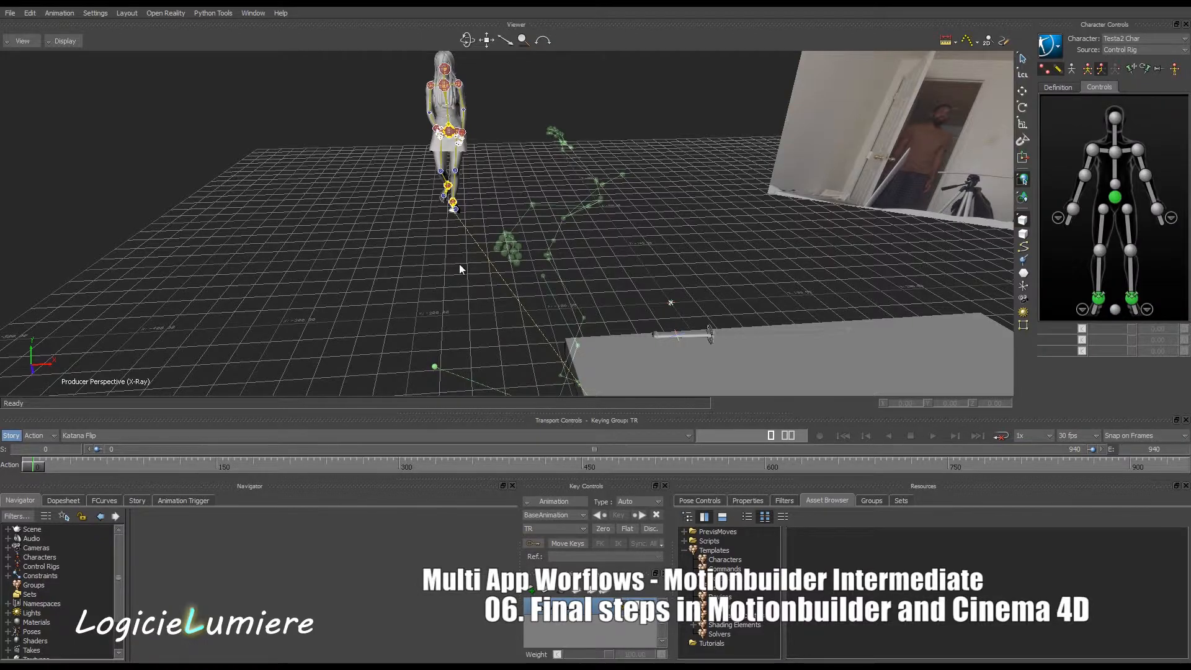
- Open the Story timeline and scrub through the Katana Flip and acrobatics clips while viewing the character in the scene
mouse_move(459, 265)
ctrl+shift+mouse_down()
mouse_move(481, 248)
mouse_move(524, 245)
mouse_move(488, 256)
mouse_move(508, 257)
mouse_move(478, 285)
mouse_move(474, 310)
mouse_move(457, 303)
mouse_move(470, 284)
mouse_move(446, 263)
mouse_move(491, 276)
mouse_move(432, 282)
mouse_move(450, 283)
ctrl+shift+mouse_up()
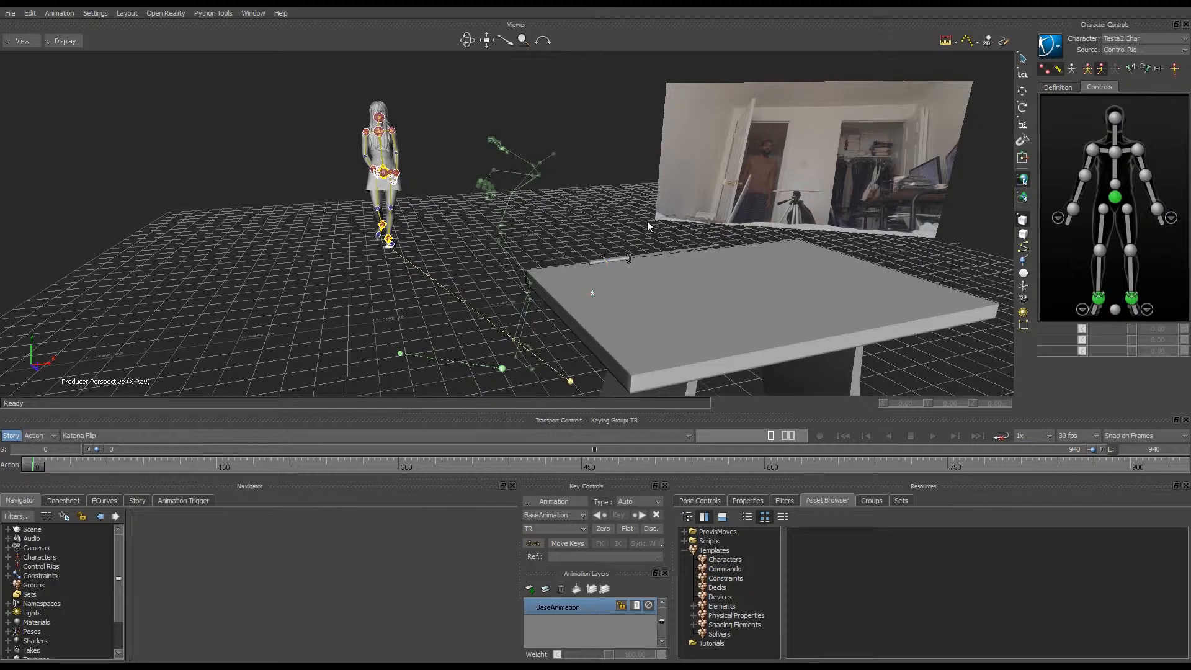
ctrl+shift+drag(656, 222, 554, 247)
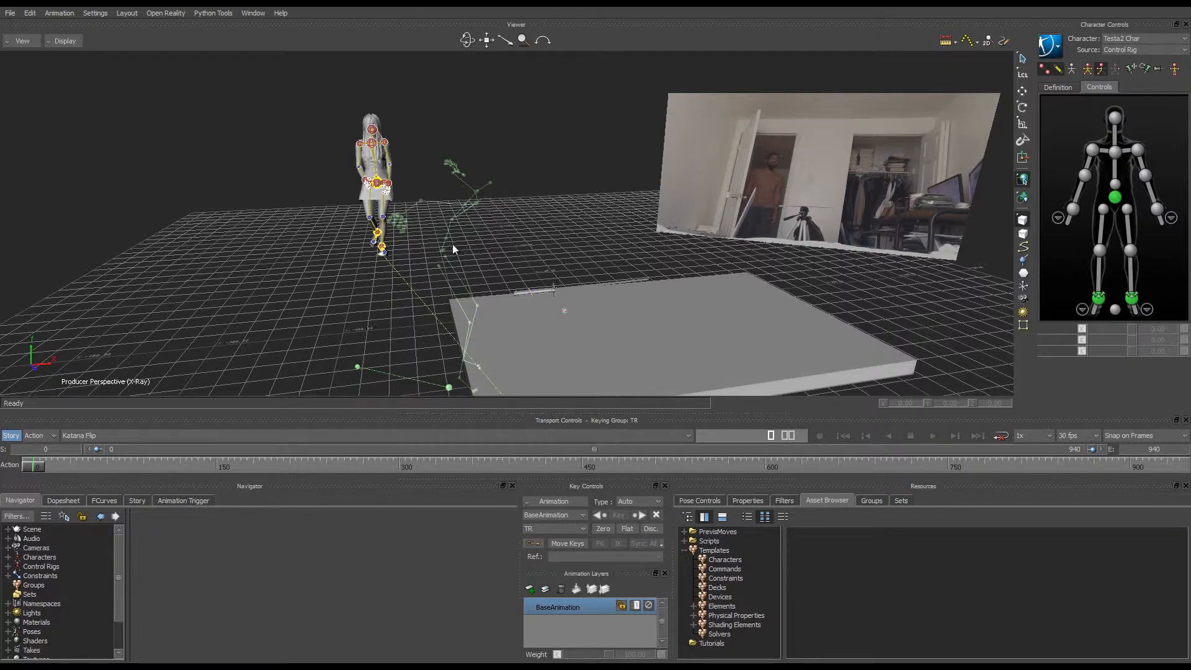
middle_drag(471, 256, 434, 268)
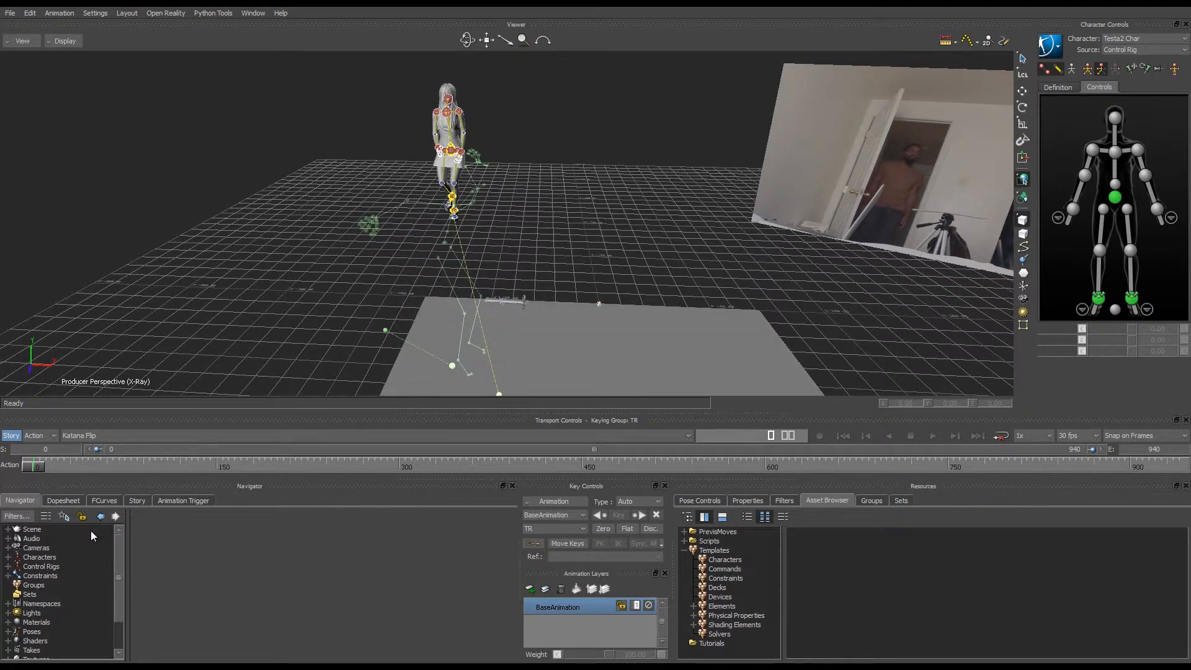
click(132, 500)
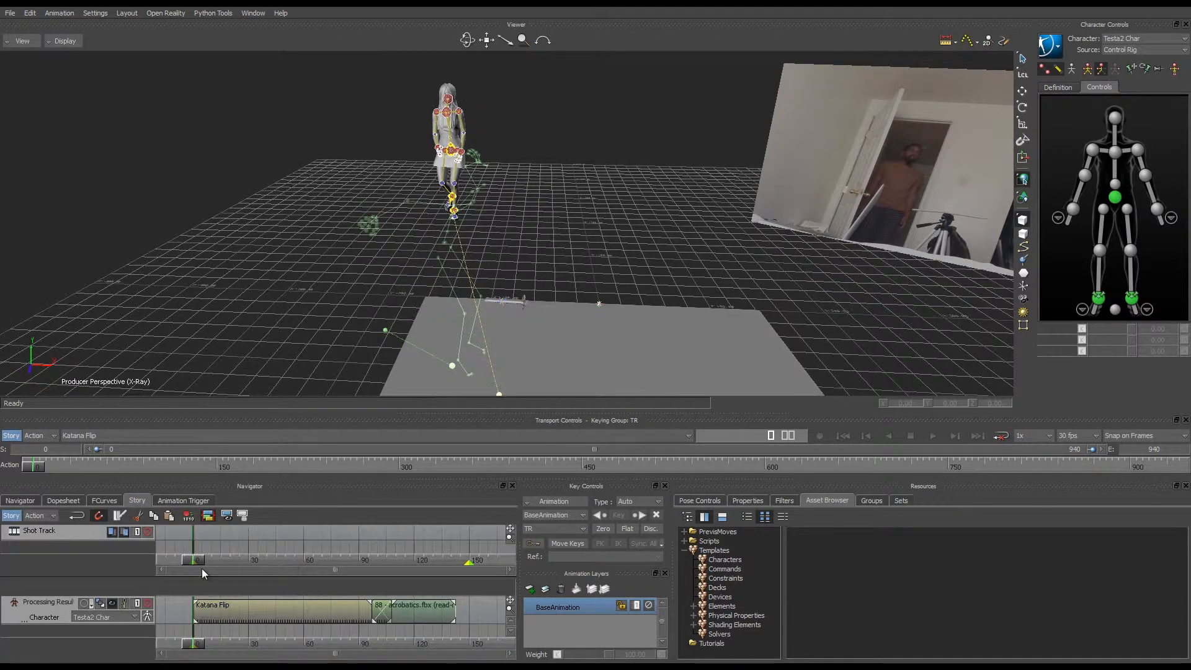
drag(192, 560, 440, 580)
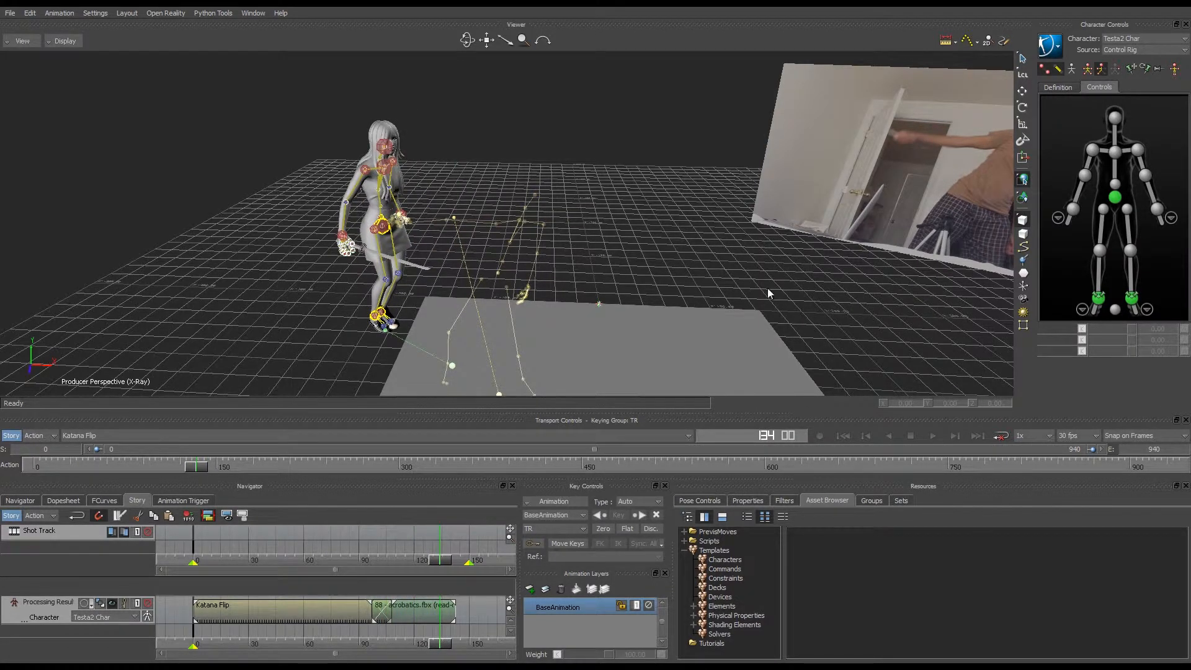
- Frame the playback range to the start and end of the character track's clips and scrub back to the beginning
right_click(54, 617)
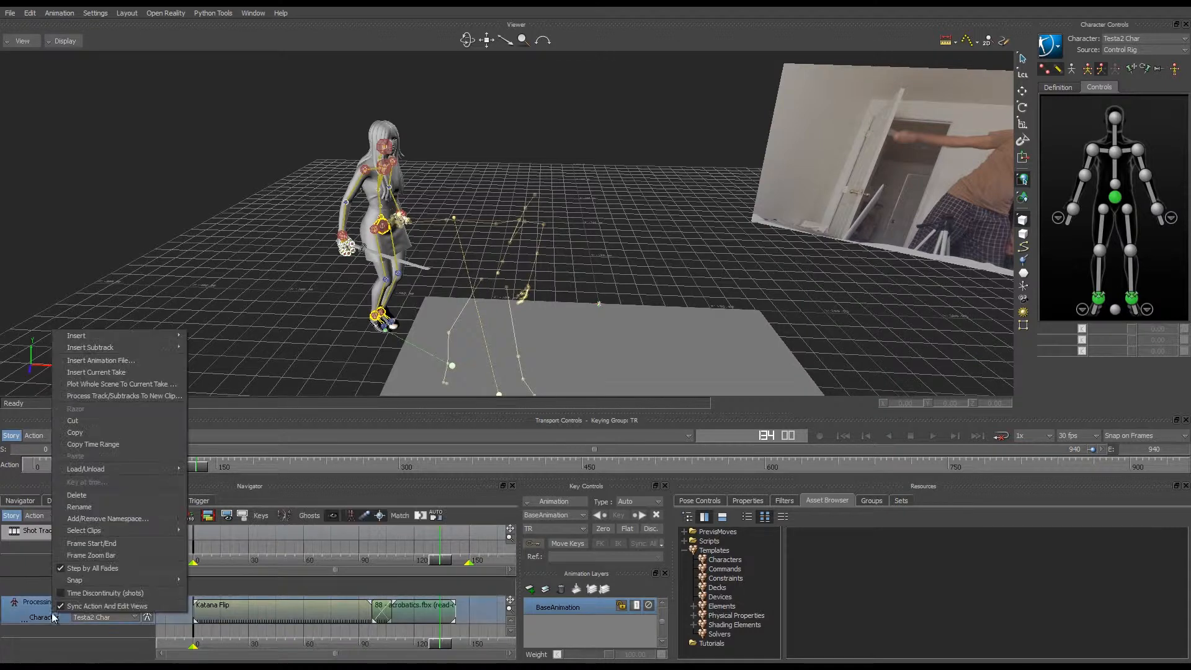
click(108, 544)
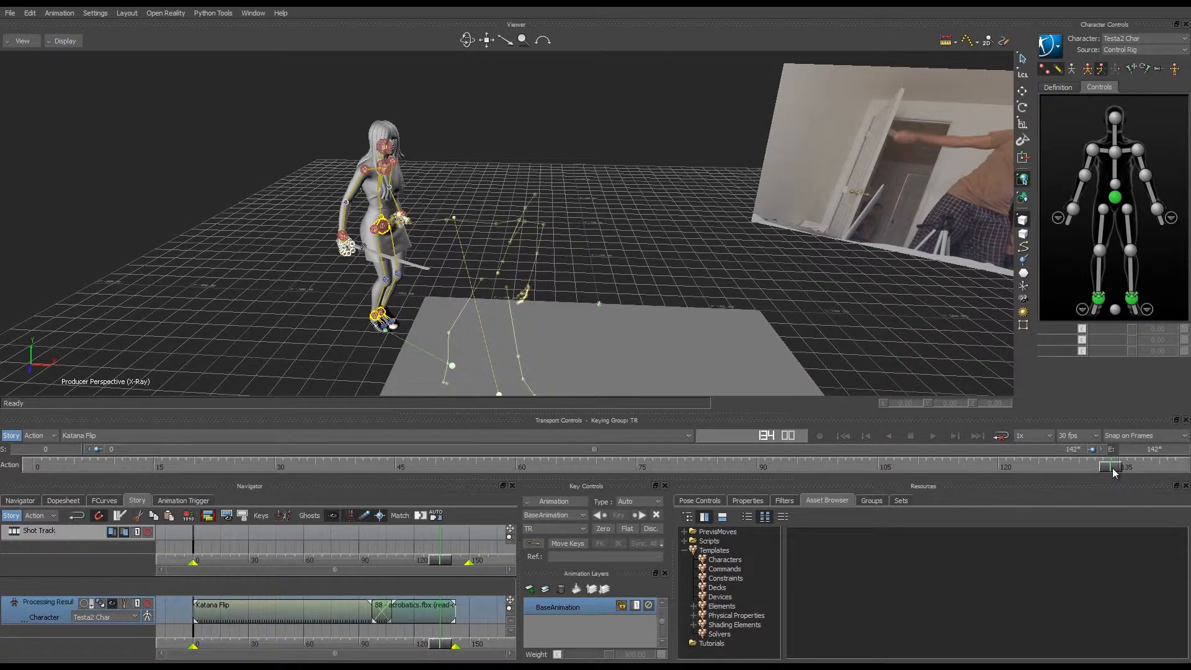
drag(1114, 472, 2, 449)
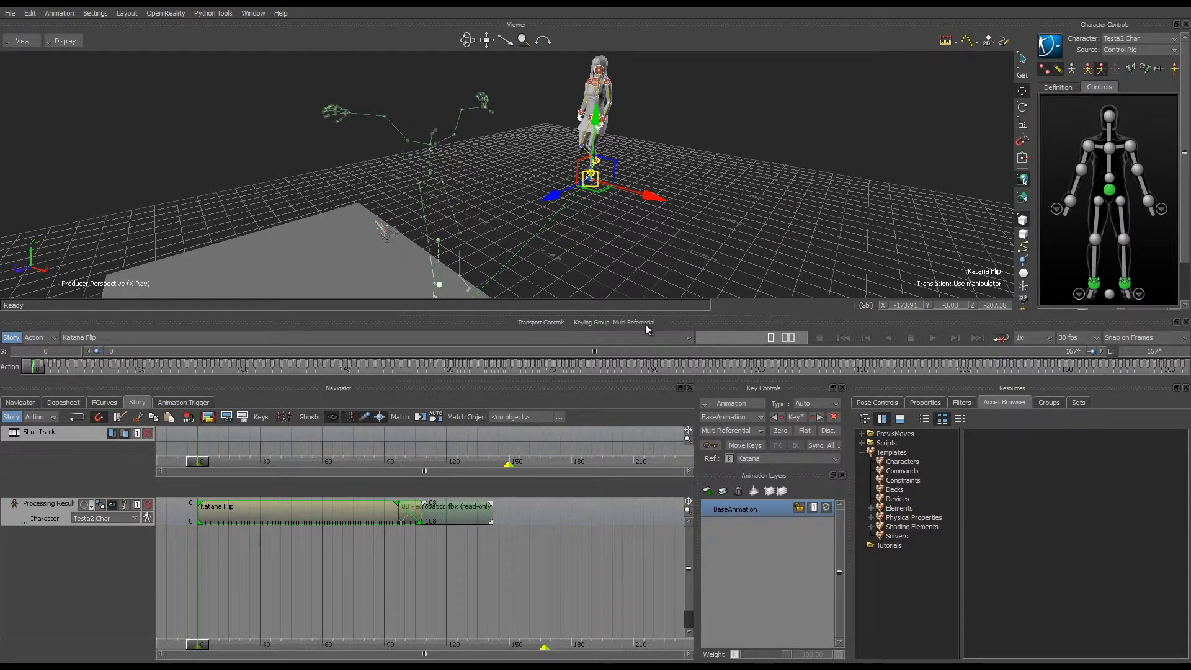
- Select the Katana Flip and acrobatics clips together and shift them so the first one starts at frame 24
drag(465, 552, 329, 518)
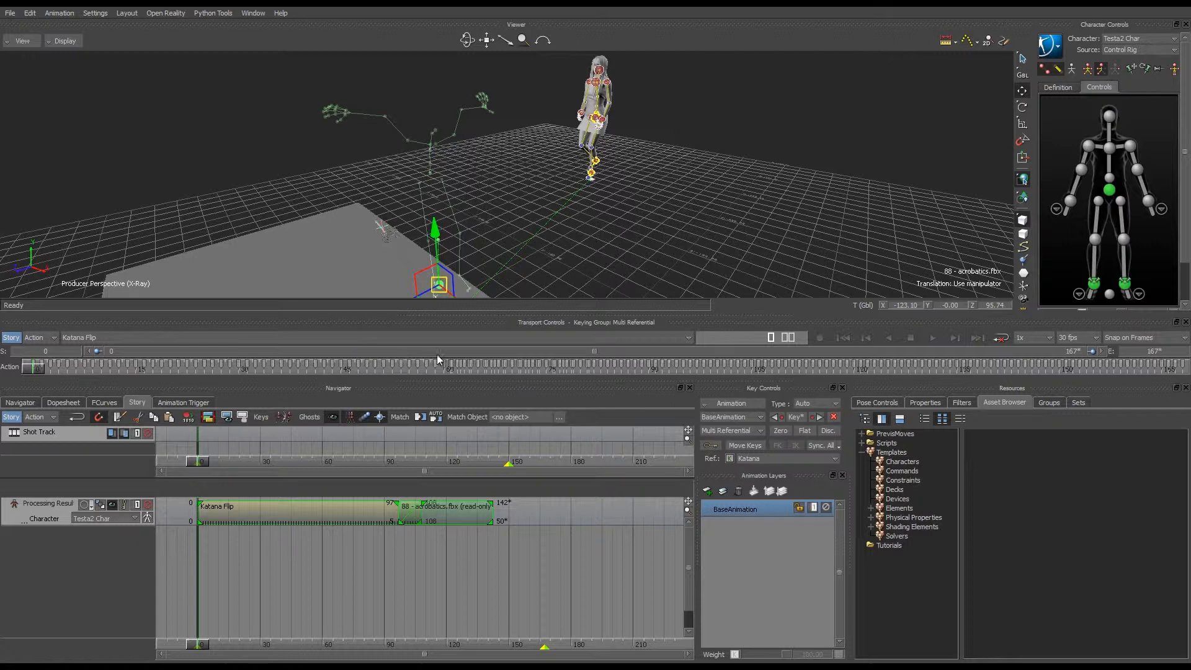
drag(554, 350, 149, 401)
click(143, 402)
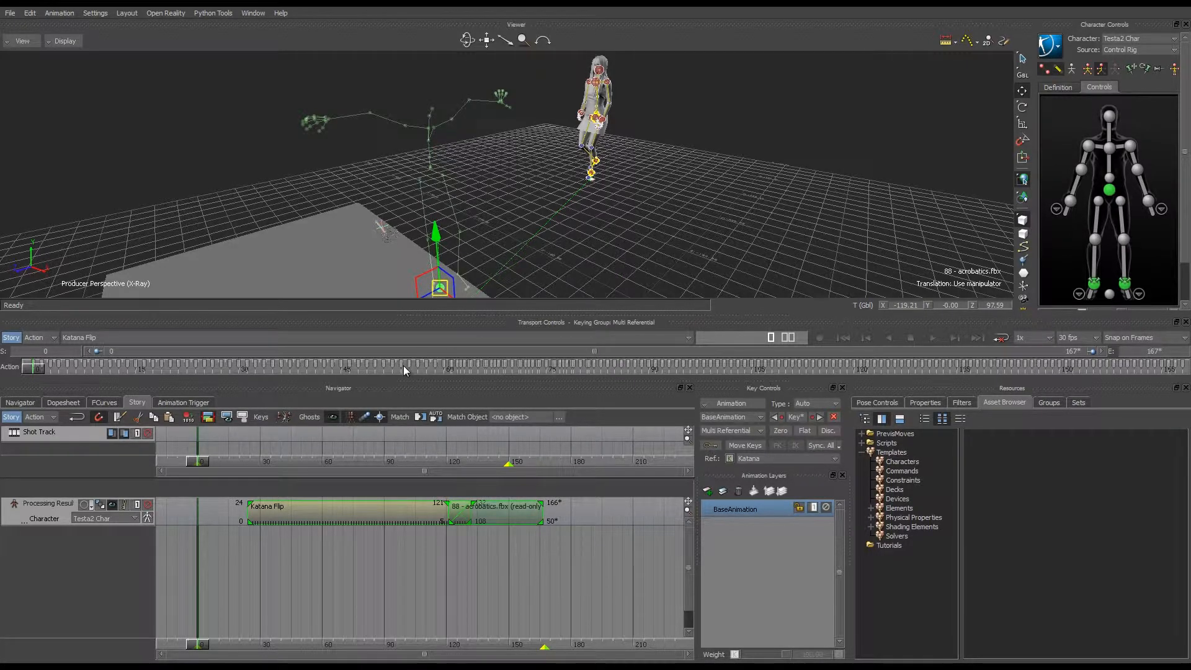
- Examine the timing of the character's motion against the reference video by stepping back and forth through the frames
ctrl+shift+drag(248, 267, 391, 423)
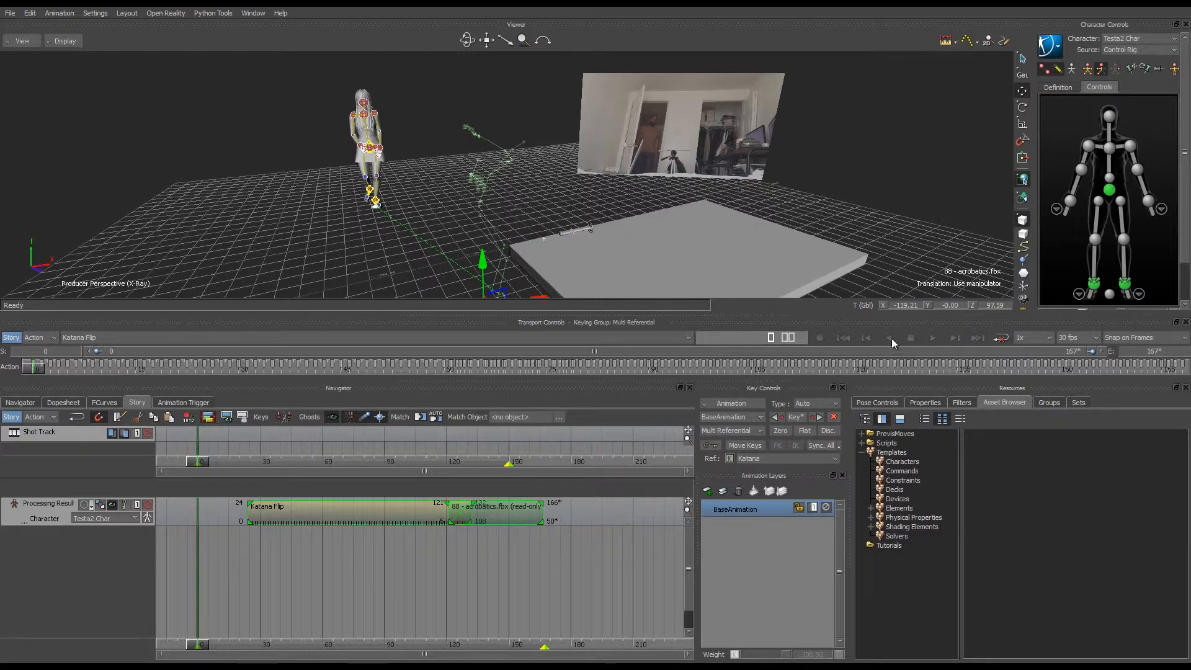
click(865, 336)
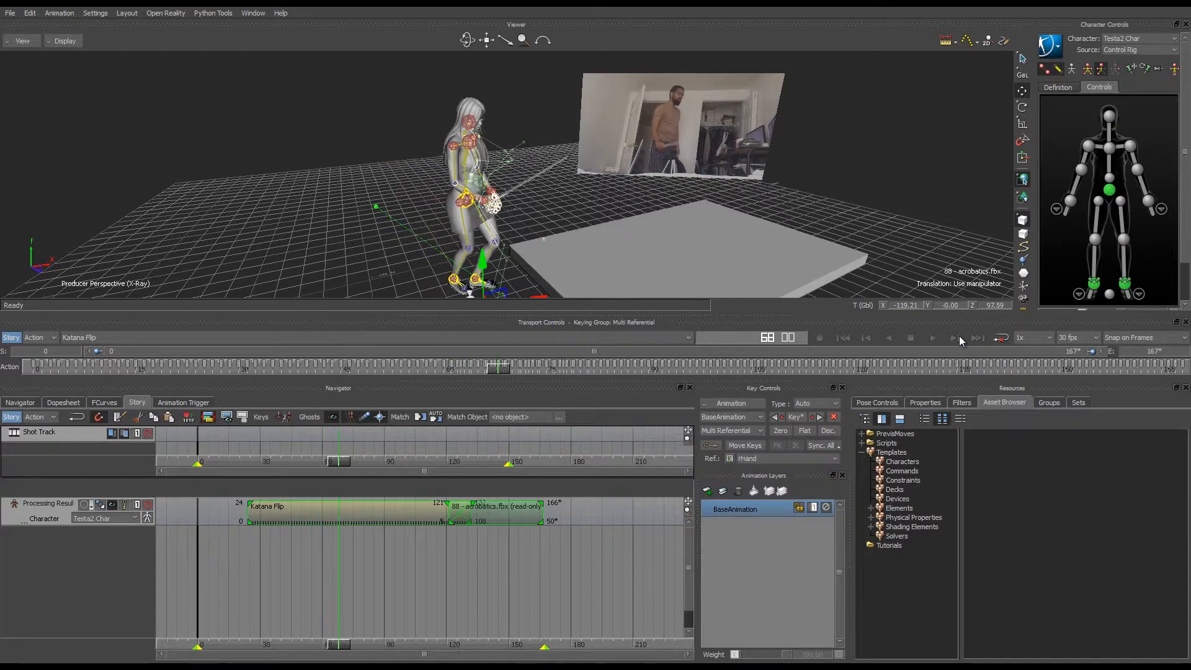
key(Left)
key(Left)
key(Left)
key(Left)
key(Left)
key(Left)
key(Left)
key(Left)
key(Left)
key(Left)
key(Right)
key(Right)
key(Right)
key(Right)
key(Right)
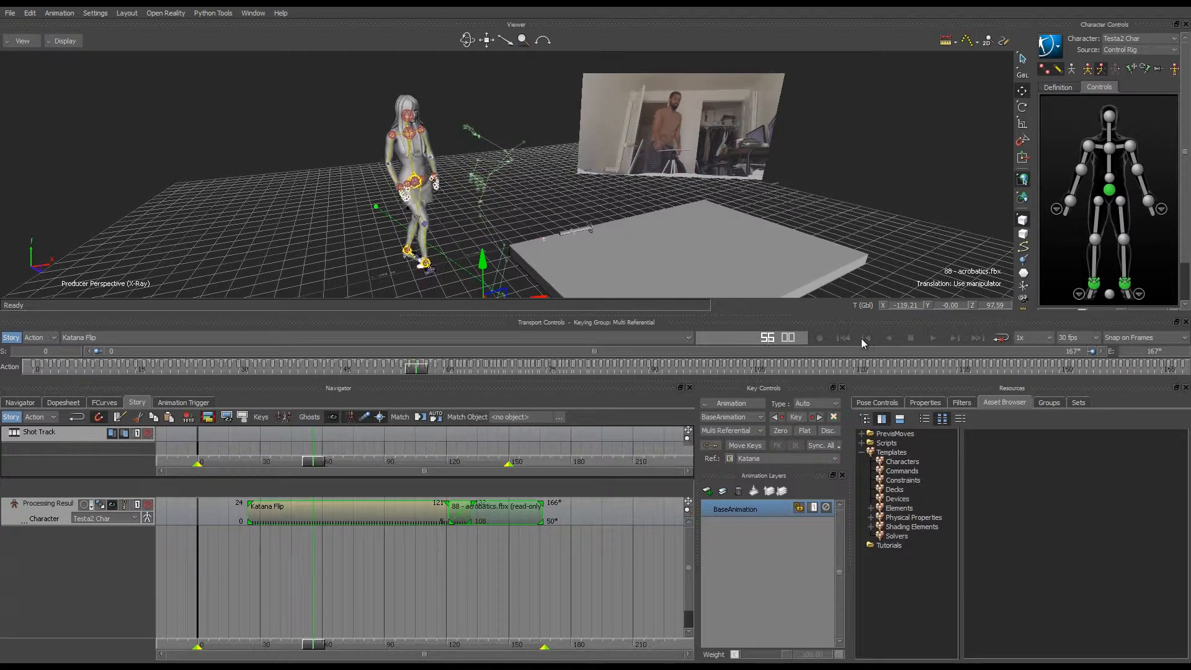
key(Right)
key(Right)
key(Right)
key(Right)
key(Right)
key(Right)
key(Left)
key(Left)
key(Left)
key(Left)
key(Left)
key(Left)
key(Left)
key(Left)
key(Left)
key(Left)
key(Left)
key(Left)
key(Left)
key(Left)
key(Left)
key(Left)
key(Left)
key(Left)
key(Left)
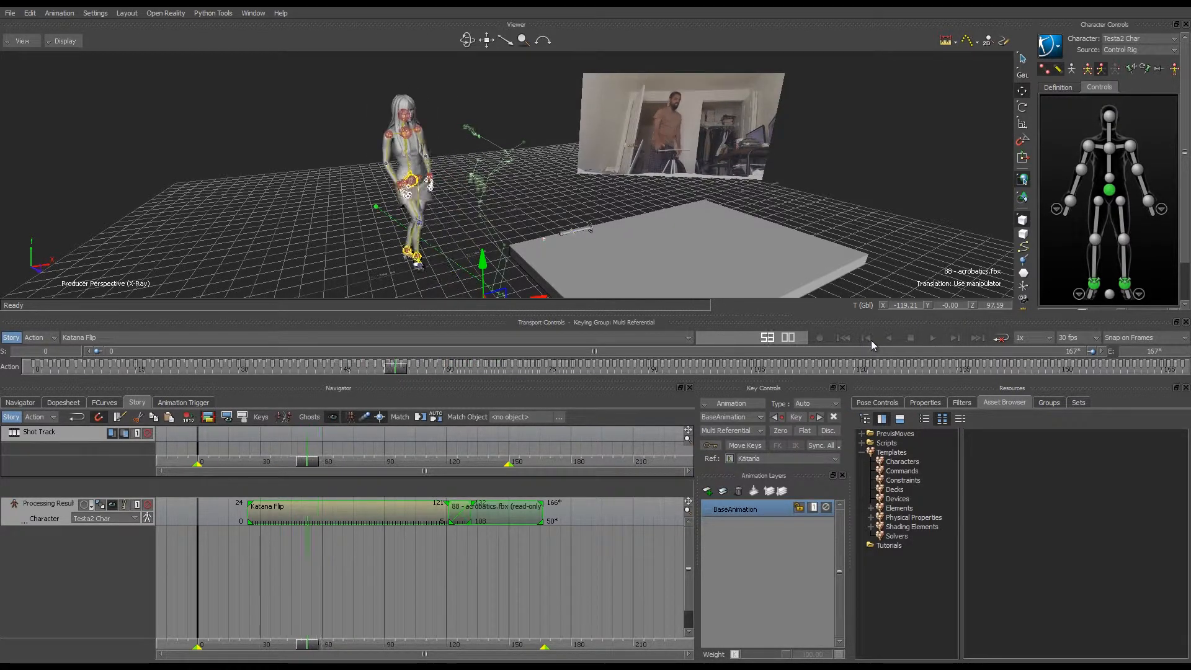
key(Right)
key(Right)
key(Right)
key(Right)
key(Right)
key(Right)
key(Right)
key(Right)
key(Right)
key(Right)
key(Right)
key(Right)
key(Right)
key(Right)
key(Right)
key(Right)
key(Right)
key(Right)
key(Right)
key(Right)
key(Right)
key(Right)
key(Right)
key(Right)
key(Right)
key(Left)
key(Left)
key(Left)
key(Left)
key(Left)
key(Left)
key(Left)
key(Left)
key(Left)
key(Left)
key(Left)
key(Left)
key(Left)
key(Left)
key(Left)
key(Left)
key(Left)
key(Left)
key(Left)
key(Left)
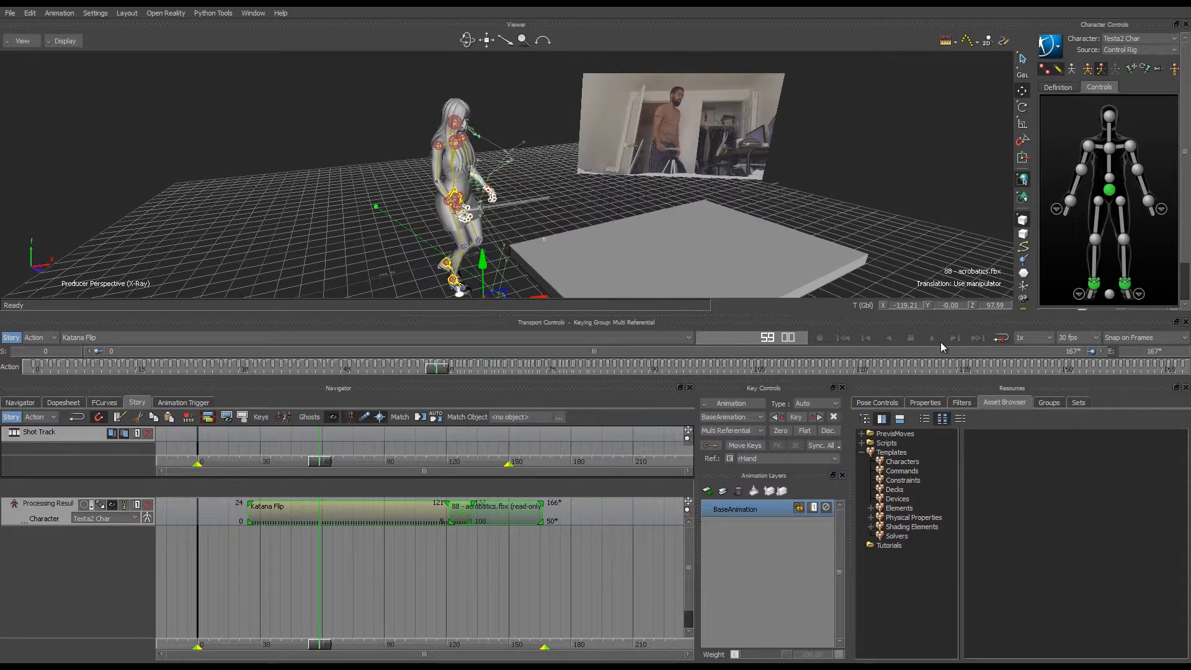
key(Left)
key(Left)
key(Left)
key(Left)
key(Left)
key(Left)
key(Left)
key(Left)
key(Left)
key(Left)
key(Left)
key(Left)
key(Left)
key(Left)
key(Left)
key(Left)
key(Right)
key(Right)
key(Right)
key(Right)
key(Right)
key(Right)
key(Right)
key(Right)
key(Right)
key(Right)
key(Right)
key(Right)
key(Right)
key(Right)
key(Right)
key(Right)
key(Right)
key(Right)
key(Right)
key(Right)
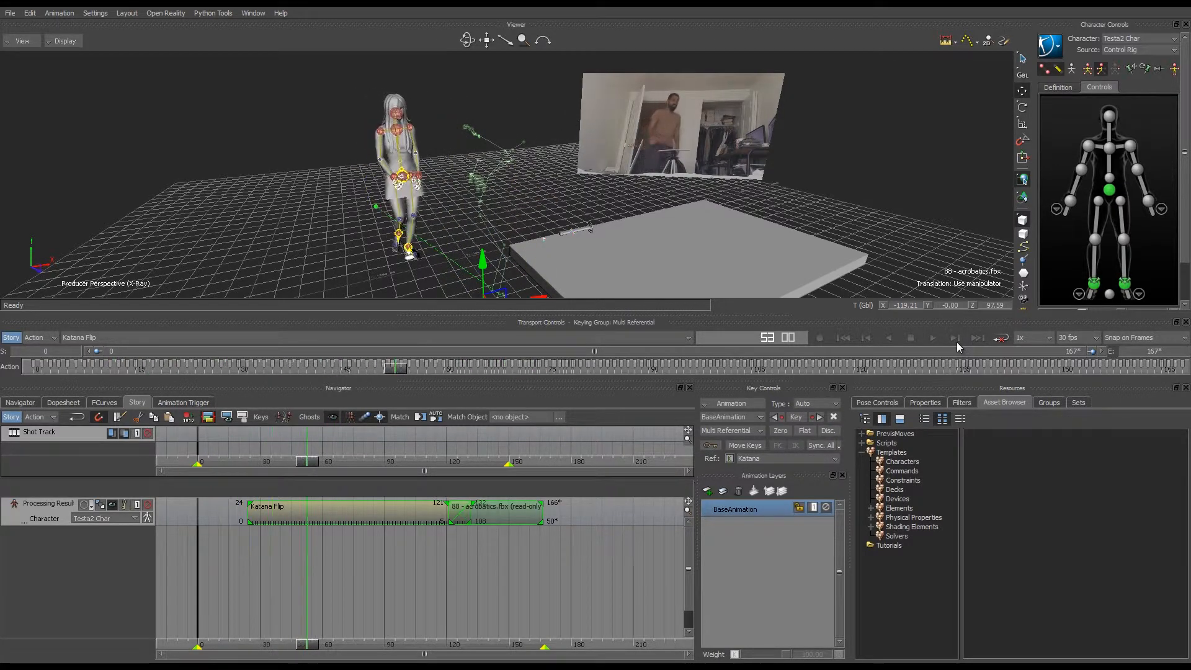
key(Left)
key(Left)
key(Left)
key(Left)
key(Left)
key(Left)
key(Left)
key(Left)
key(Left)
key(Left)
key(Left)
key(Left)
key(Left)
key(Left)
key(Left)
key(Left)
key(Left)
key(Left)
key(Left)
key(Left)
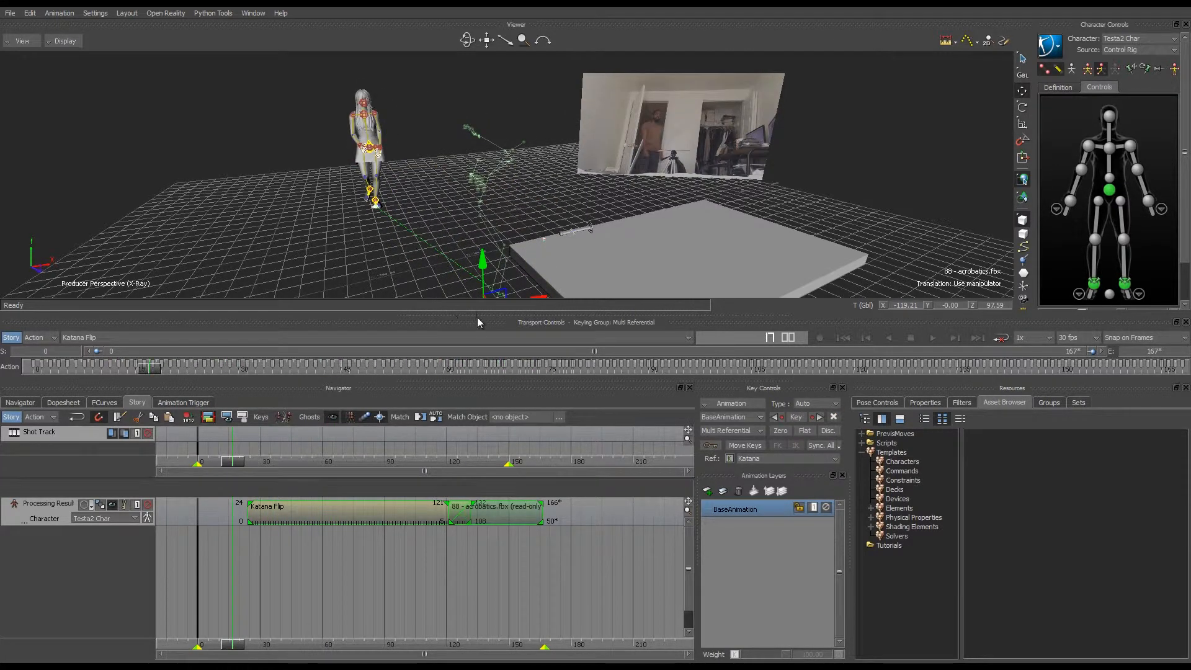
- Undo the shift of the two clips on the character track
key(ctrl+z)
key(ctrl+z)
key(ctrl+z)
key(ctrl+z)
key(ctrl+z)
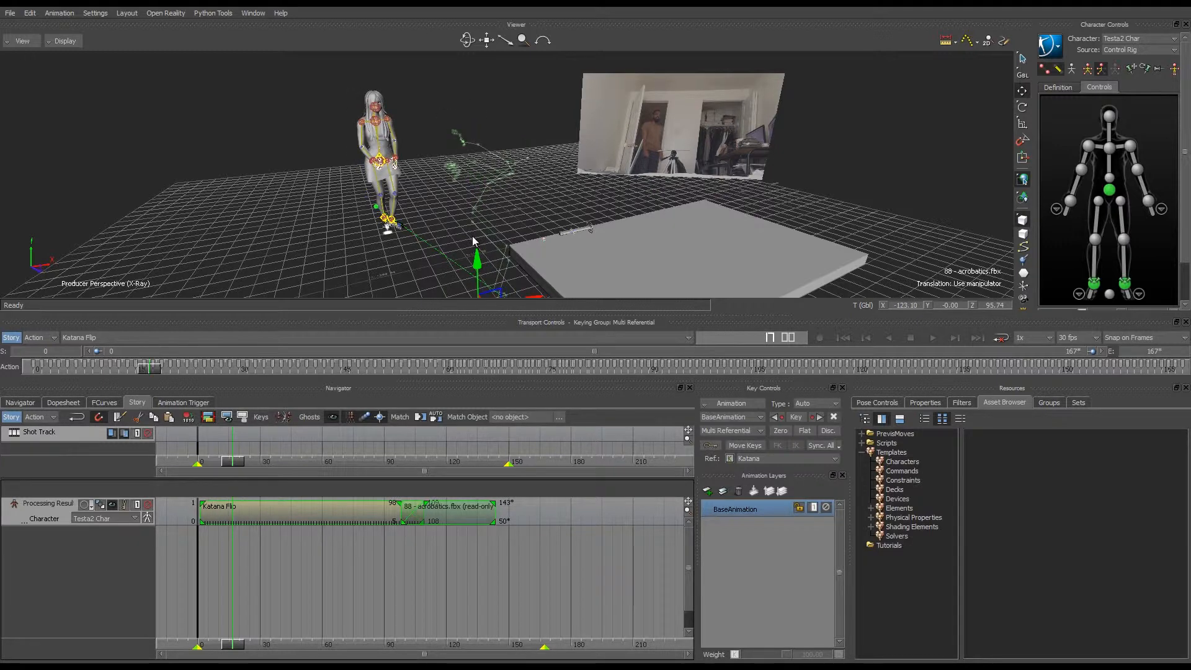
key(ctrl+z)
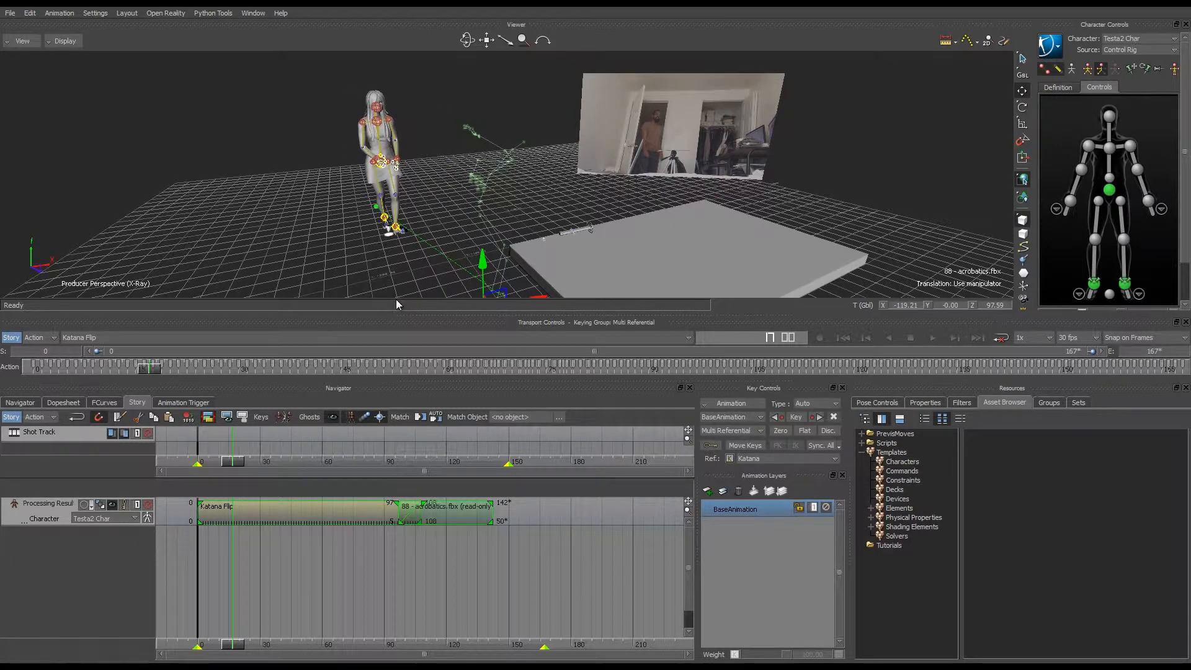
- Return to frame 0 and play the take to review the character's motion with the clips back at their original position
key(Left)
key(Left)
key(Left)
key(Left)
key(Left)
key(Left)
key(Left)
key(Left)
key(Left)
key(Left)
key(Left)
key(Left)
key(Left)
key(Left)
key(Left)
key(Left)
key(Left)
key(Left)
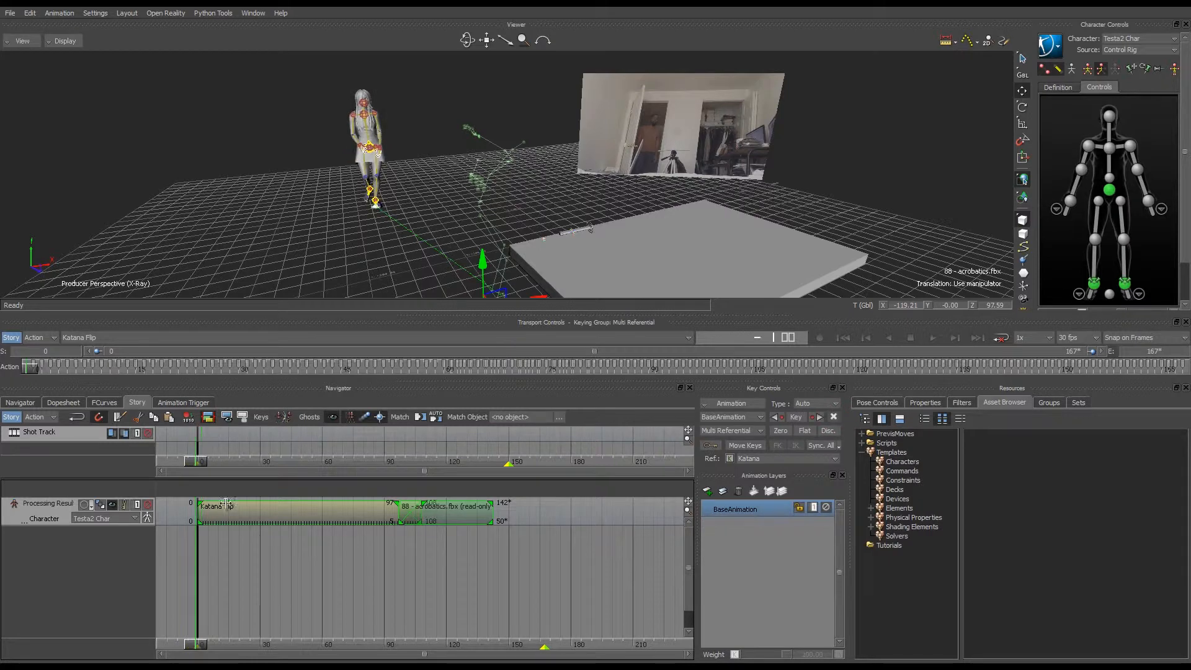
key(Right)
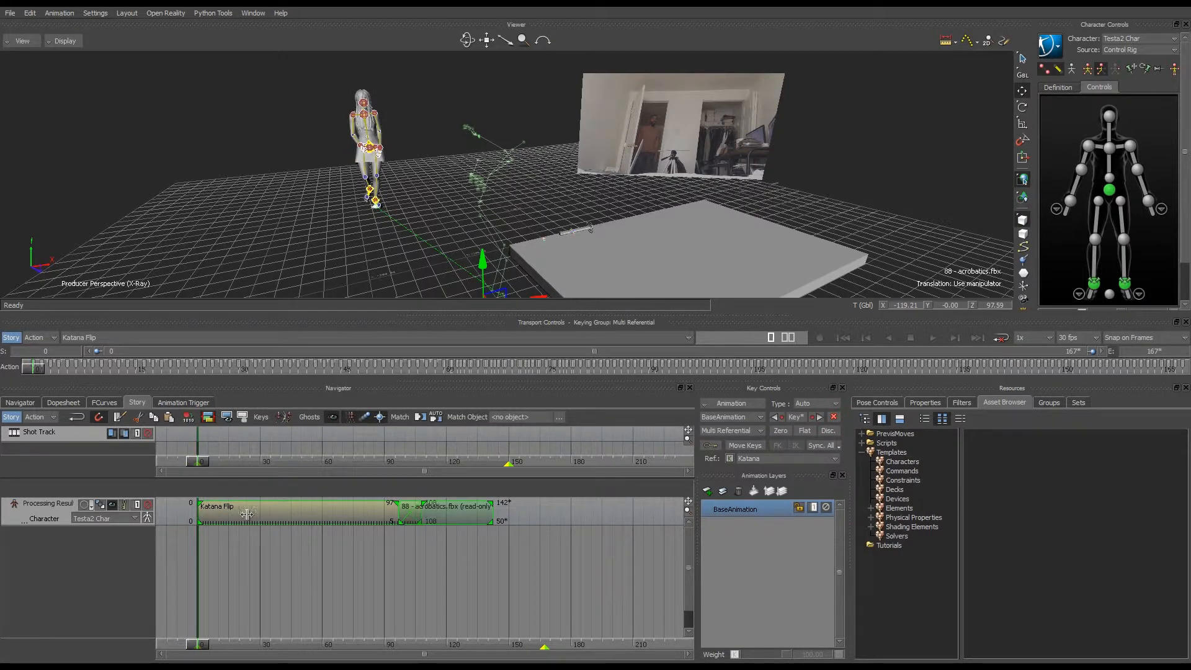
key(space)
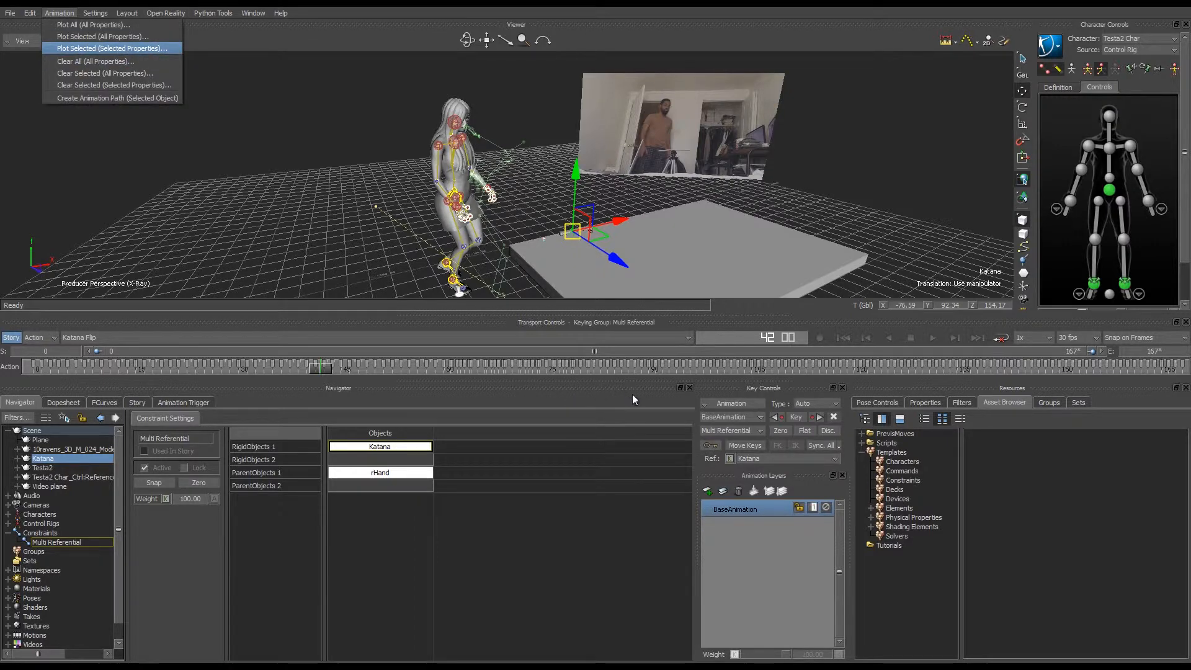
- Plot the Katana's animation on frame at 30 FPS with the Unroll rotation filter, and deactivate the Multi Referential constraint
key(Return)
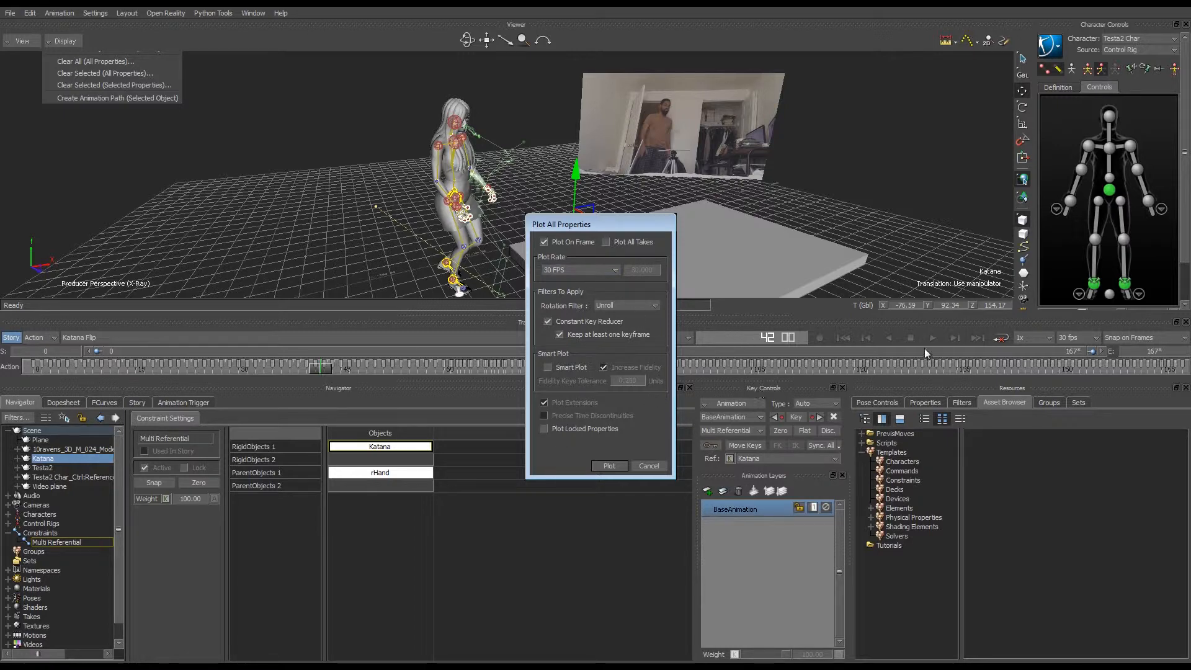
key(Return)
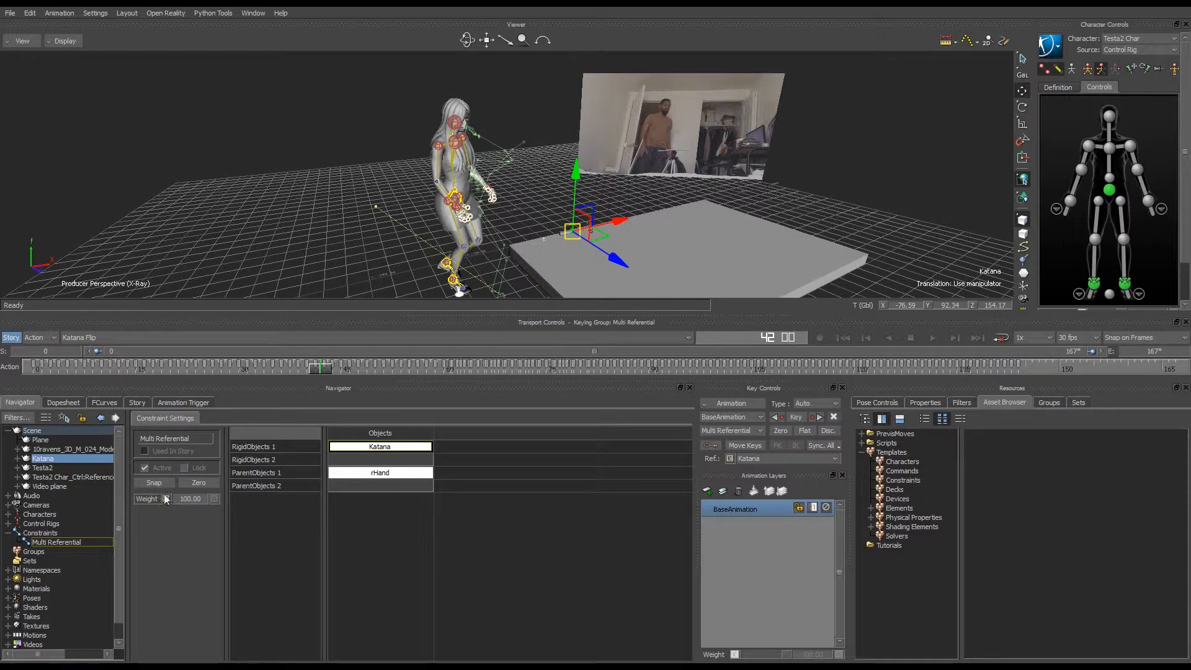
key(ctrl+z)
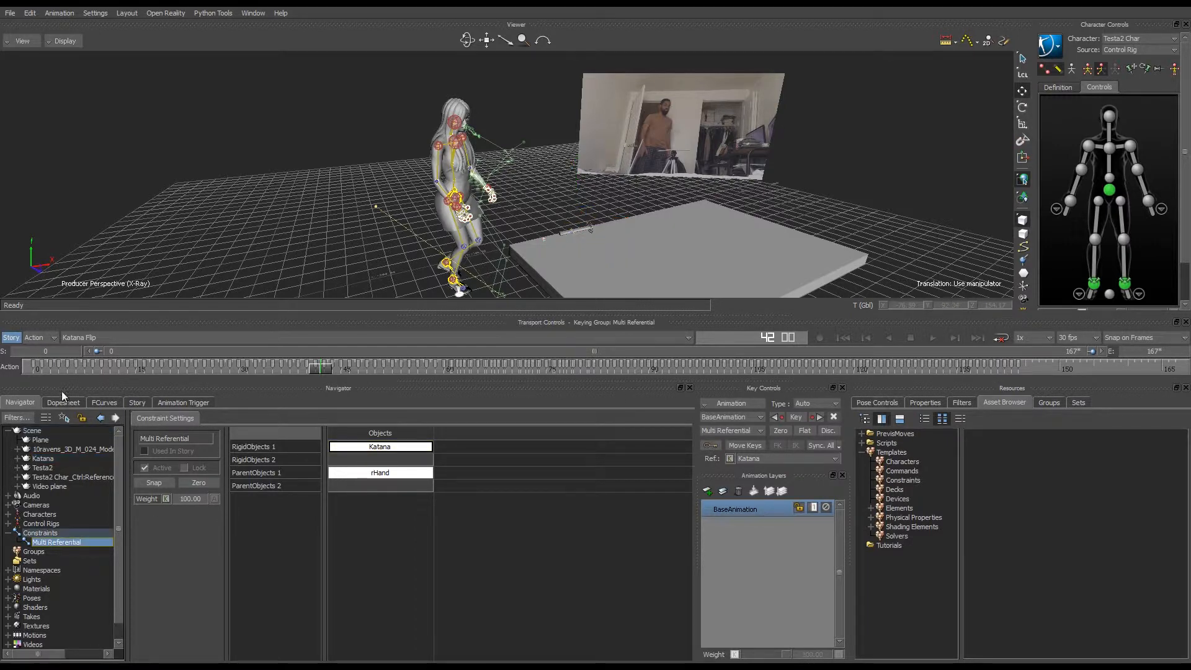
key(ctrl+z)
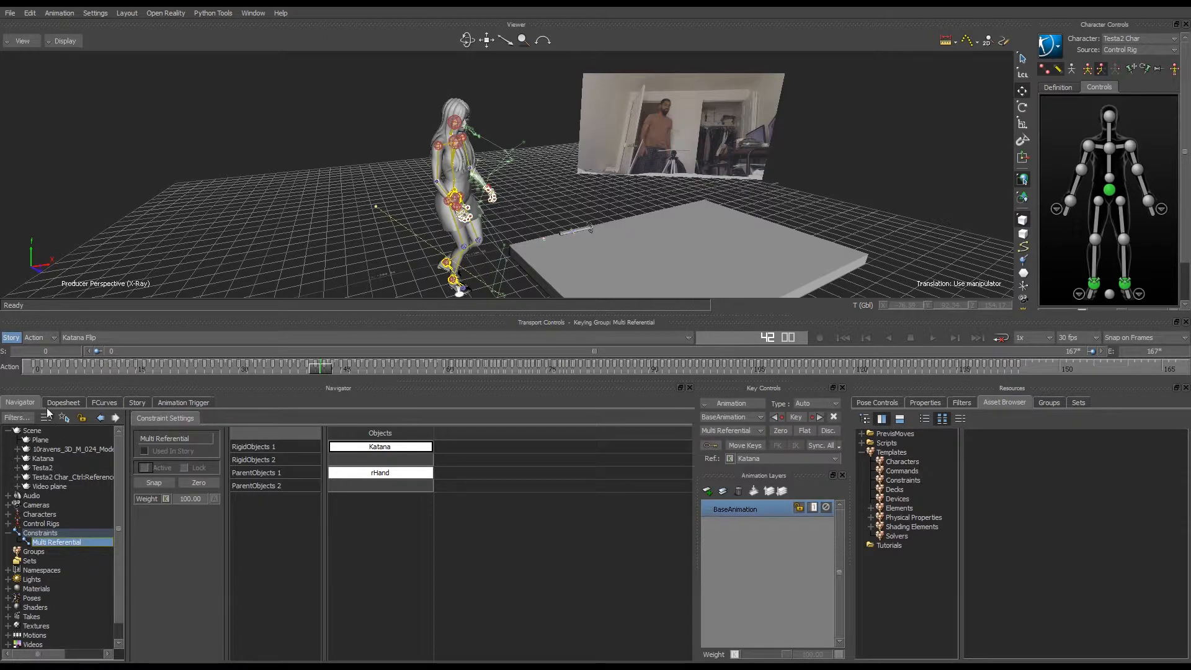
- Play the take from frame 0 and step around its last frames to check how the katana follows the character
scroll(20, 404, down, 3)
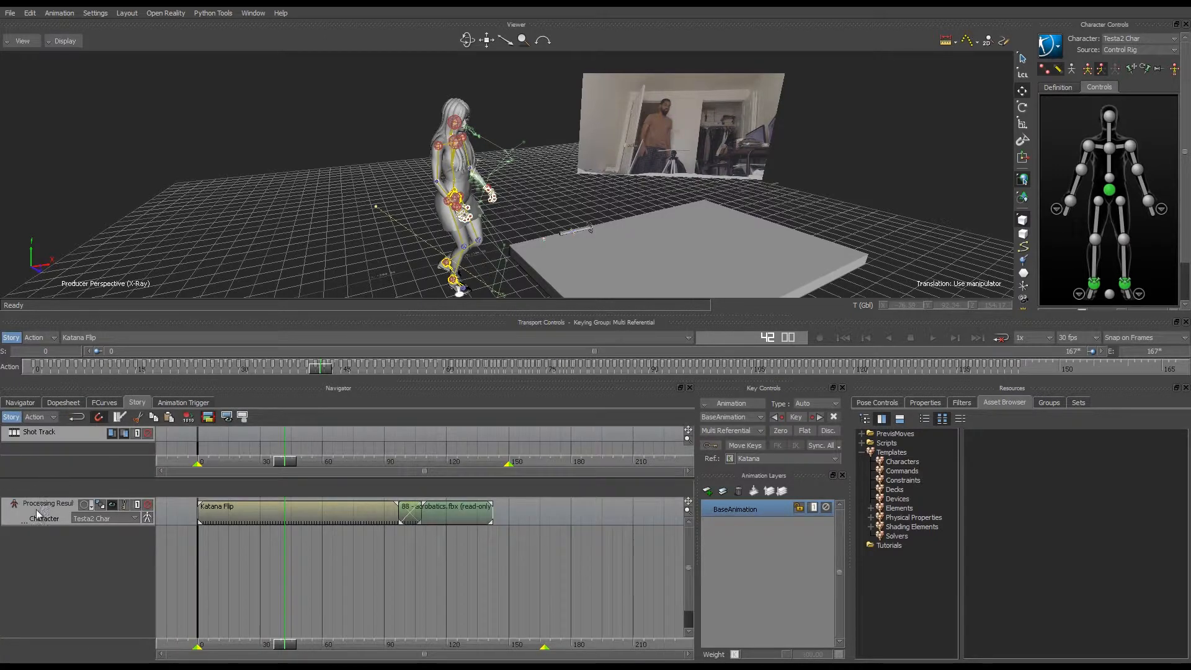
key(Left)
key(Left)
key(Left)
key(Left)
key(Left)
key(Left)
key(Left)
key(Left)
key(Left)
key(Left)
key(Left)
key(Left)
key(Left)
key(Left)
key(Left)
key(Left)
key(Left)
key(Left)
key(Left)
key(Left)
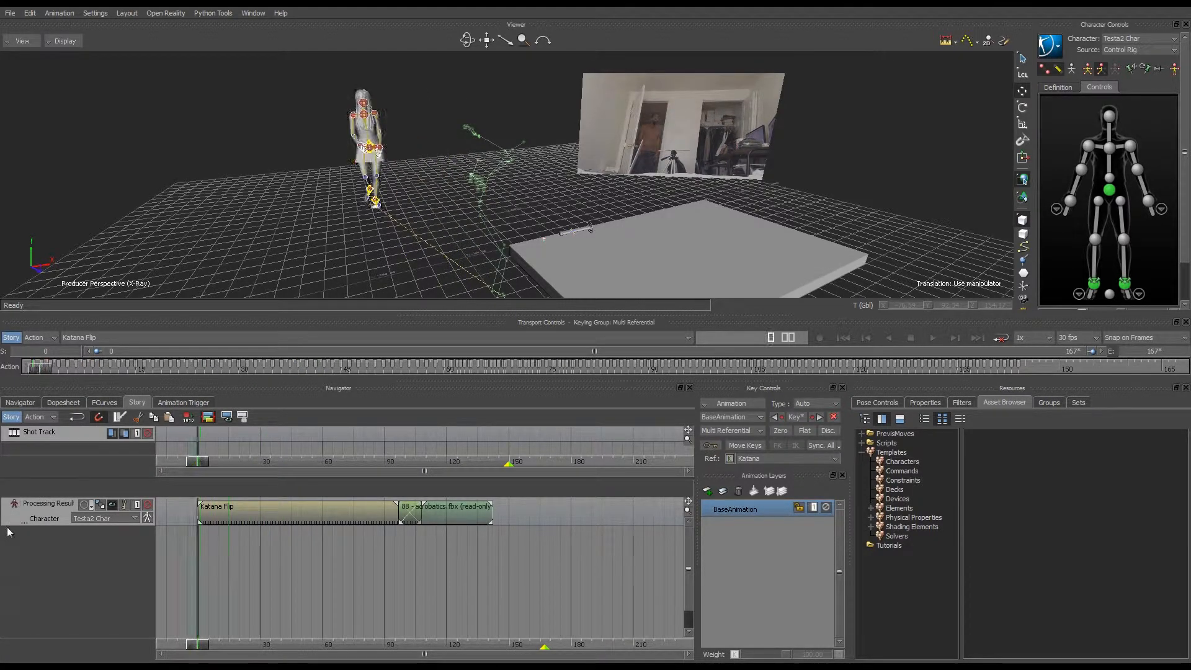
key(space)
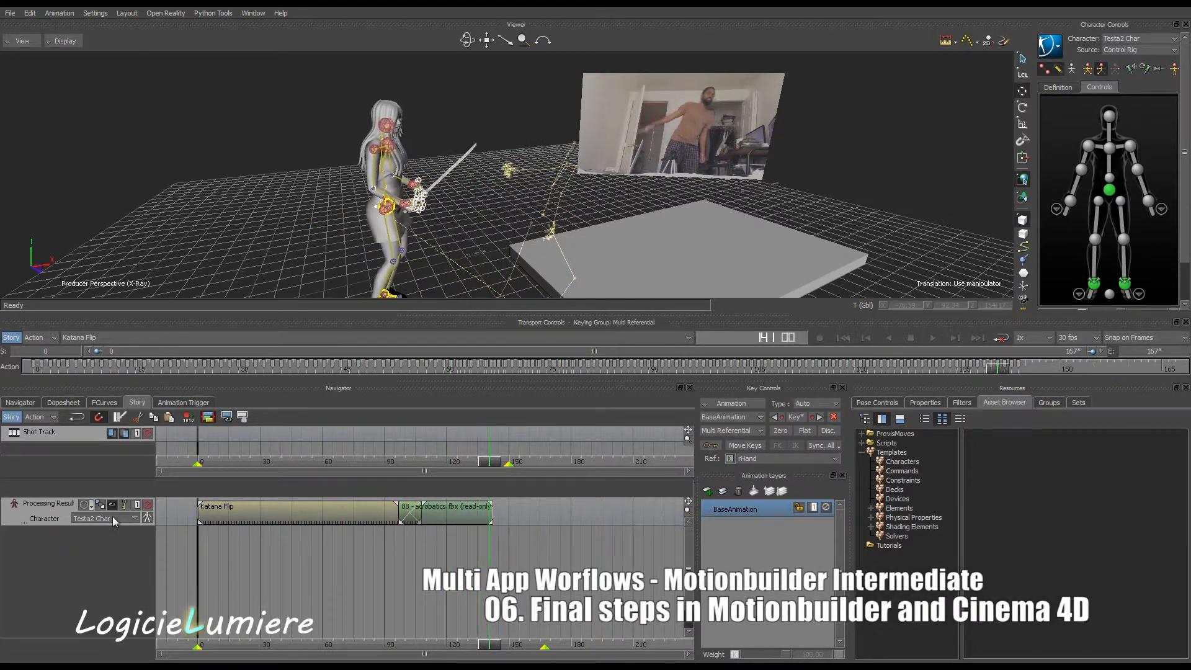
key(Left)
key(Left)
key(Left)
key(Left)
key(Left)
key(Left)
key(Left)
key(Left)
key(Left)
key(Left)
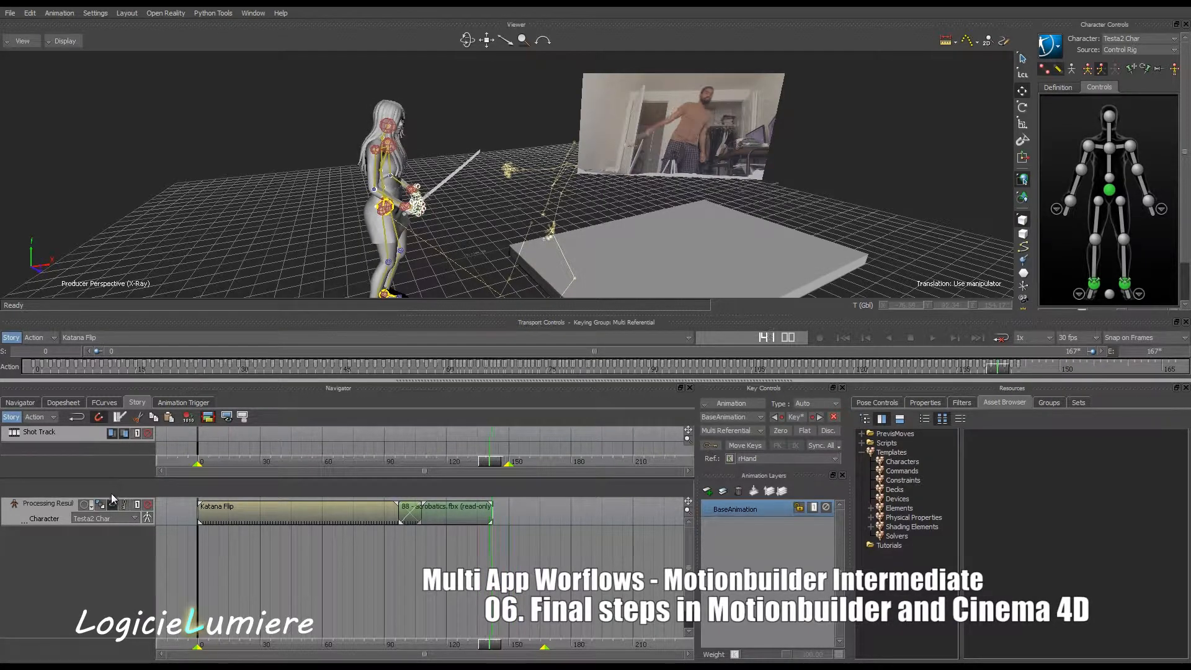
key(Right)
key(Right)
key(Right)
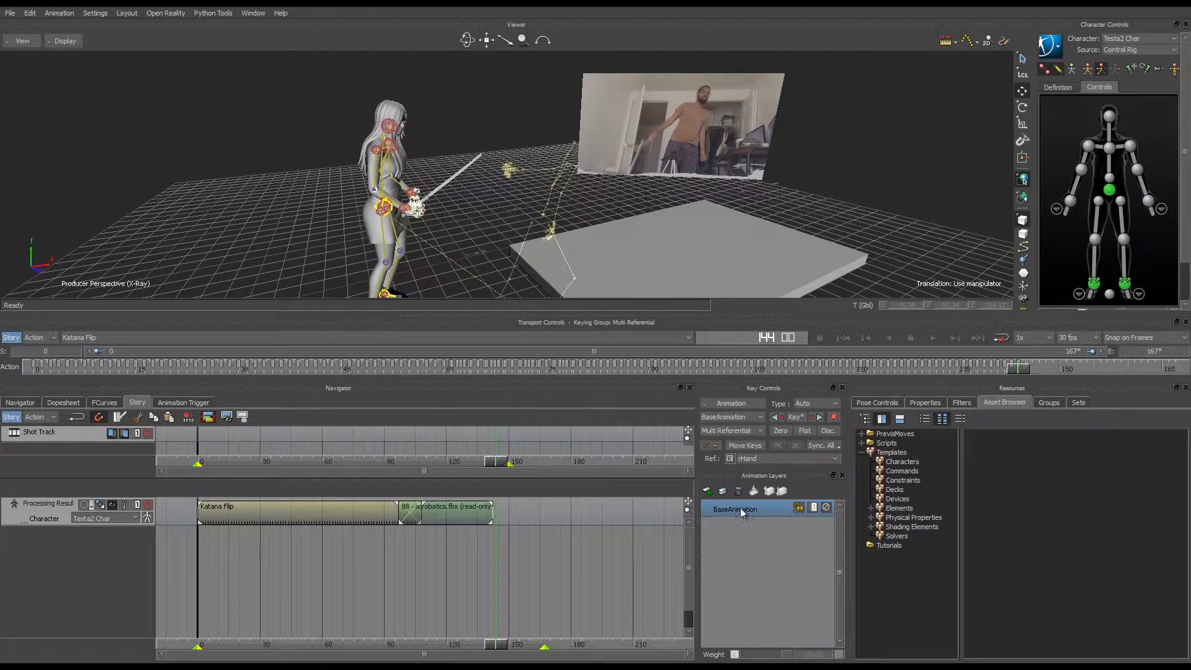
- Frame the playback range to the start and end of the character track's clips and scrub through the animation
right_click(46, 509)
key(Return)
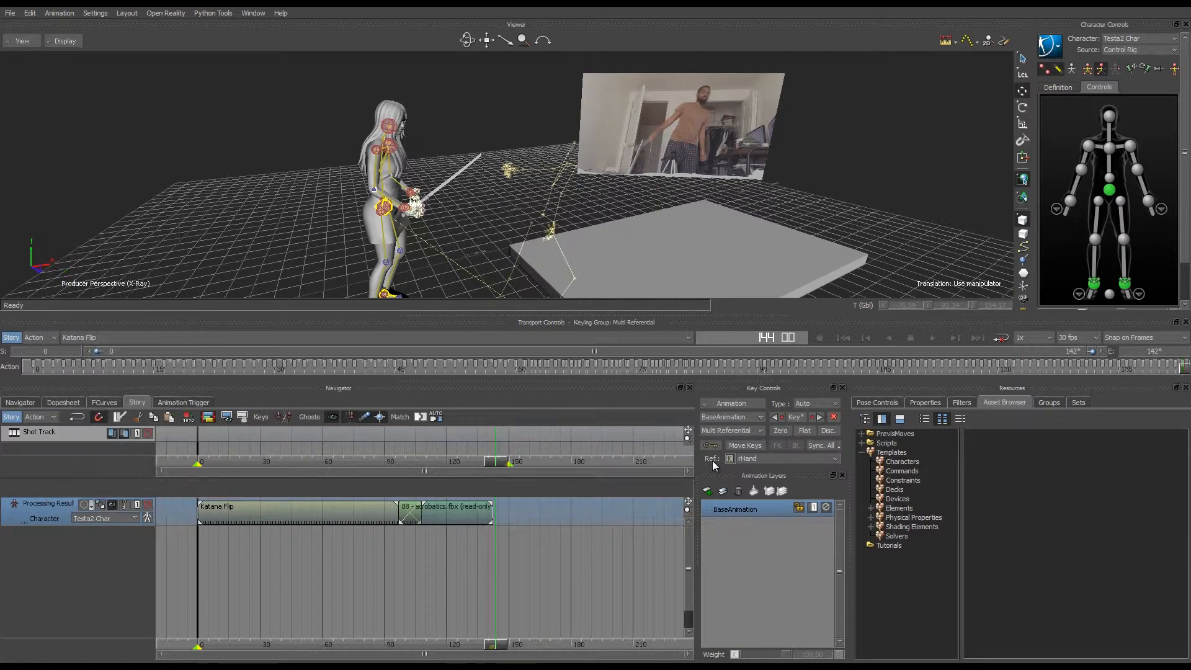
drag(494, 461, 537, 461)
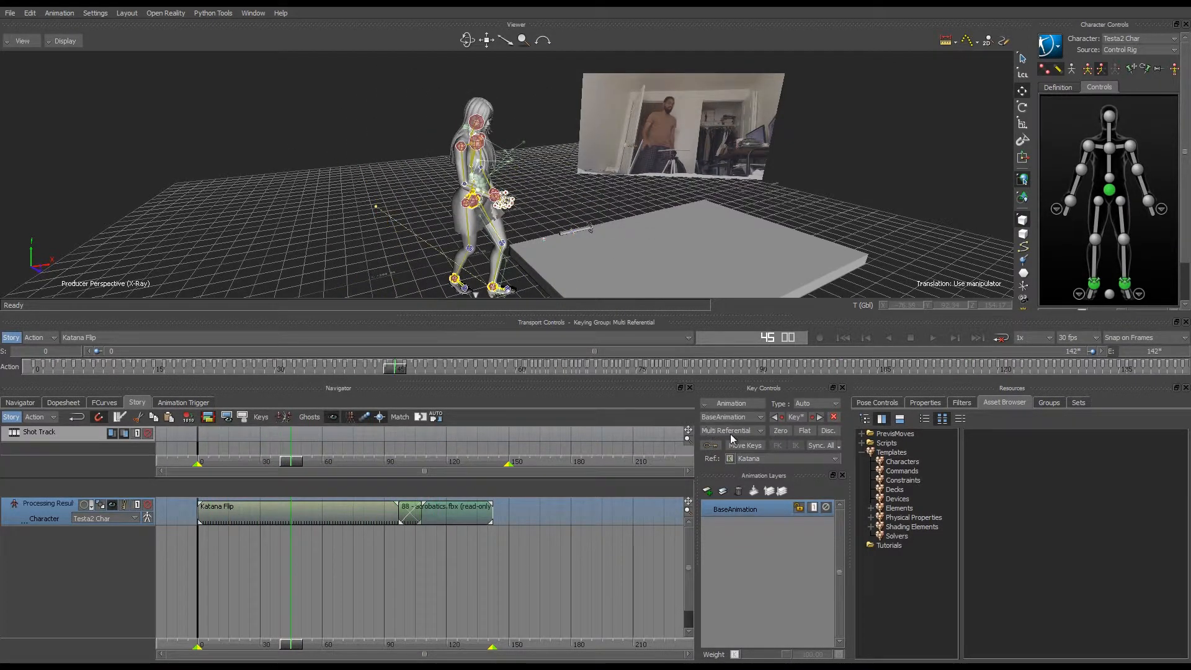
- Shift the Katana Flip and acrobatics clips together to start at frame 24 and scrub to check the timing against the reference video
mouse_move(459, 546)
mouse_down()
mouse_move(344, 513)
mouse_move(397, 512)
mouse_up()
click(251, 461)
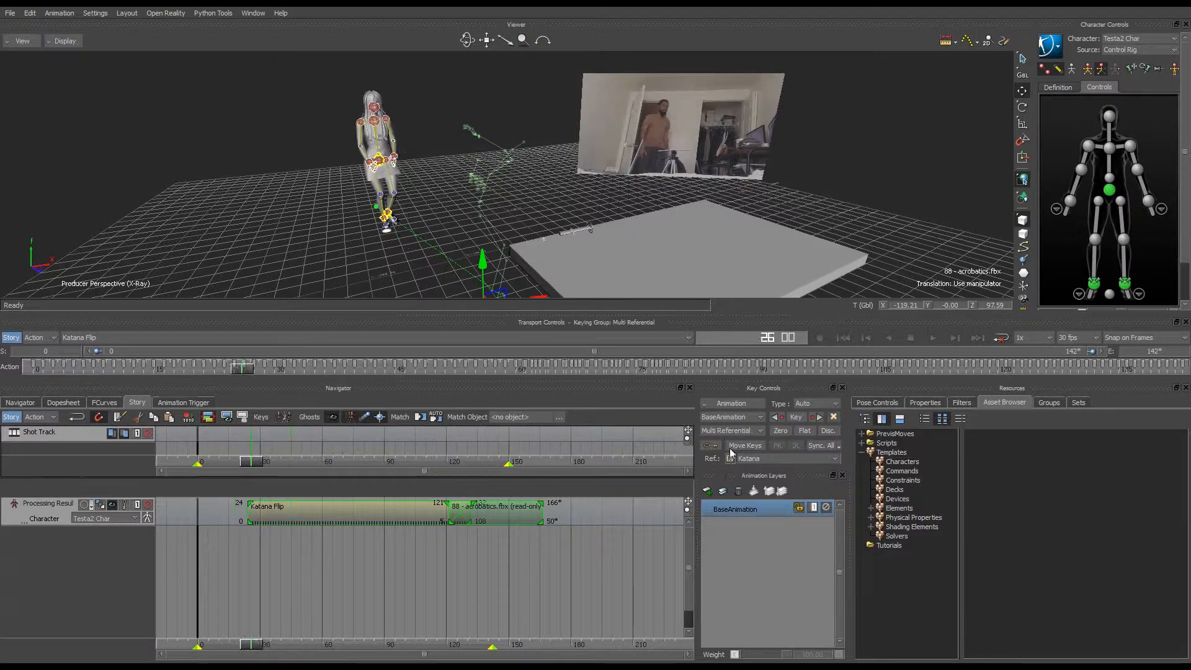
mouse_move(251, 460)
mouse_down()
mouse_move(220, 461)
mouse_move(516, 461)
mouse_move(271, 461)
mouse_move(310, 460)
mouse_up()
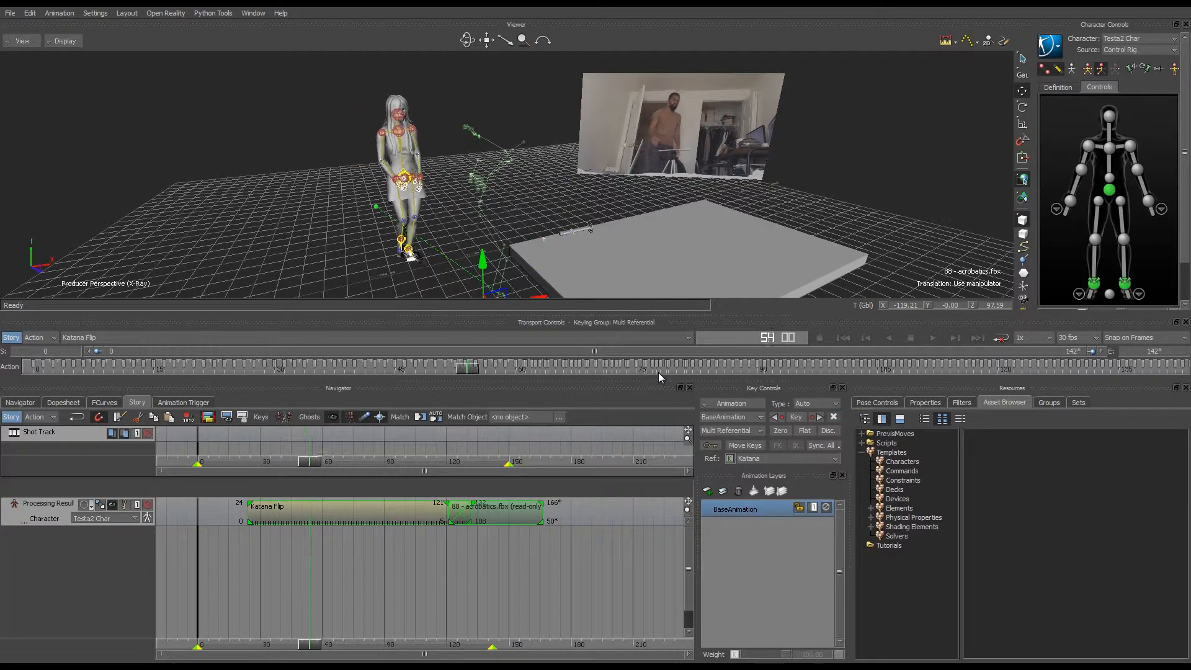
drag(659, 374, 574, 373)
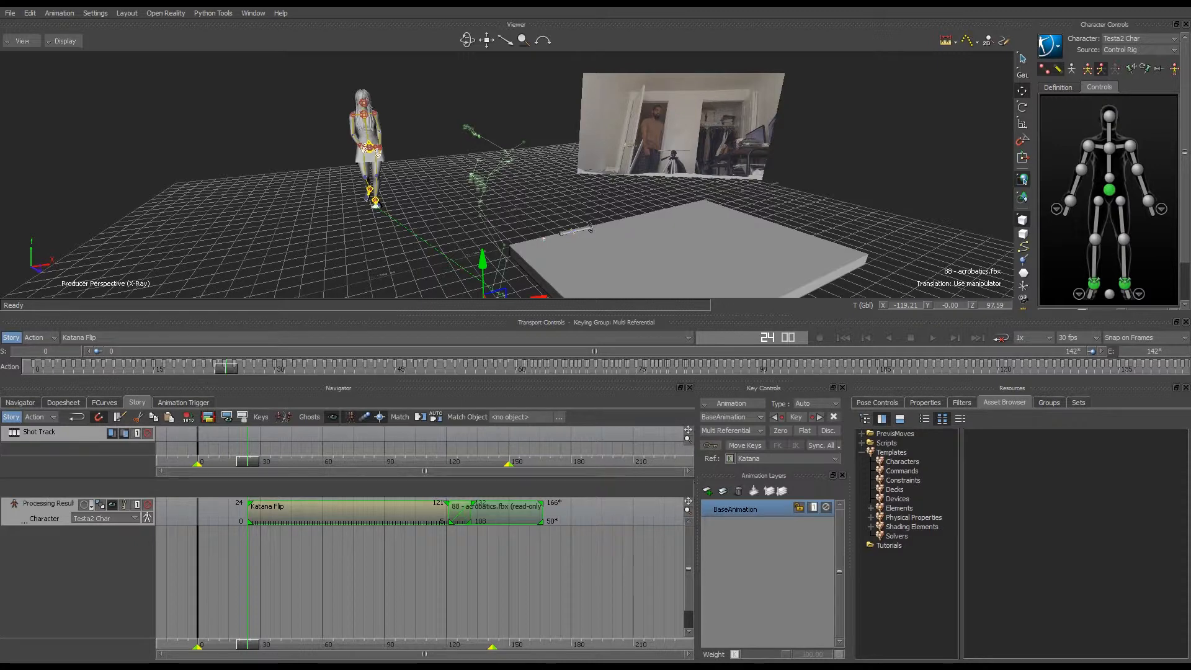
- Extend the timeline's end to frame 164 and shift all of the Katana's keys so the first one sits at frame 24
click(20, 402)
click(44, 458)
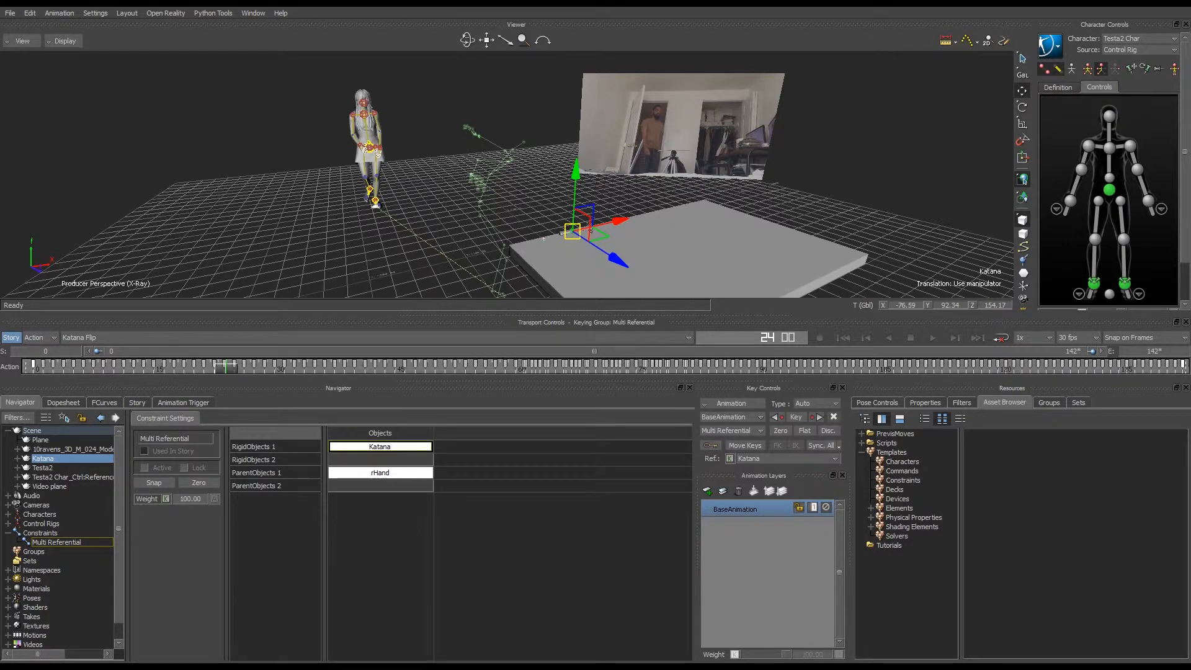
key(ctrl+a)
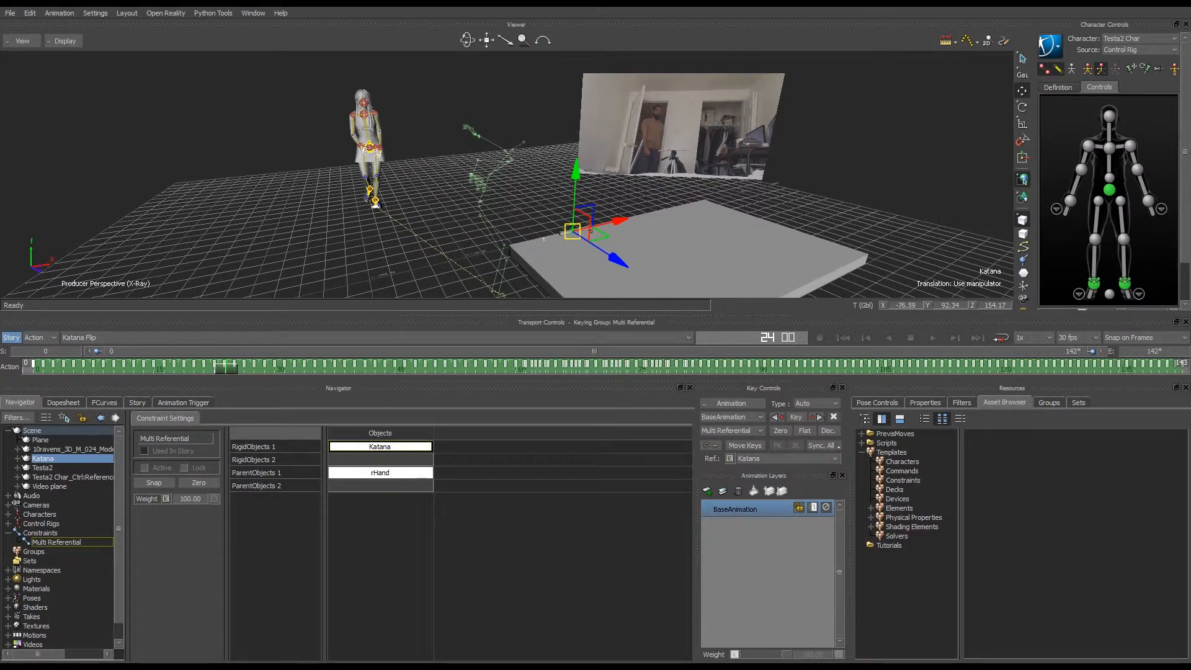
drag(1153, 351, 1185, 351)
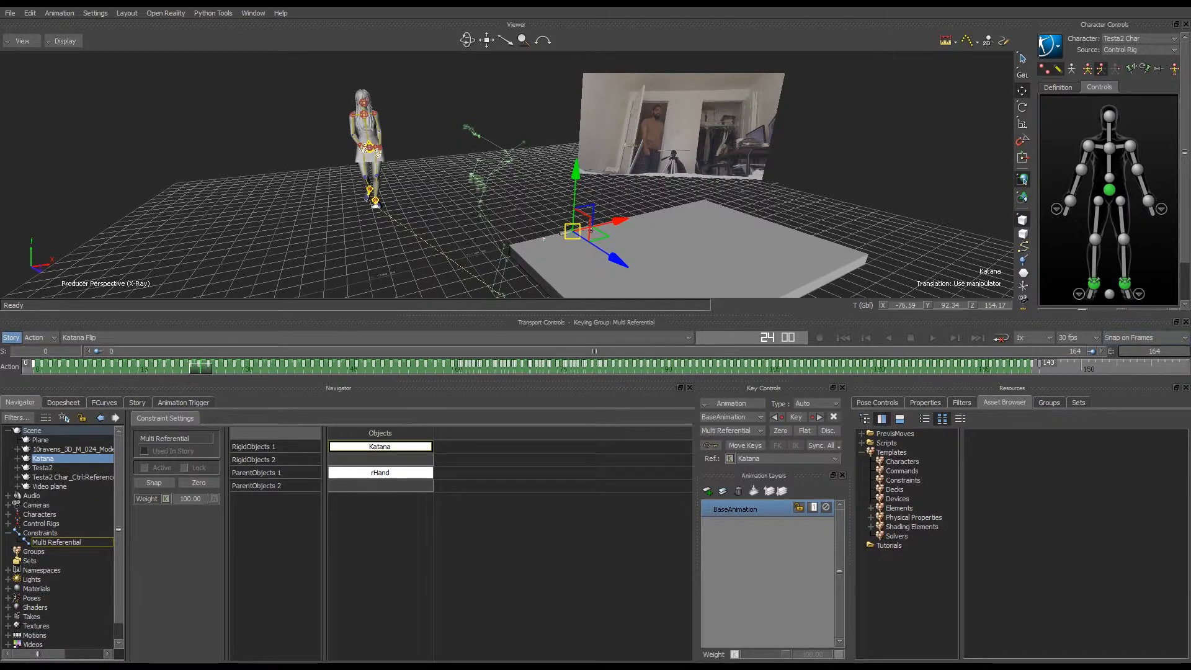
shift+click(1071, 366)
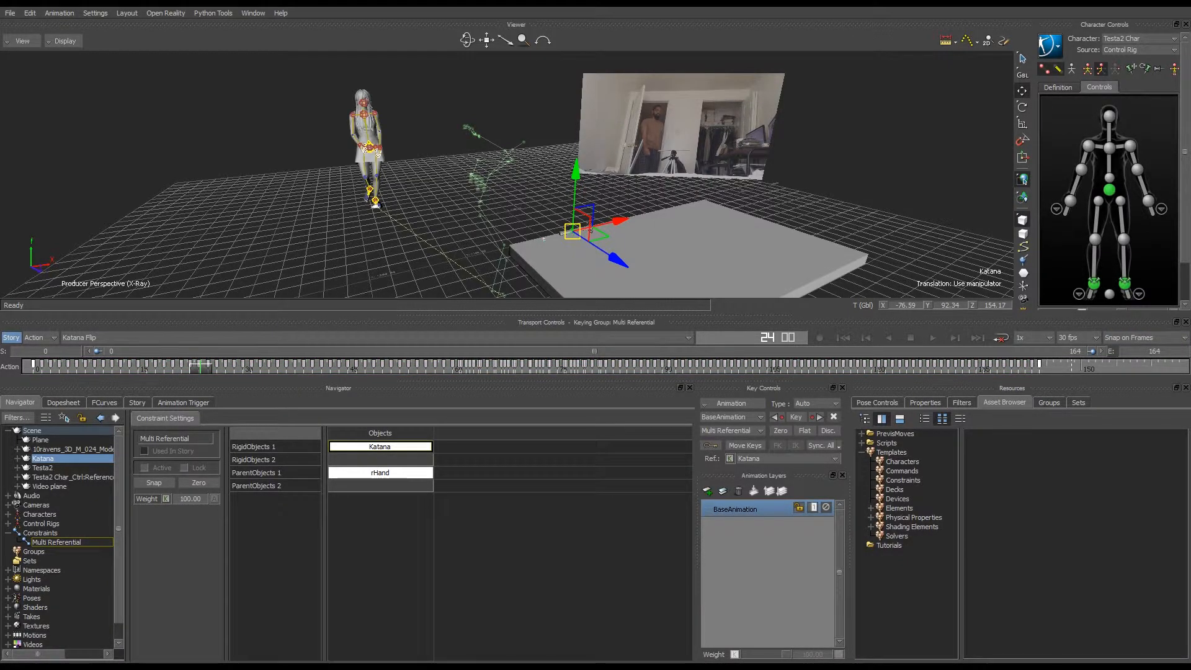
shift+double_click(1071, 366)
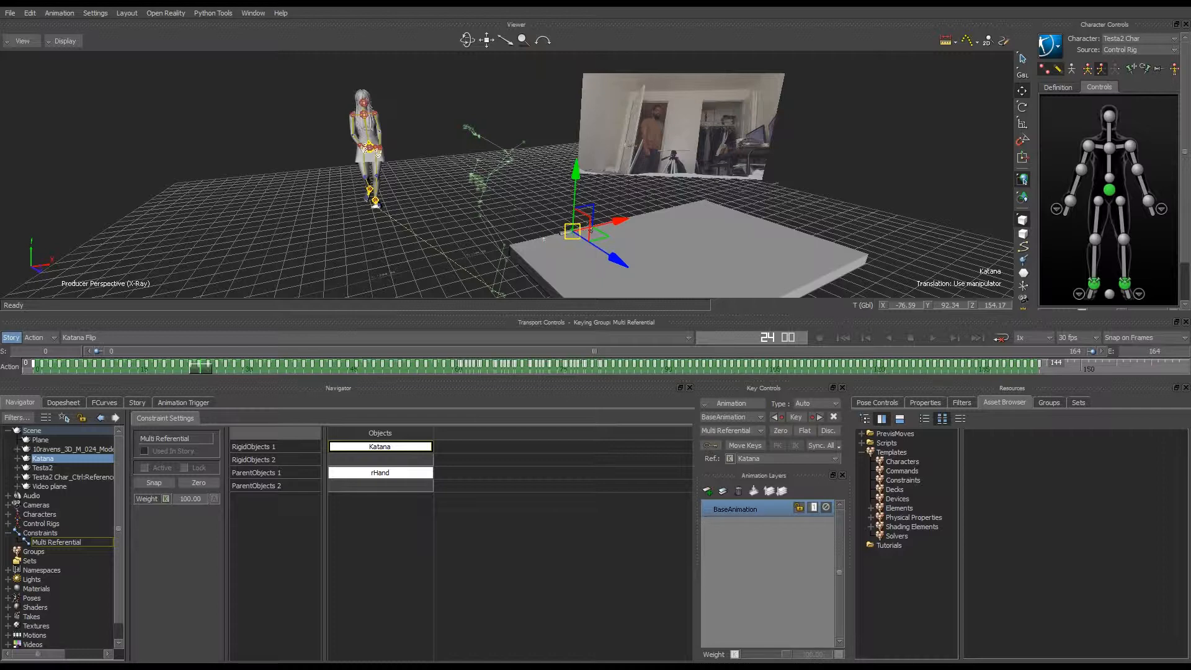
mouse_move(33, 364)
mouse_down()
mouse_move(209, 364)
mouse_move(33, 366)
mouse_up()
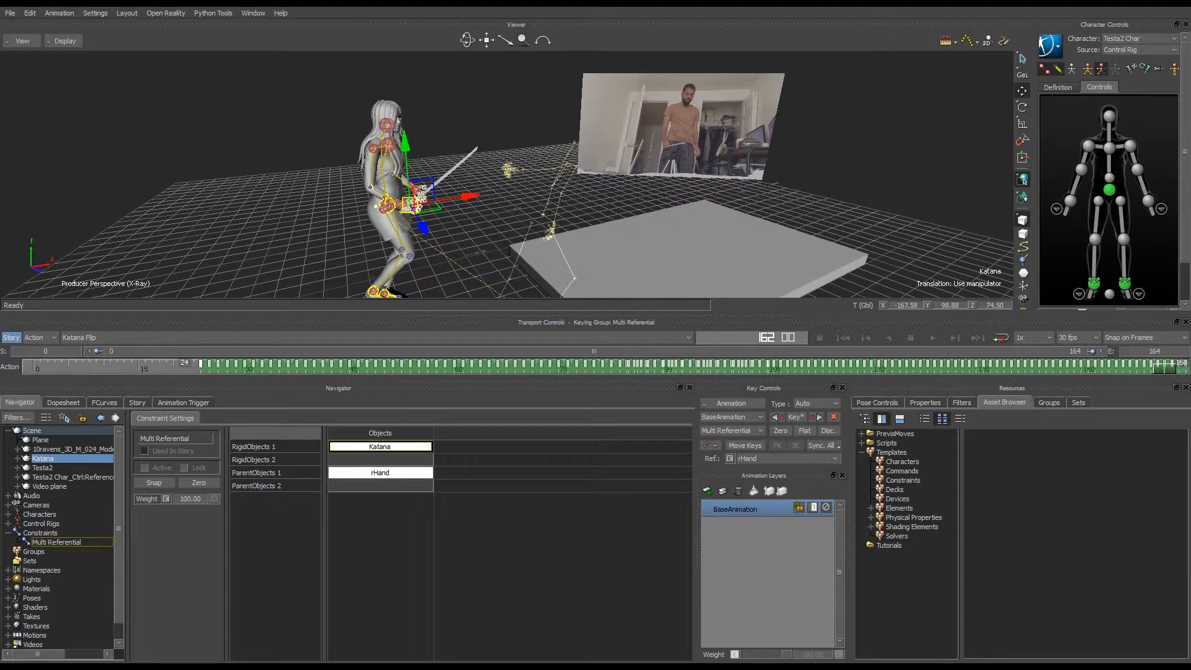
- Extend the timeline's end to frame 178 and scrub back through the take to check the katana's timing
drag(1154, 351, 1163, 351)
drag(1076, 367, 278, 367)
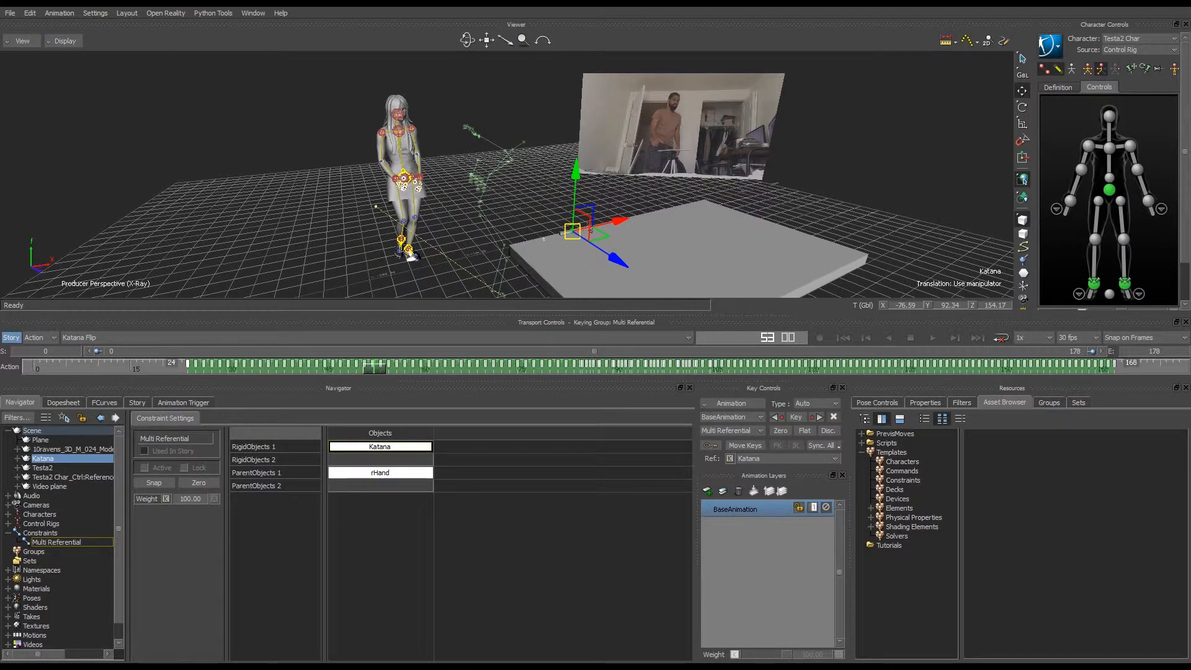
- Display the story tracks and switch the current take to T-Pose
click(137, 403)
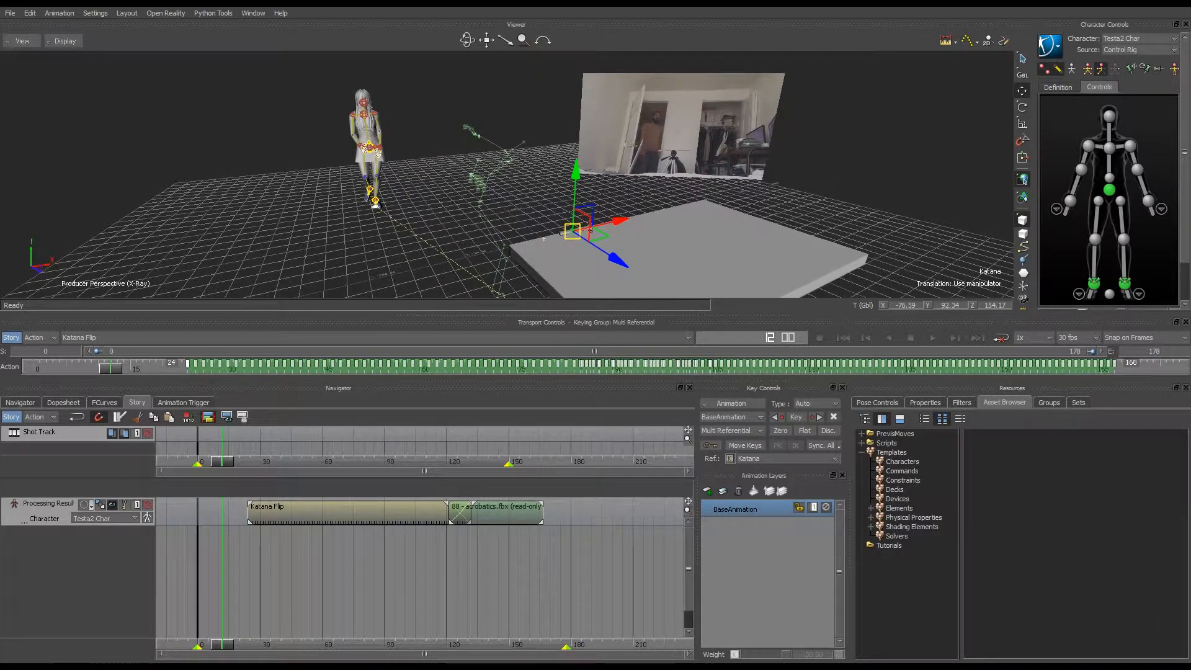
click(260, 337)
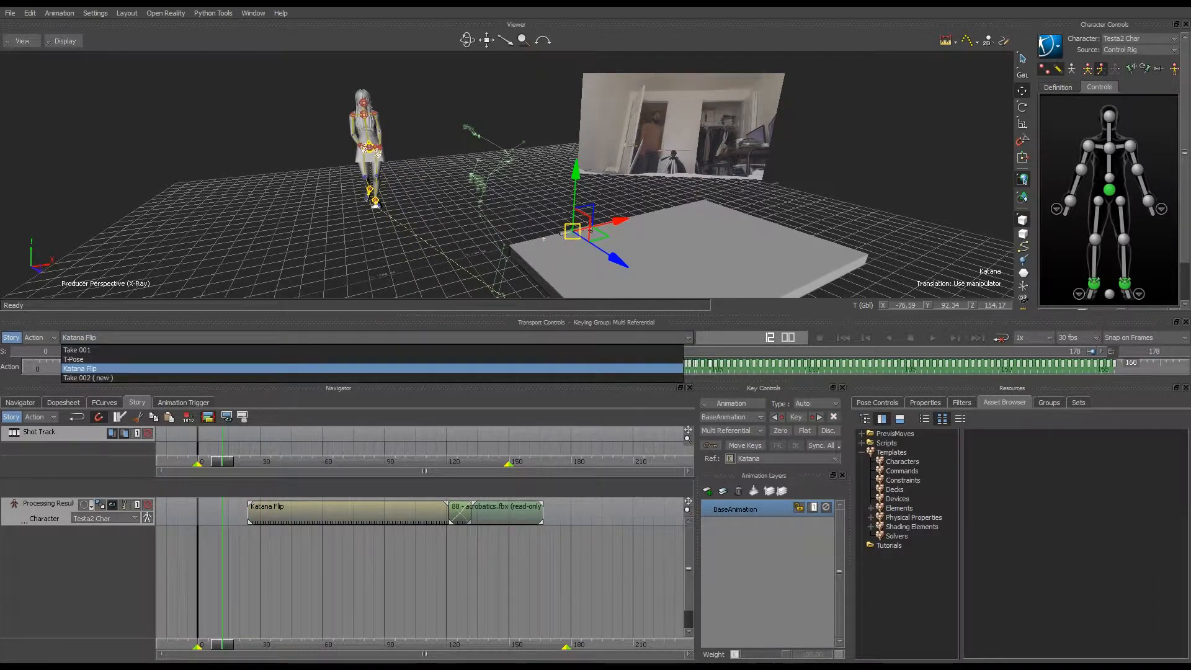
click(73, 359)
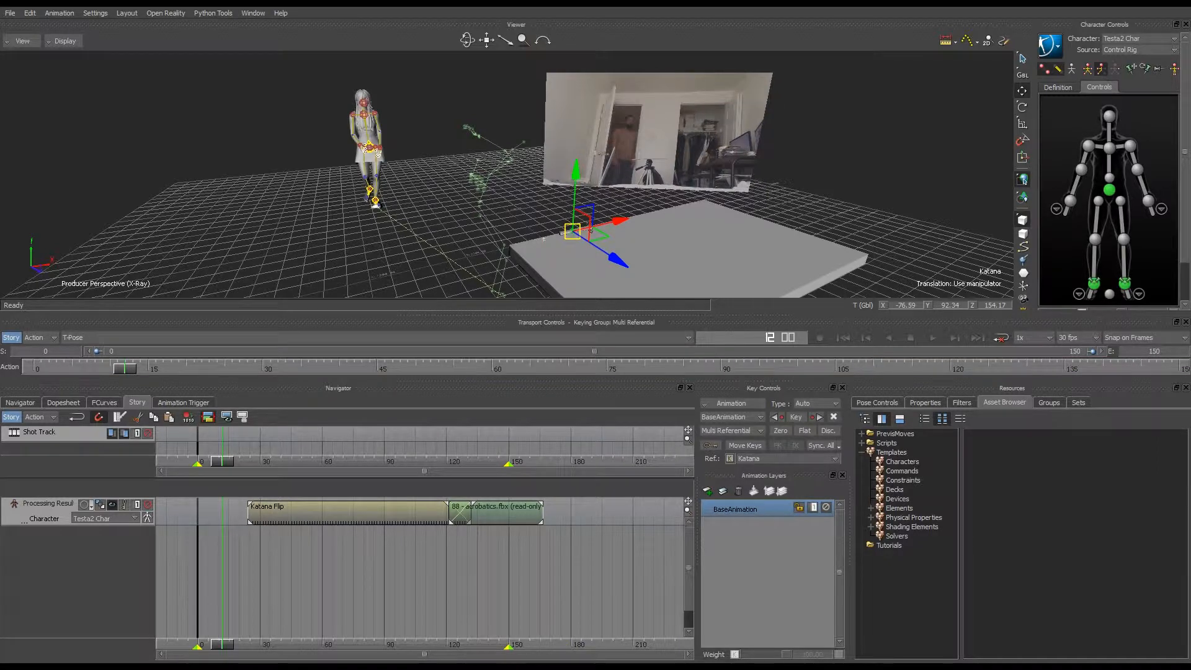
- Insert the current T-Pose take as a clip on the character track
right_click(229, 512)
mouse_move(292, 249)
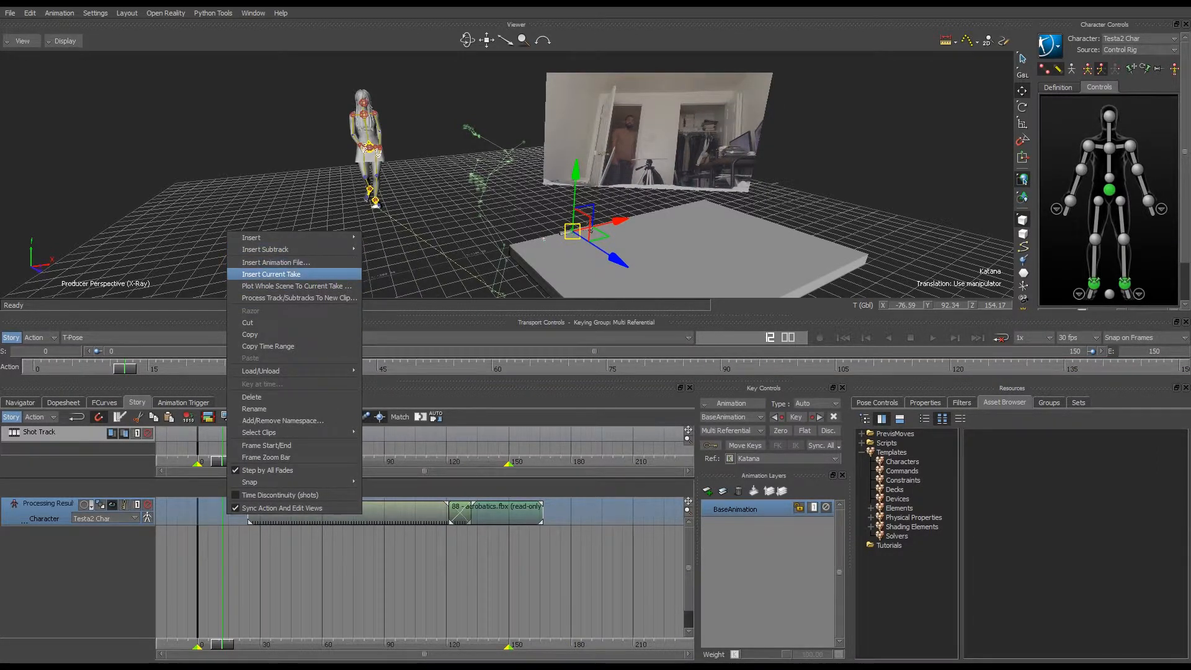
click(271, 274)
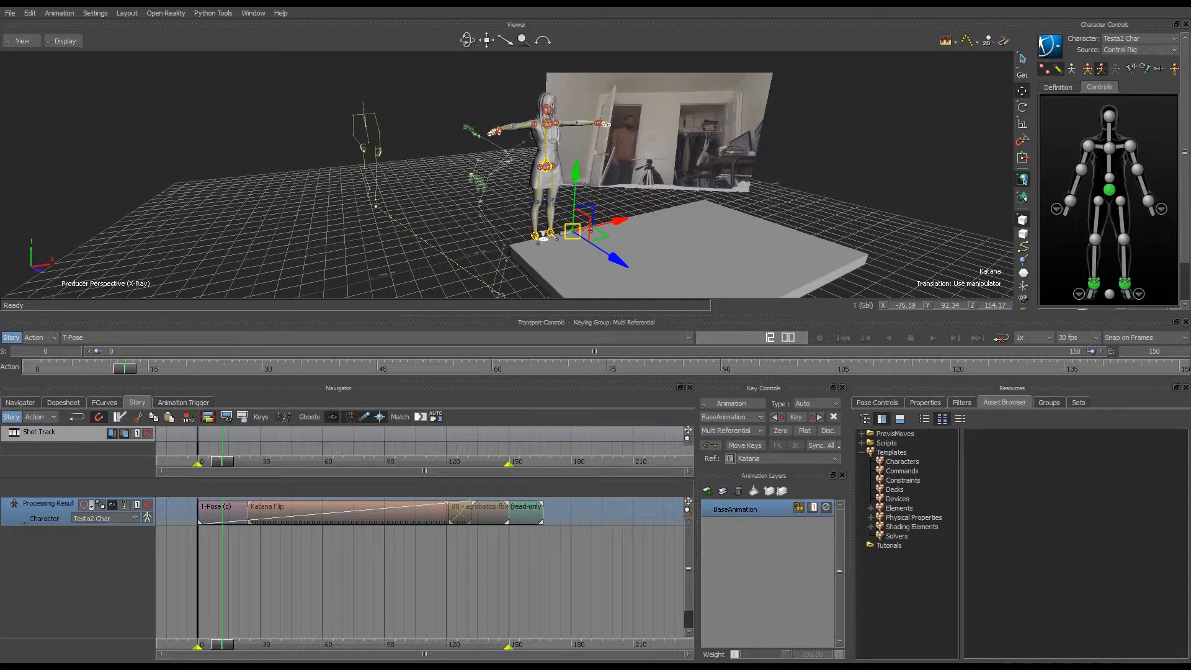
- Try to separate the T-Pose clip from the Katana Flip and acrobatics clips by shifting them along the track
drag(224, 512, 164, 512)
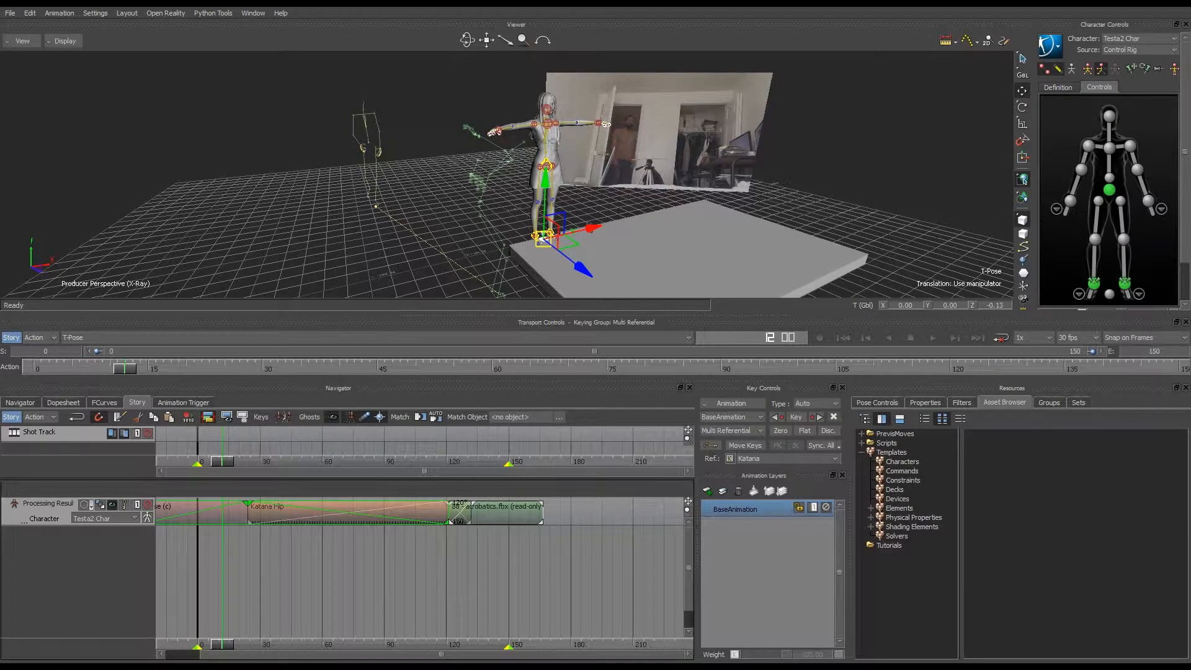
key(ctrl+z)
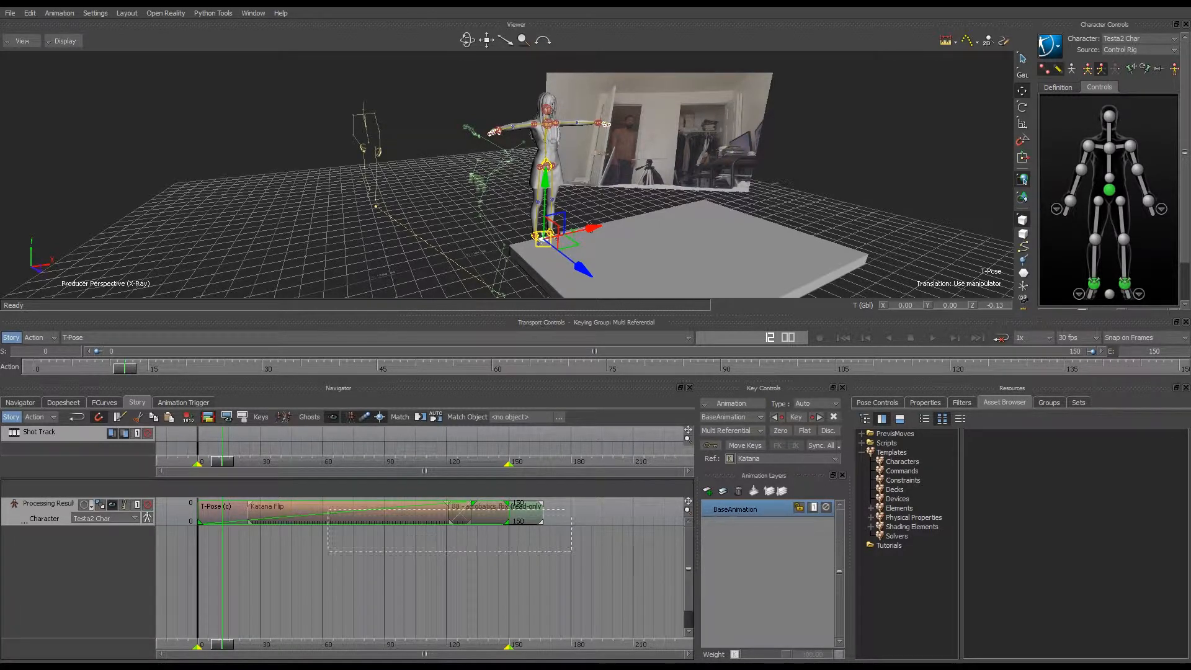
drag(348, 512, 530, 511)
drag(431, 514, 212, 513)
click(428, 571)
- Undo the clip shifts and the insertion of the T-Pose clip on the character track
key(ctrl+z)
key(ctrl+z)
key(ctrl+z)
key(ctrl+z)
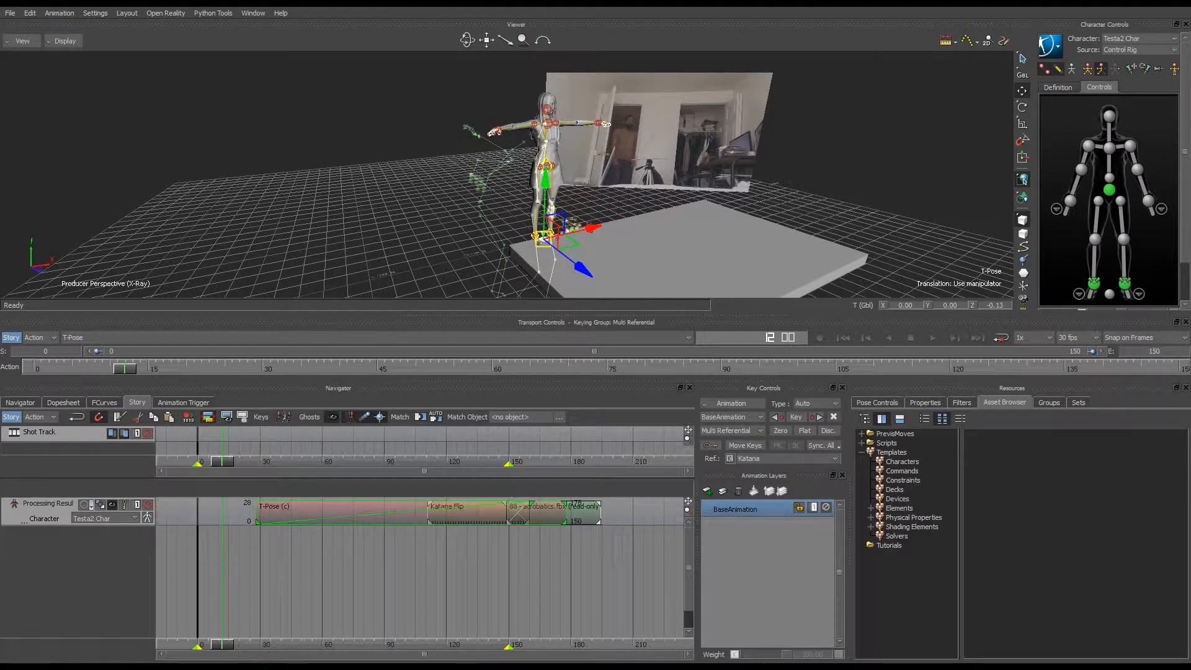
key(ctrl+z)
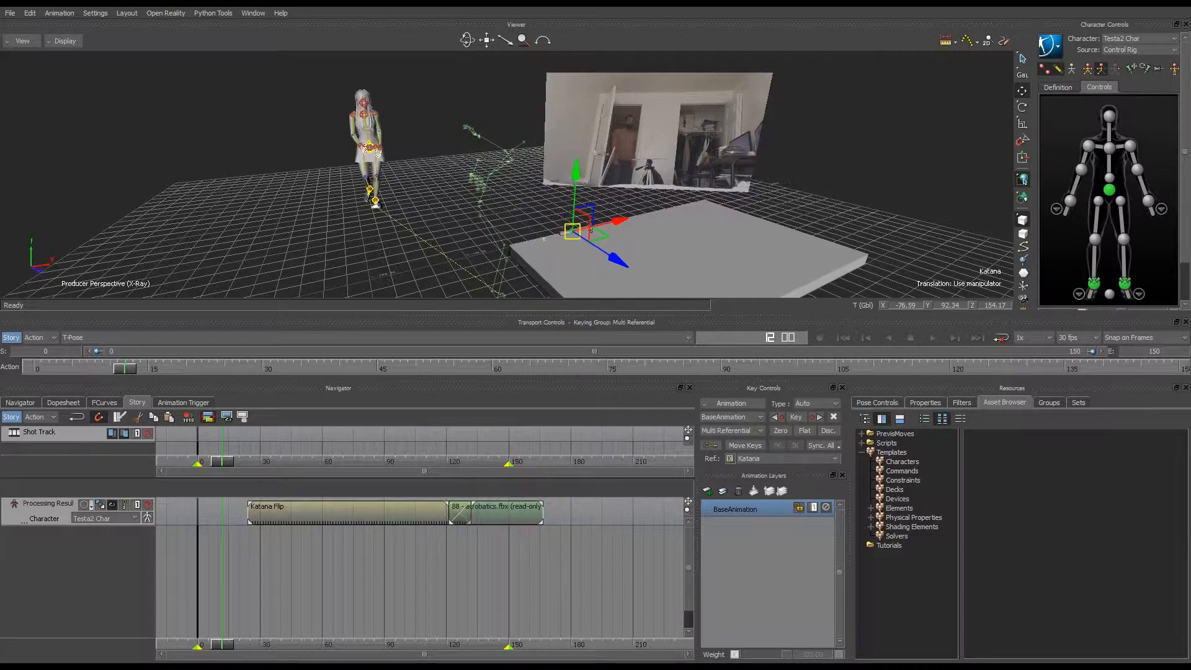
- Shift the Katana Flip and acrobatics clips further along the character track and insert the current T-Pose take before them
drag(223, 644, 574, 644)
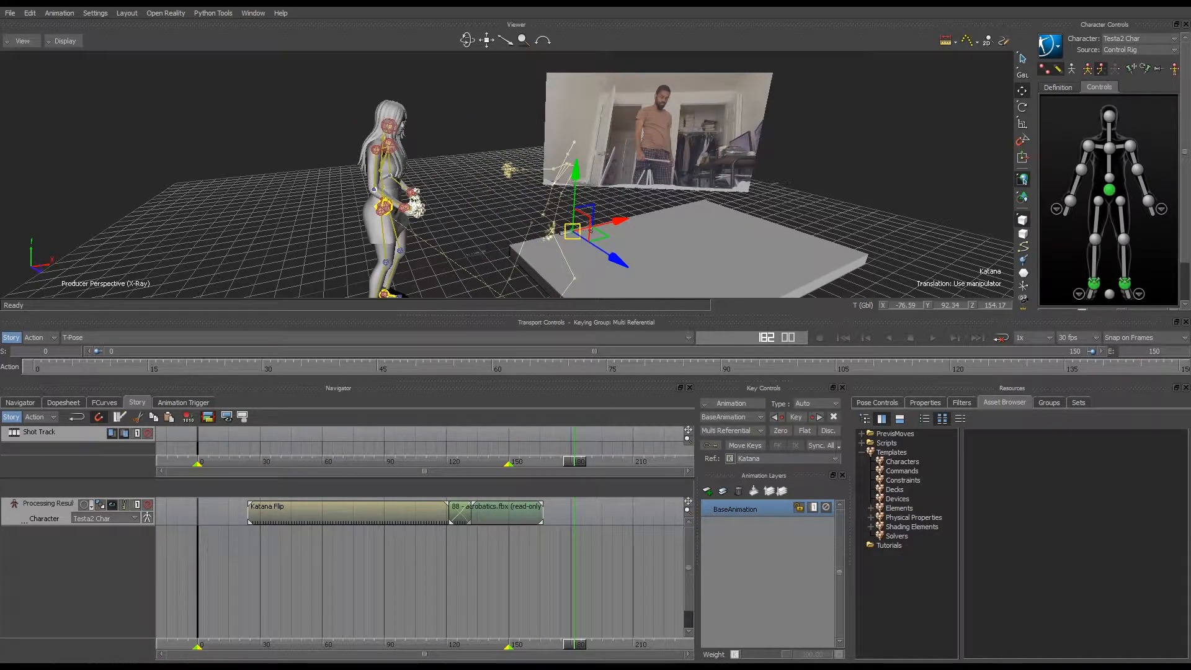
drag(543, 552, 718, 513)
right_click(483, 512)
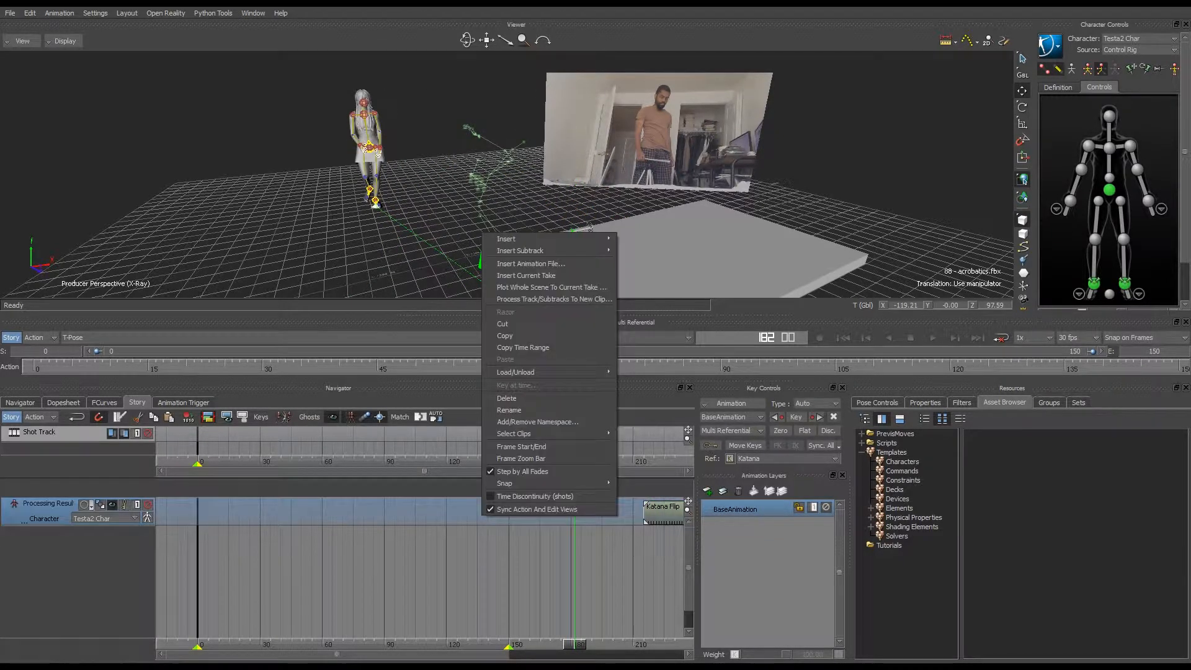
mouse_move(528, 239)
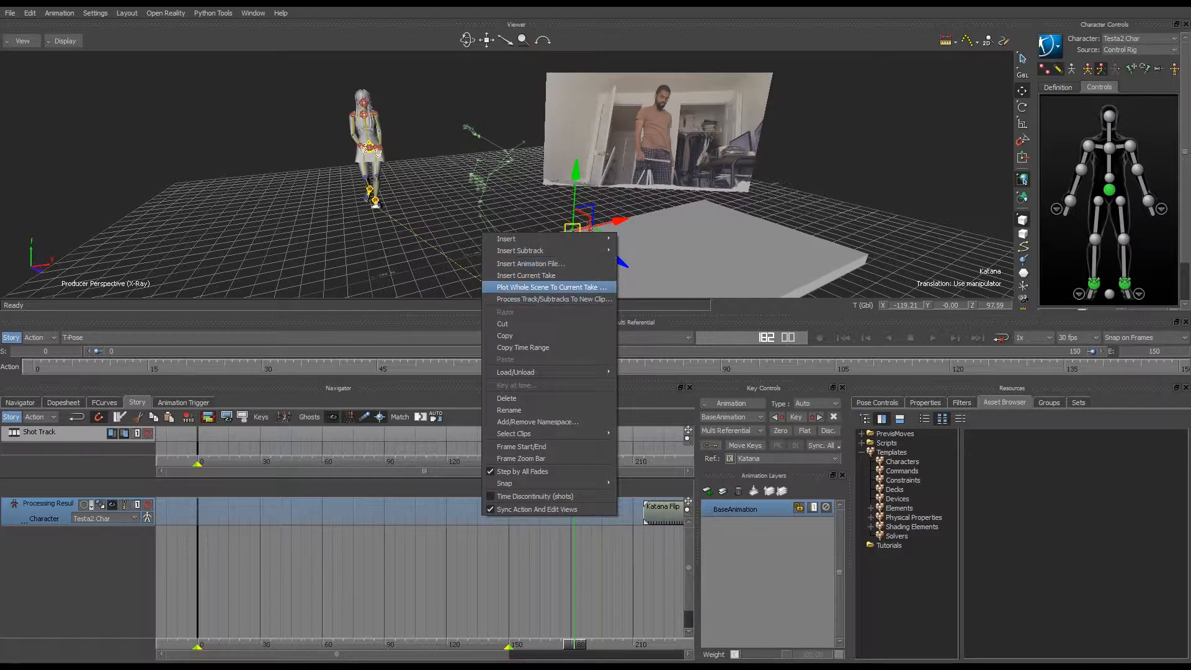
click(525, 275)
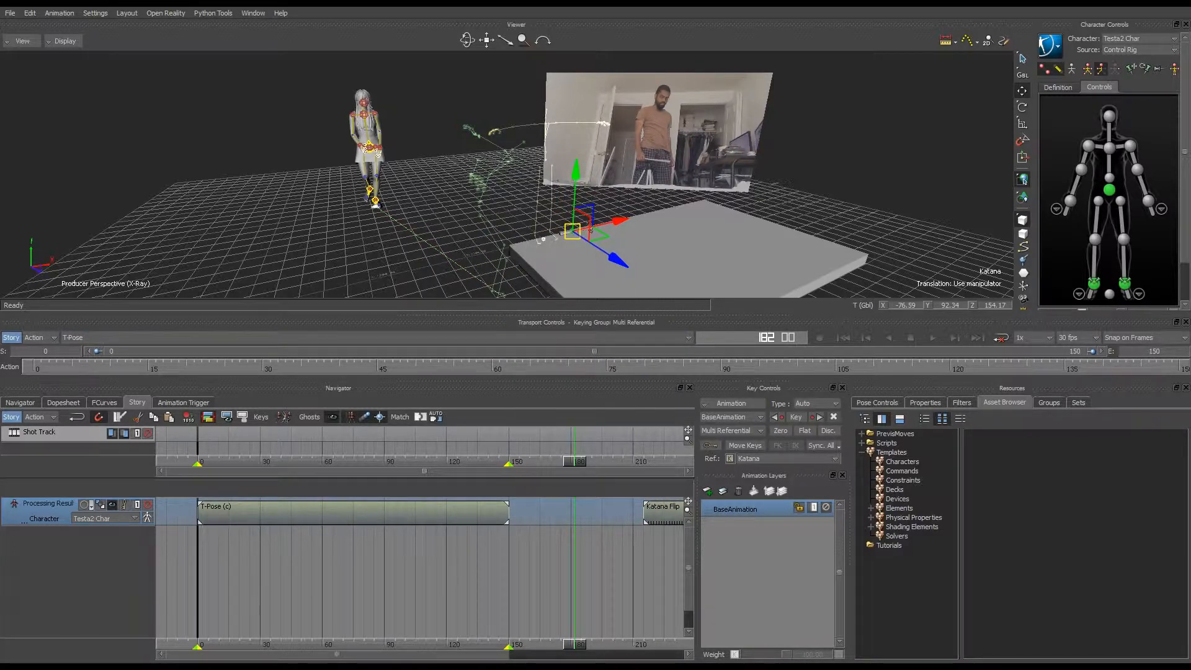
- Shorten the T-Pose clip to end at frame 24 and move the Katana Flip and acrobatics clips back directly behind it
drag(508, 514, 247, 513)
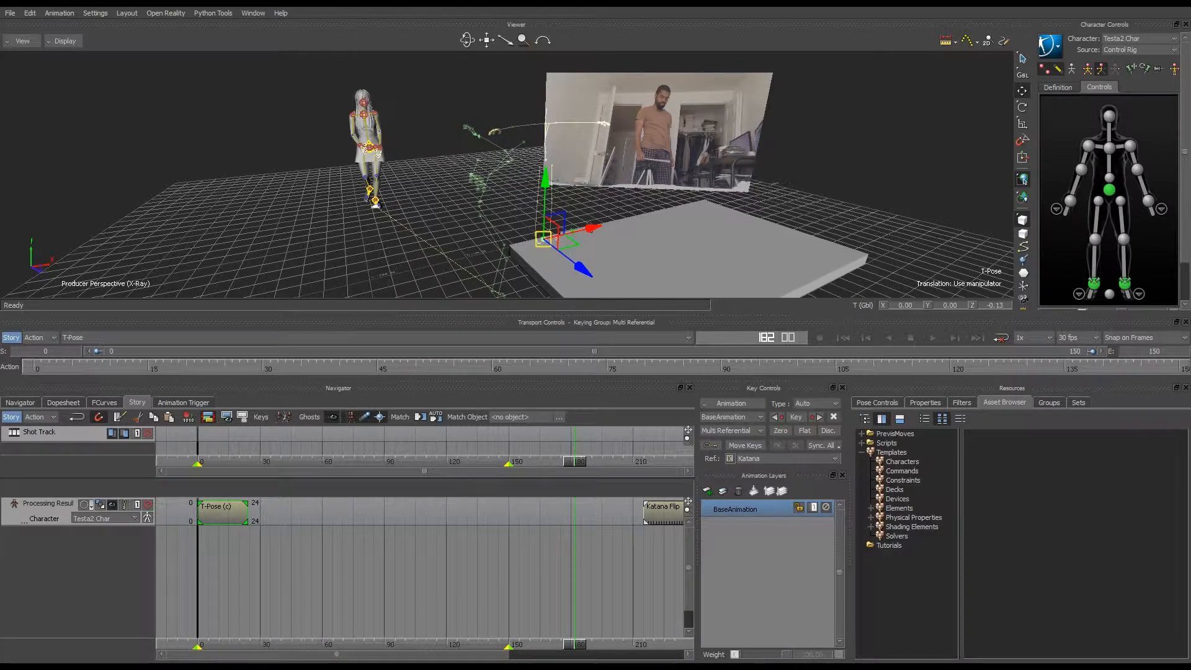
shift+drag(589, 552, 315, 552)
drag(637, 551, 423, 513)
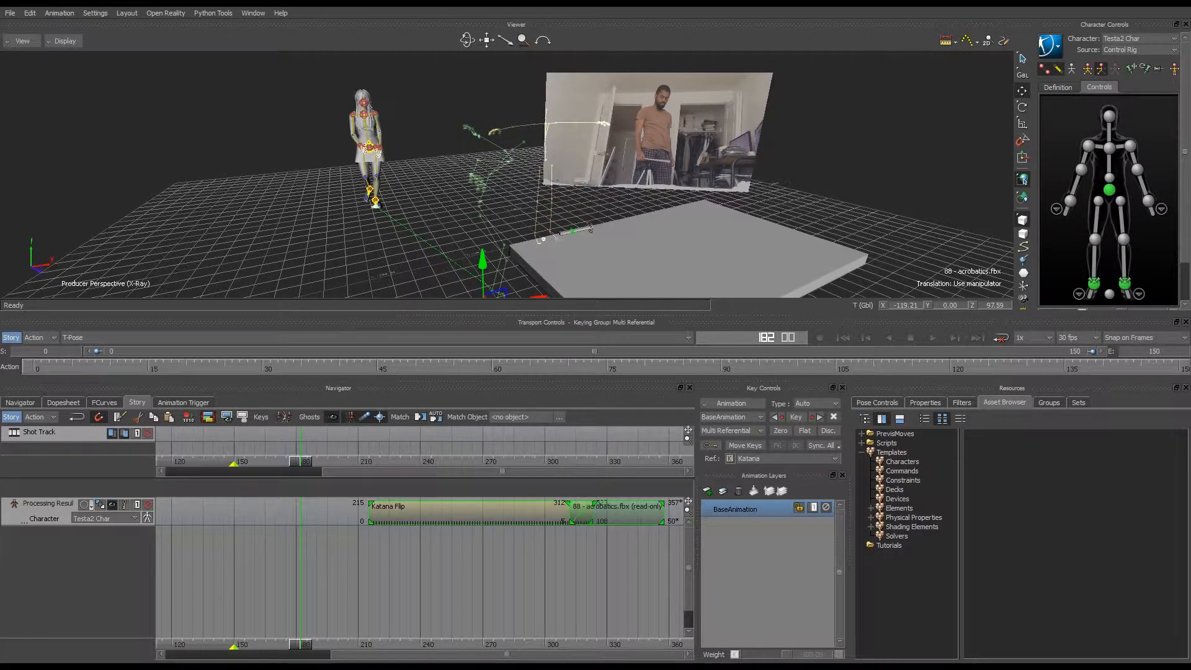
mouse_move(300, 643)
mouse_down()
mouse_move(266, 643)
mouse_move(289, 643)
mouse_up()
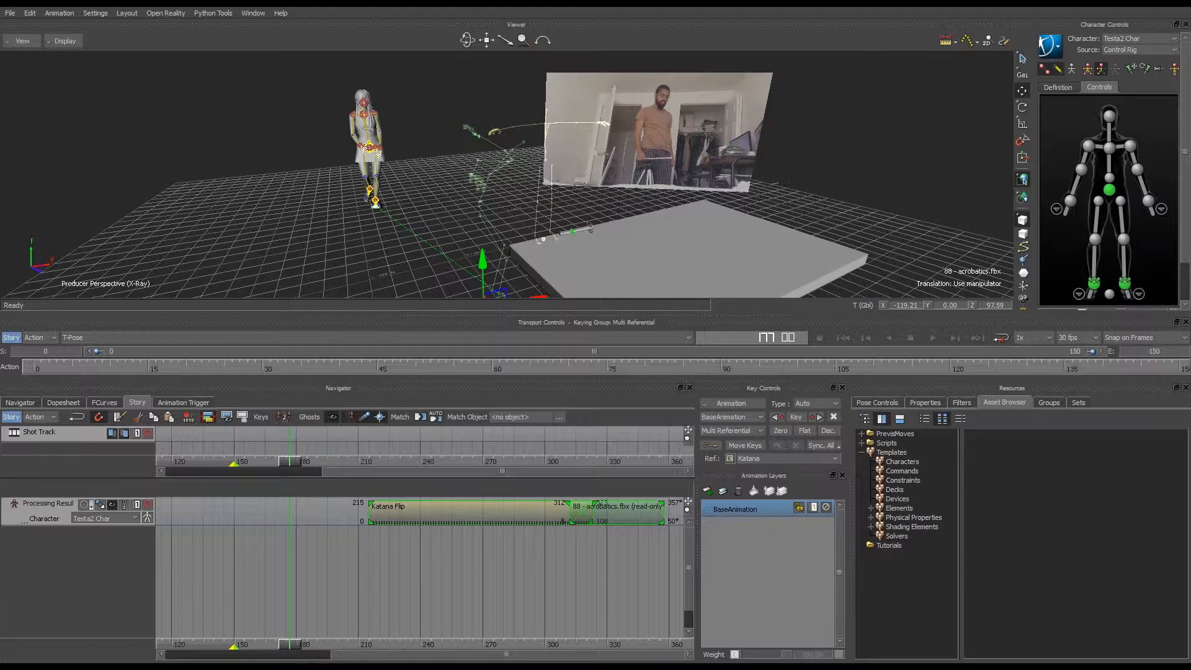
drag(446, 512, 285, 512)
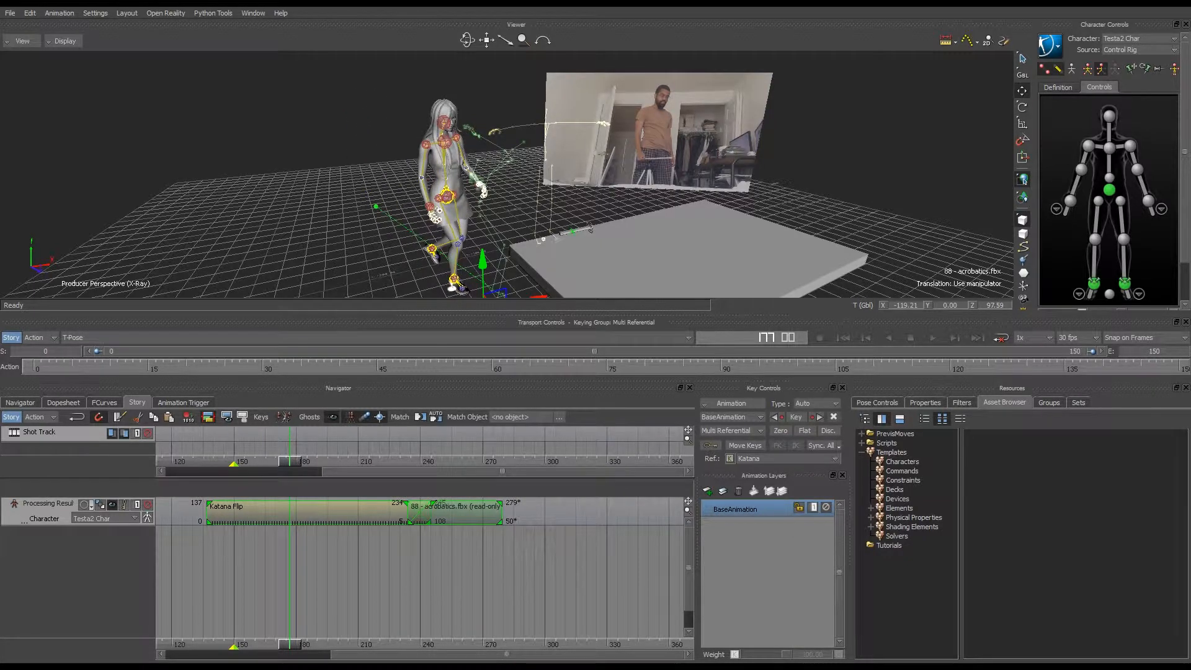
shift+drag(284, 558, 559, 555)
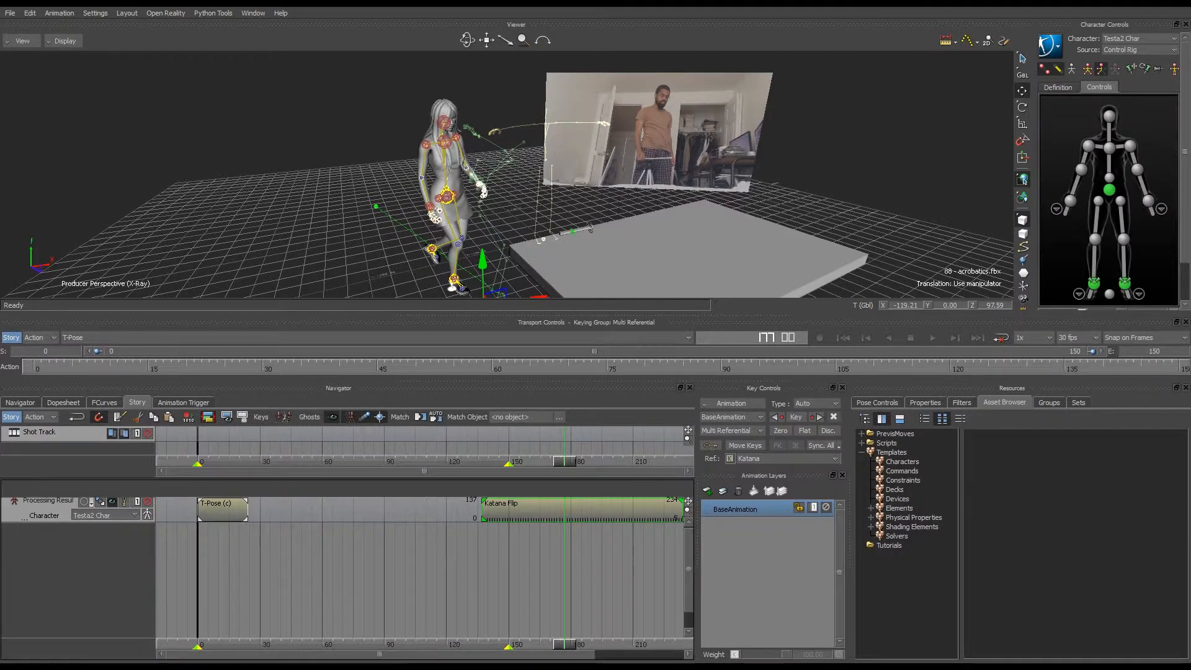
drag(558, 513, 324, 513)
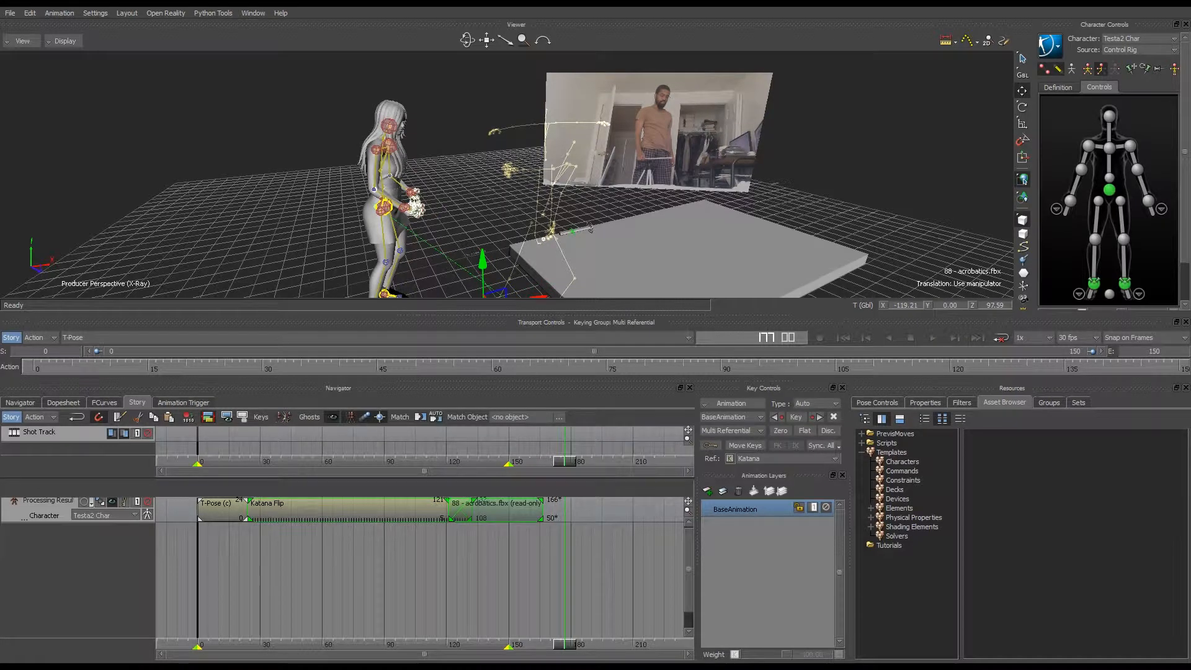
- Compare where the T-Pose clip and the Katana Flip clip place the character in the scene
drag(365, 645, 230, 644)
click(226, 512)
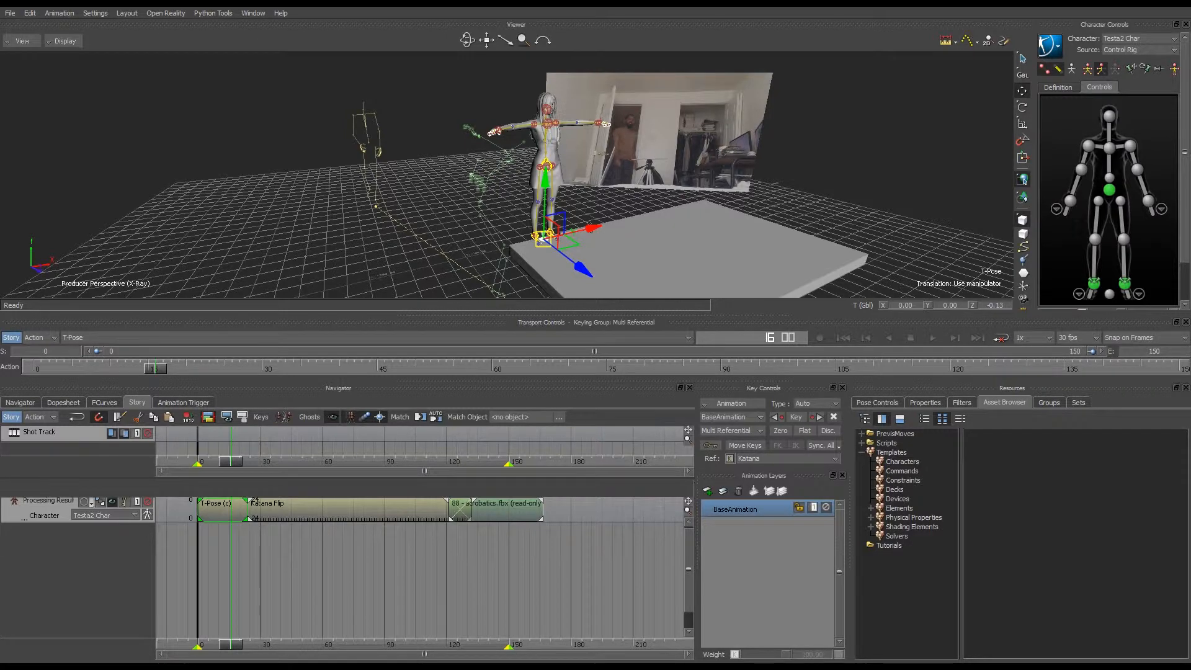
click(304, 511)
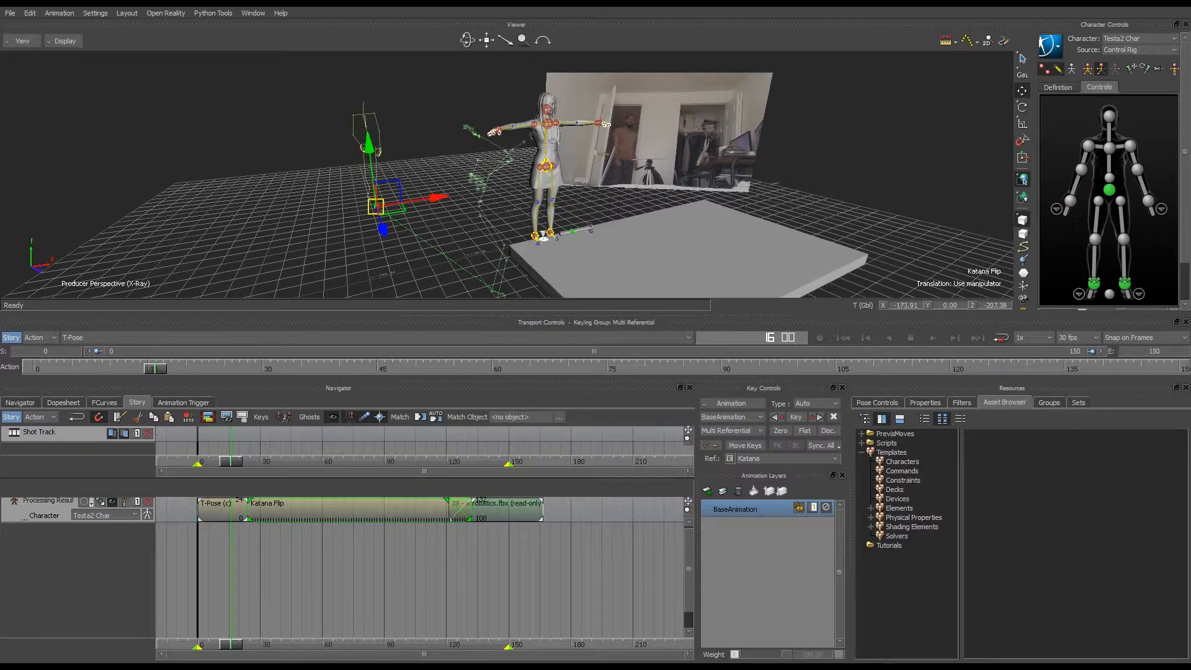
click(218, 511)
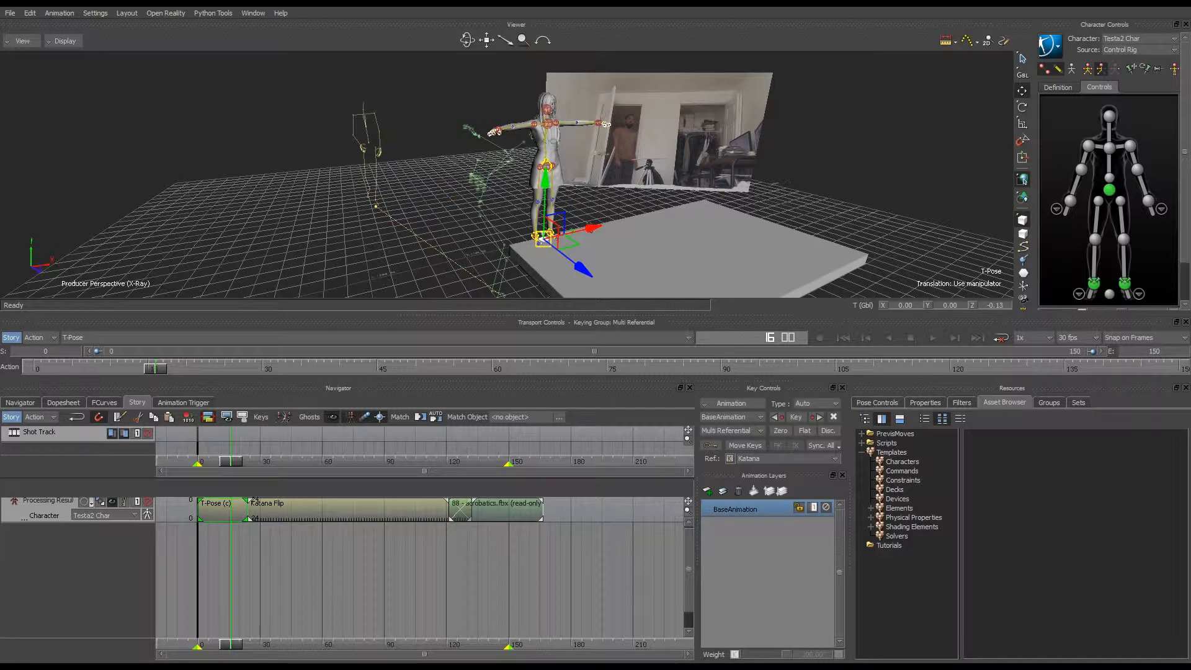
click(304, 511)
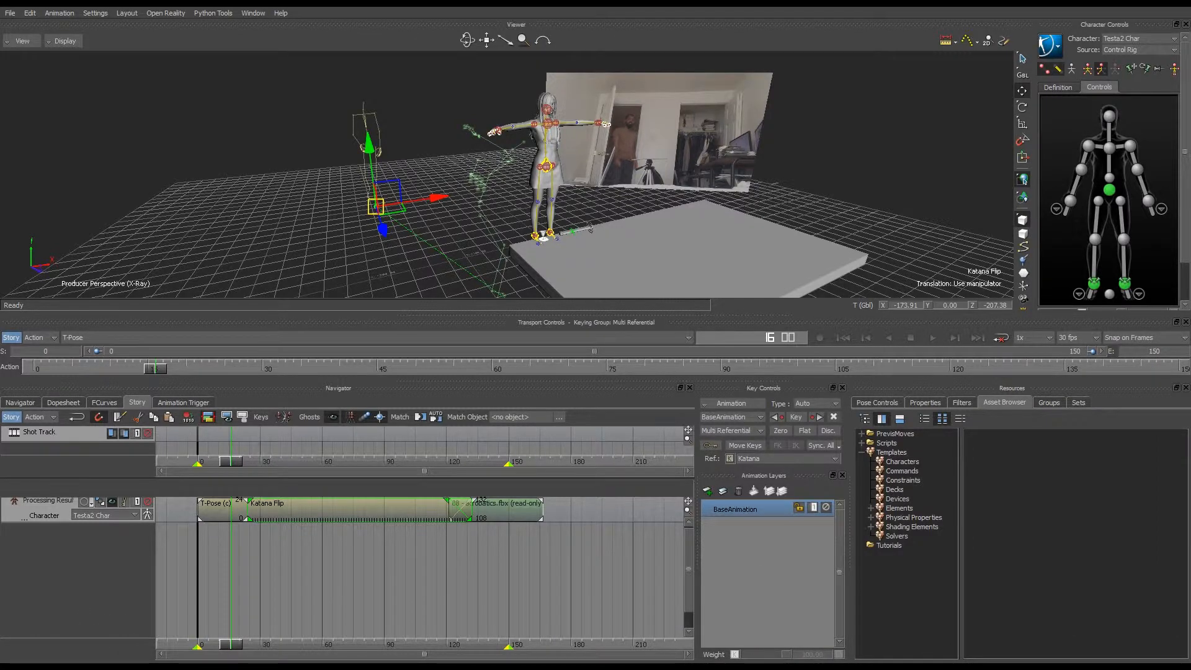
click(217, 511)
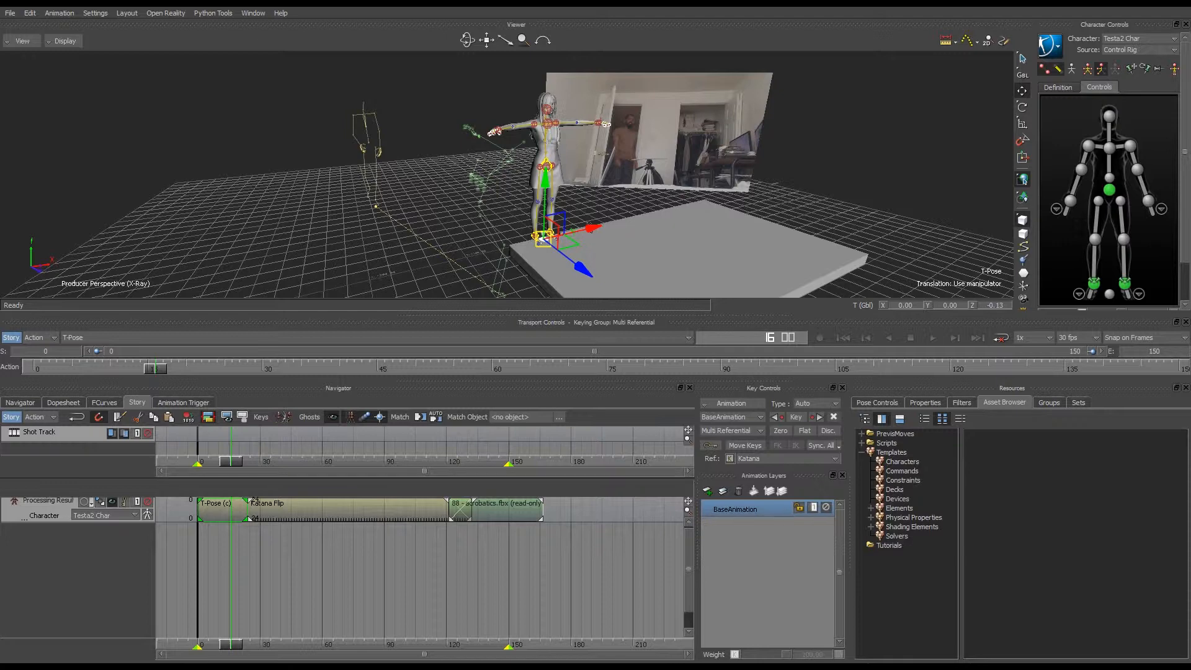
click(291, 511)
click(220, 511)
- Match the end of the T-Pose clip to the next clip by the right ankle effector, with Gravity XZ translation and rotation
click(537, 235)
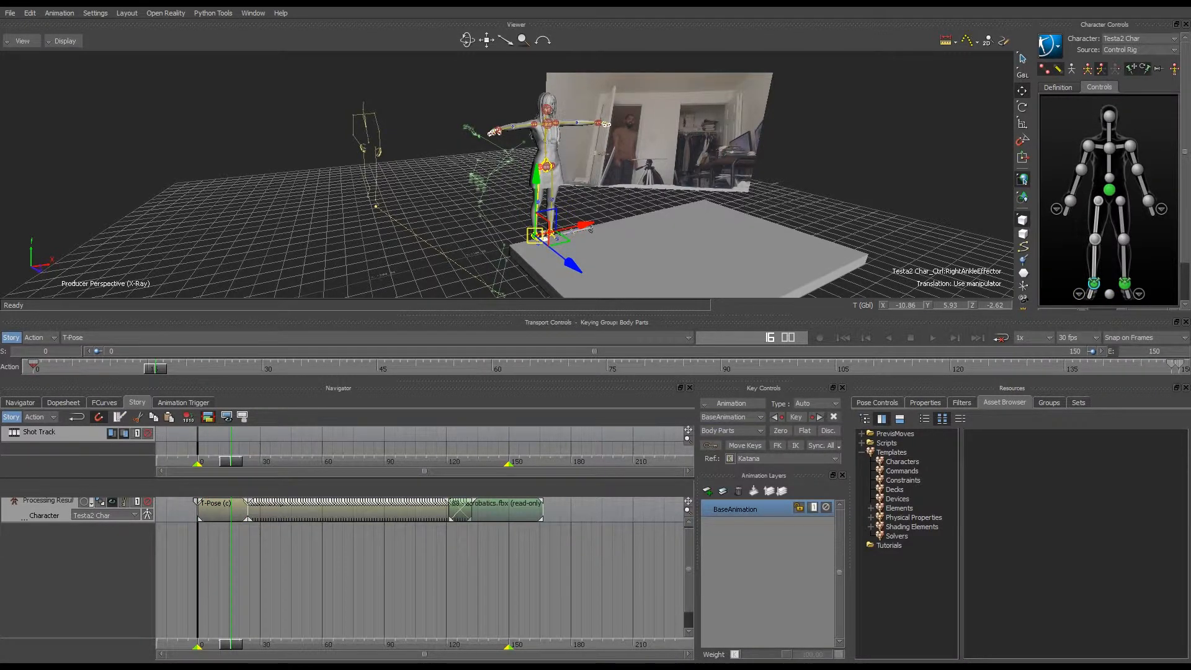
click(222, 511)
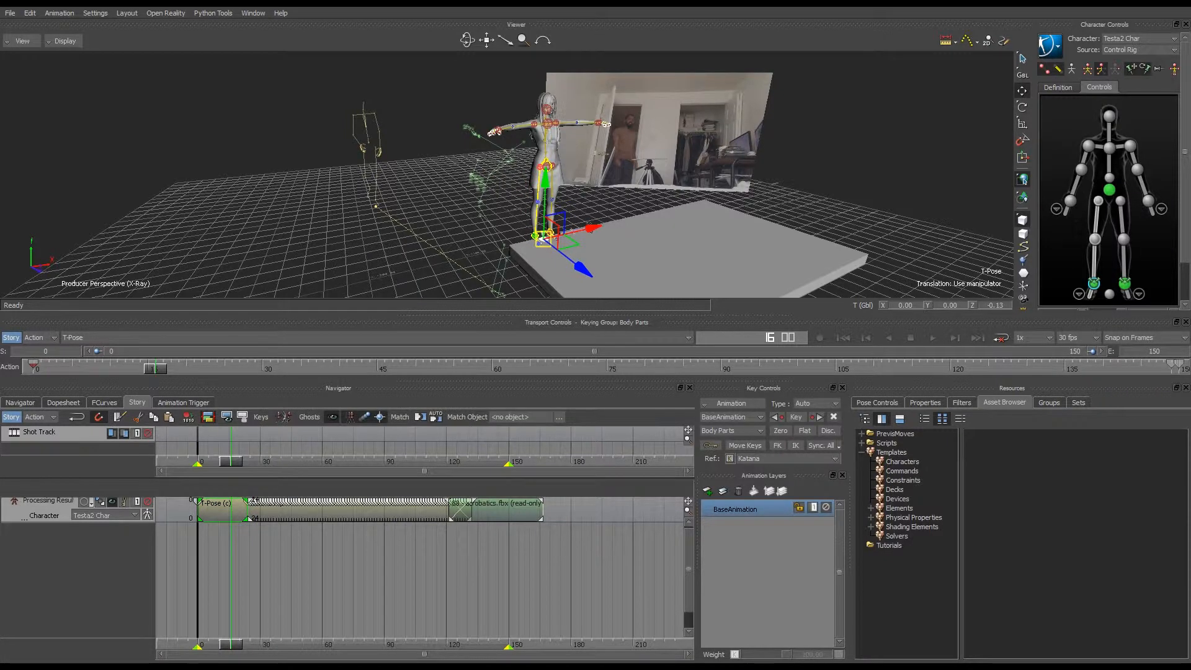
click(420, 416)
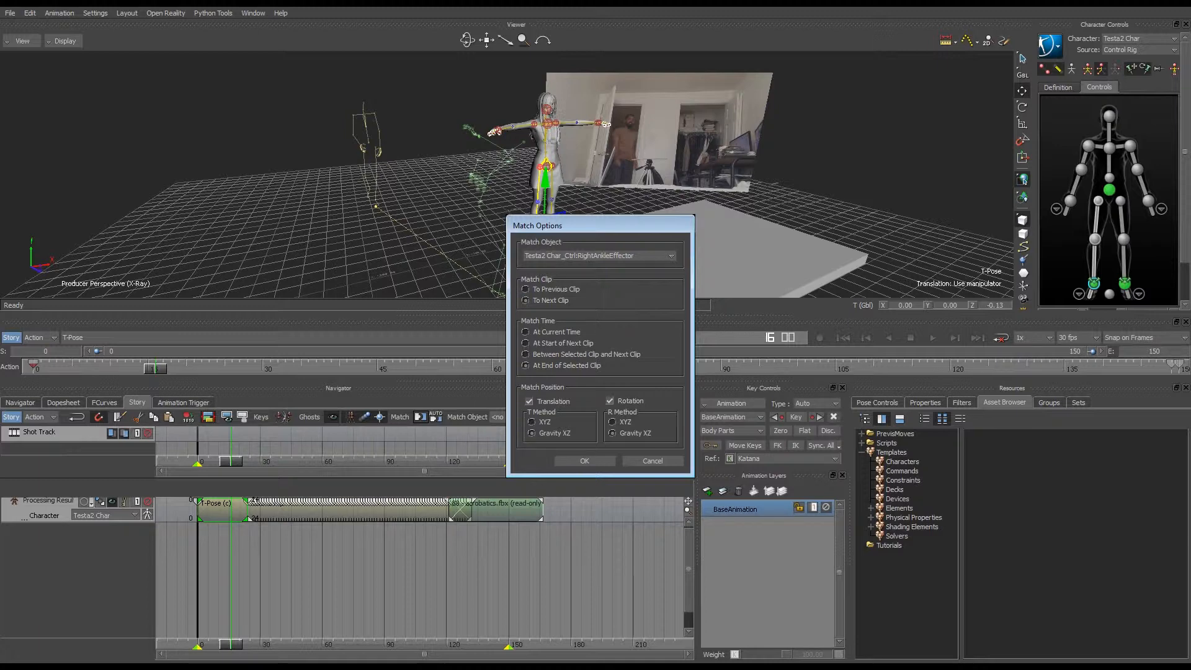
click(527, 289)
click(526, 300)
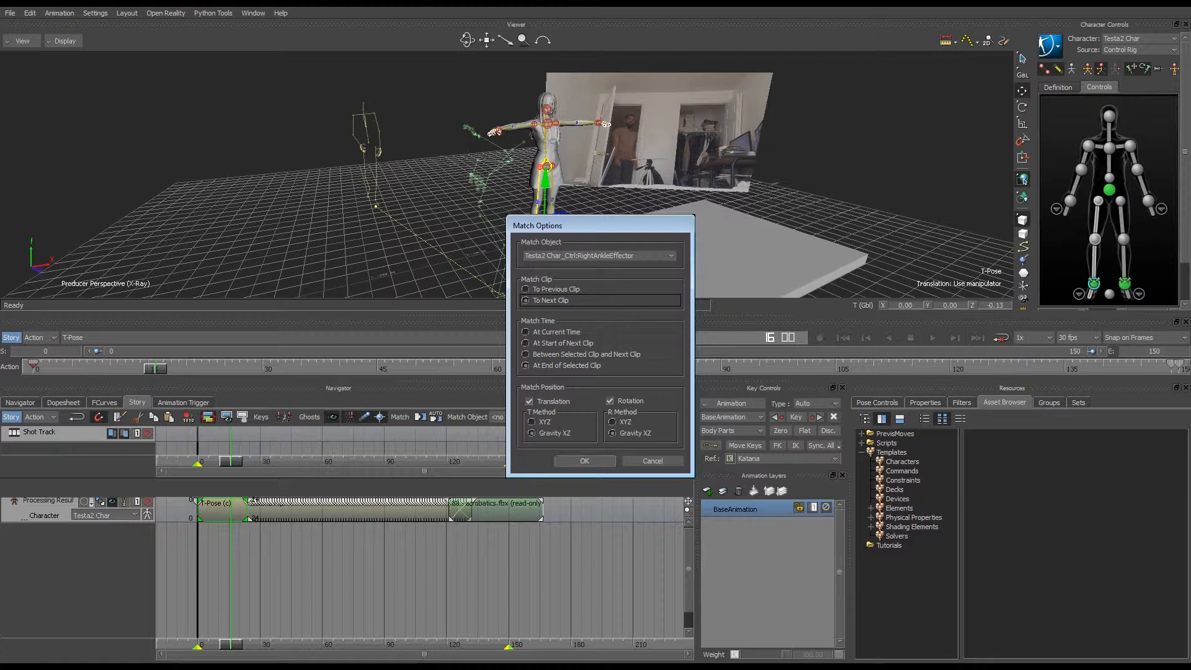
click(584, 460)
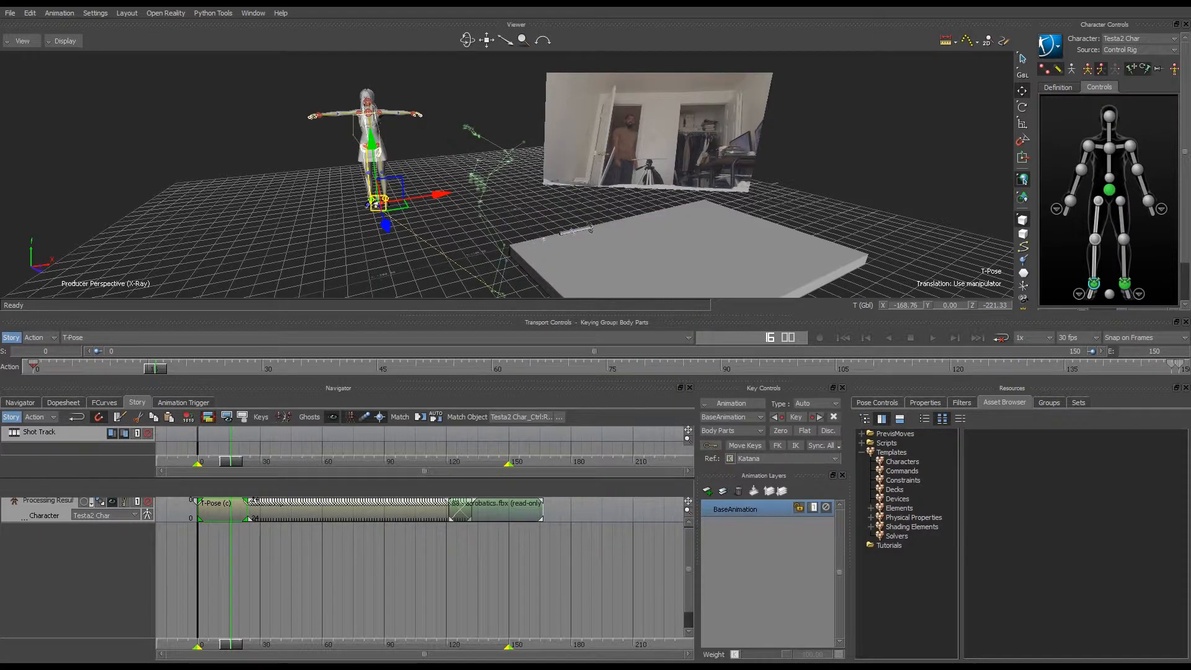
- Examine the character's transition from the T-Pose clip into the Katana Flip clip up close
mouse_move(231, 644)
mouse_down()
mouse_move(221, 644)
mouse_move(273, 643)
mouse_move(222, 643)
mouse_move(264, 644)
mouse_move(243, 644)
mouse_up()
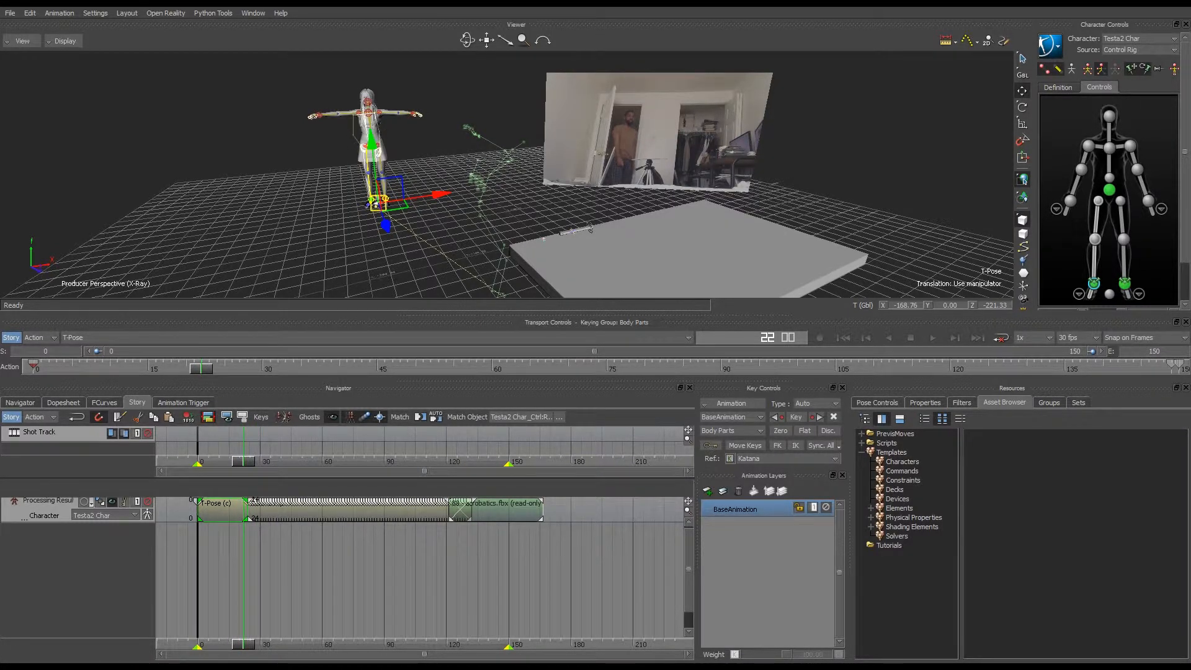
drag(243, 644, 250, 643)
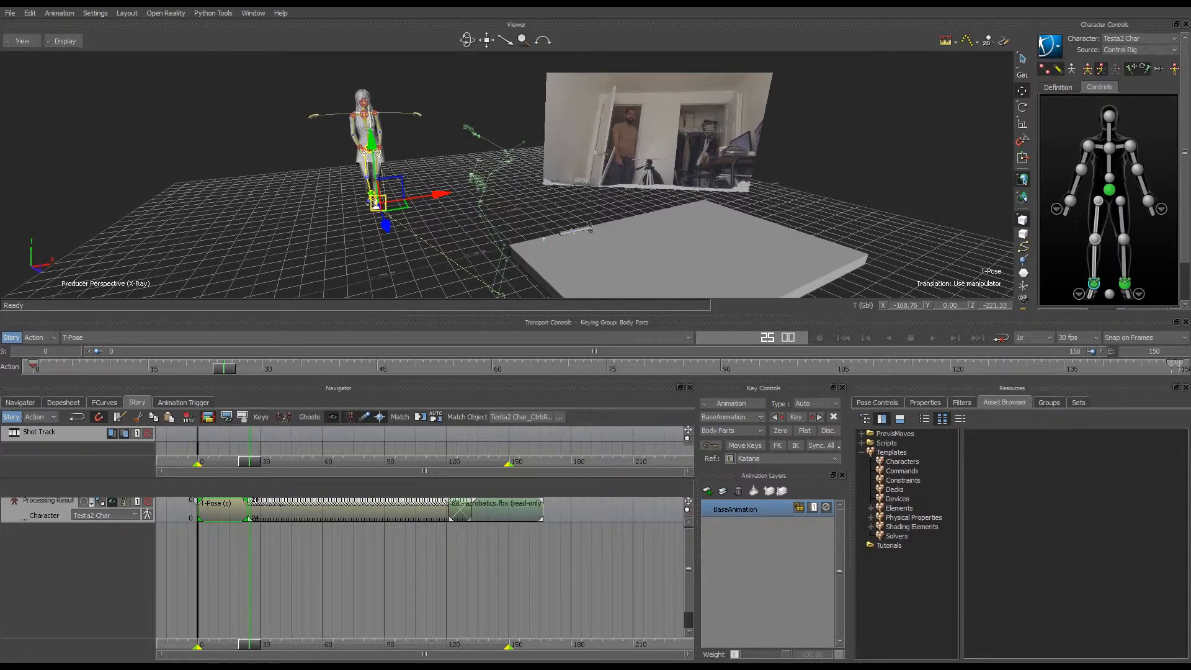
ctrl+shift+drag(589, 229, 685, 242)
scroll(614, 230, up, 5)
mouse_move(250, 644)
mouse_down()
mouse_move(263, 644)
mouse_move(220, 644)
mouse_move(239, 643)
mouse_up()
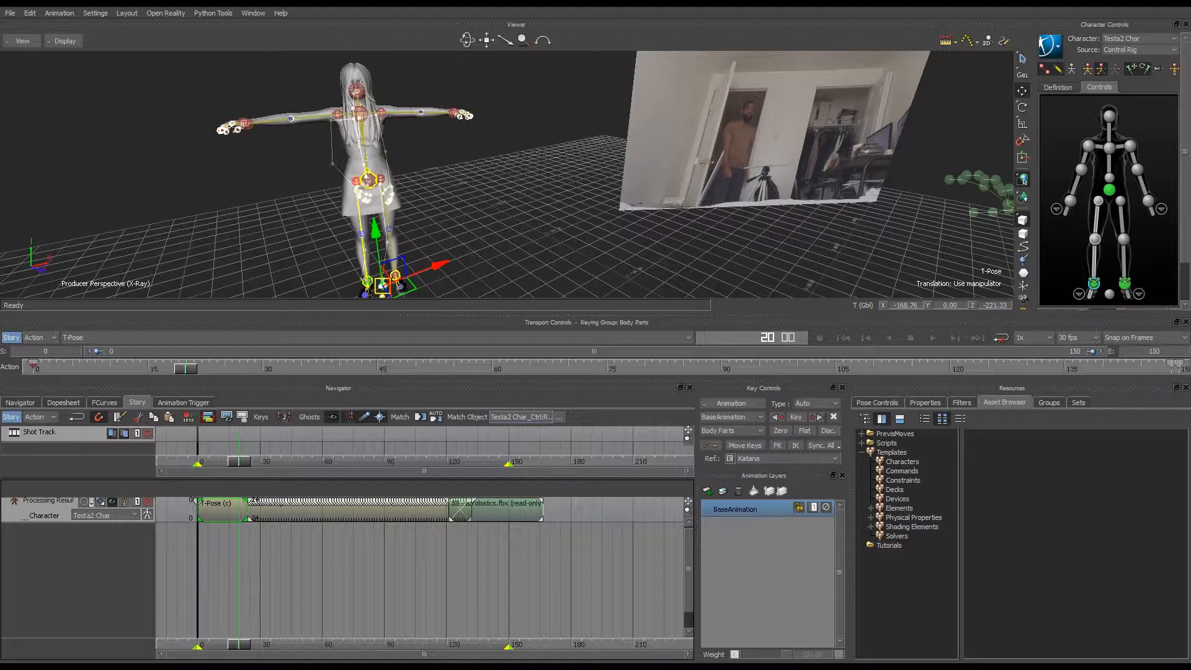
- Overlap the start of the Katana Flip clip with the T-Pose clip to crossfade from about frame 12 to frame 24
ctrl+drag(258, 570, 467, 573)
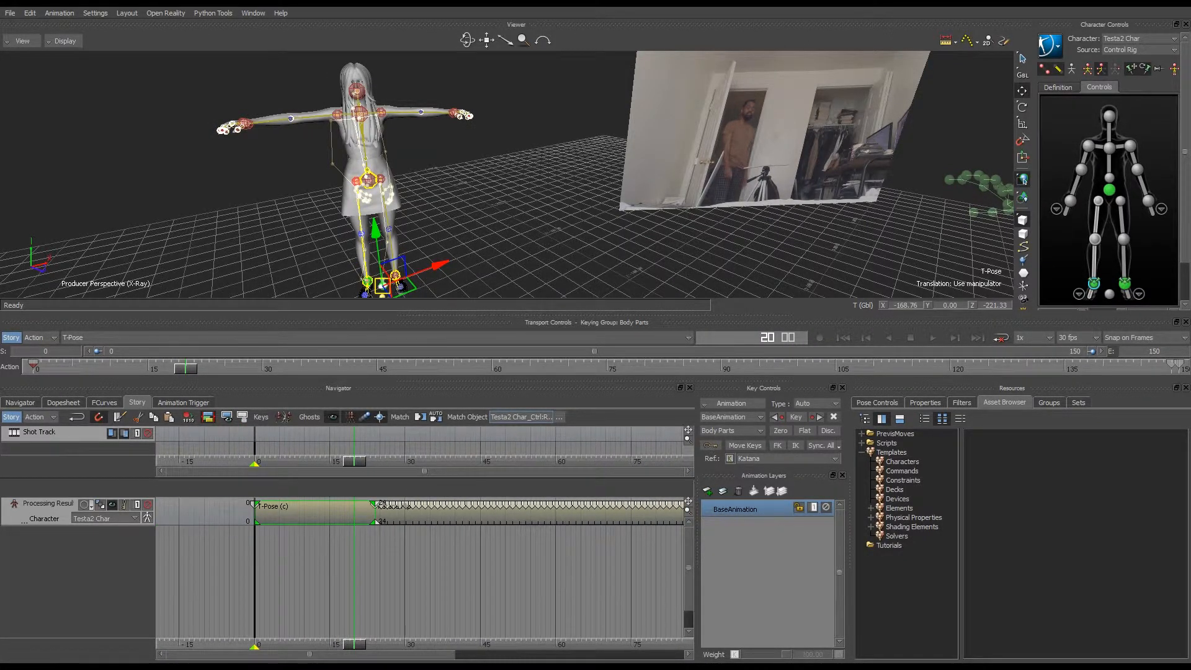
click(444, 515)
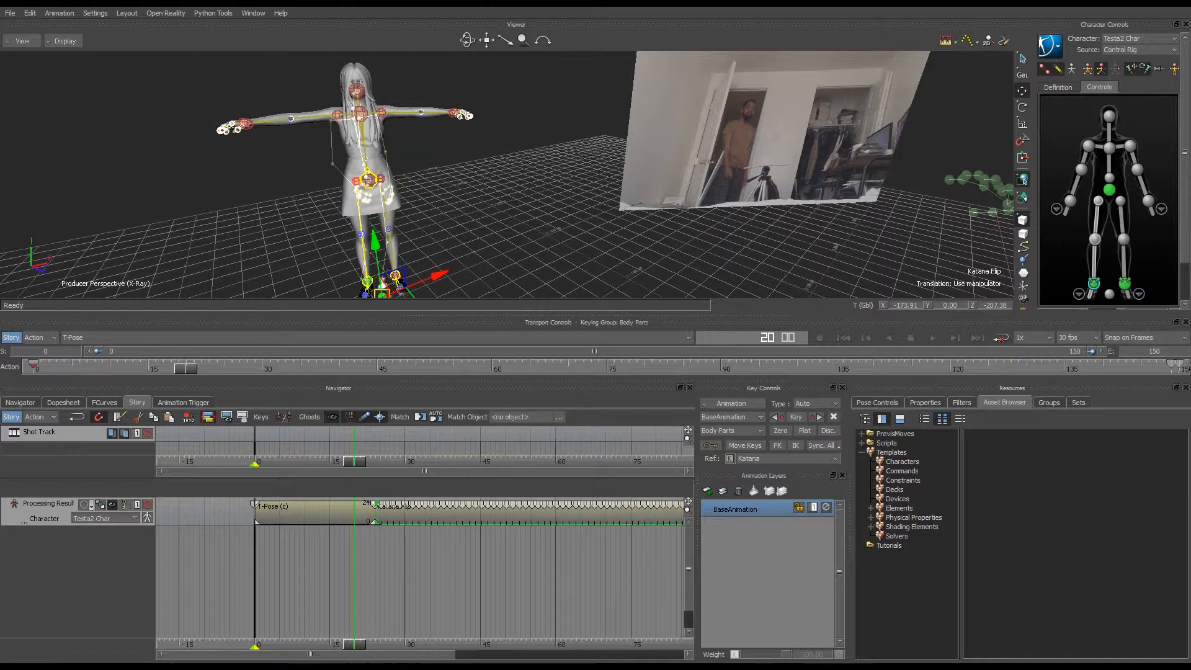
ctrl+drag(434, 570, 462, 570)
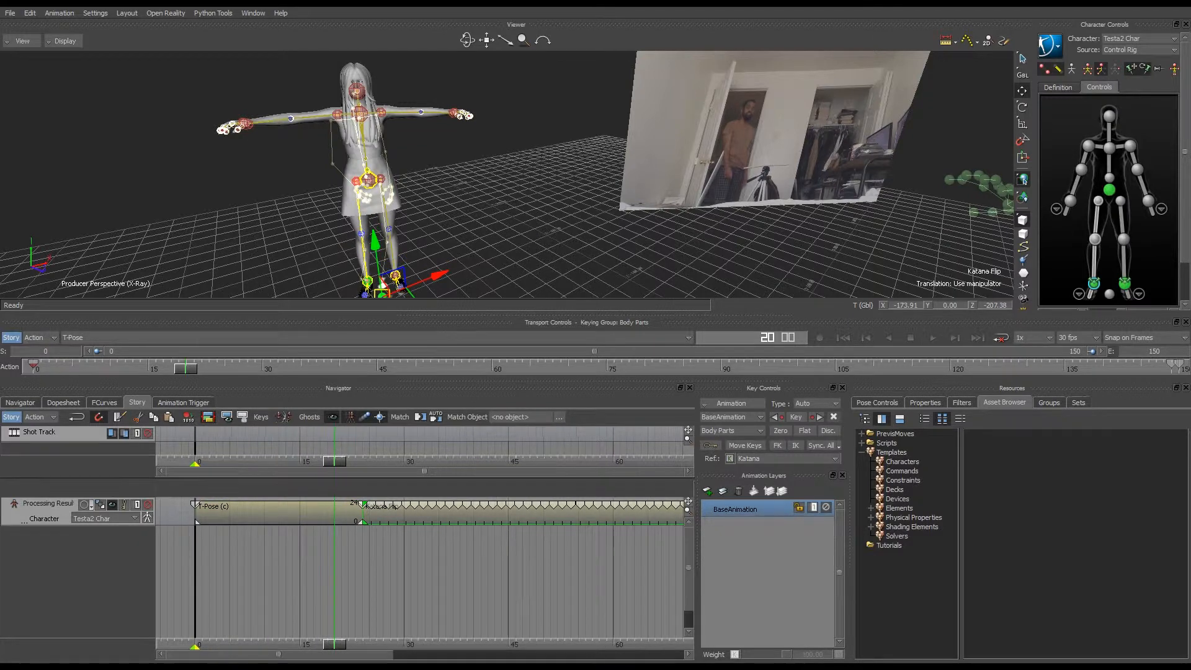
shift+drag(595, 570, 163, 570)
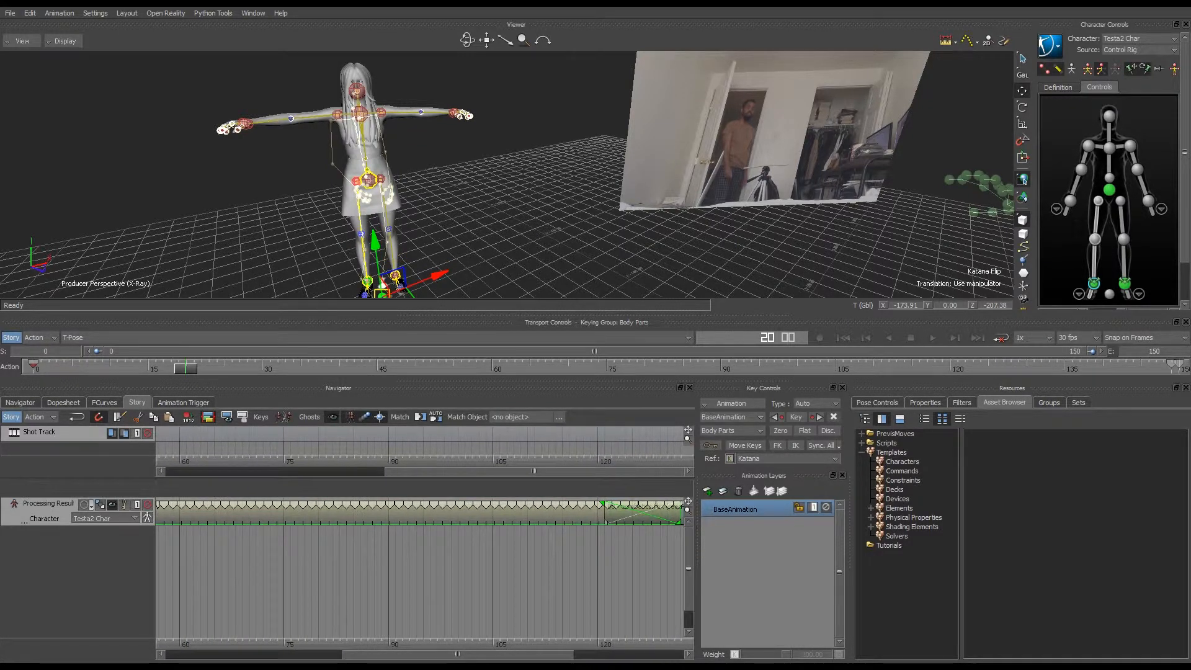
mouse_move(534, 570)
shift+mouse_down()
mouse_move(302, 571)
mouse_move(518, 570)
shift+mouse_up()
shift+drag(310, 570, 562, 571)
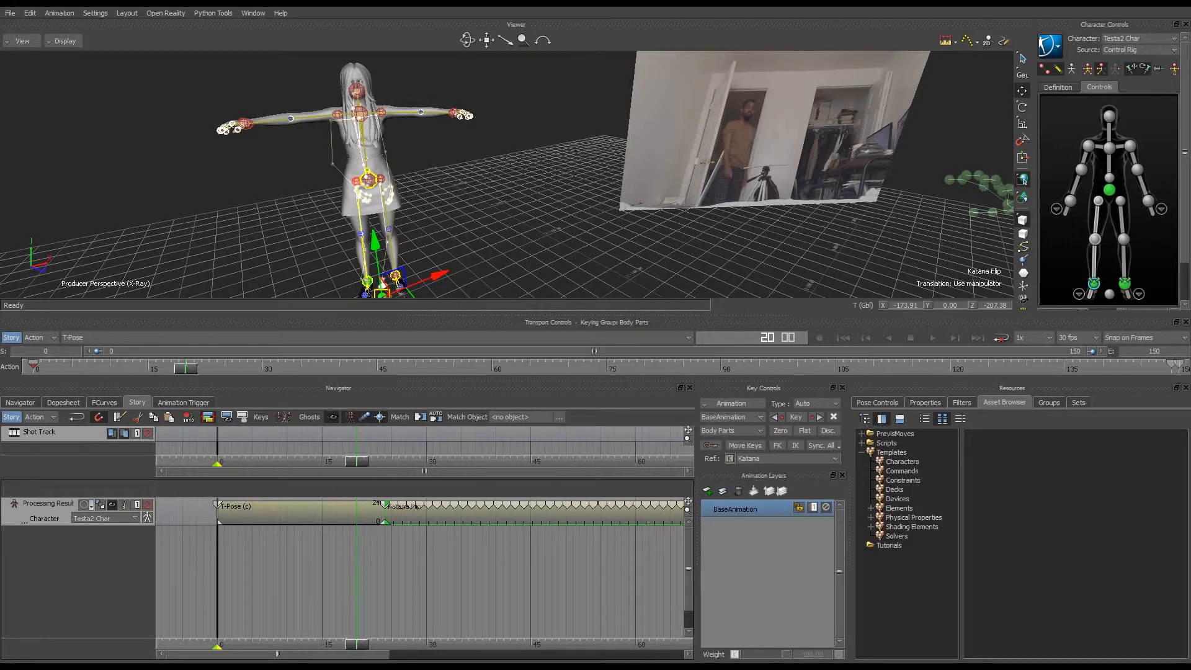
ctrl+drag(380, 570, 442, 571)
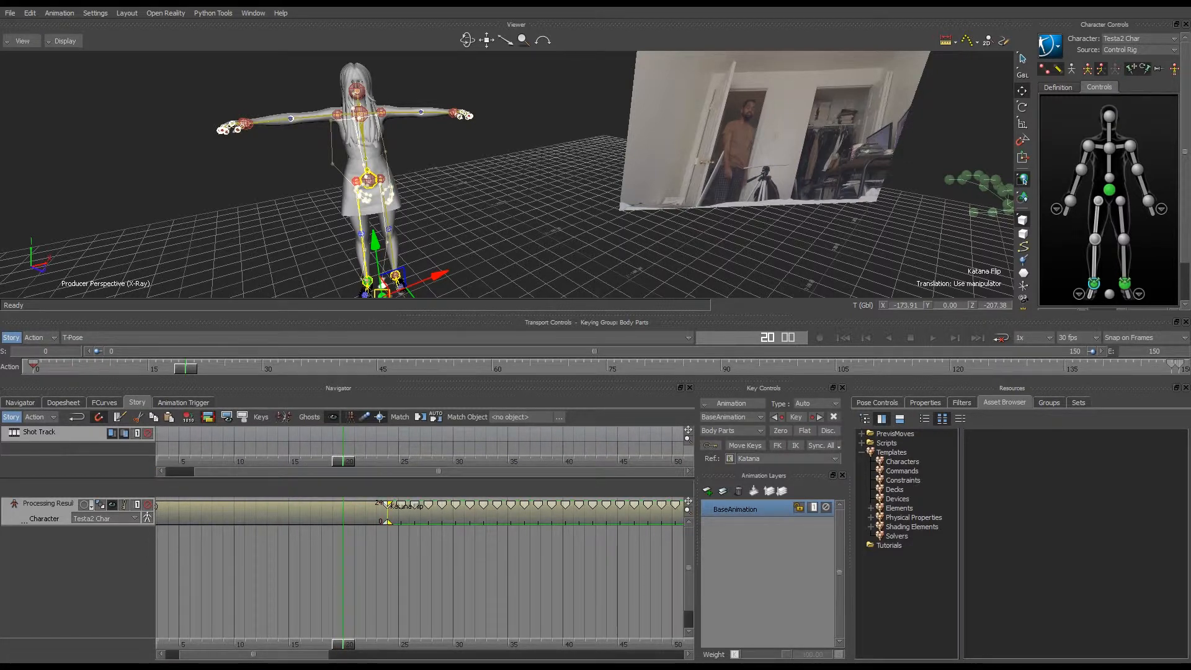
mouse_move(387, 504)
mouse_down()
mouse_move(225, 504)
mouse_move(256, 503)
mouse_up()
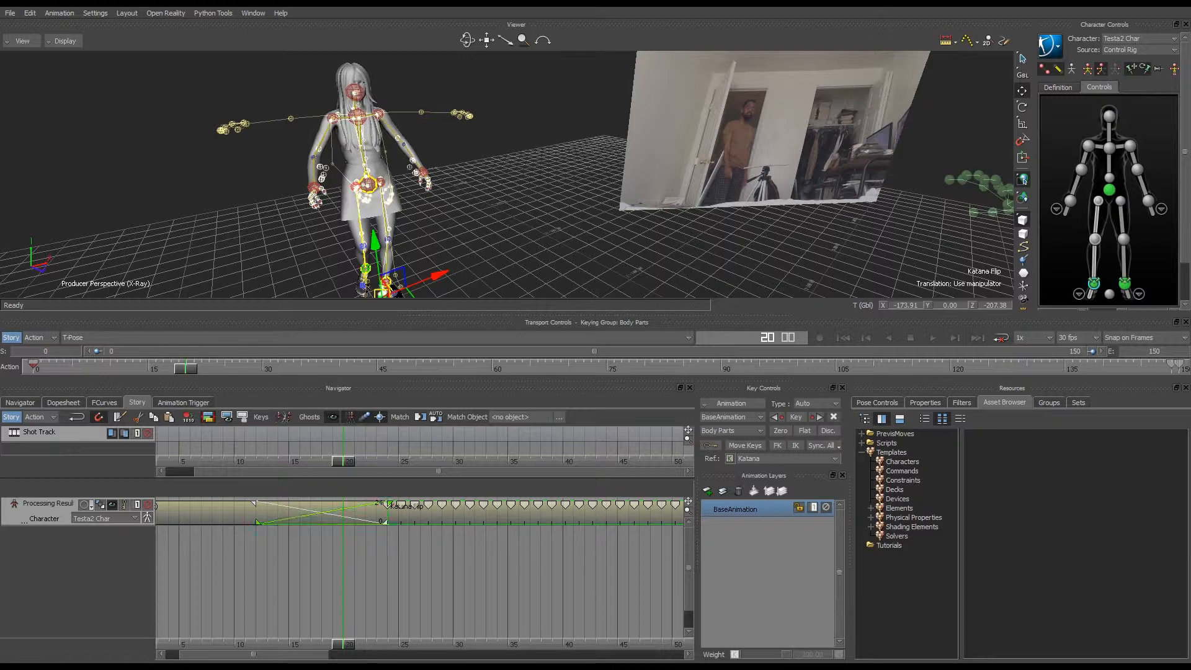
- Review the blended motion across the crossfade from the T-Pose into the Katana Flip
drag(343, 643, 387, 644)
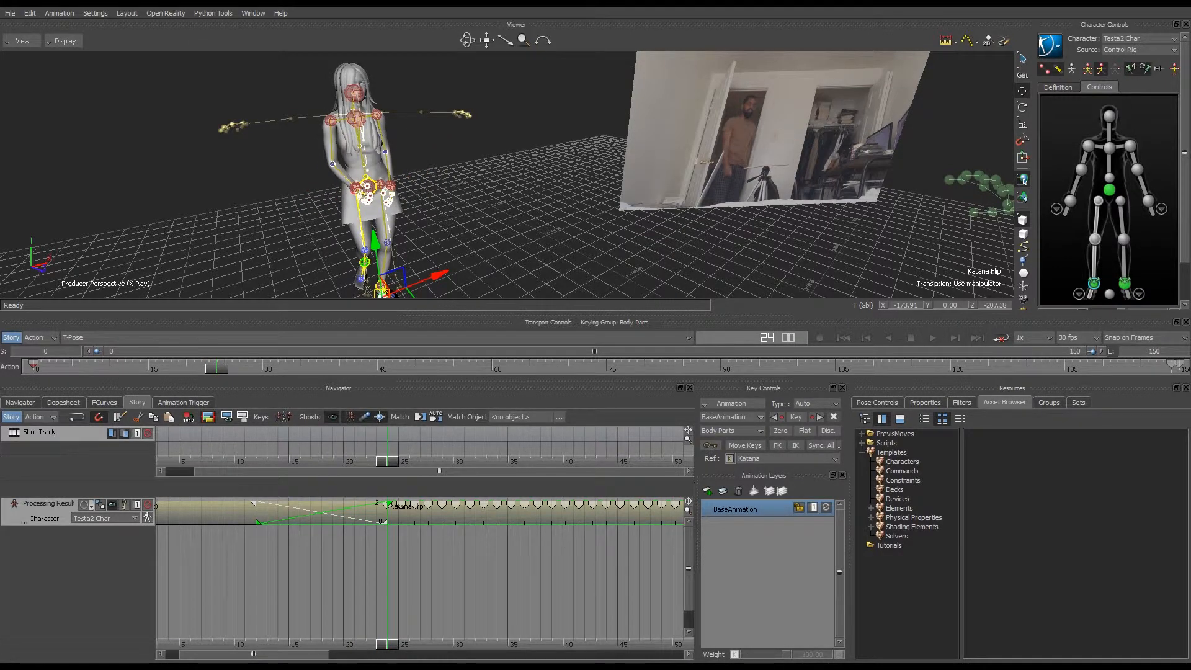
drag(387, 643, 277, 644)
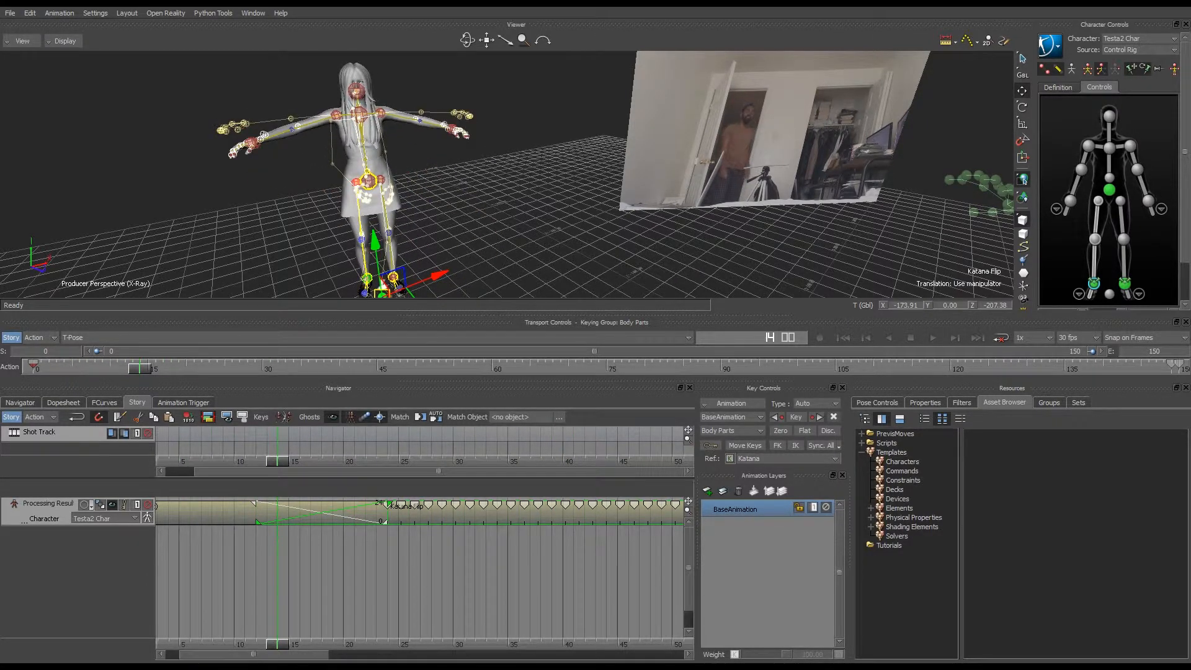
mouse_move(389, 582)
ctrl+mouse_down()
mouse_move(350, 583)
mouse_move(394, 582)
ctrl+mouse_up()
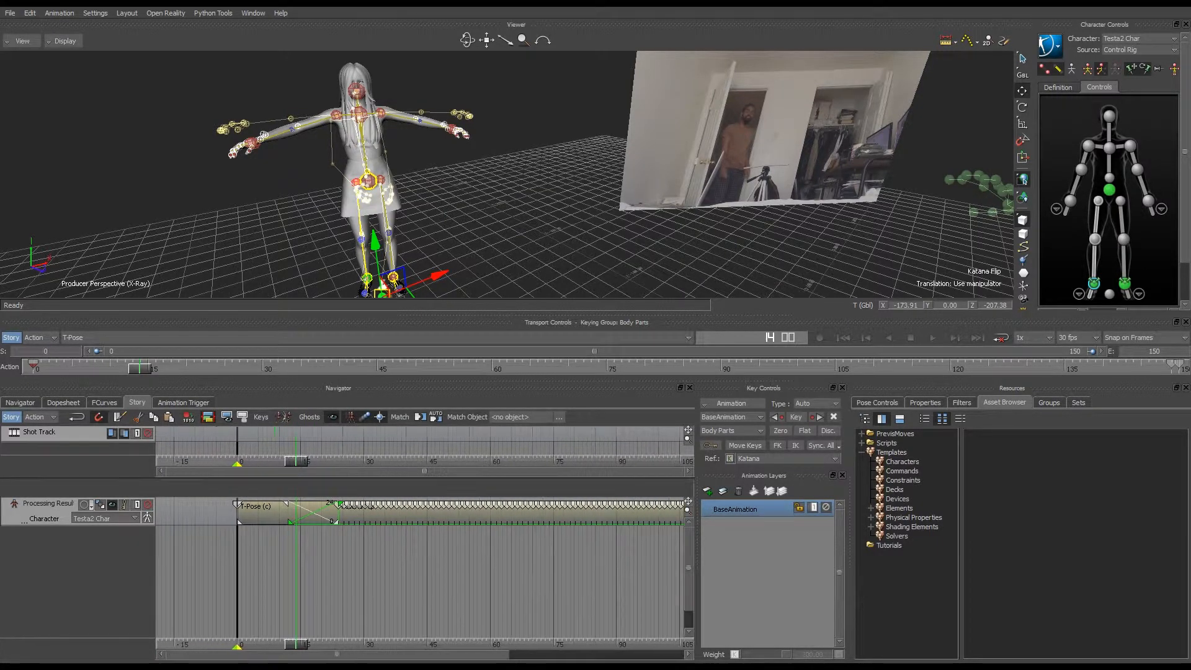
drag(295, 644, 380, 644)
- Frame the timeline's start and end to the full range of clips on the character track
ctrl+drag(410, 583, 379, 583)
shift+drag(379, 583, 208, 583)
click(32, 512)
right_click(32, 512)
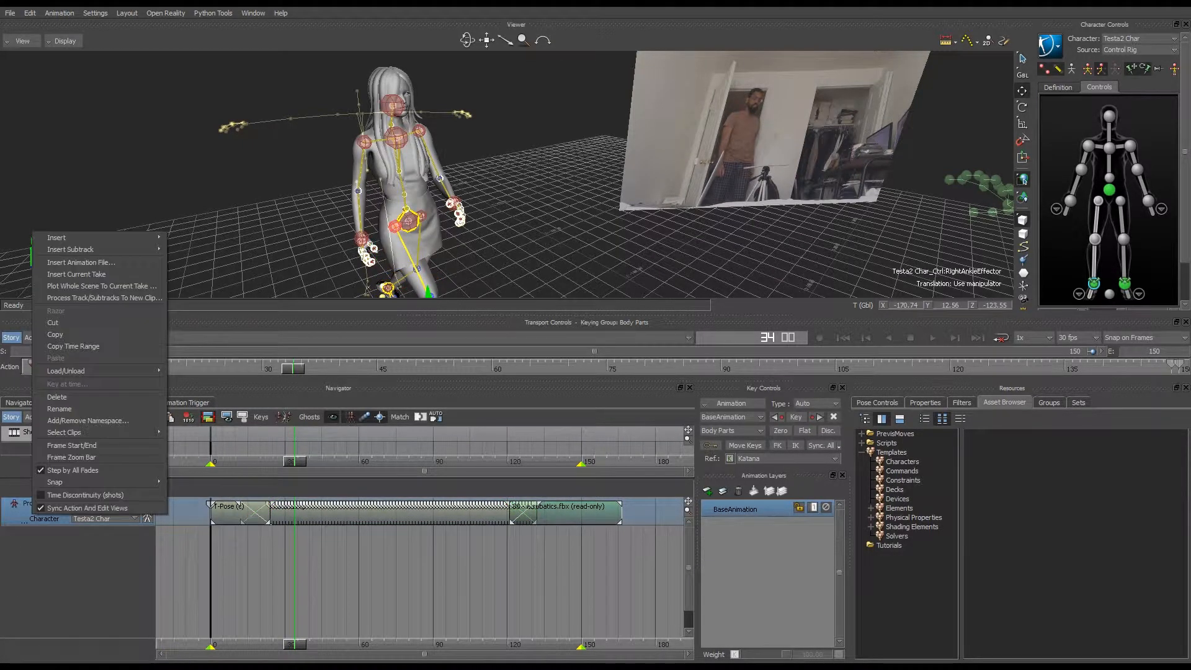
click(71, 445)
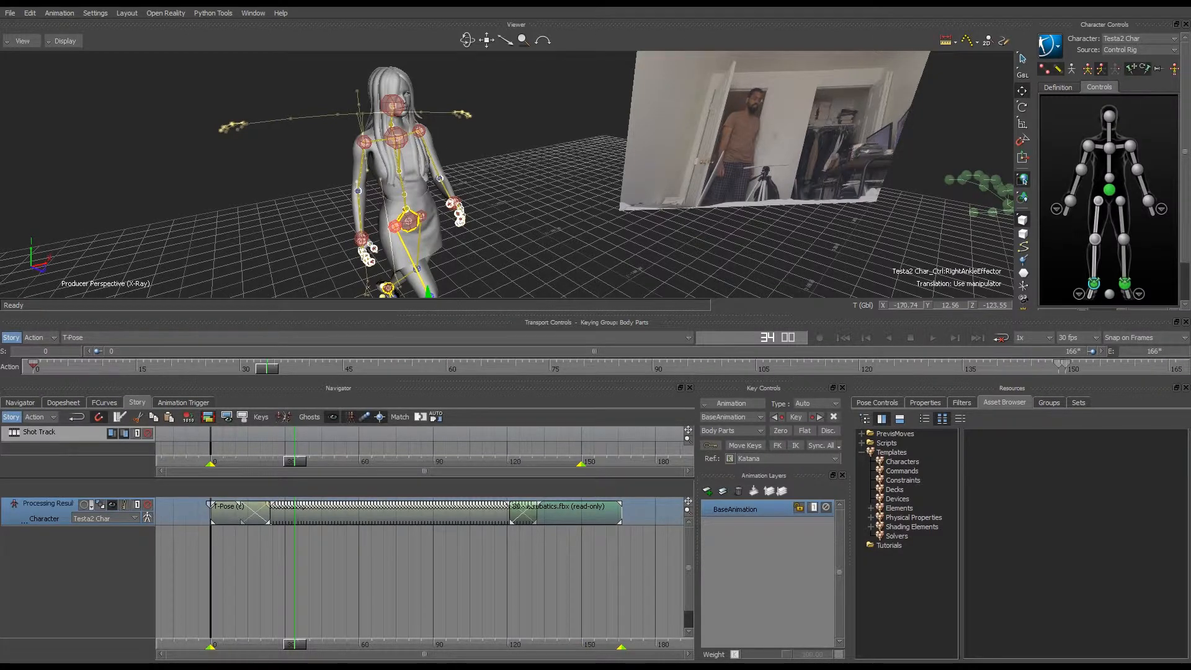
- Review the blended motion up to frame 50 from a wider view of the whole scene
mouse_move(267, 368)
mouse_down()
mouse_move(1144, 368)
mouse_move(268, 368)
mouse_up()
scroll(507, 186, down, 5)
shift+drag(610, 244, 467, 258)
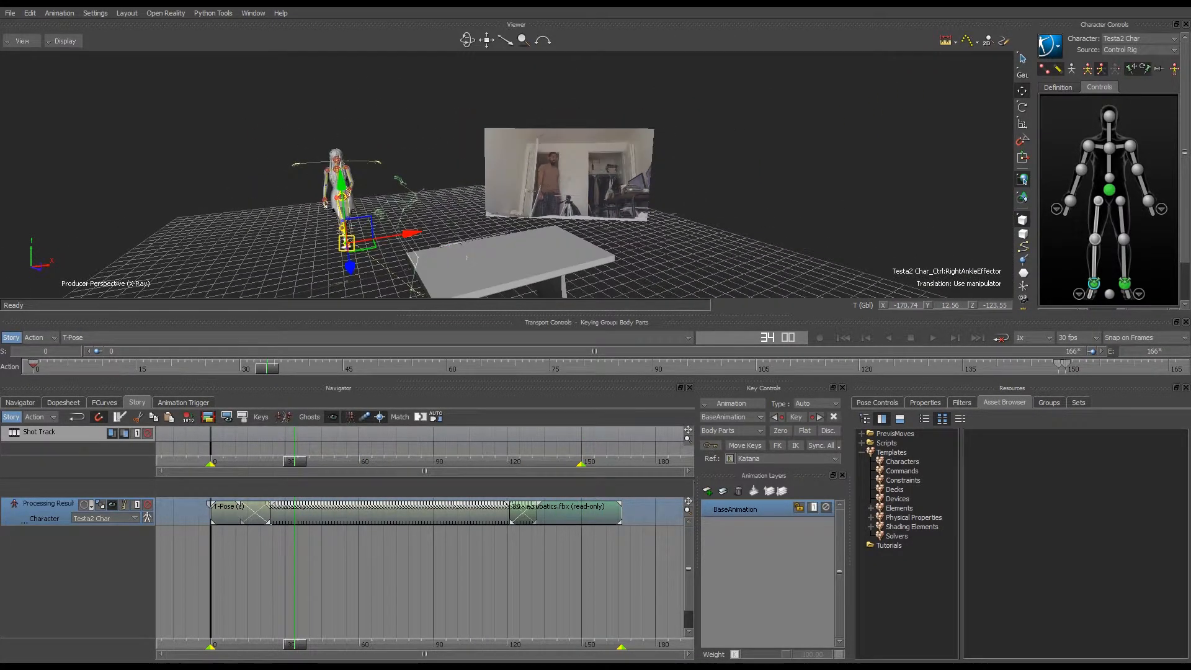
drag(294, 461, 334, 461)
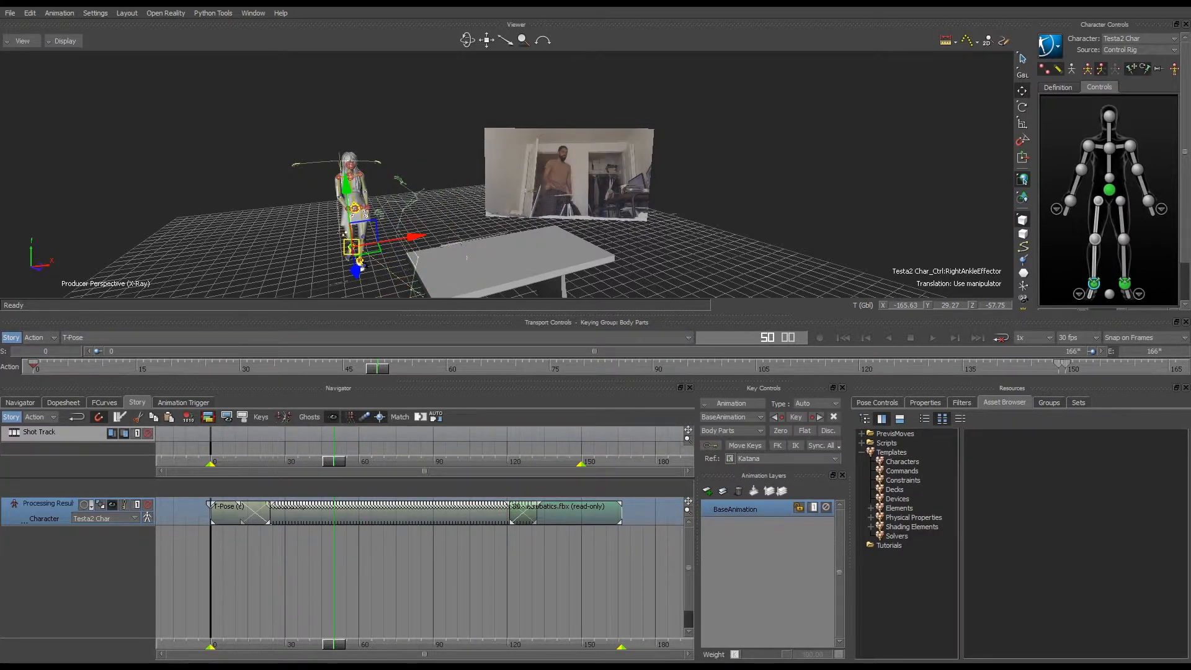
- Switch through the Katana Flip take and make Take 001 the current take
click(372, 337)
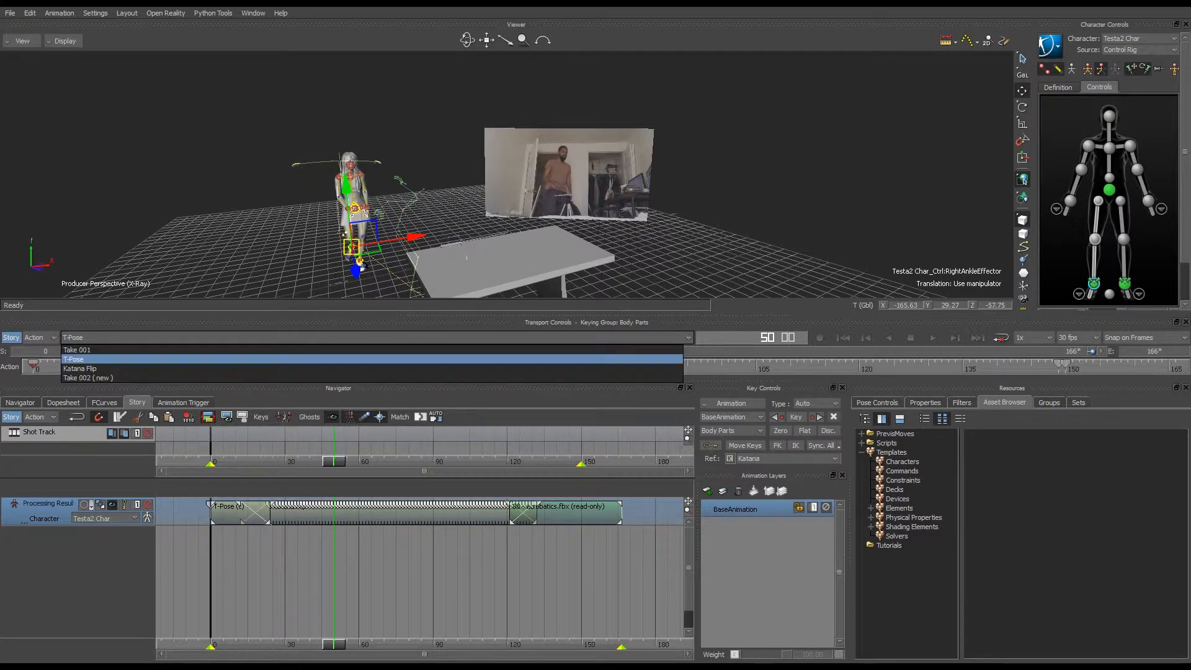
click(372, 368)
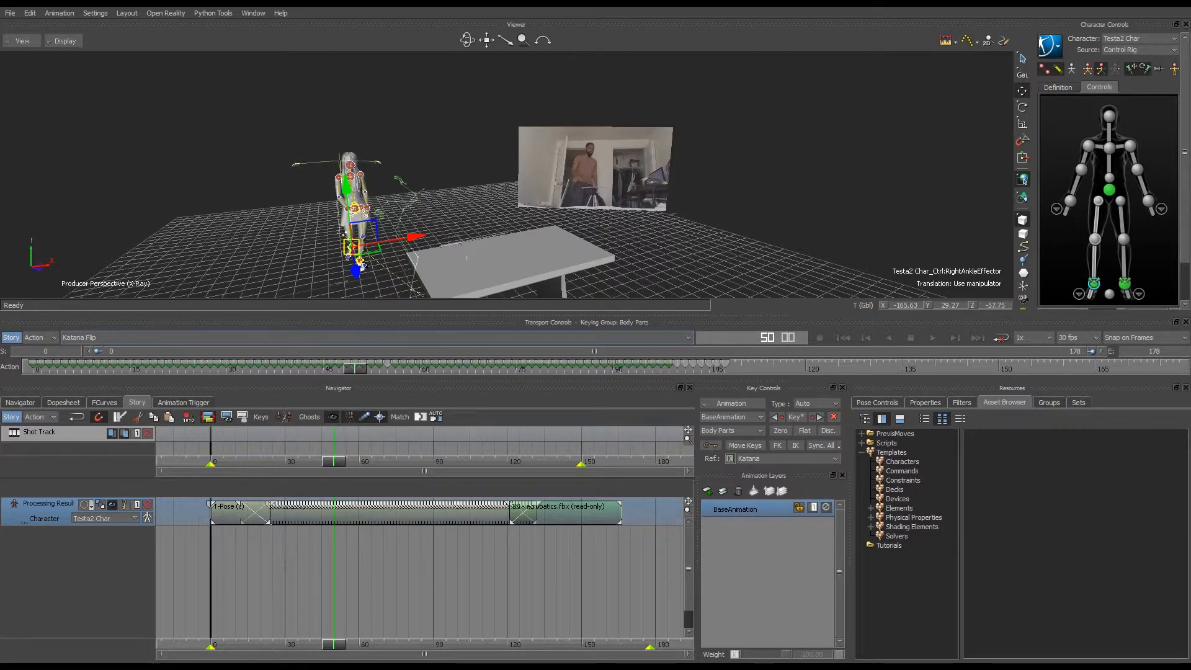
click(377, 337)
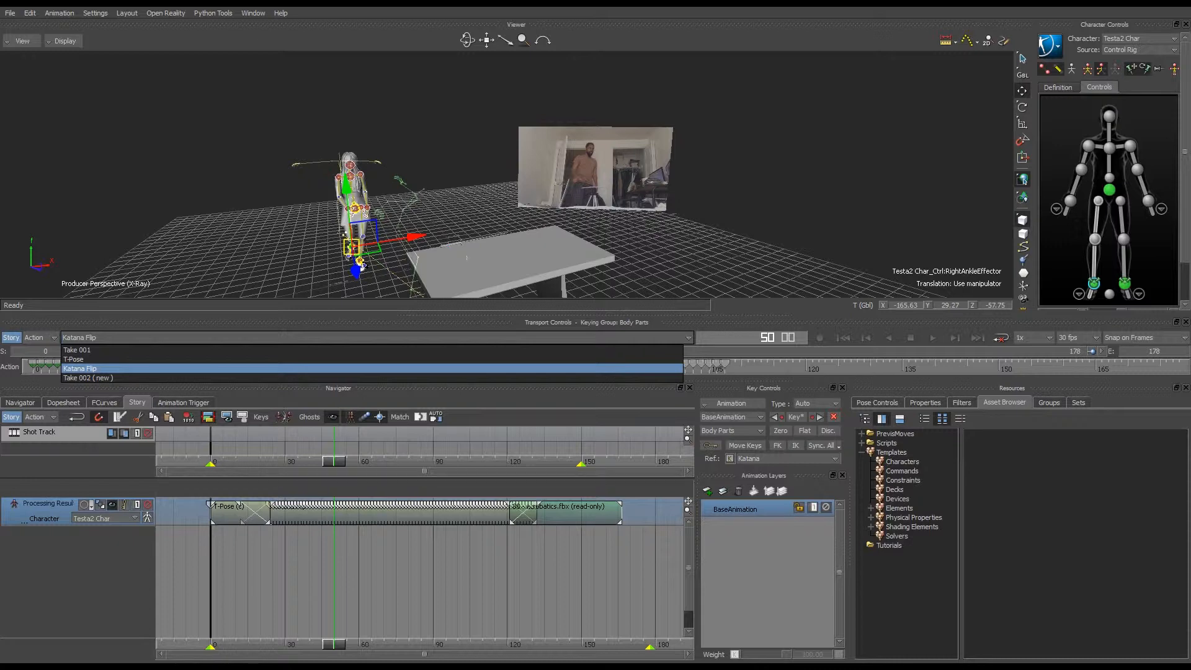
click(372, 350)
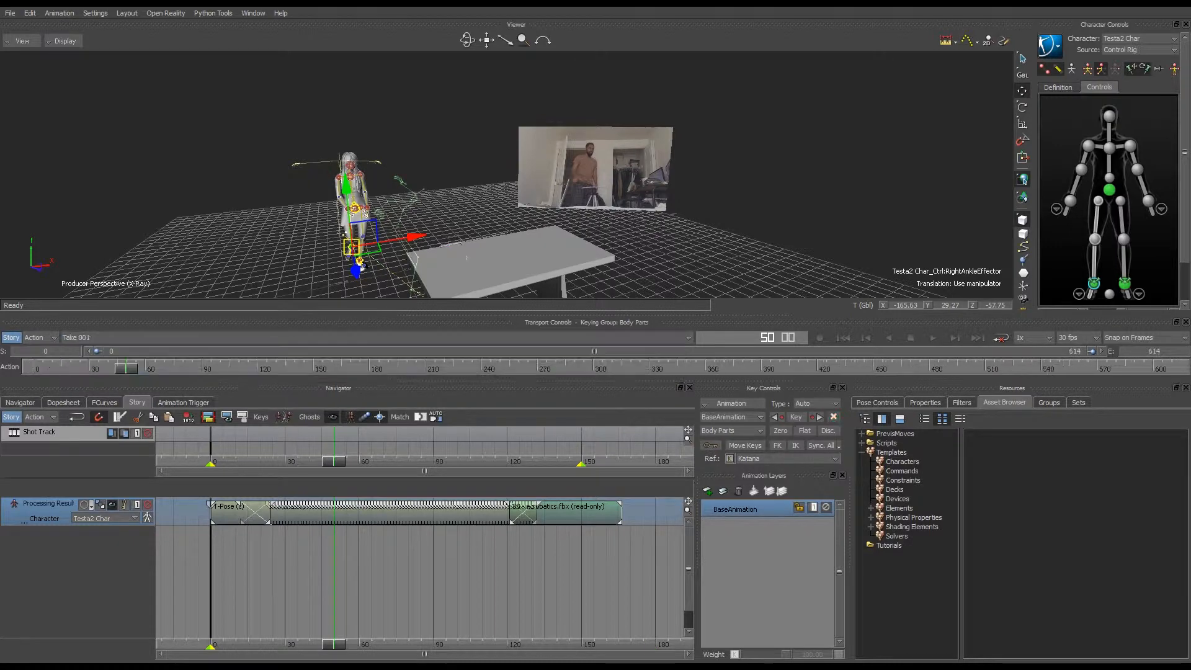
- Locate the scene's takes and preview Take 001 with Story mode off up to frame 155
click(20, 402)
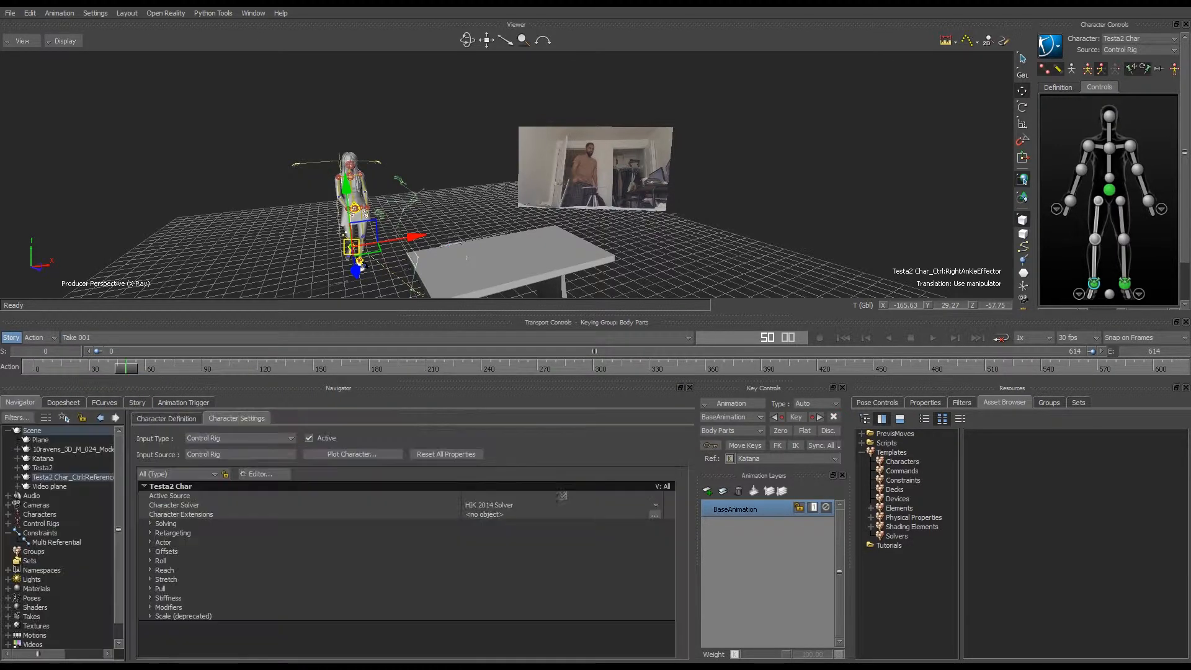
scroll(59, 537, down, 1)
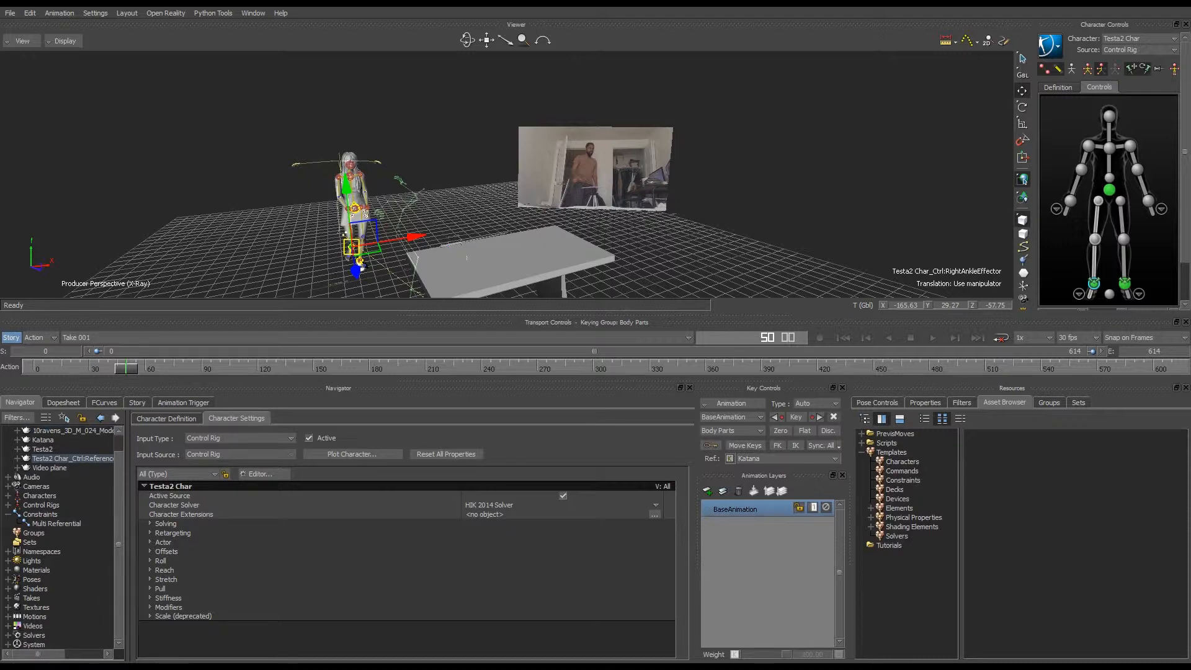
click(36, 589)
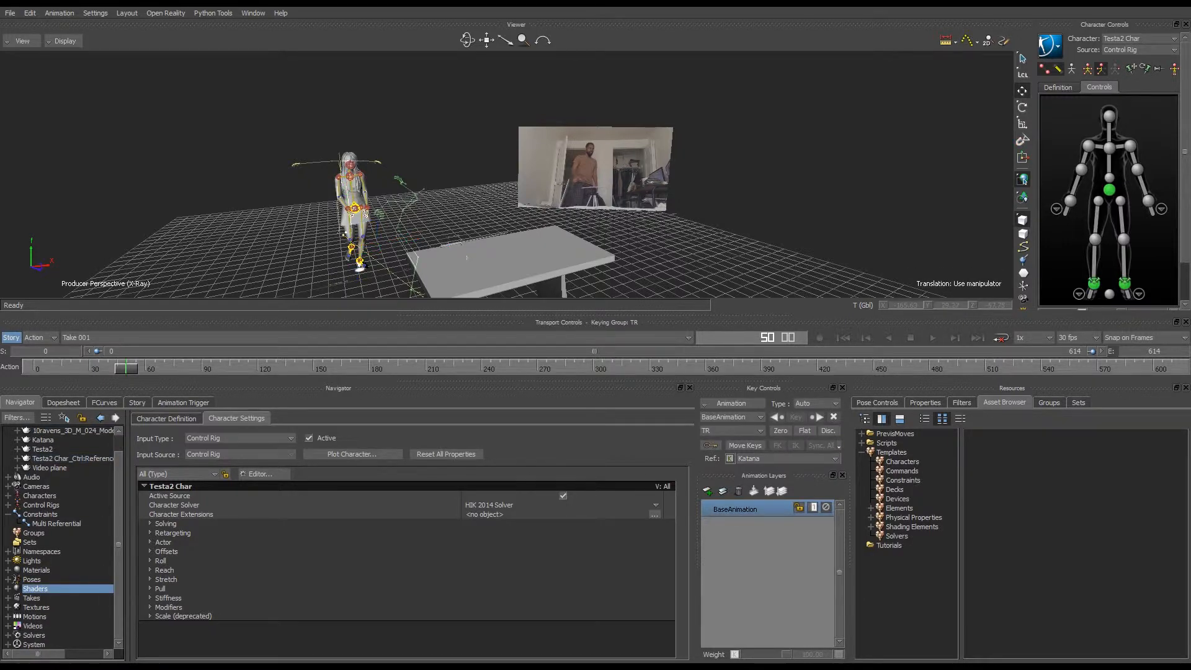
click(32, 598)
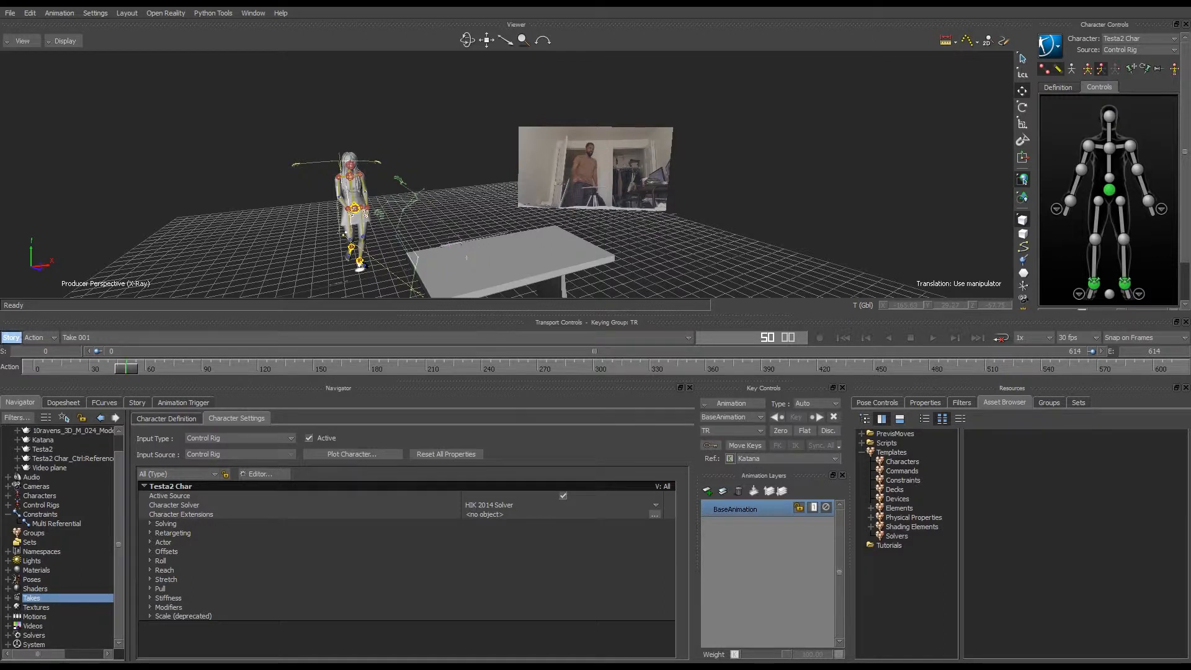
click(11, 337)
drag(44, 368, 323, 368)
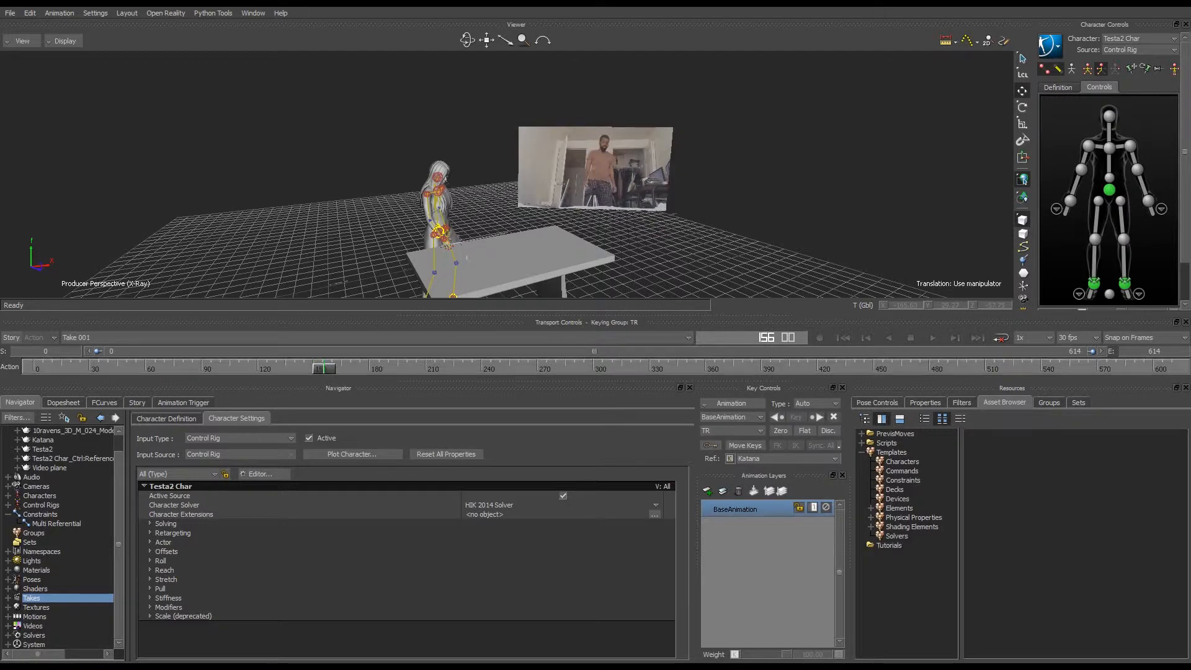
- Rename Take 001 as Testa_Anim_Final
click(8, 598)
scroll(37, 598, down, 1)
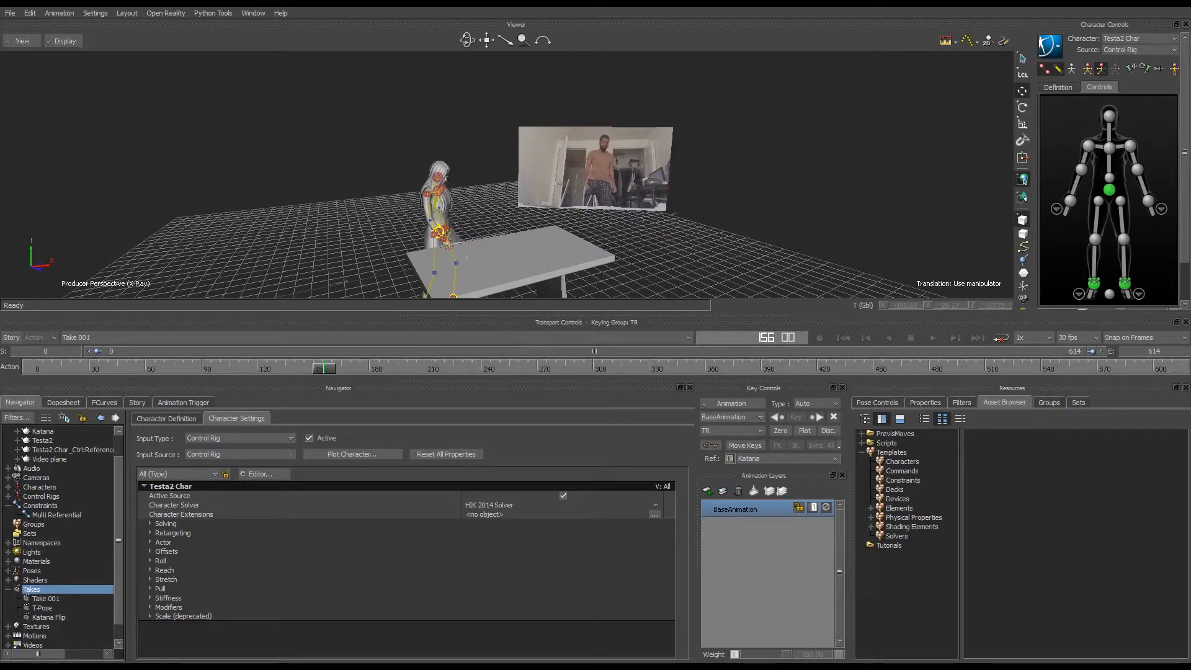
click(48, 599)
right_click(36, 599)
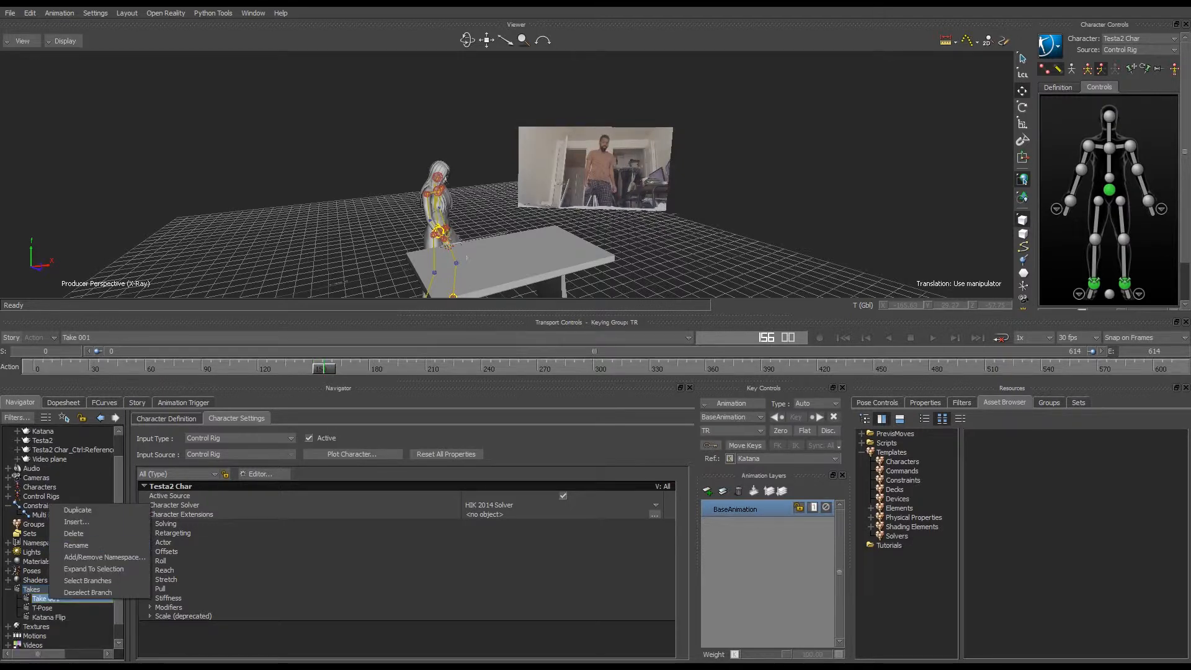
click(71, 544)
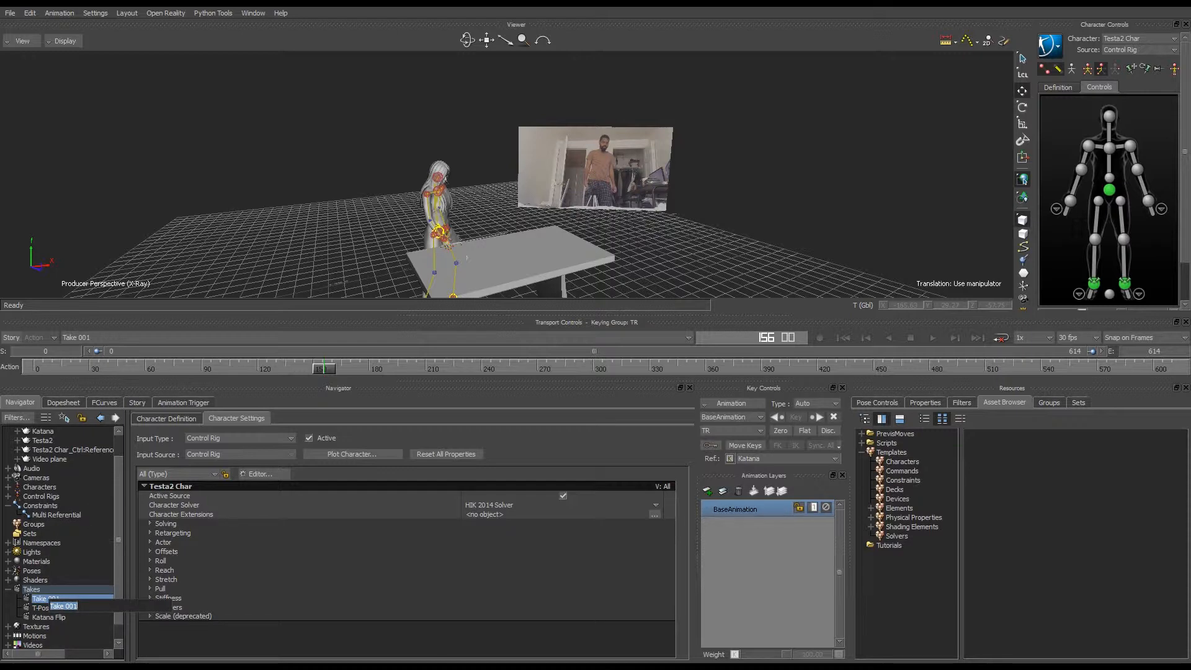
text(Testa_Anim_Final)
key(Return)
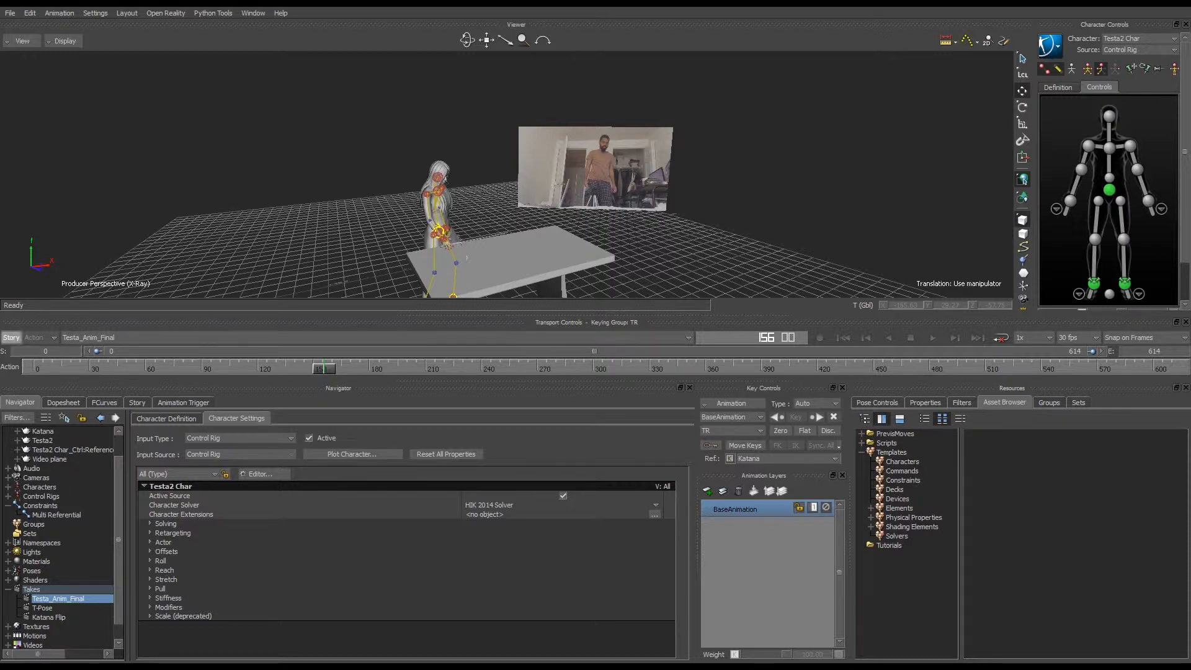
- Turn Story mode back on and compare the motion in the Testa_Anim_Final and Katana Flip takes
click(11, 337)
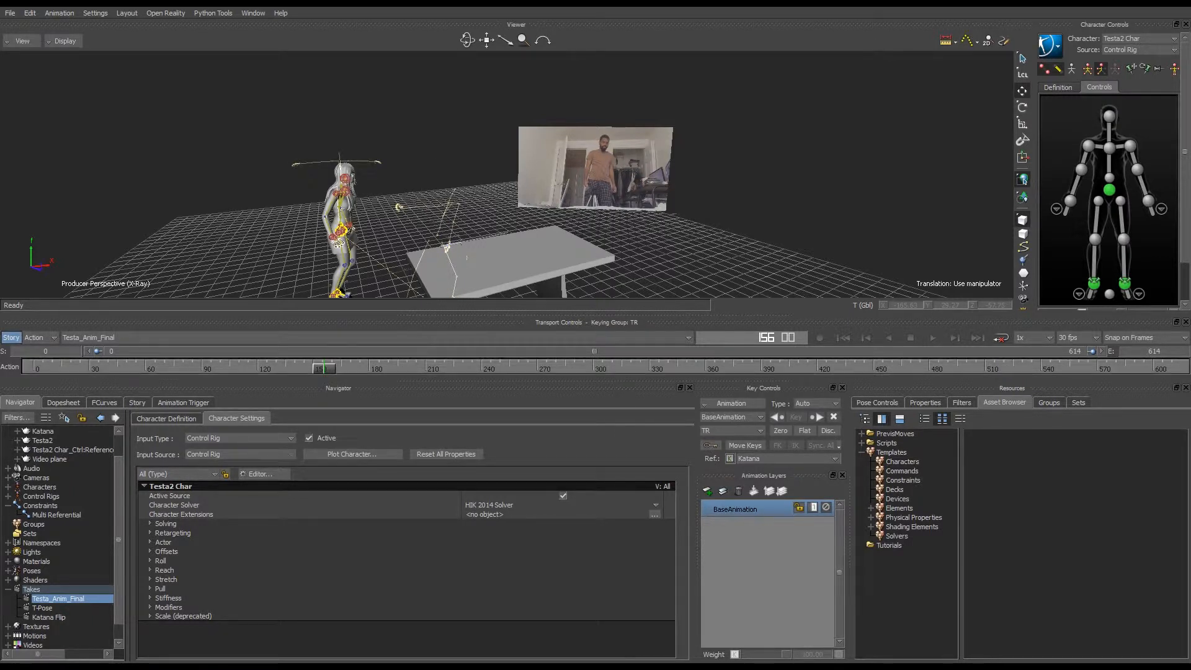
drag(434, 369, 181, 369)
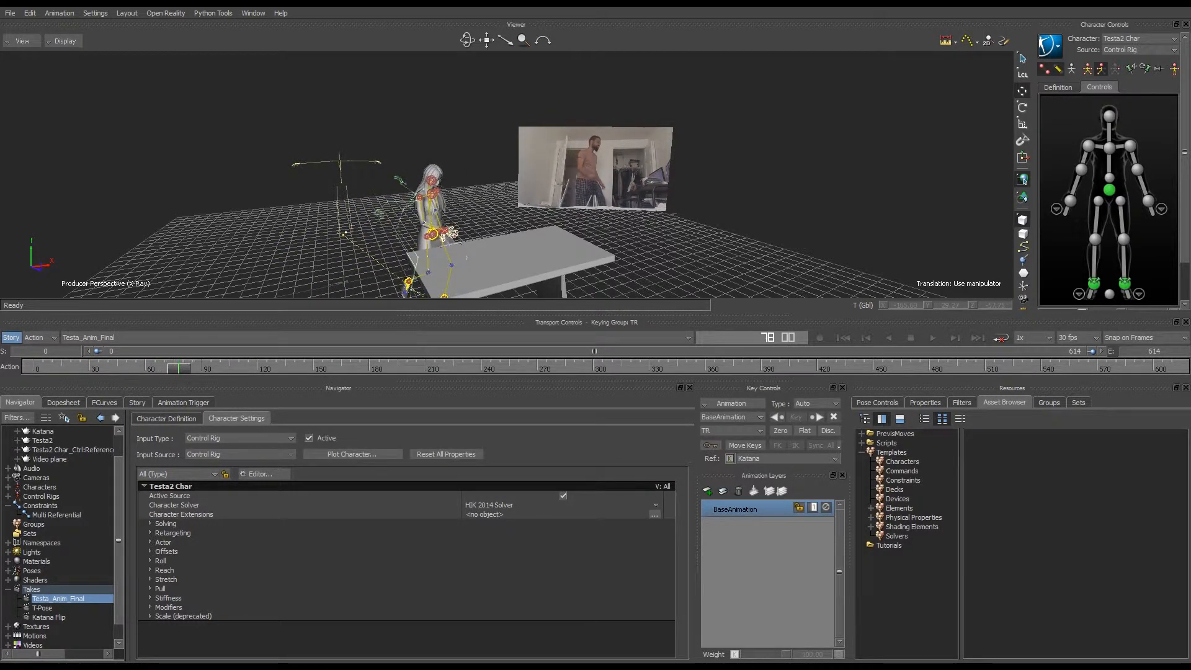
click(186, 338)
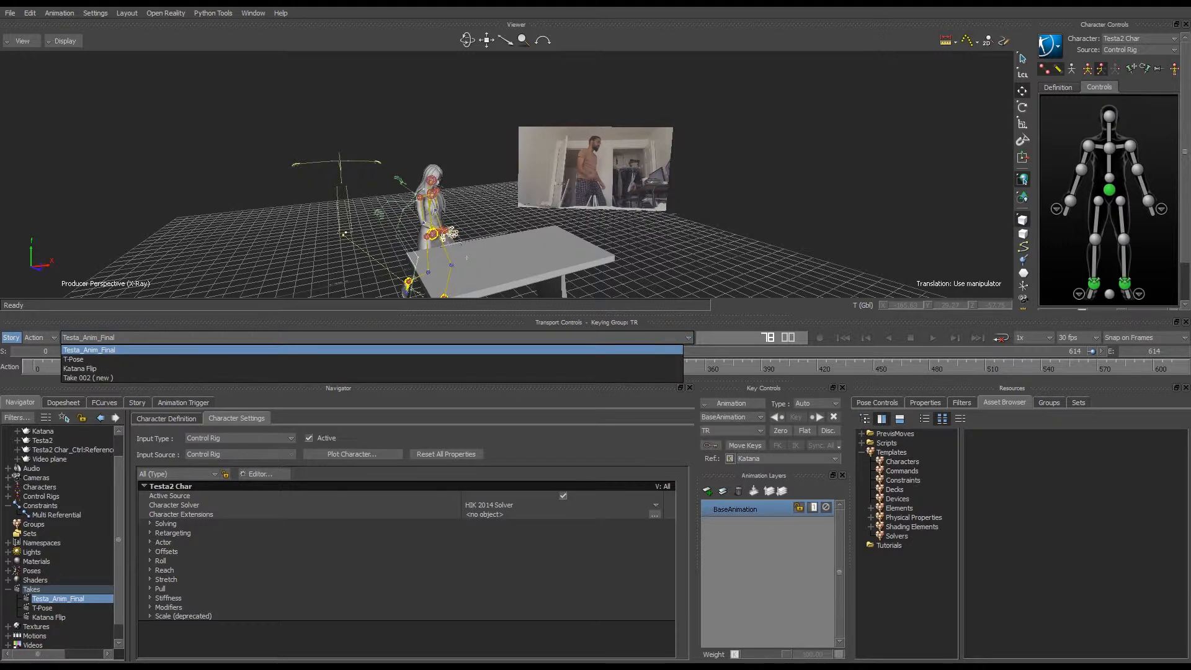
click(181, 368)
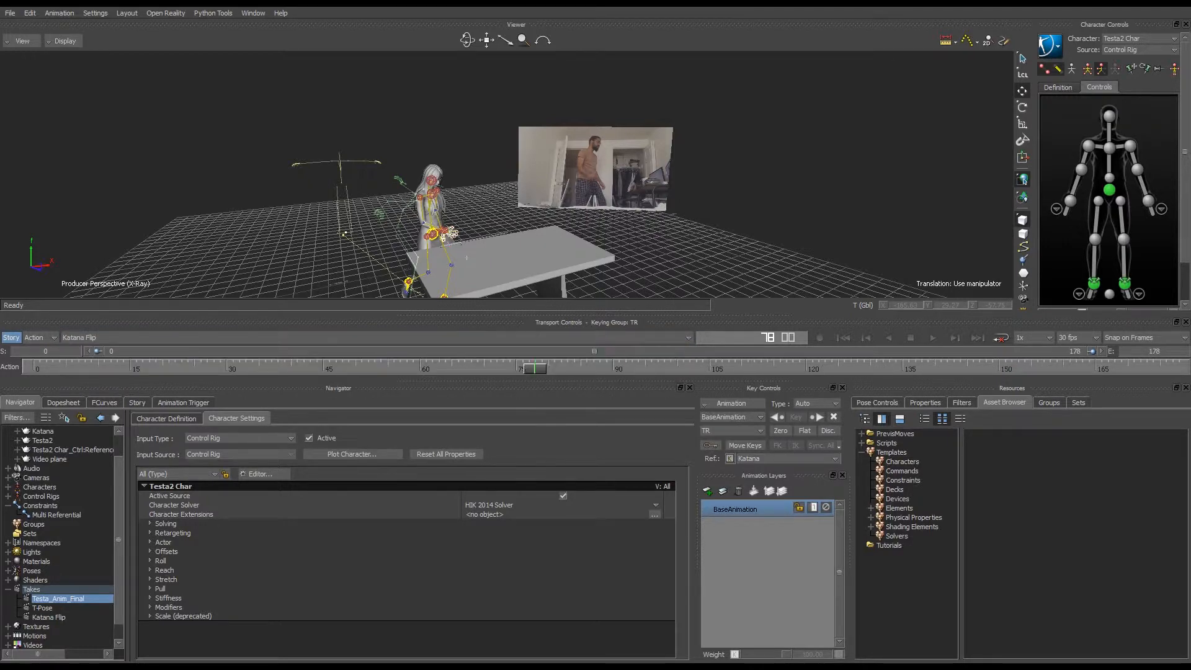
drag(534, 368, 658, 369)
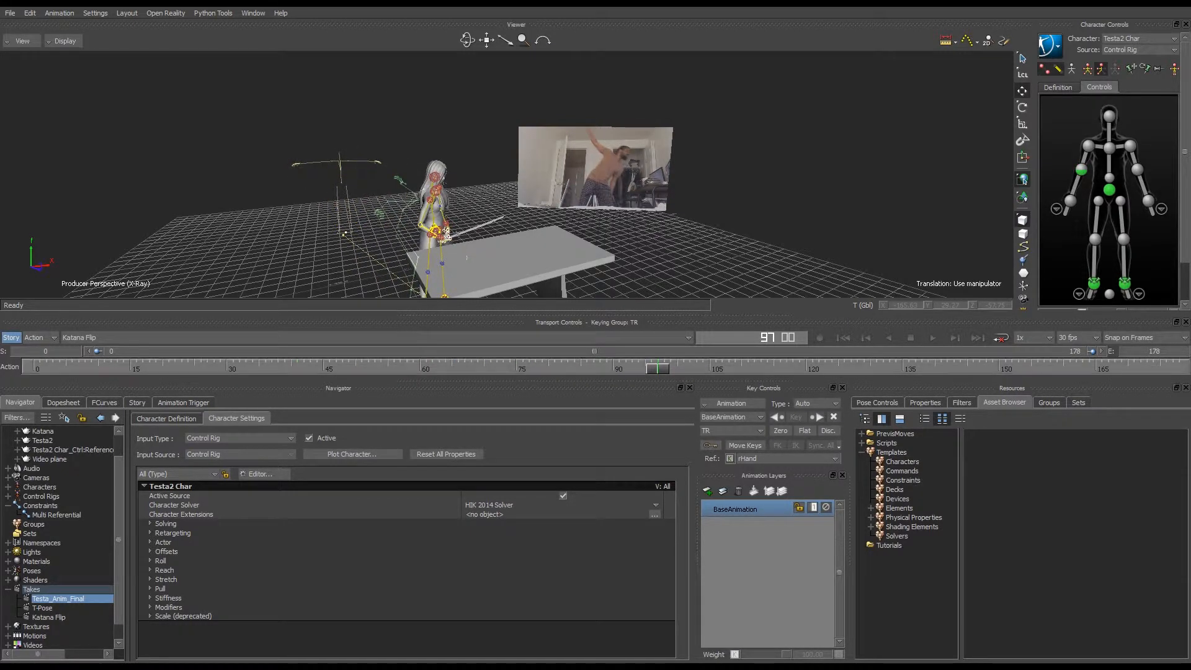
- Make Testa_Anim_Final the current take and bake the character's Story motion to its skeleton
click(138, 402)
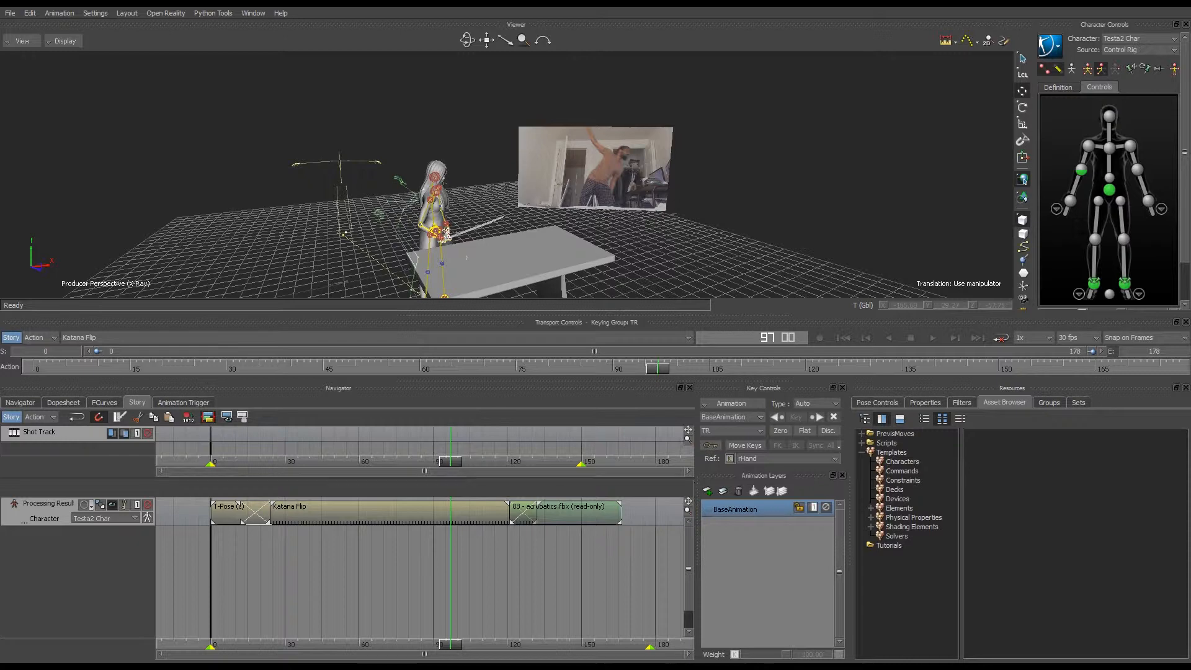
click(47, 503)
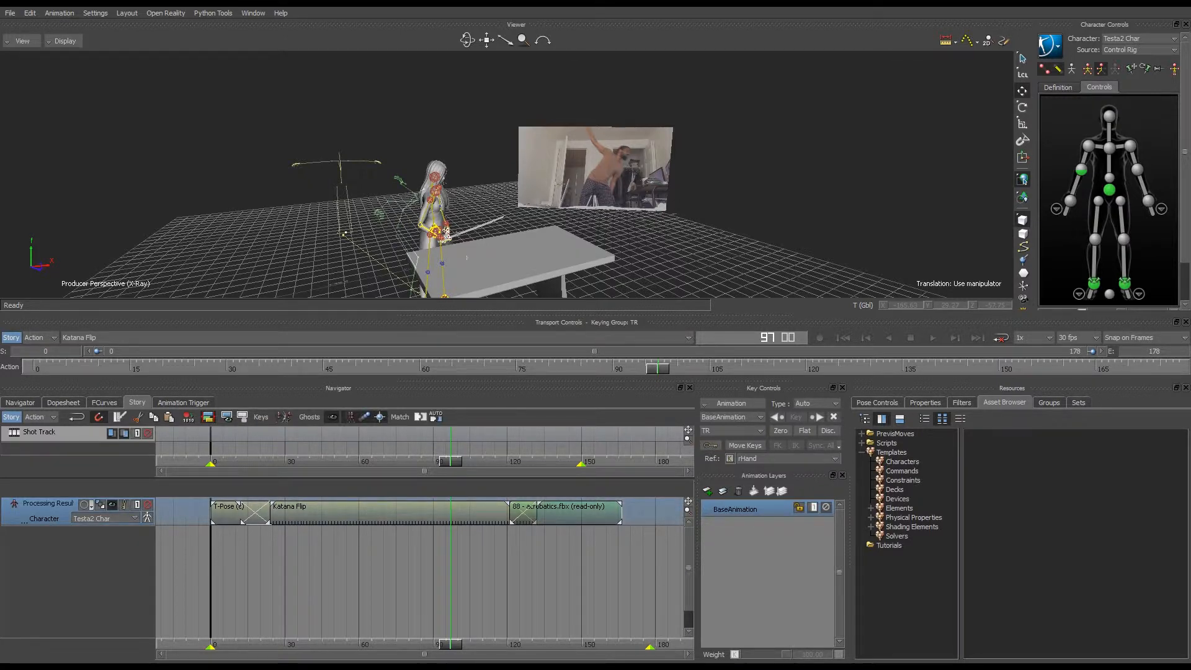
click(1050, 45)
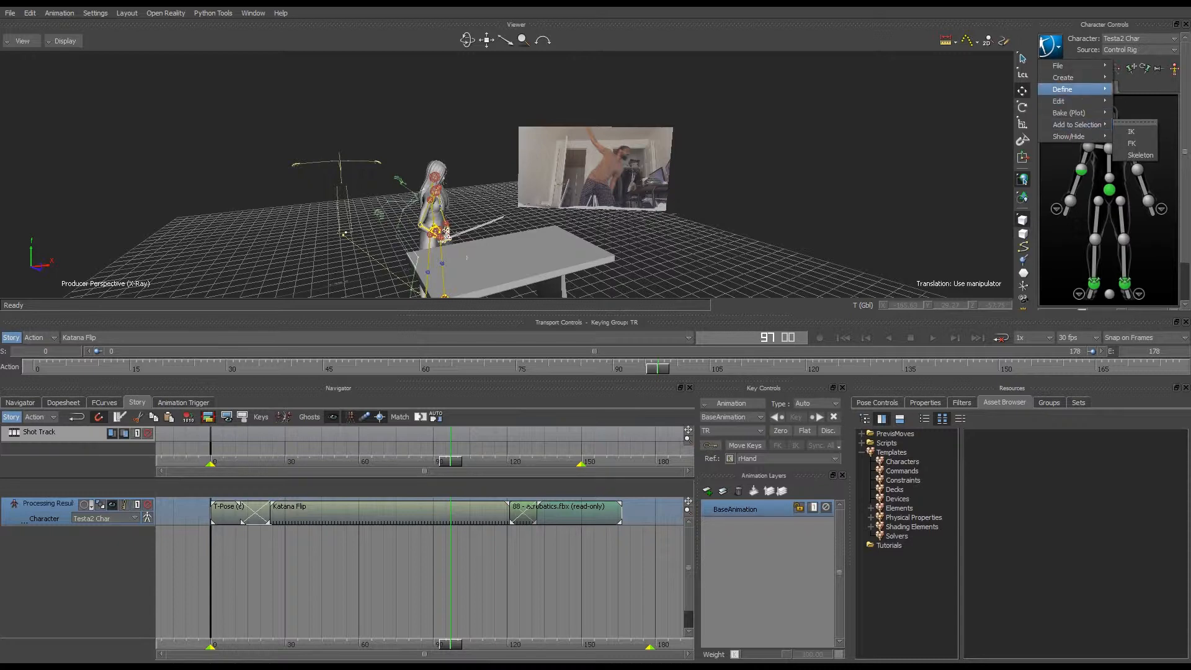
mouse_move(1069, 112)
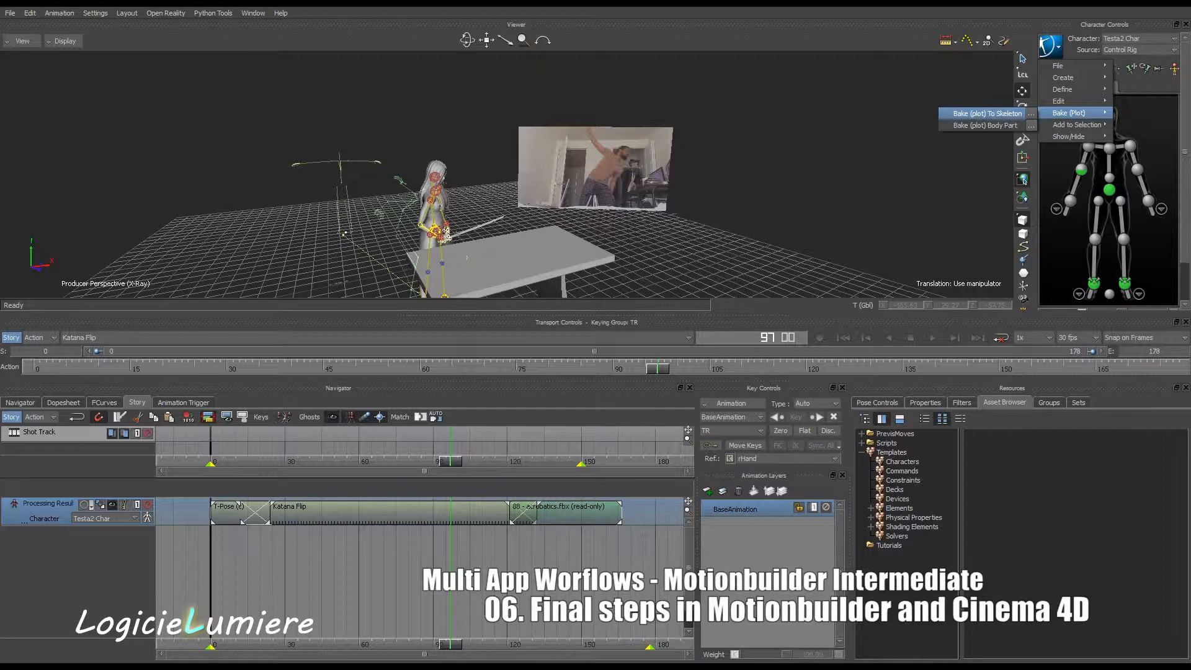
click(377, 337)
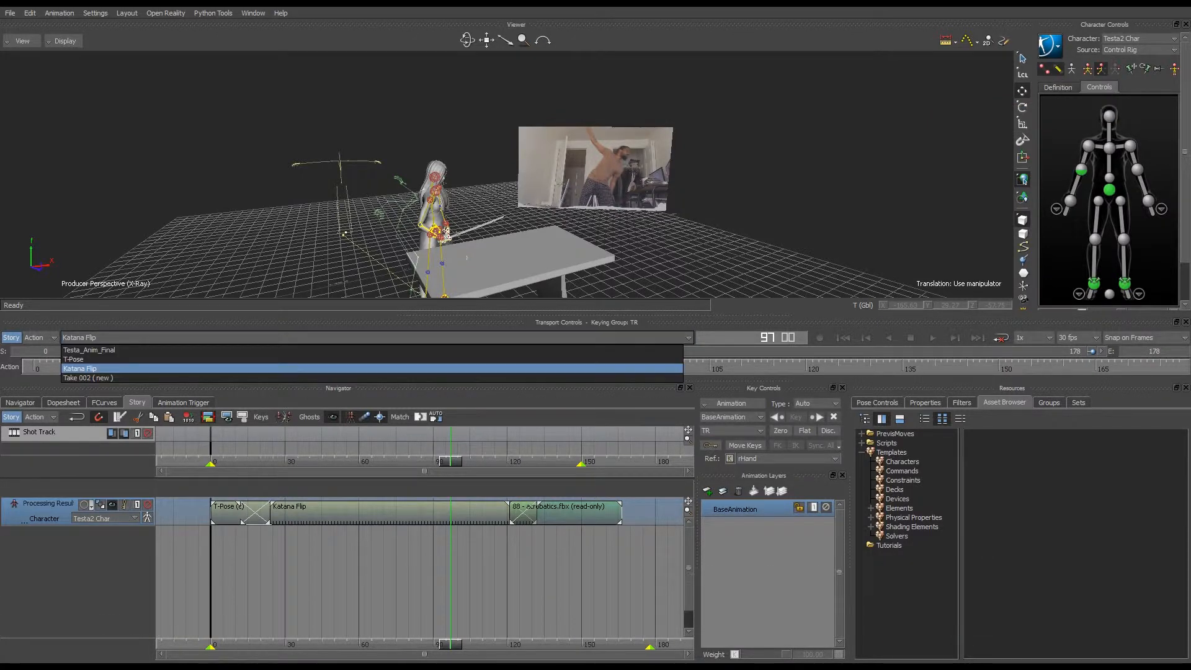
click(89, 350)
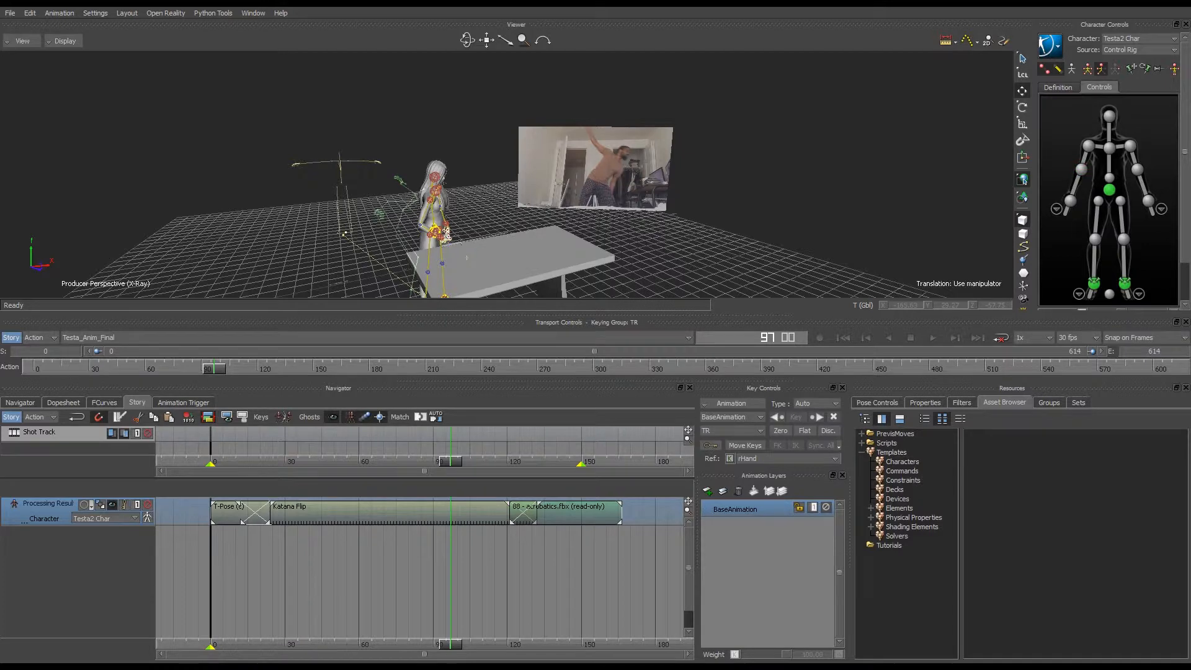
click(1050, 45)
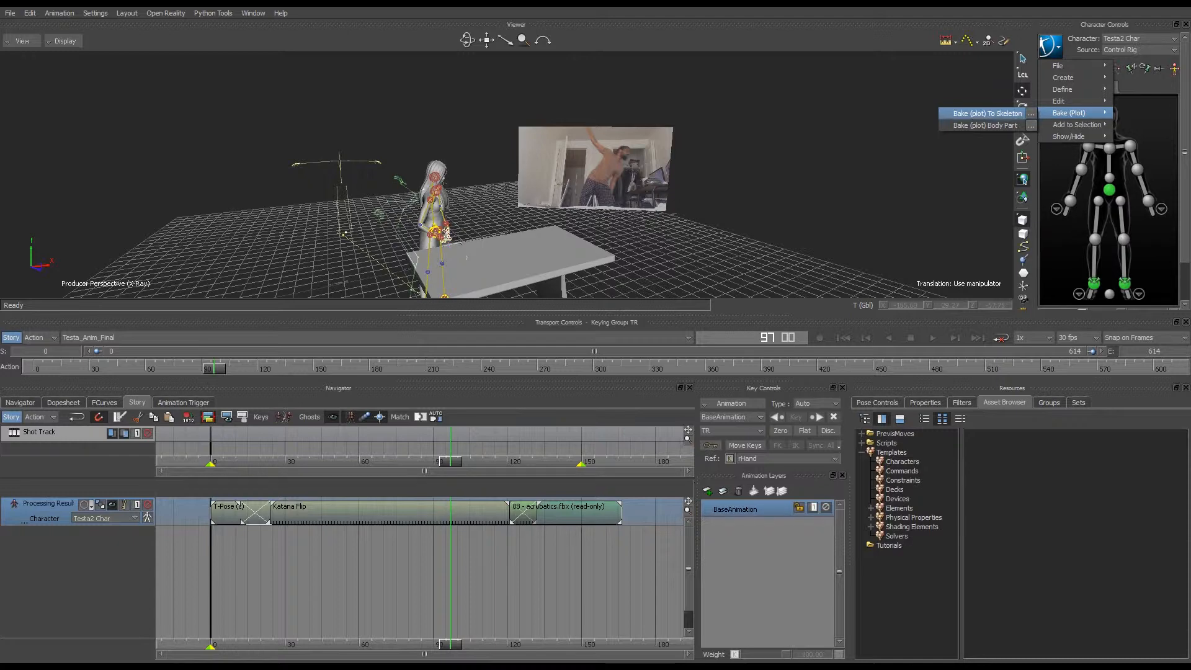
click(986, 114)
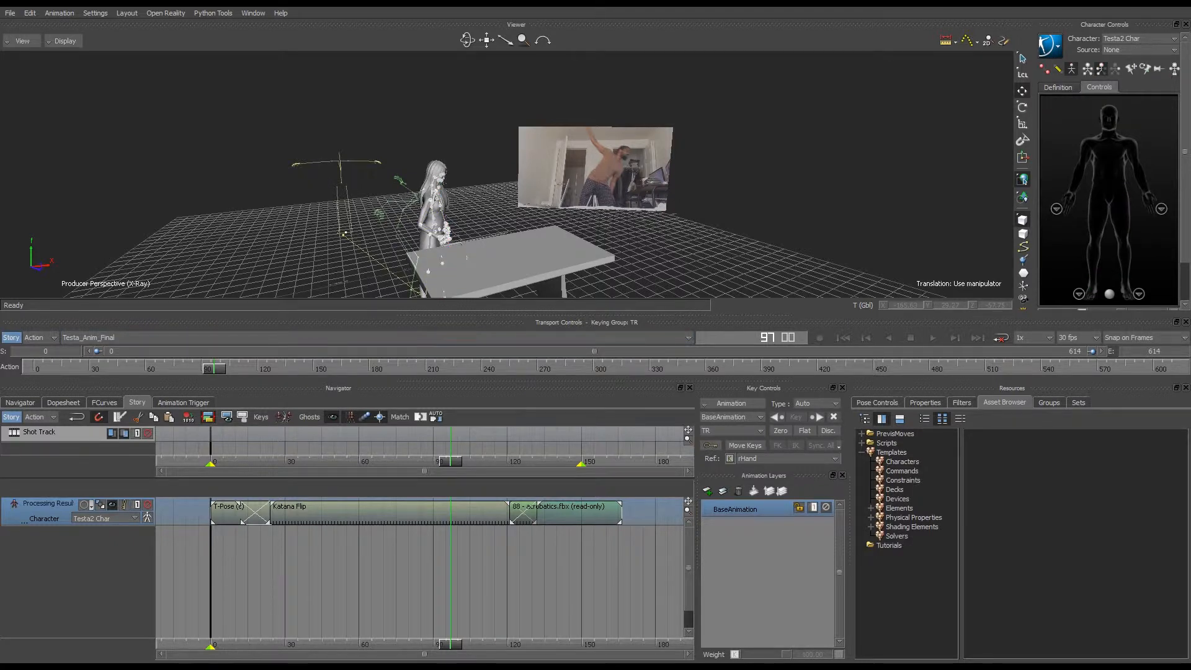
- Review the character's baked motion around frames 28 to 32 in the Testa_Anim_Final and Katana Flip takes
drag(450, 461, 280, 461)
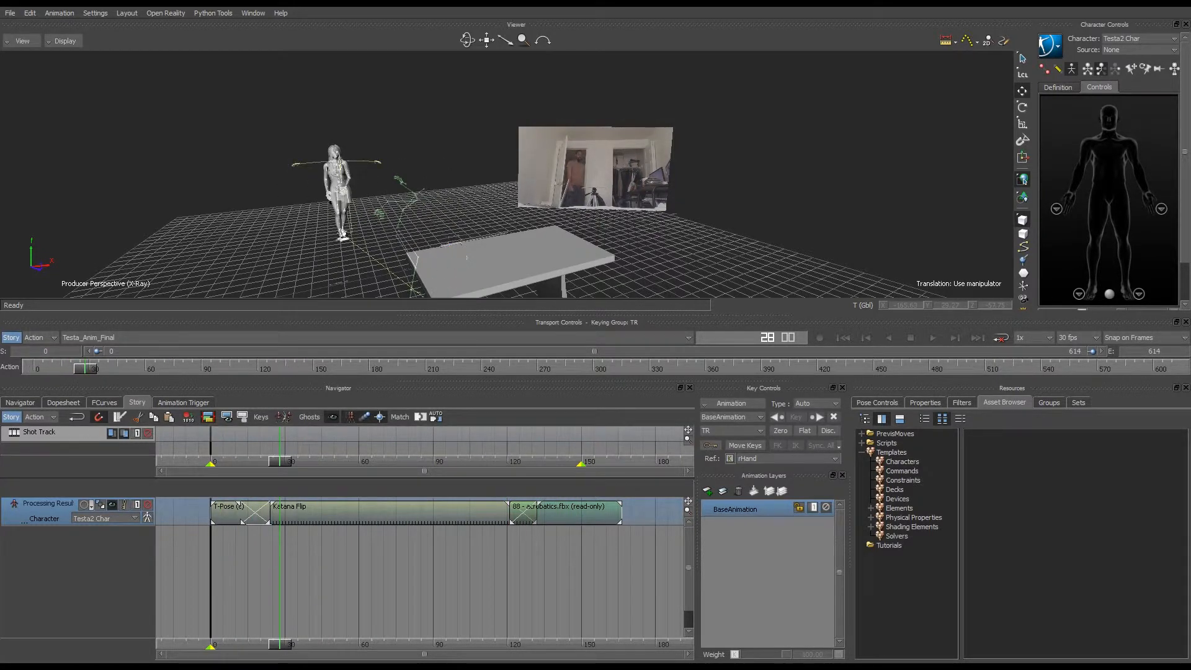
click(273, 338)
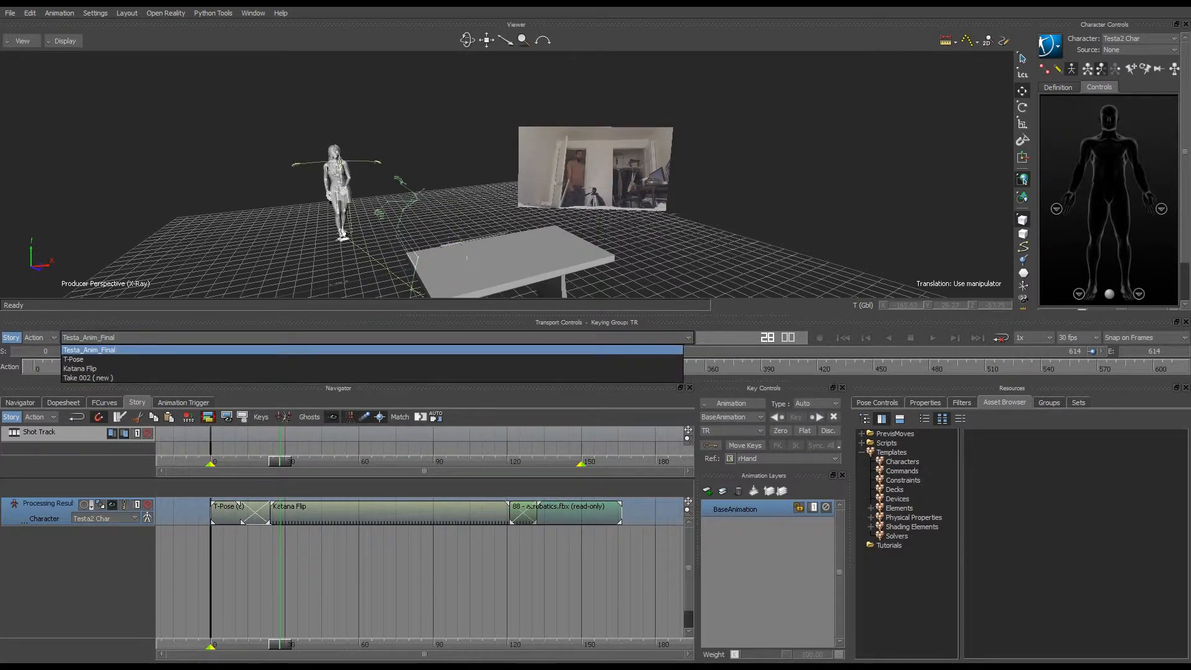
click(124, 368)
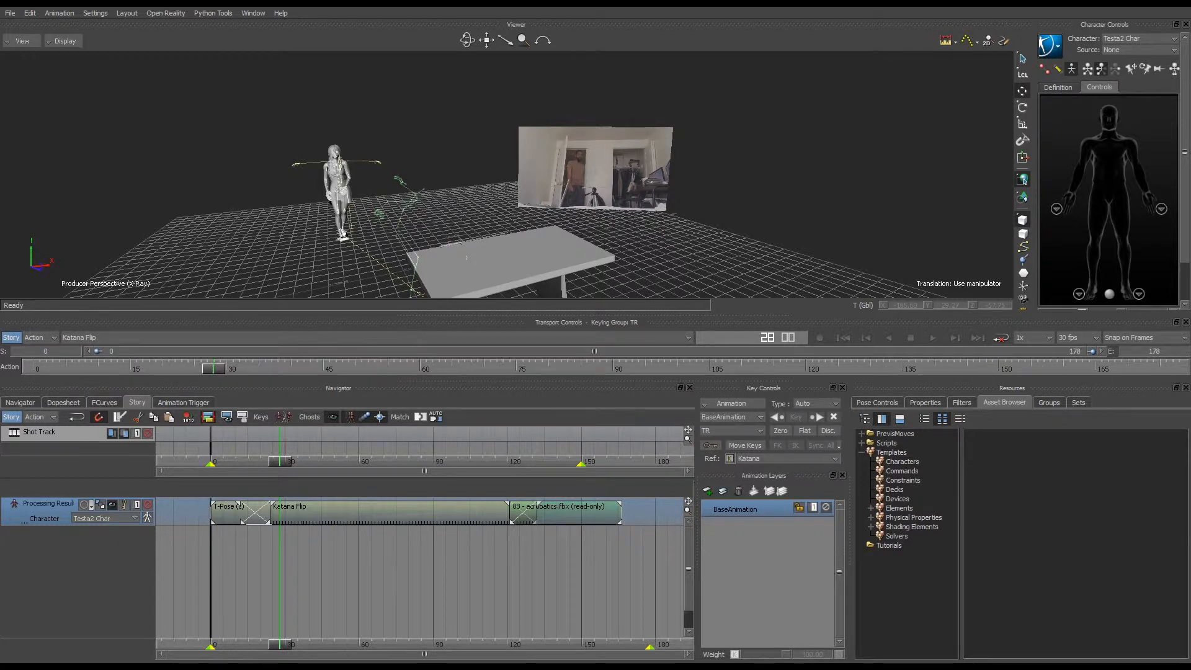
mouse_move(280, 461)
mouse_down()
mouse_move(194, 461)
mouse_move(580, 462)
mouse_move(185, 461)
mouse_move(599, 462)
mouse_move(248, 461)
mouse_move(586, 461)
mouse_move(260, 461)
mouse_move(517, 461)
mouse_move(289, 461)
mouse_up()
click(290, 338)
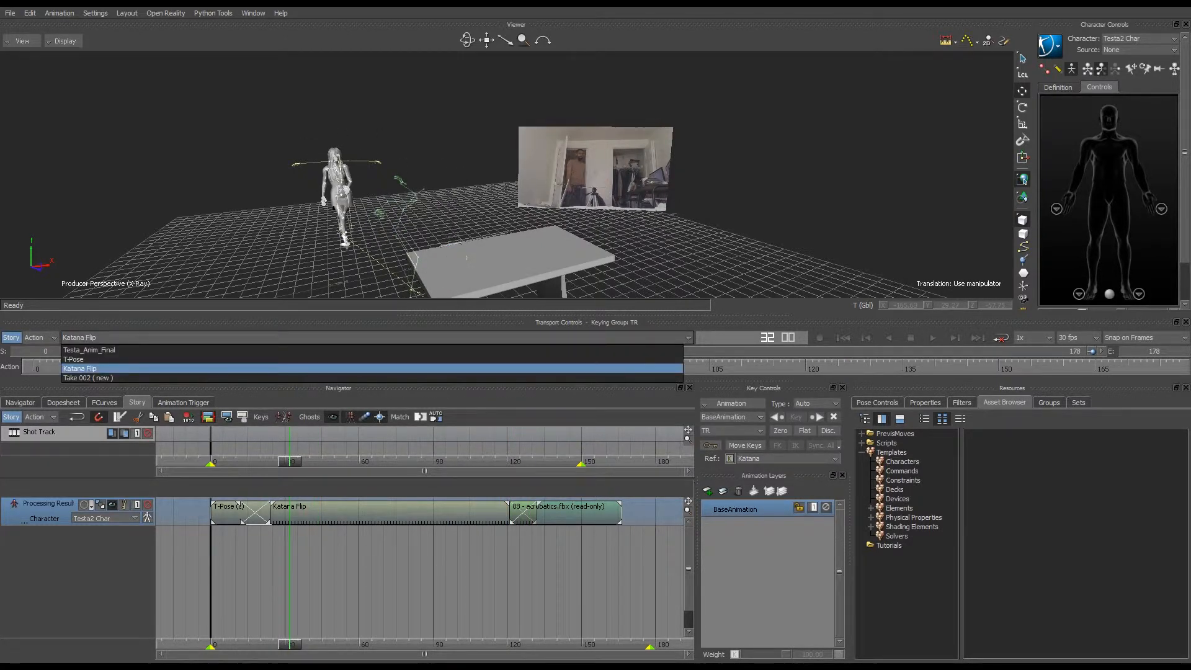
click(290, 338)
mouse_move(290, 461)
mouse_down()
mouse_move(255, 461)
mouse_move(284, 461)
mouse_up()
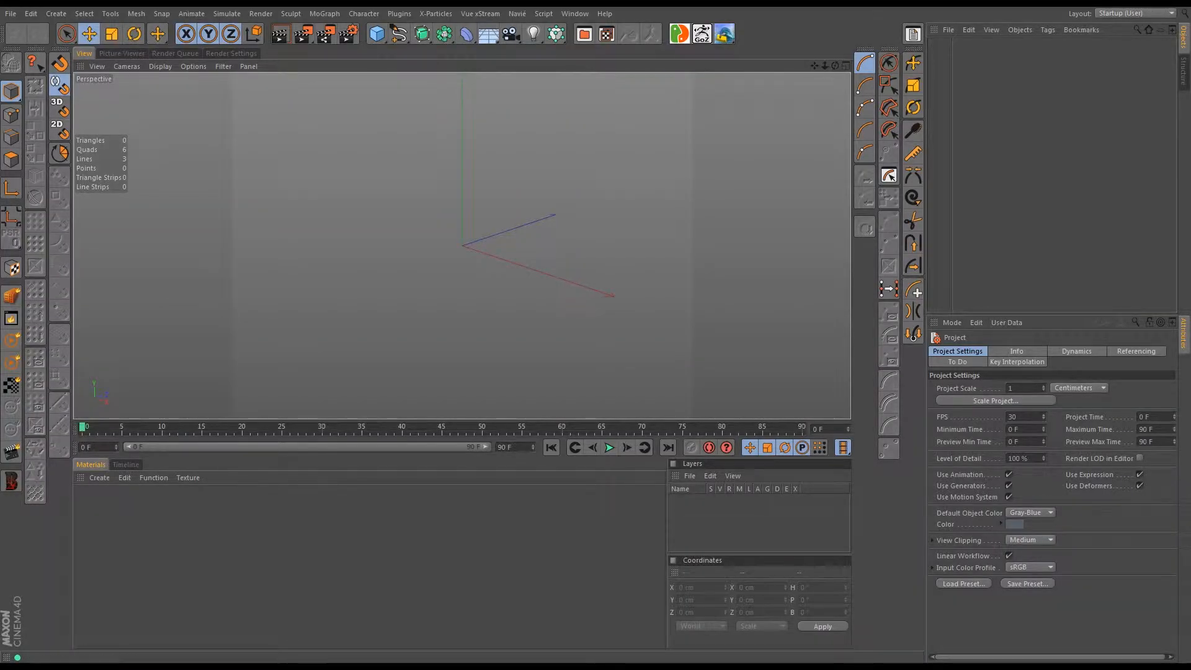
- In Cinema 4D, open Testa2_mb_inter_06_start.fbx with the default import settings and import the Katana Flip take
click(10, 13)
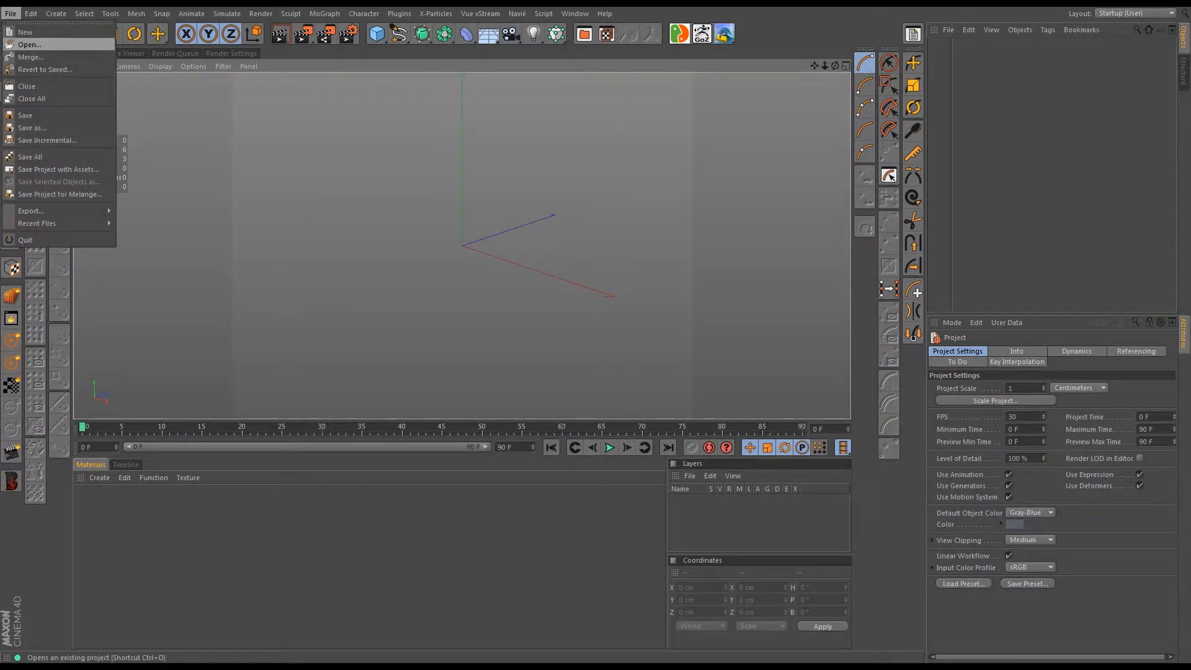
click(29, 44)
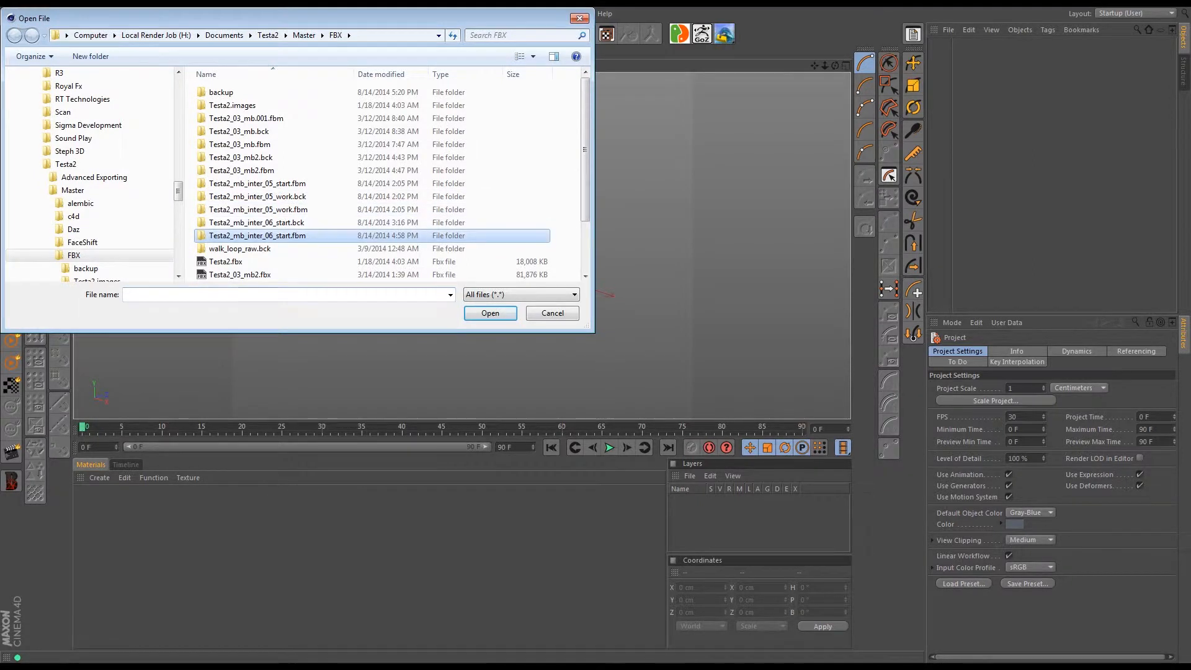
scroll(372, 248, down, 2)
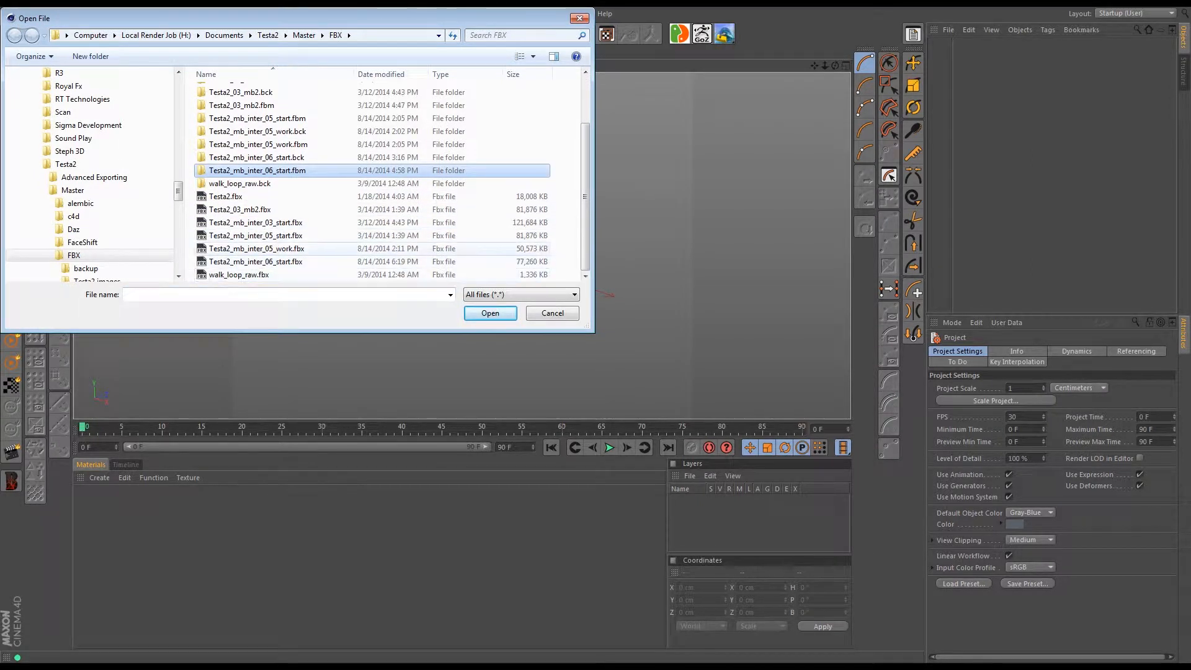
click(255, 261)
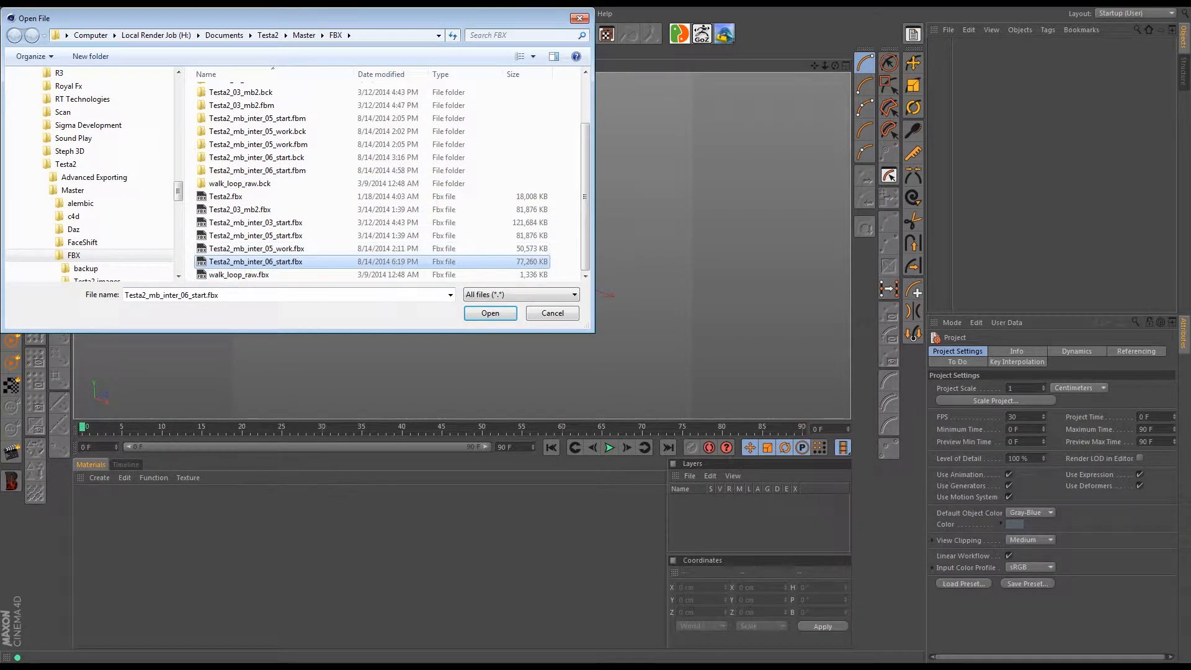
click(490, 313)
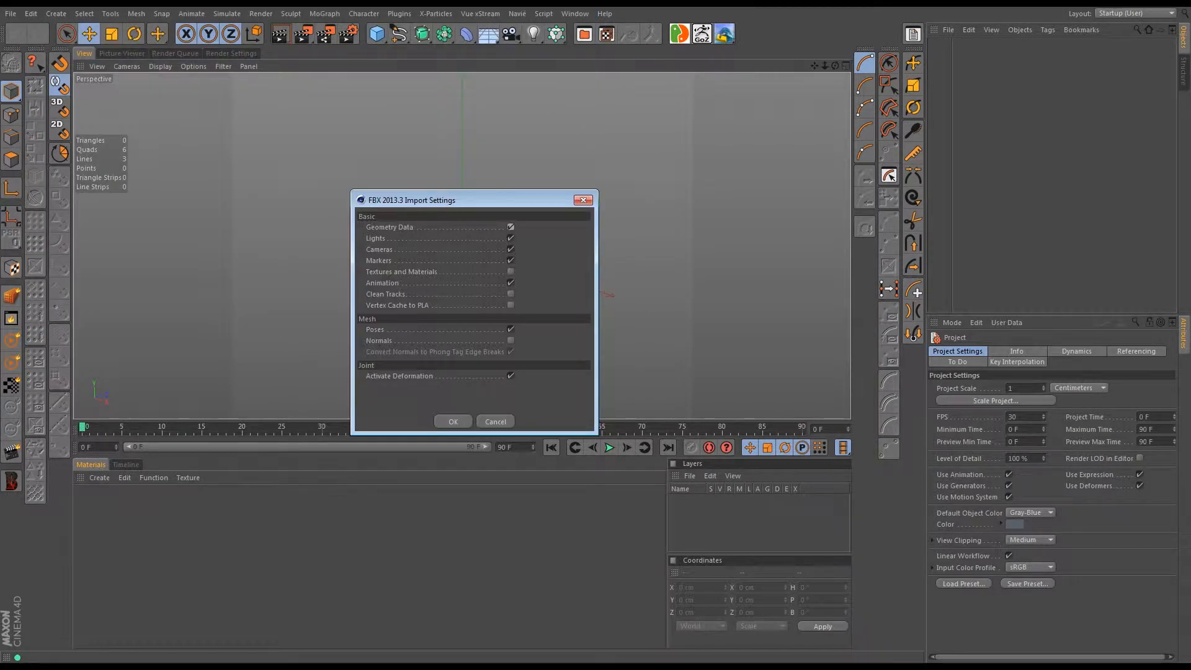
click(453, 421)
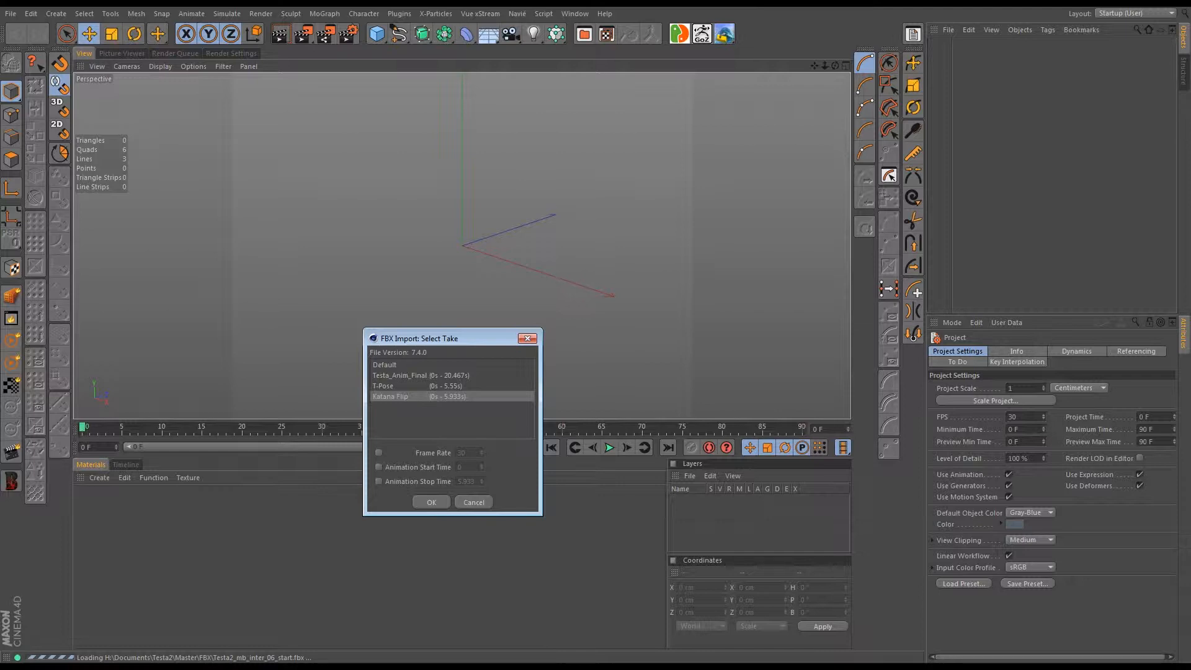
key(Return)
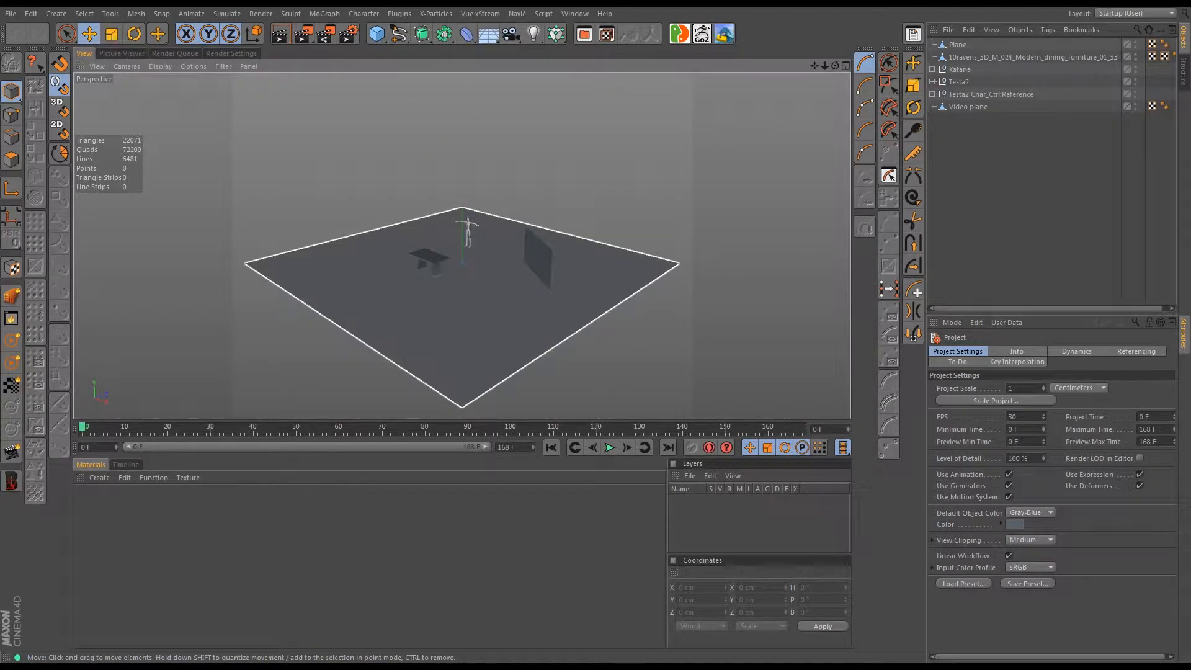
- Delete the Plane, dining furniture, Testa2, Testa2 Char_Ctrl:Reference and Video plane objects, keeping only the Katana null in the scene
alt+drag(473, 258, 505, 269)
alt+right_drag(505, 269, 558, 269)
alt+drag(504, 269, 466, 282)
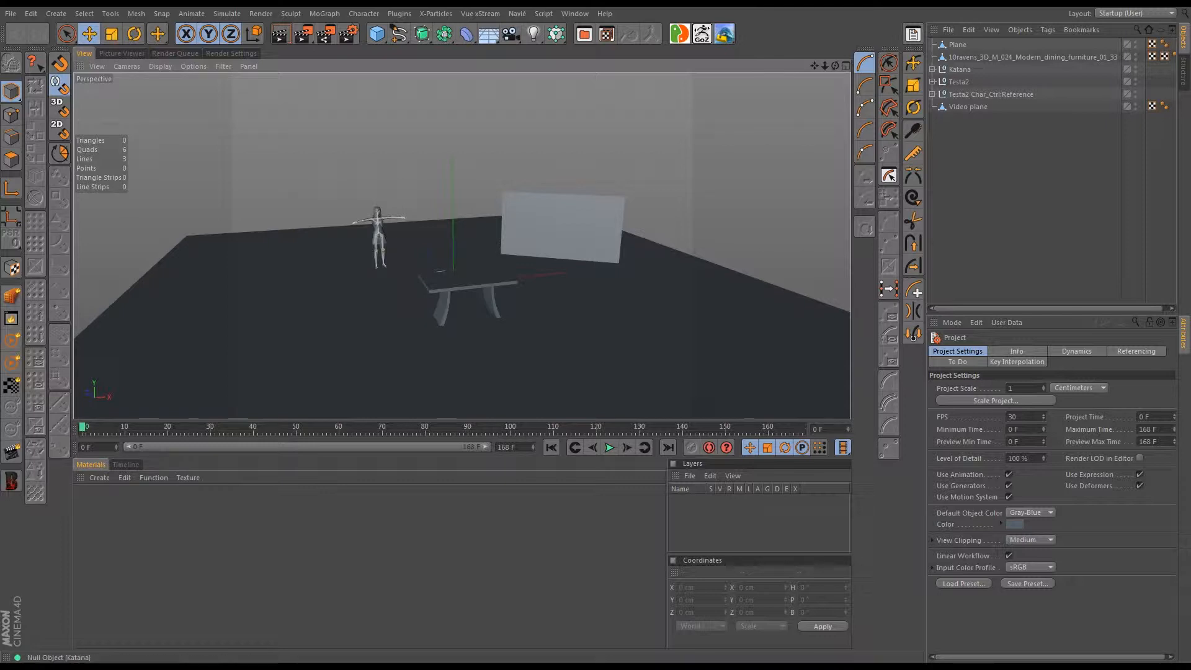
click(958, 46)
ctrl+click(1004, 57)
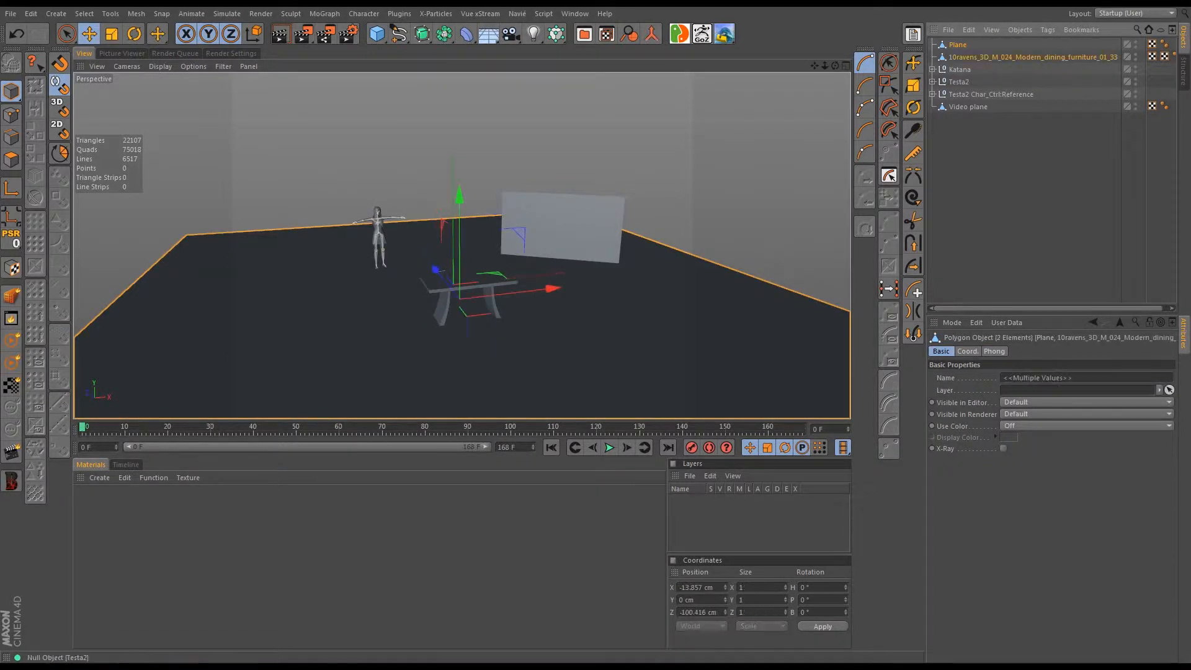
ctrl+click(958, 82)
ctrl+click(990, 94)
ctrl+click(968, 107)
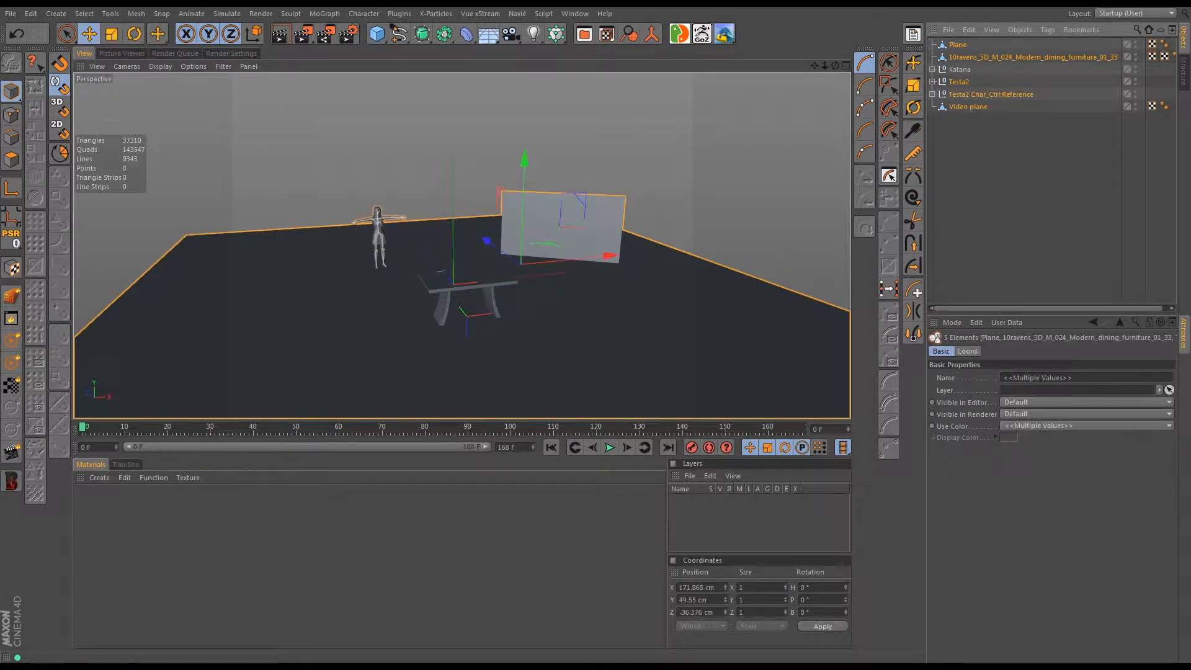
key(Delete)
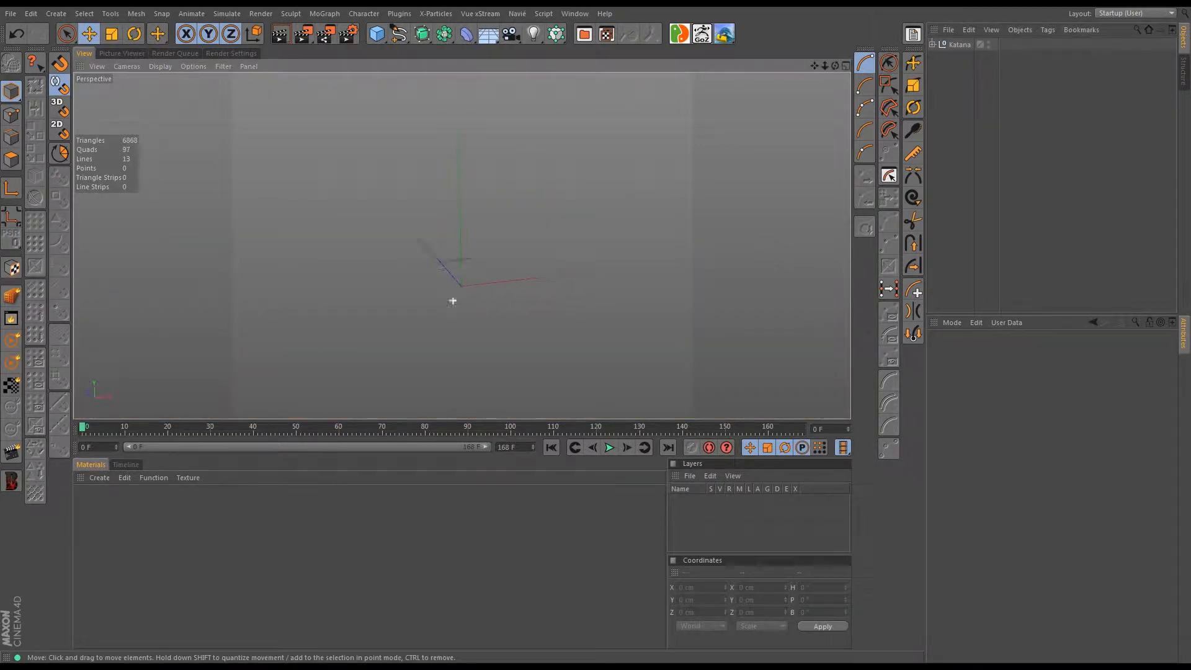
alt+drag(446, 279, 491, 223)
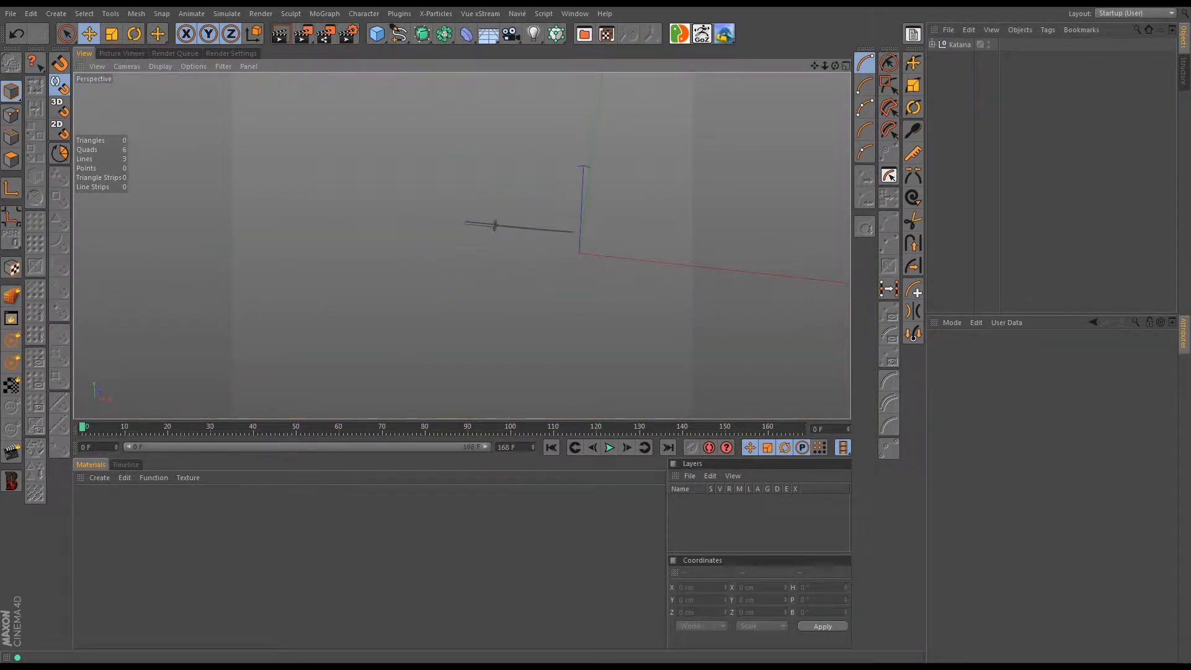
click(206, 428)
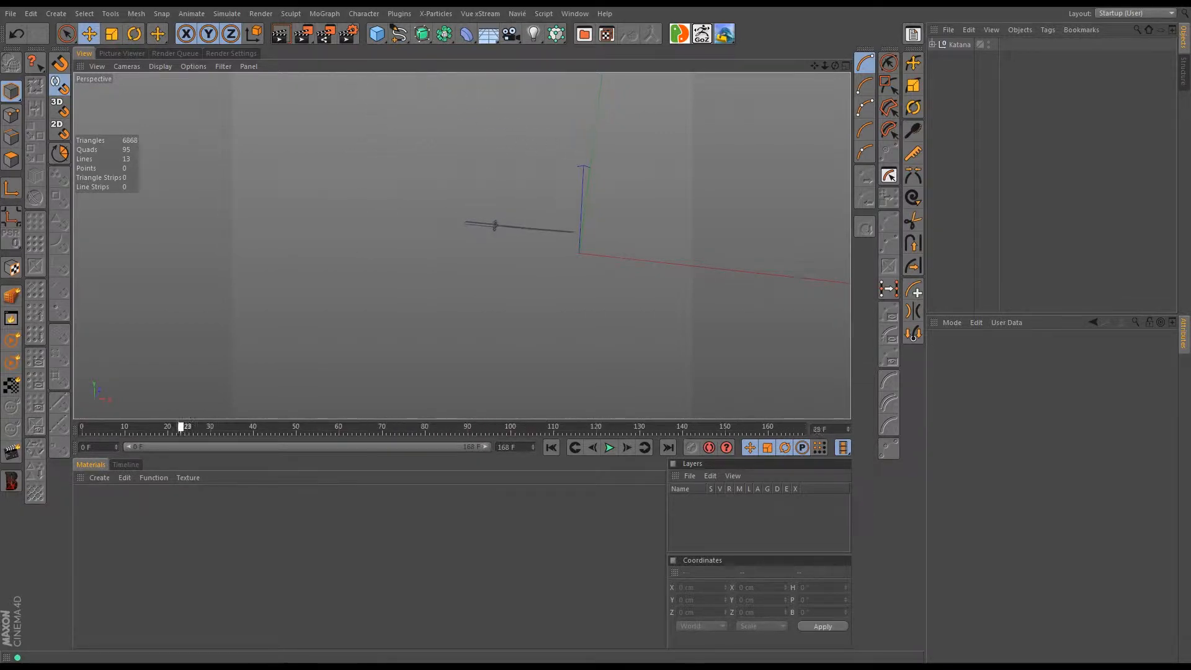
- Merge Testa2_mb_inter_06_start.fbx into the scene with the default import settings, using the Testa_Anim_Final take
click(10, 13)
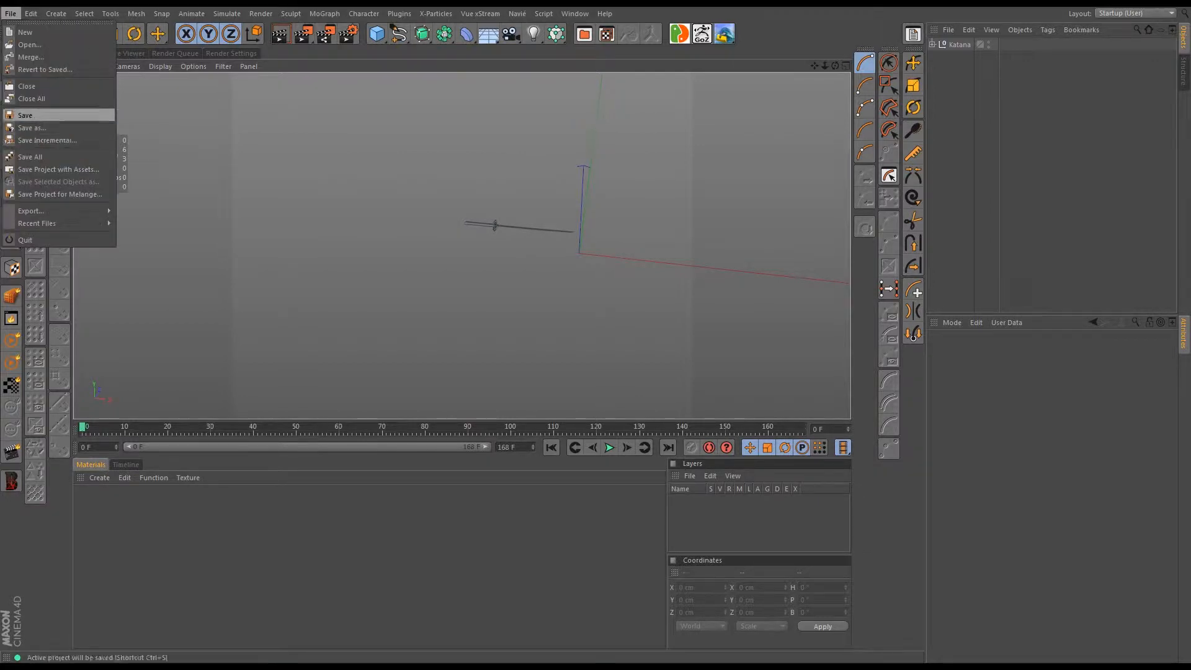
click(37, 55)
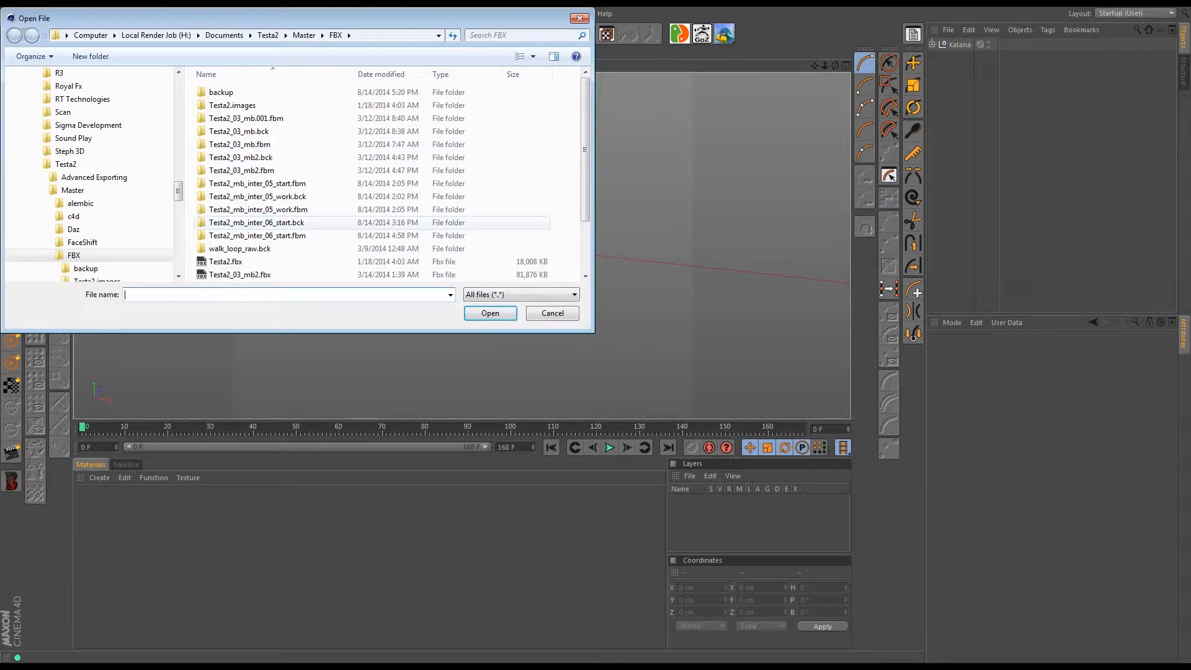
scroll(385, 186, down, 2)
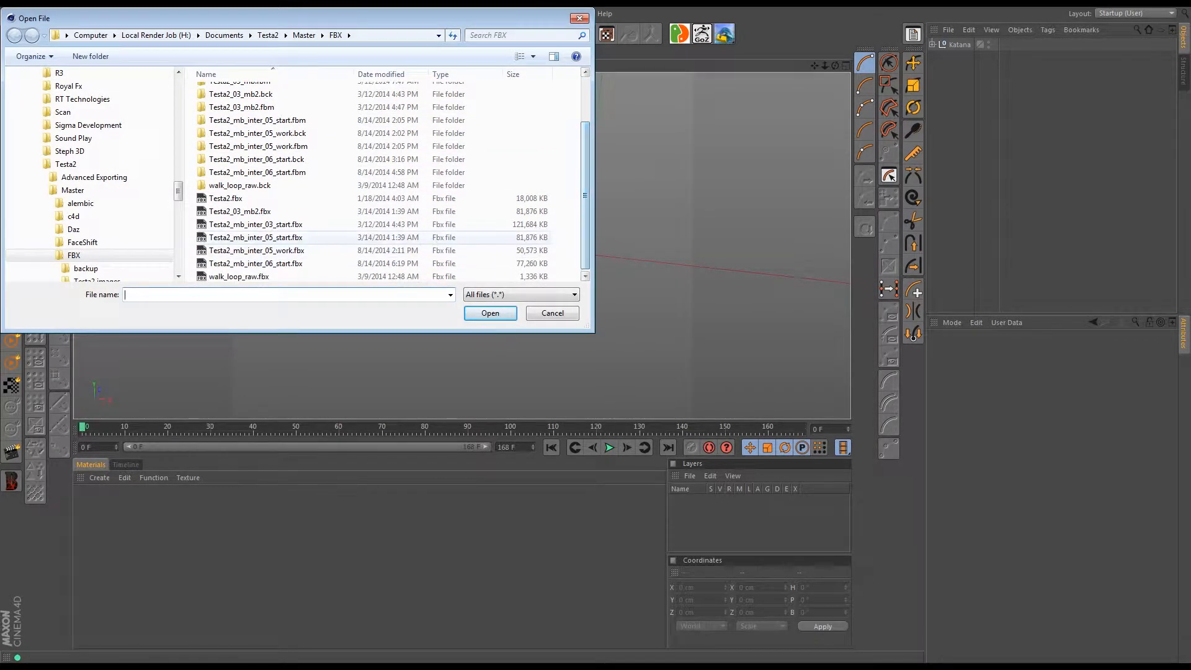
click(255, 264)
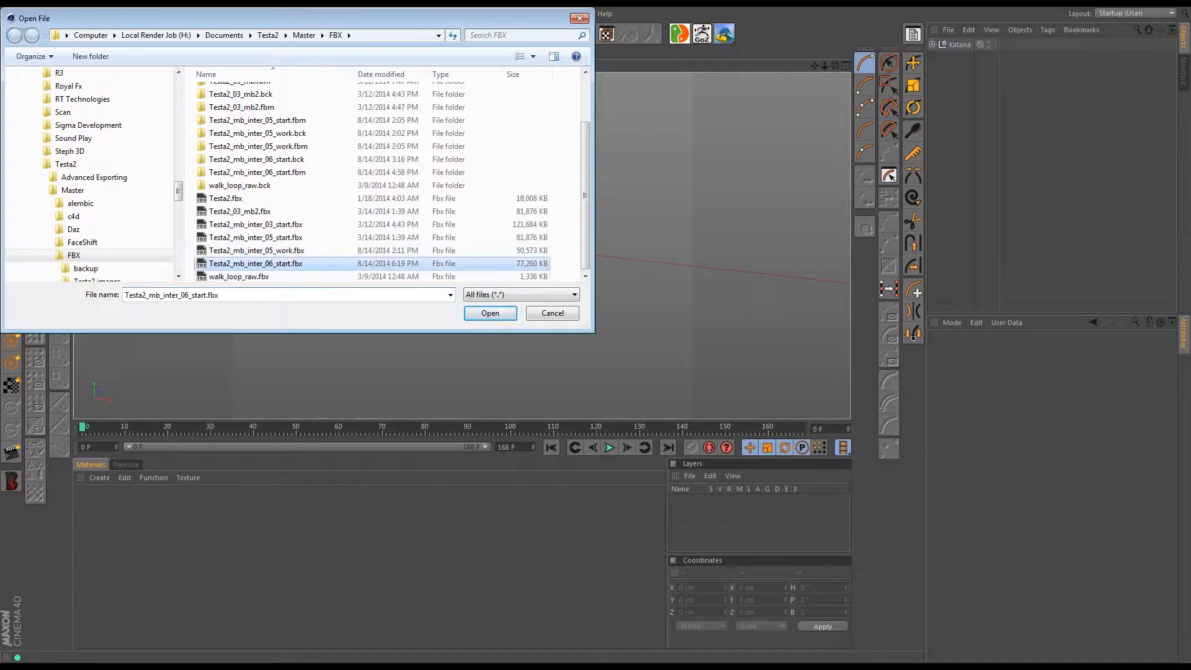
click(490, 313)
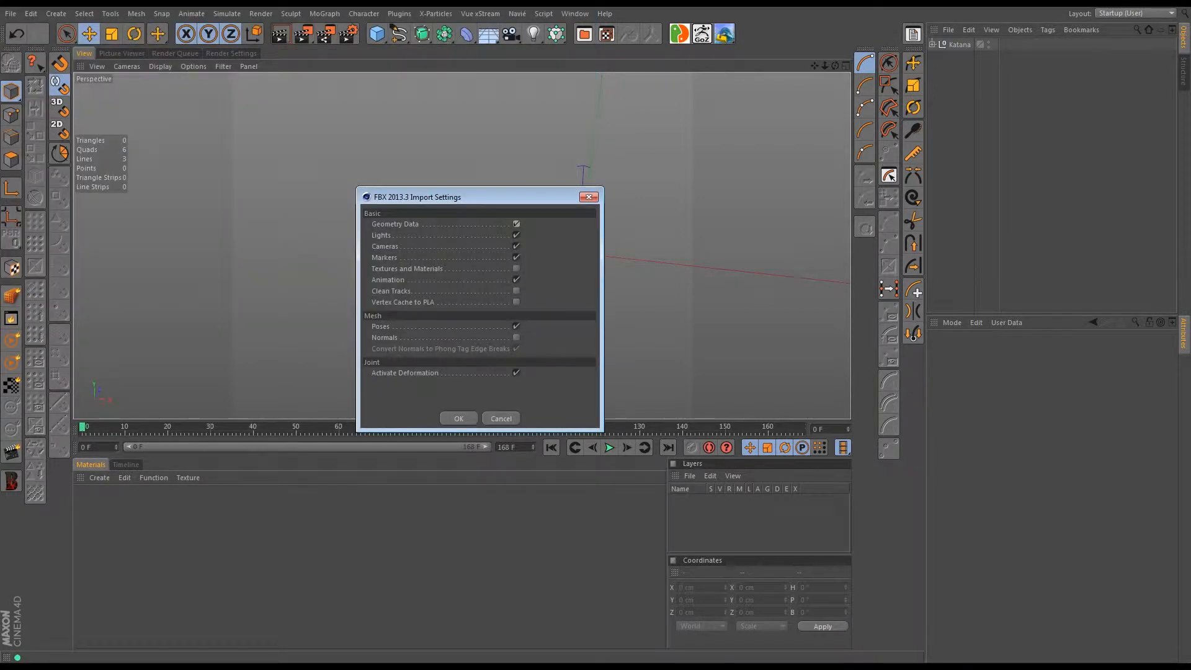
click(458, 418)
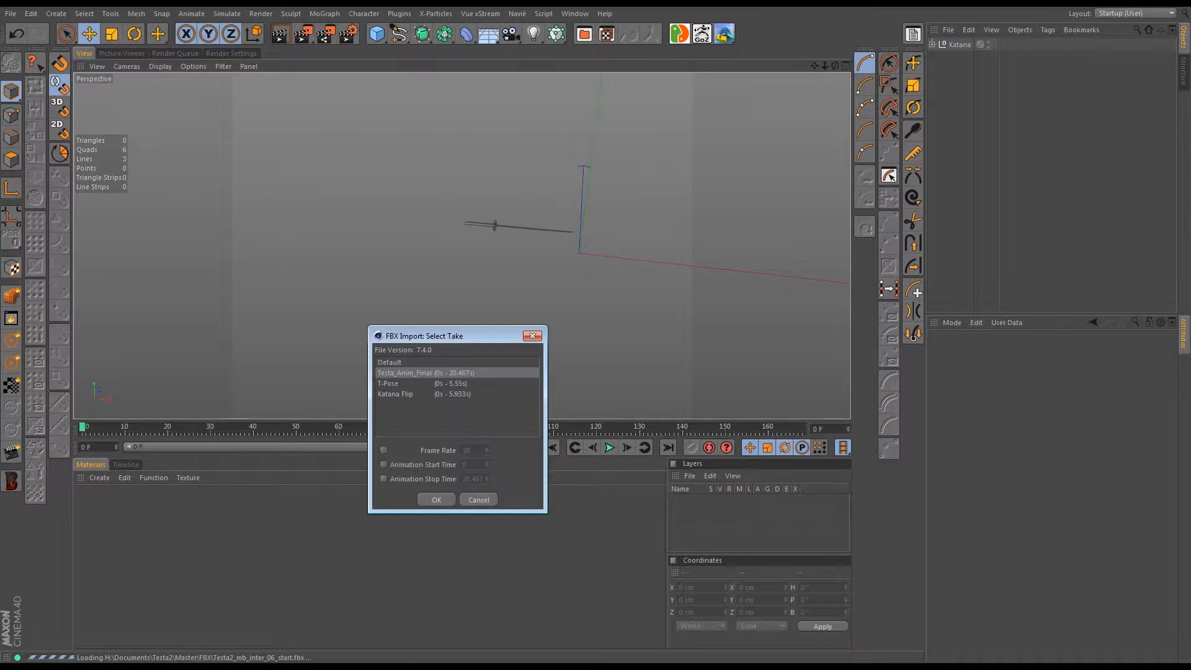
click(436, 500)
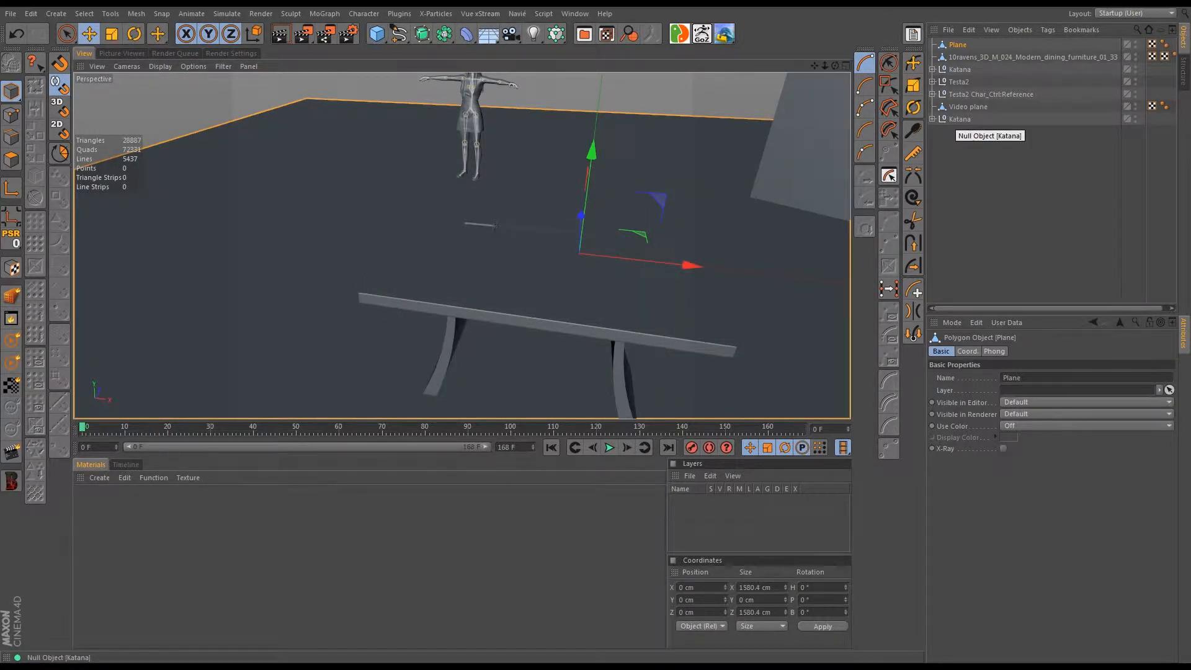
- Compare the two Katana nulls at frame 97 and delete the static duplicate merged with the Testa_Anim_Final take
click(960, 118)
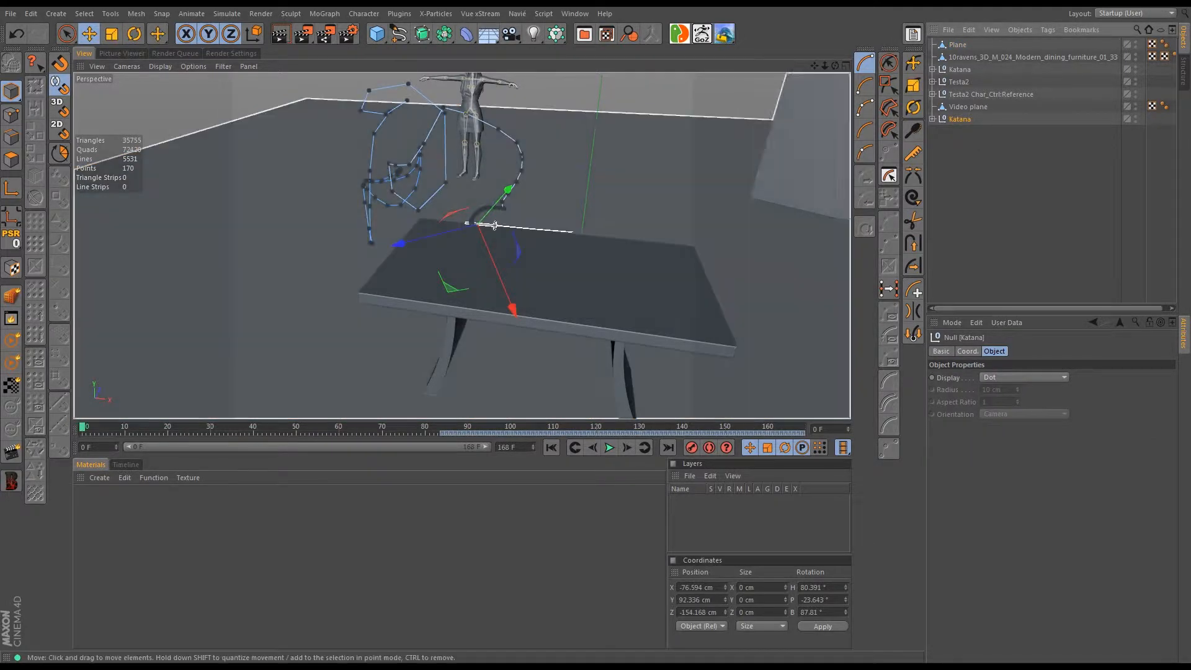
drag(83, 426, 498, 427)
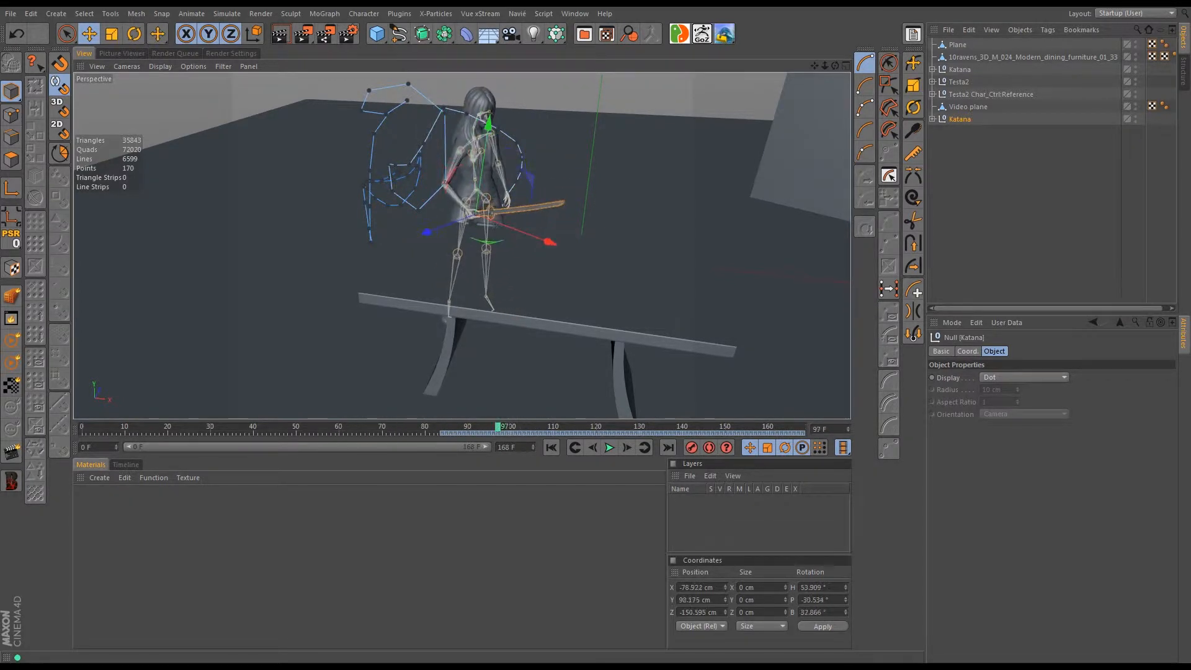
click(959, 70)
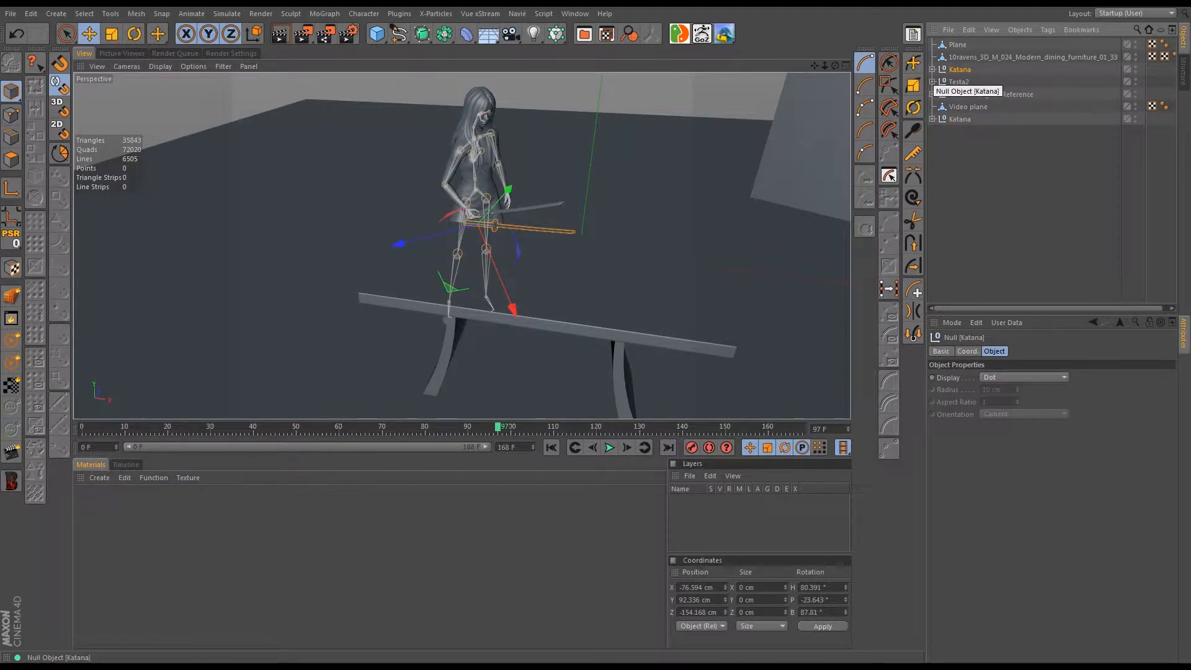
click(932, 69)
click(932, 70)
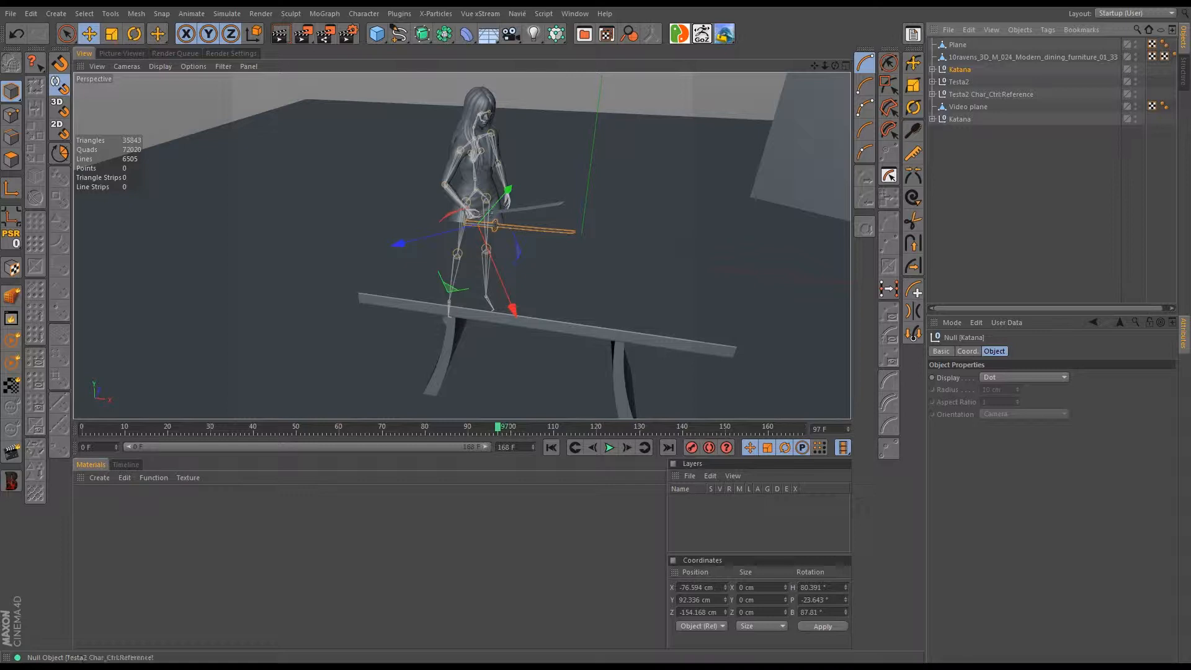
key(Delete)
key(ctrl+z)
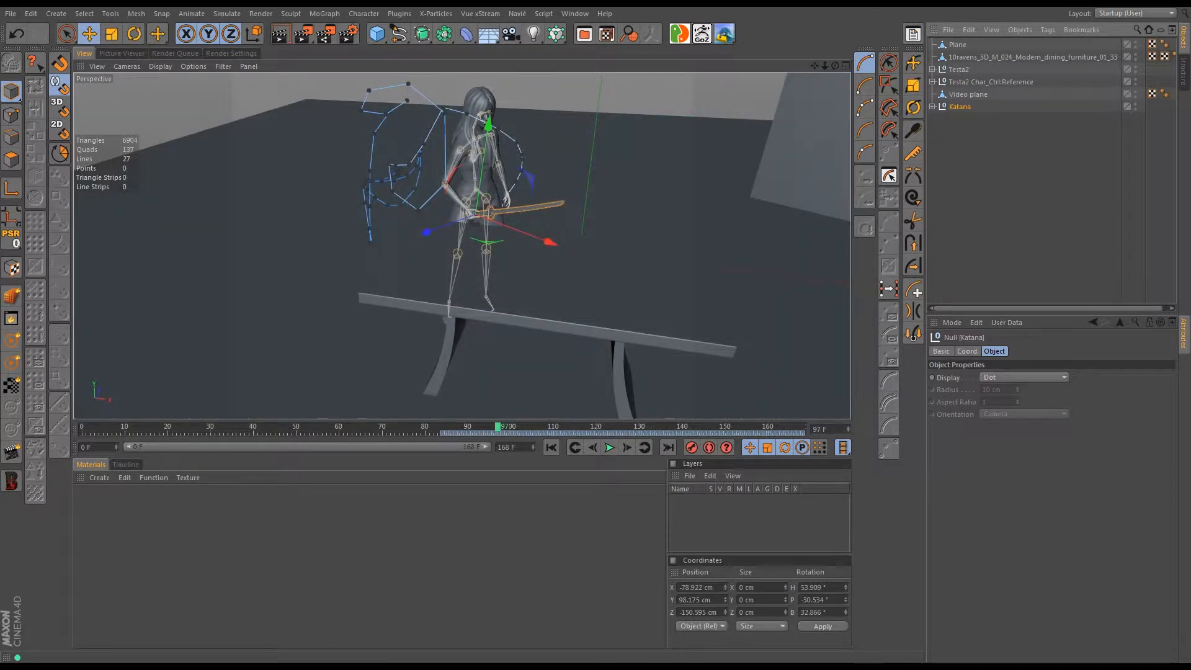
- Review the animation through frame 168 and delete the Video plane and the Testa2 Char_Ctrl:Reference null
drag(498, 427, 801, 426)
alt+drag(547, 165, 459, 254)
alt+right_drag(459, 255, 437, 256)
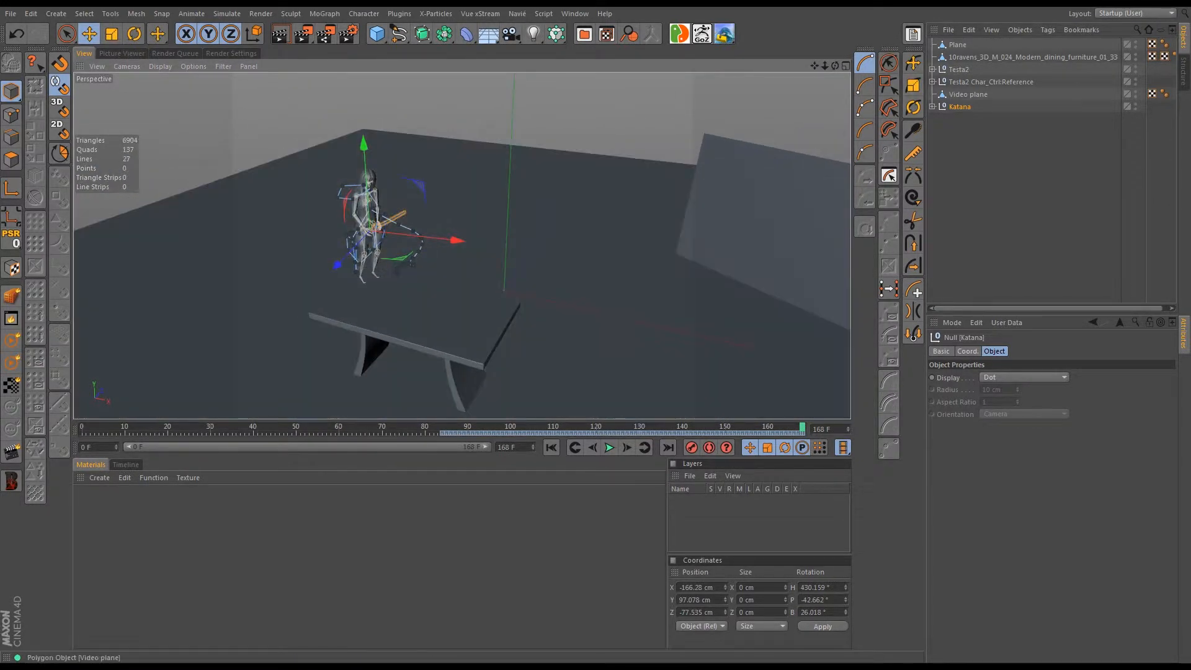
click(763, 204)
key(Delete)
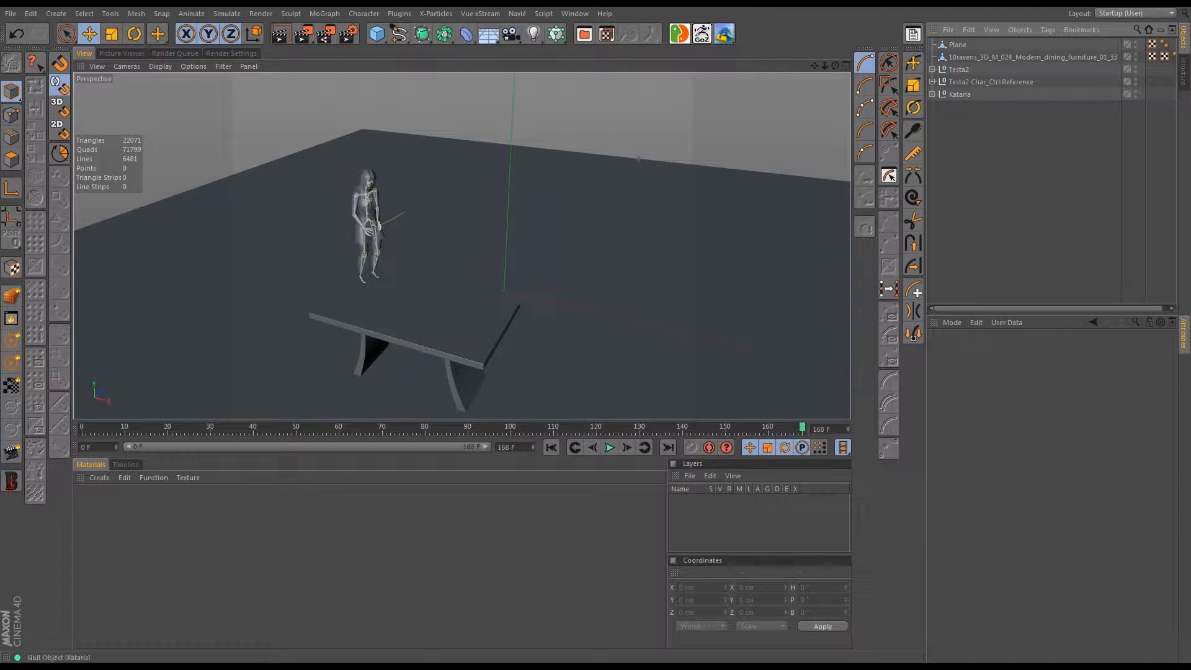
click(990, 81)
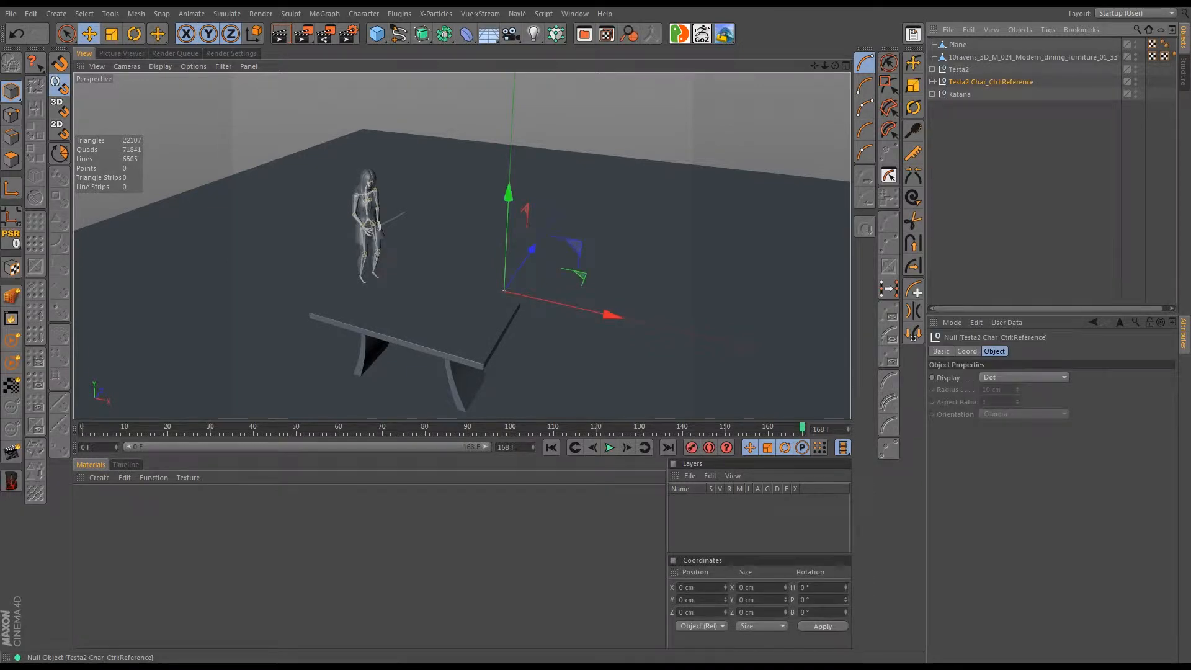
key(Delete)
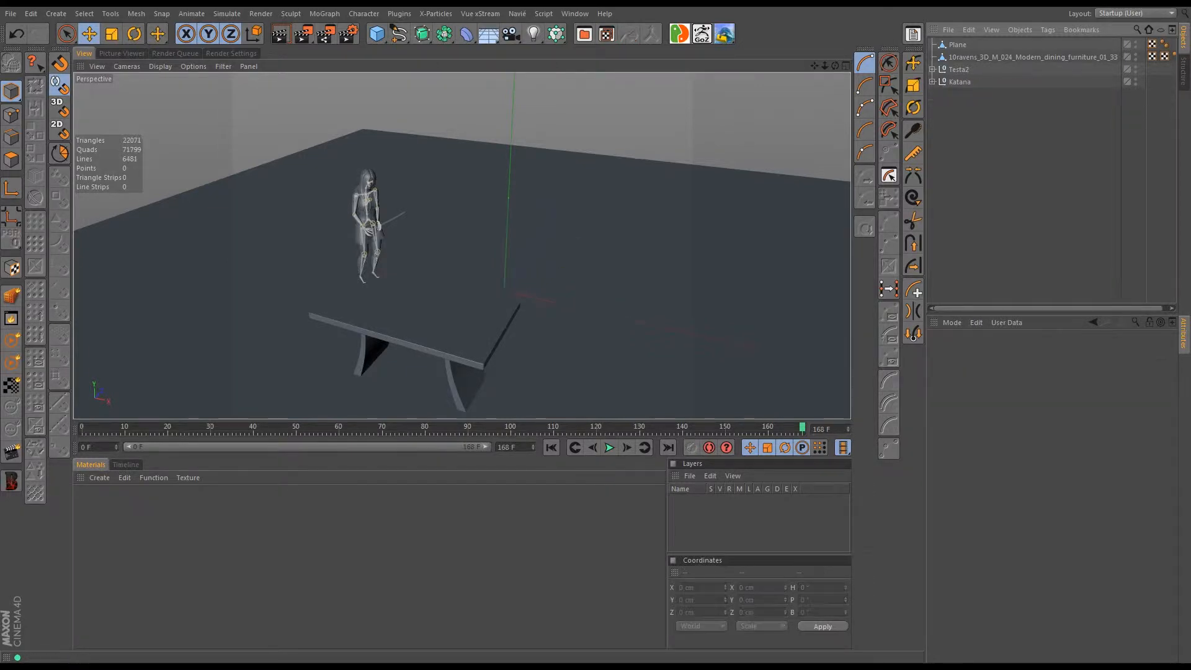
- Delete the ground Plane and the dining table, leaving only the Testa2 and Katana hierarchies
alt+drag(434, 295, 505, 251)
click(490, 338)
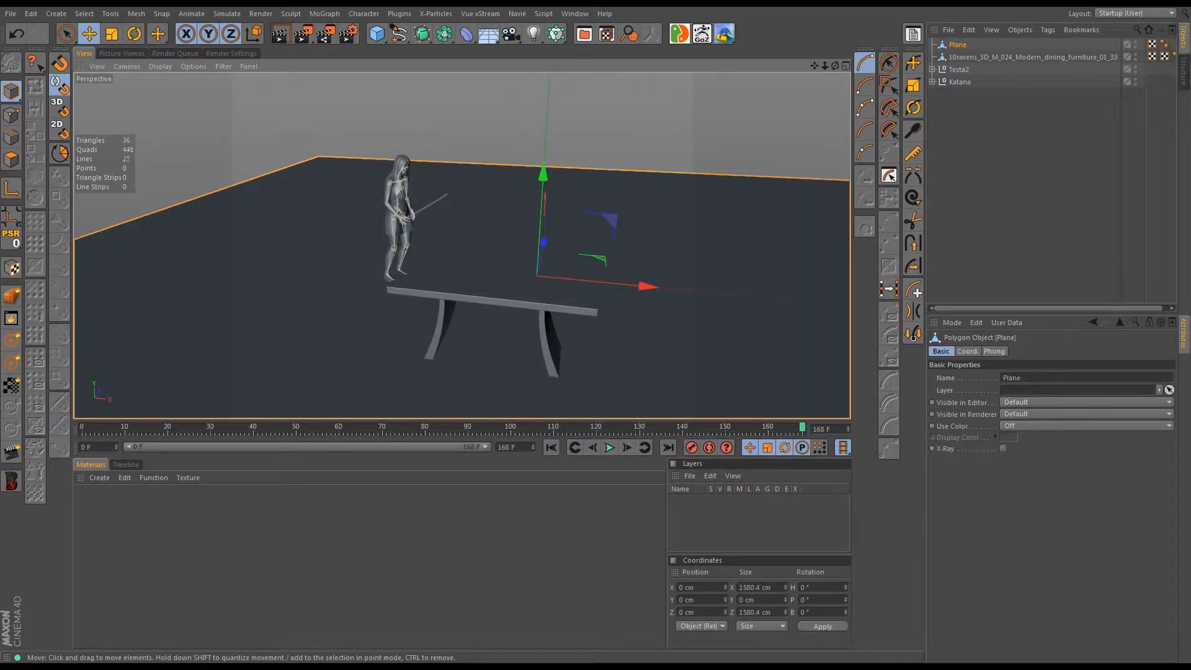
key(Delete)
click(495, 284)
key(Delete)
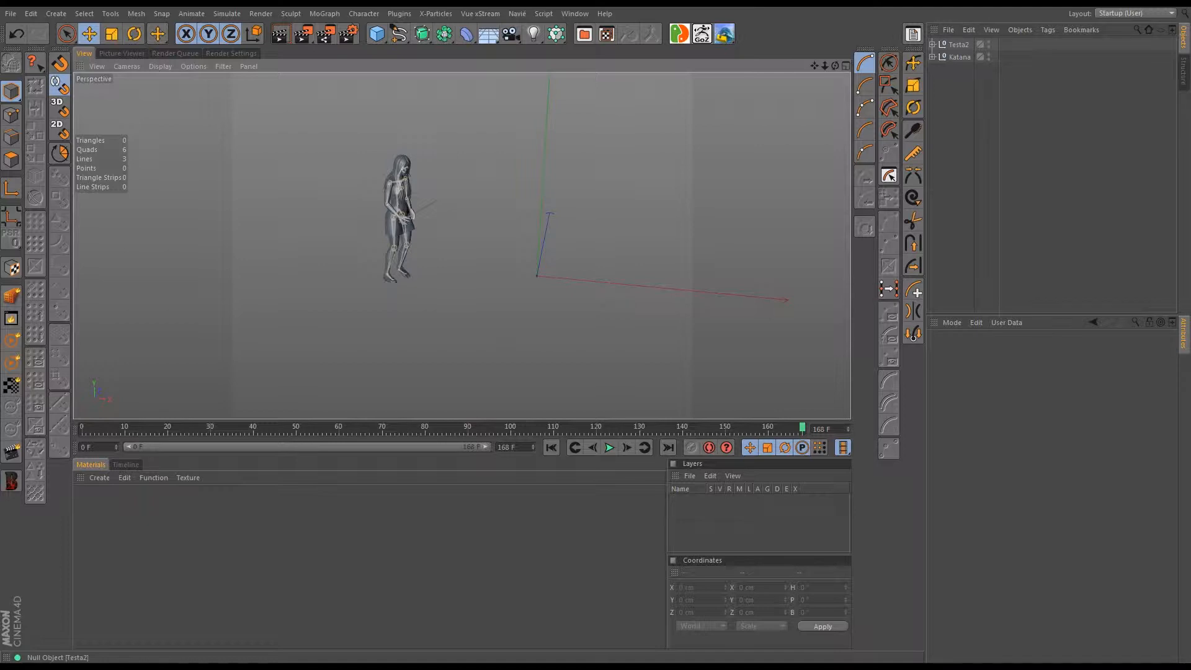
- Delete the Testa2_Mesh, Skirt, Hair, Top and Heeled_Shoes meshes from the Testa2 hierarchy, keeping its hip skeleton
click(932, 45)
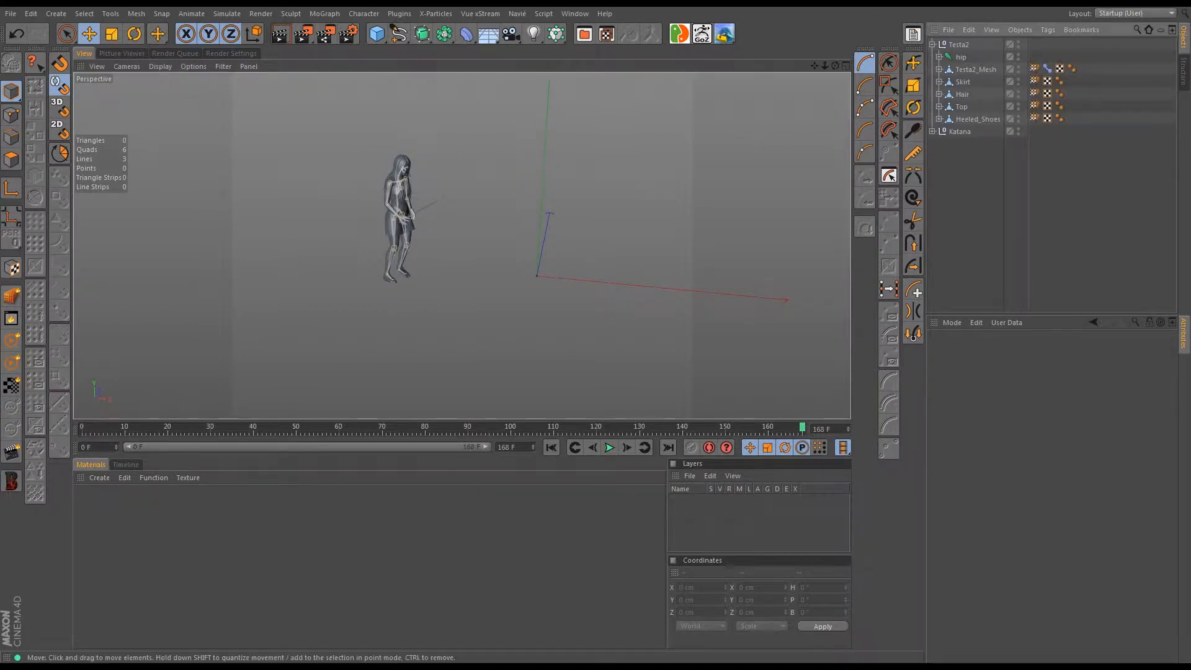
alt+drag(483, 245, 430, 242)
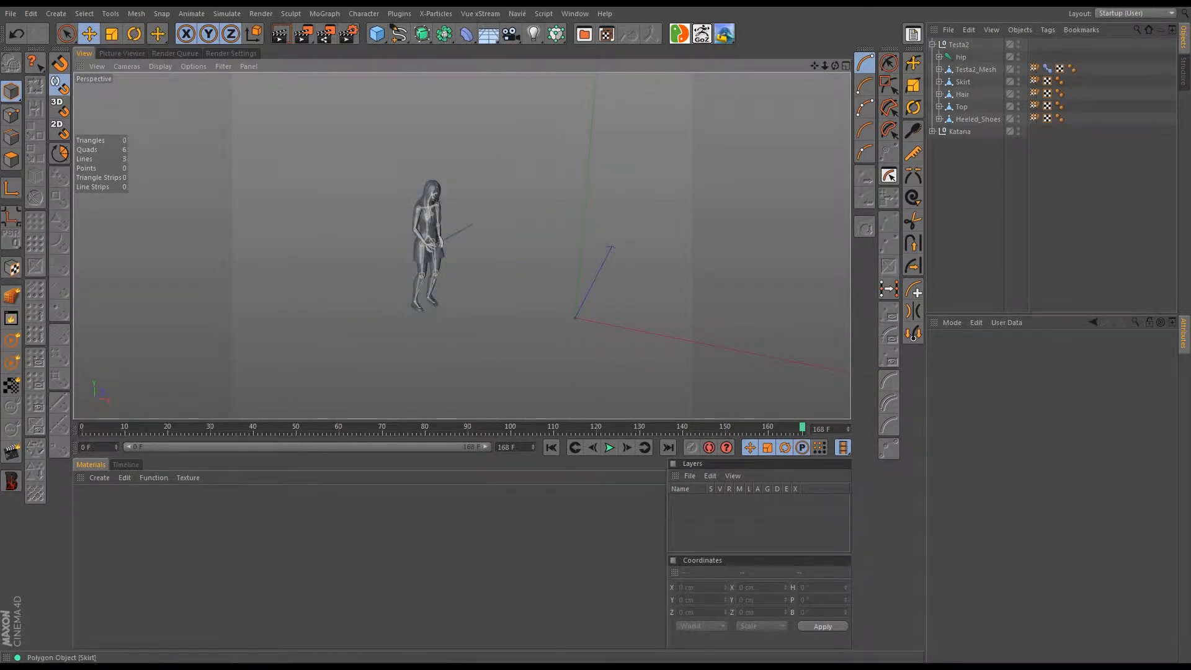
click(975, 70)
shift+click(977, 119)
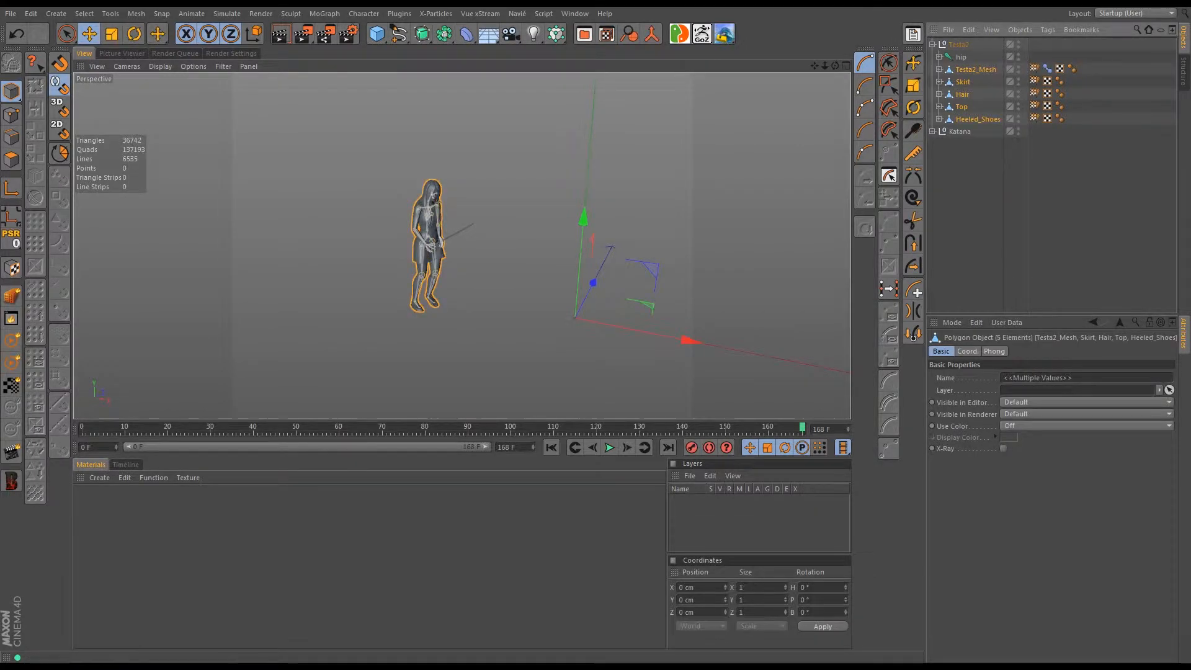
key(Delete)
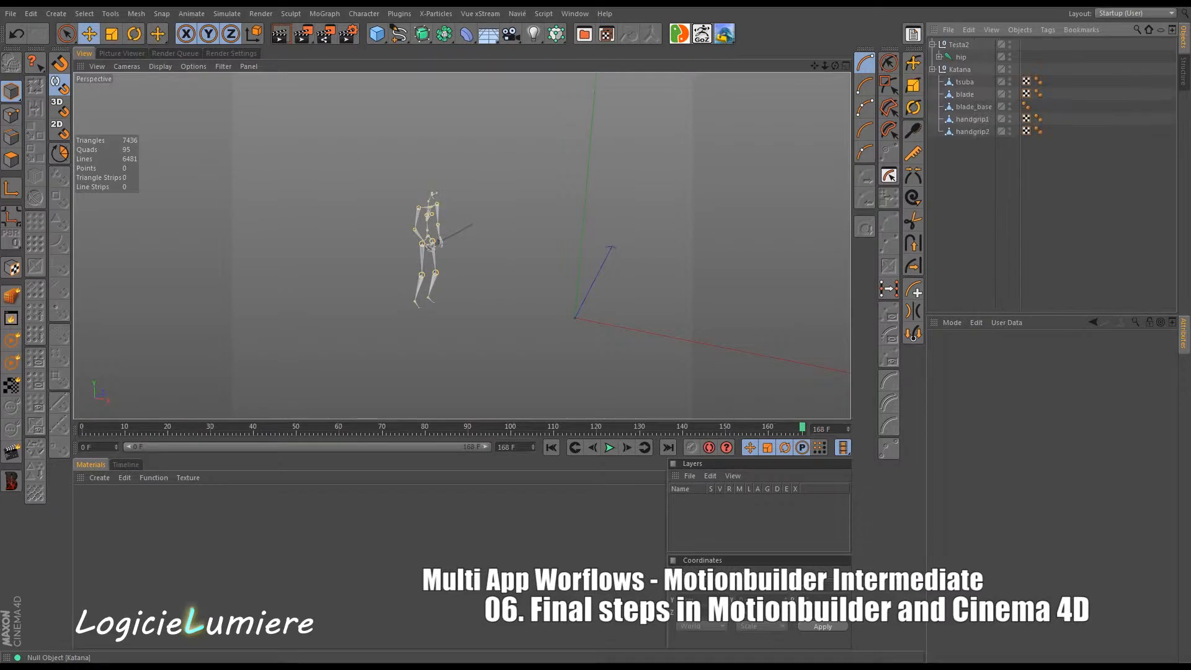
- Select and copy the Testa2 skeleton and Katana hierarchies from the cleaned-up scene
click(960, 57)
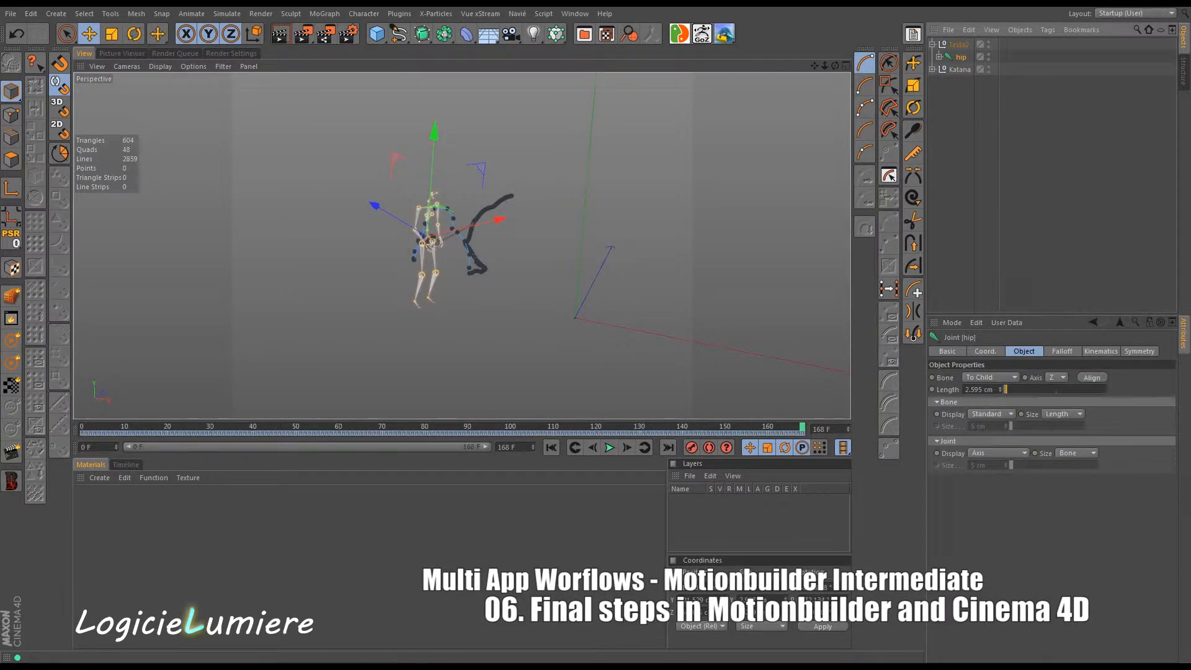
click(958, 44)
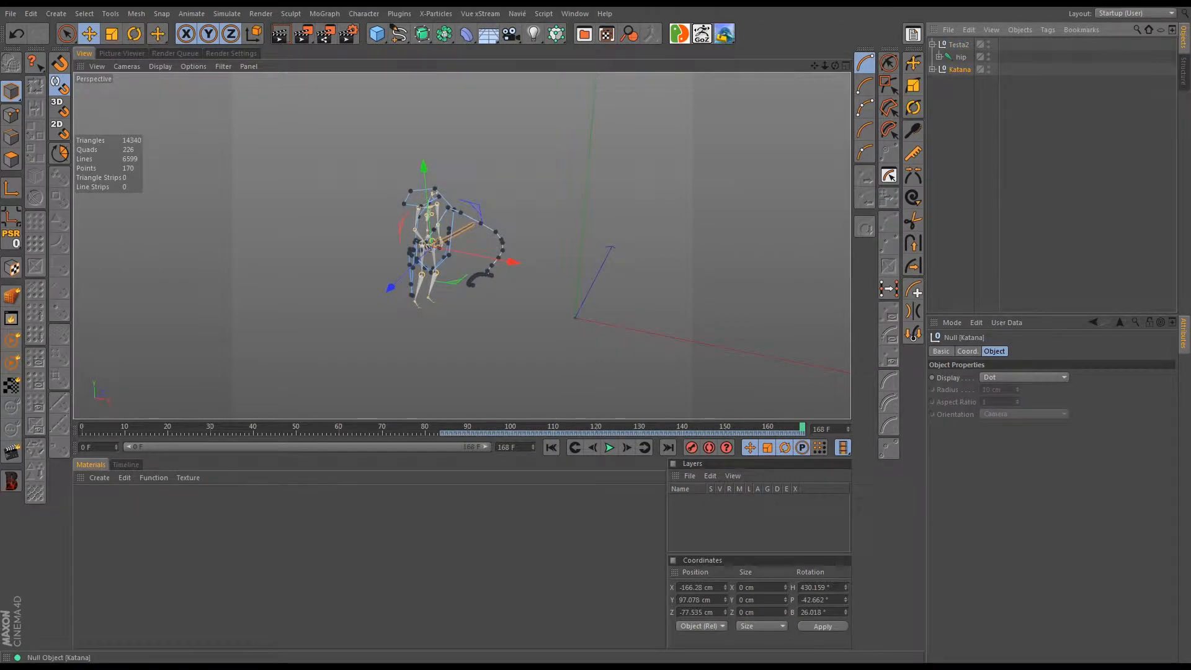
click(958, 44)
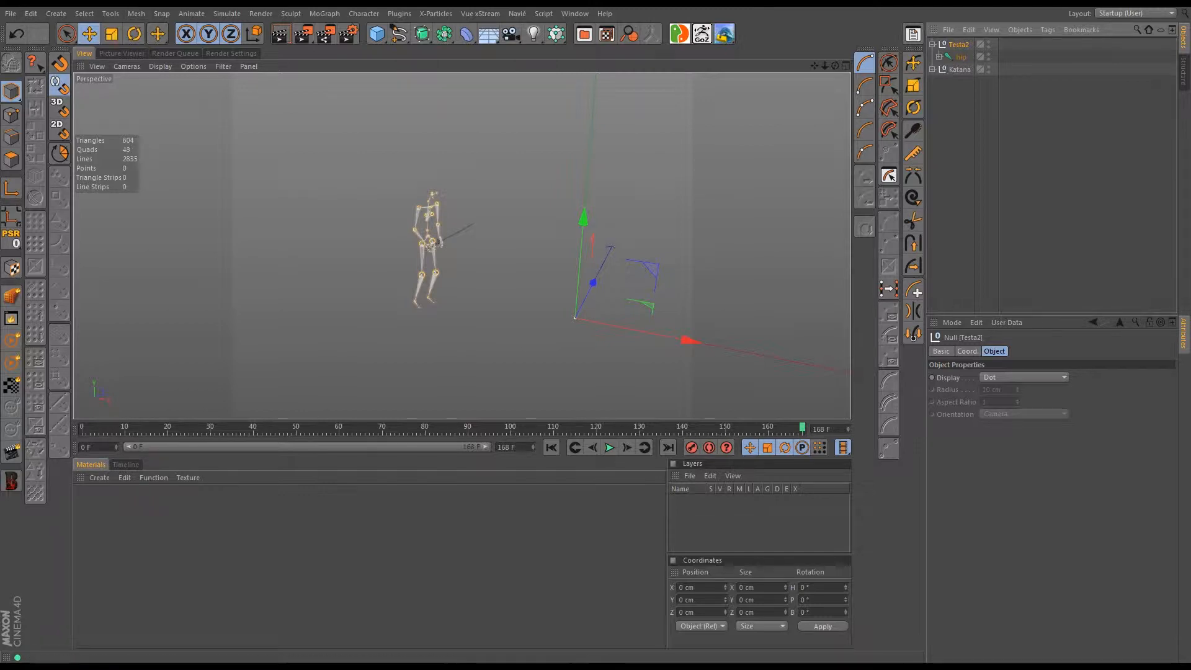
- Browse up from the FBX folder to Master and into its c4d folder to open a Cinema 4D character scene
click(10, 14)
mouse_move(31, 14)
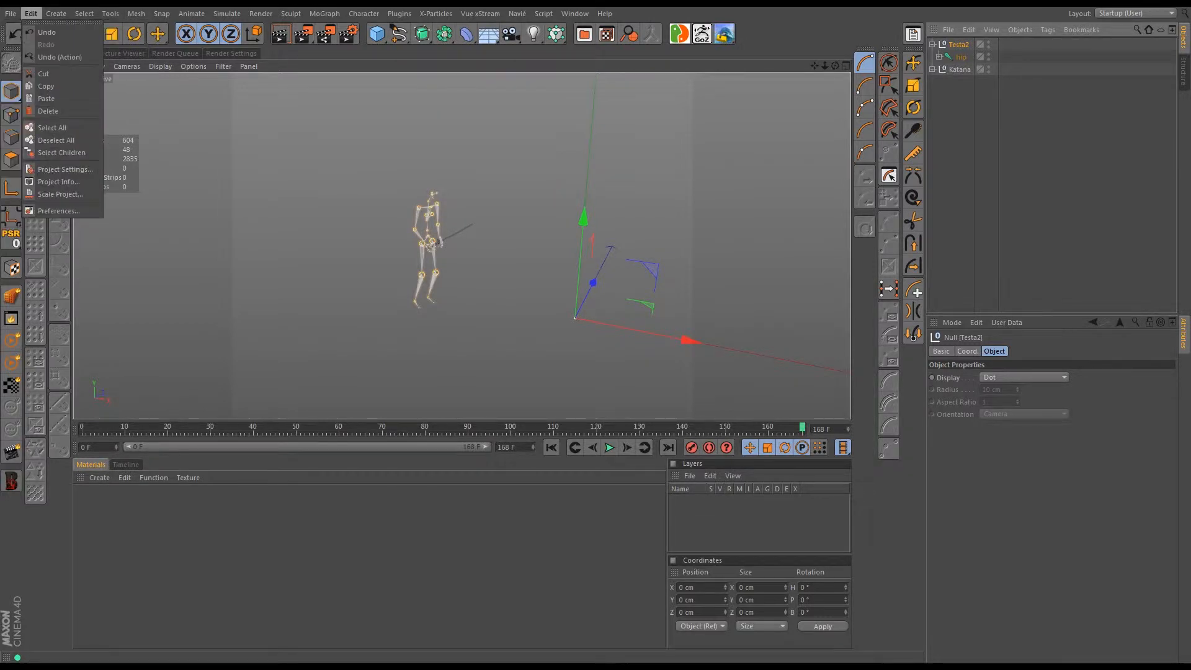
click(37, 44)
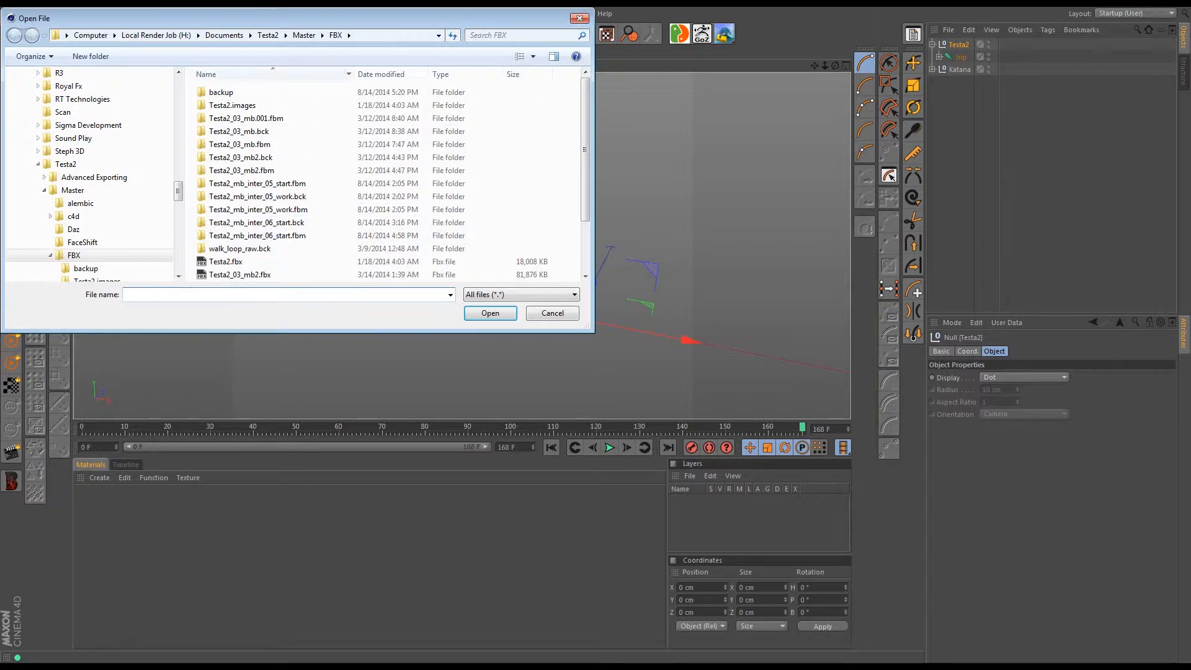
click(304, 35)
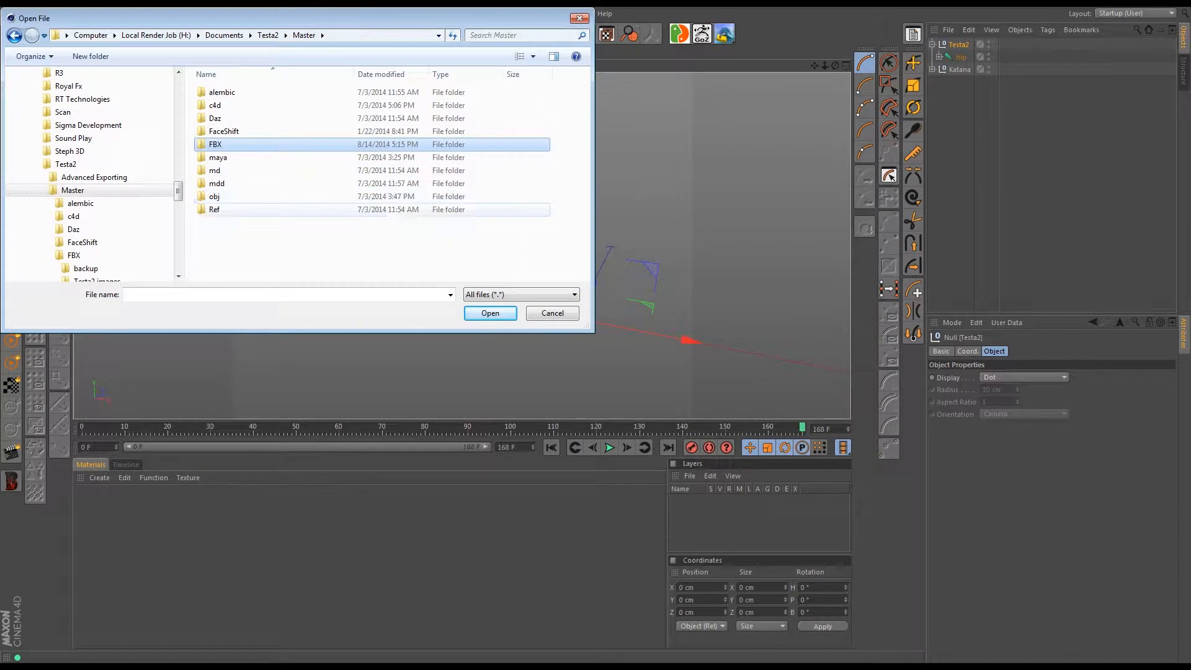
click(215, 105)
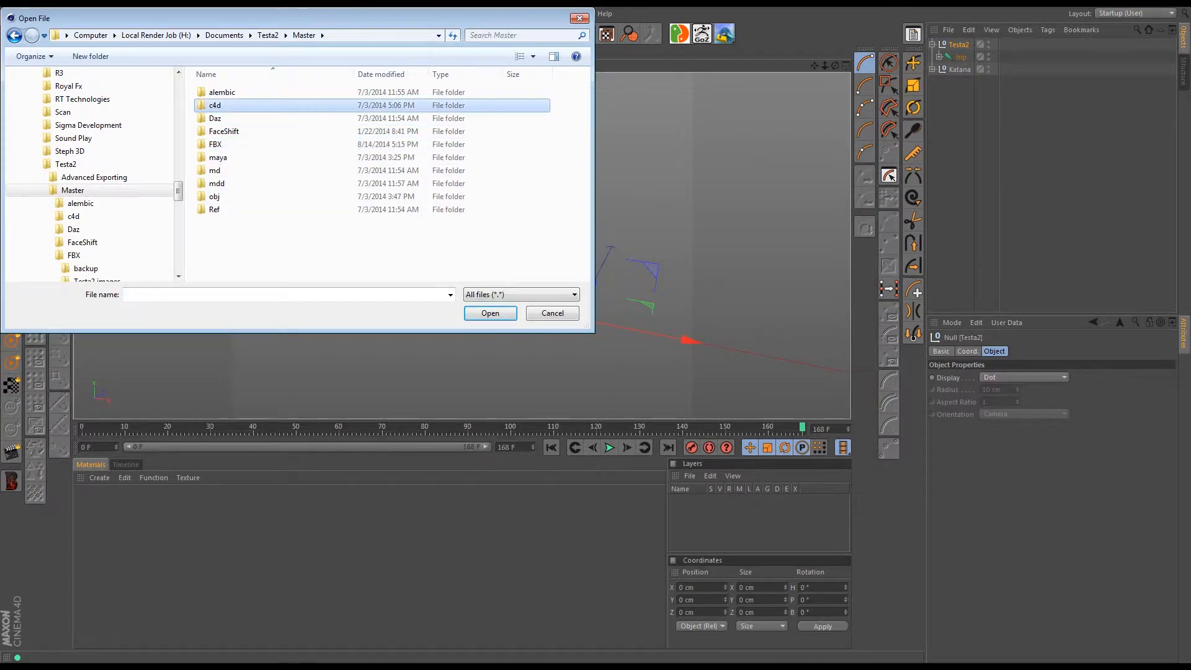
double_click(215, 106)
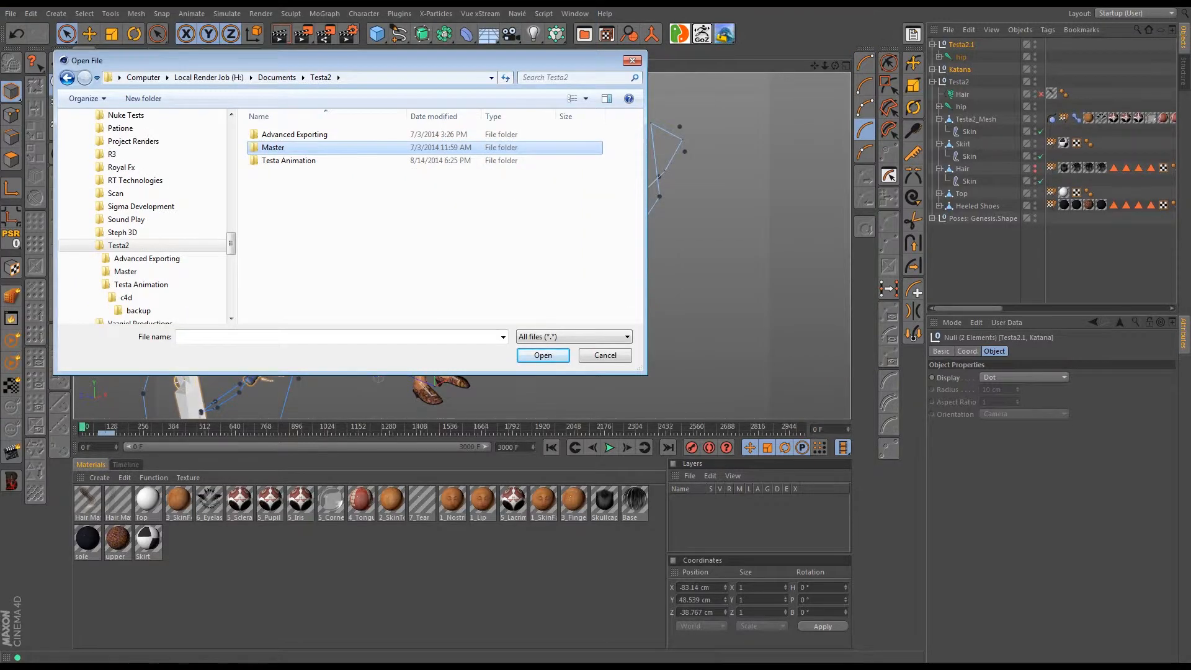
- Open Testa2_03.c4d from the Testa2 Master c4d folder and check the character's motion up to frame 361
double_click(273, 148)
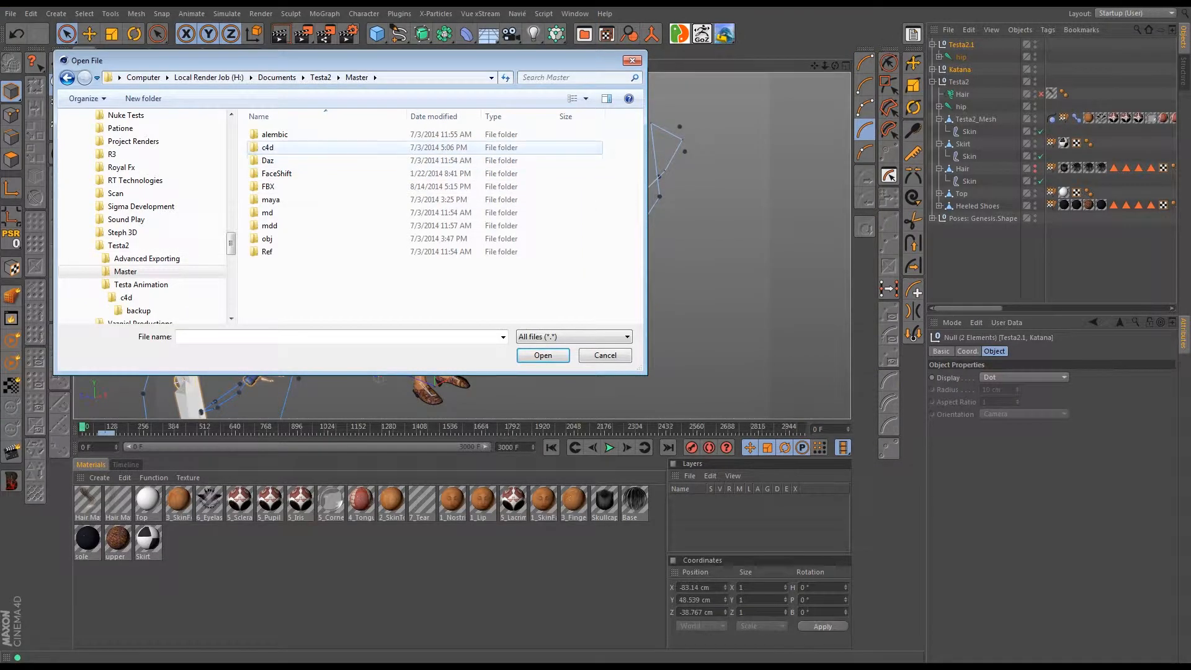
double_click(268, 147)
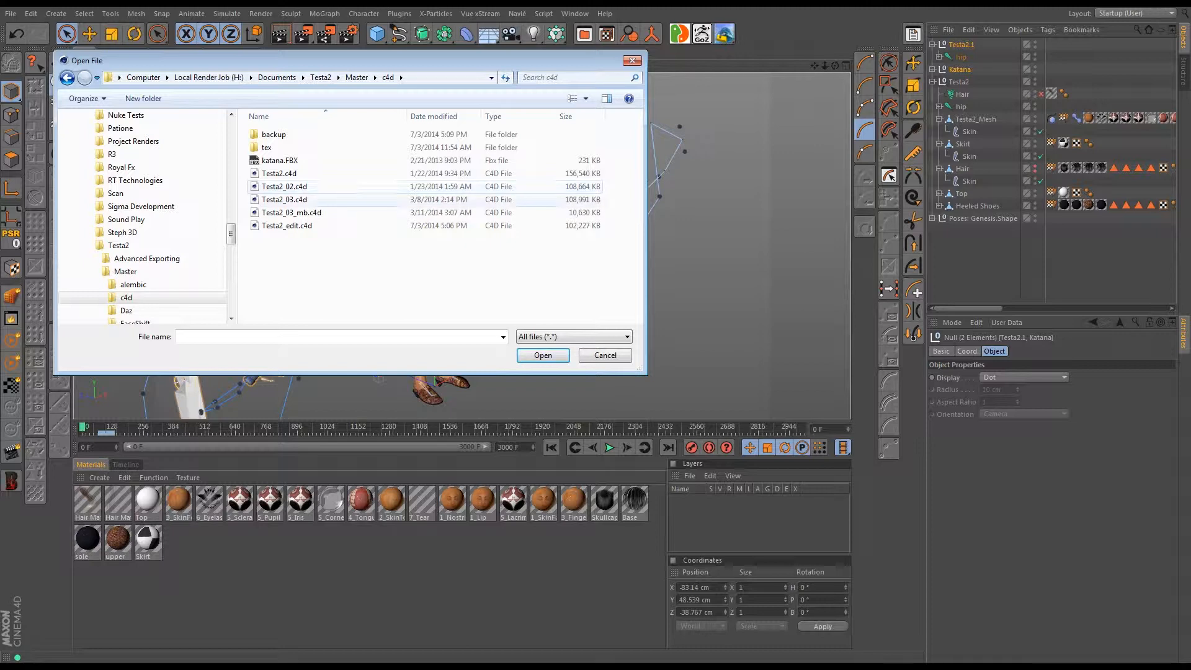
click(285, 199)
click(543, 355)
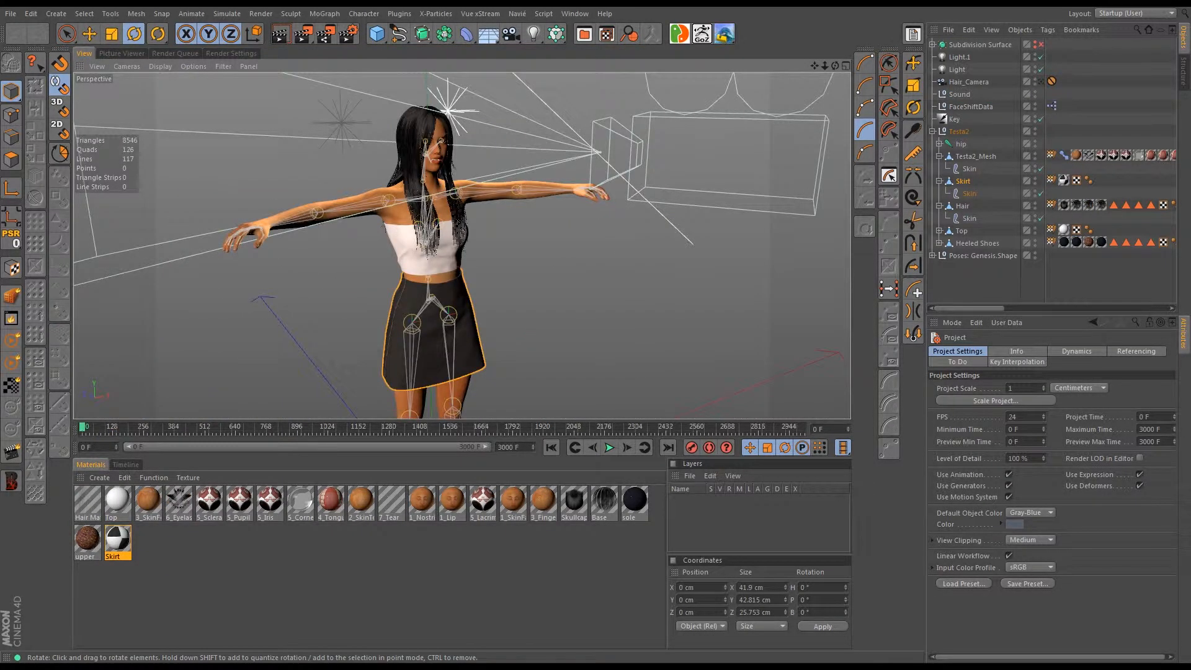
alt+drag(439, 265, 462, 275)
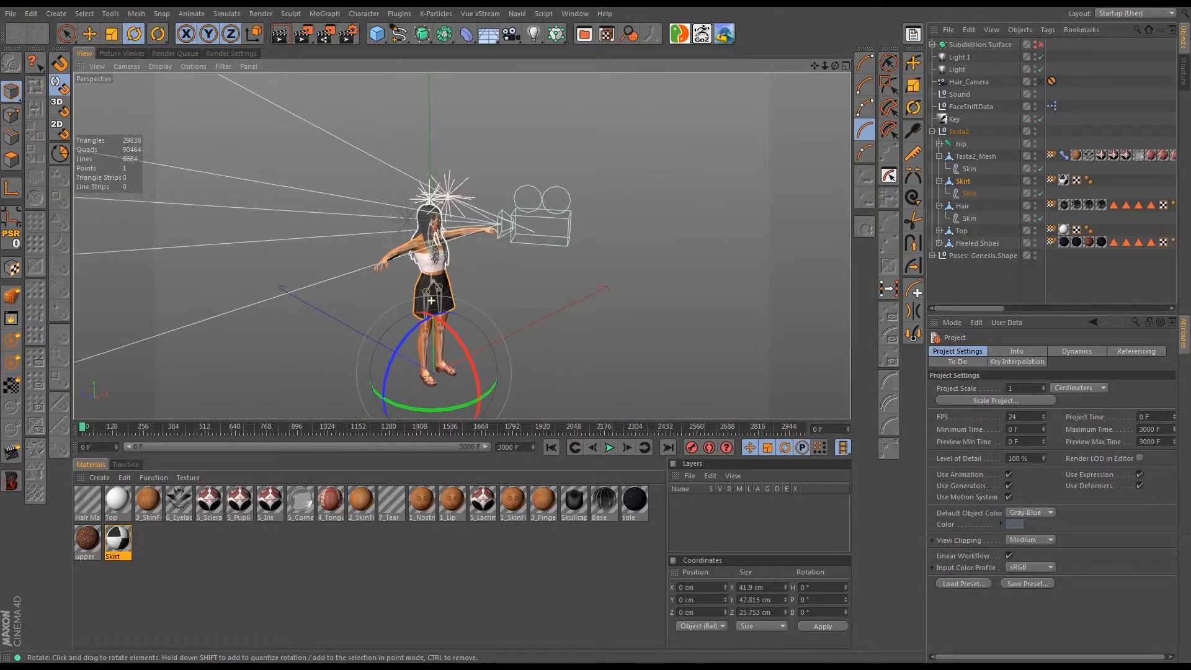
alt+middle_drag(462, 276, 462, 193)
alt+drag(462, 192, 471, 189)
drag(82, 427, 167, 427)
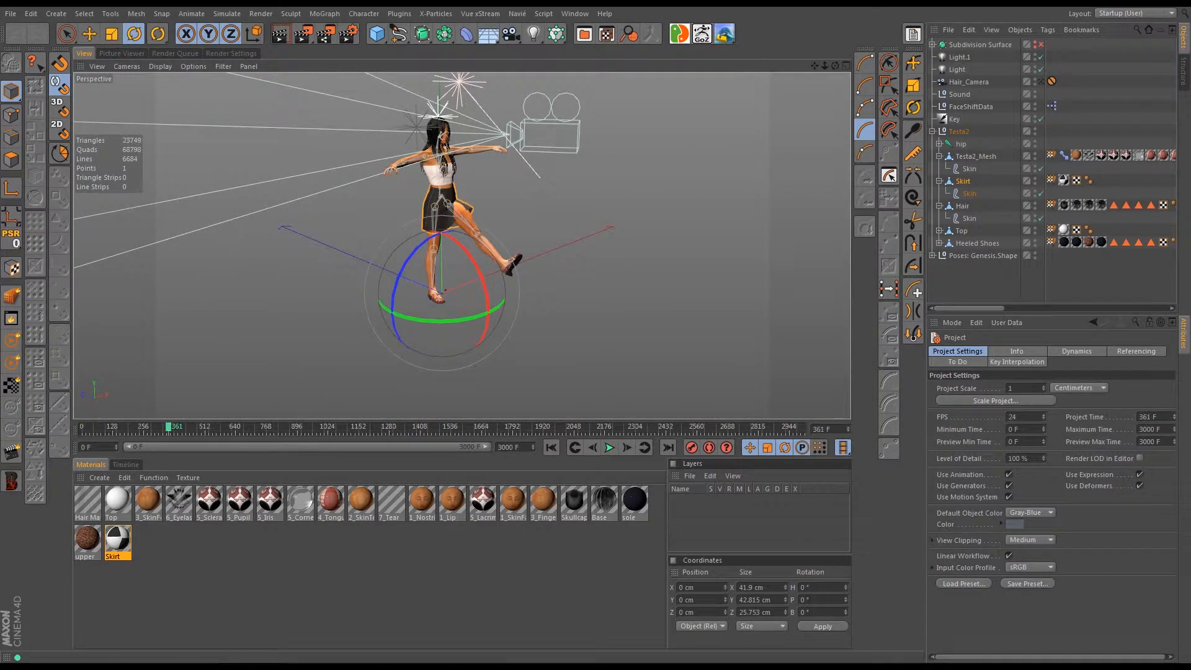
- Open Testa2_03_mb.c4d and review the table scene's motion along the timeline, returning to frame 0
click(10, 13)
click(29, 56)
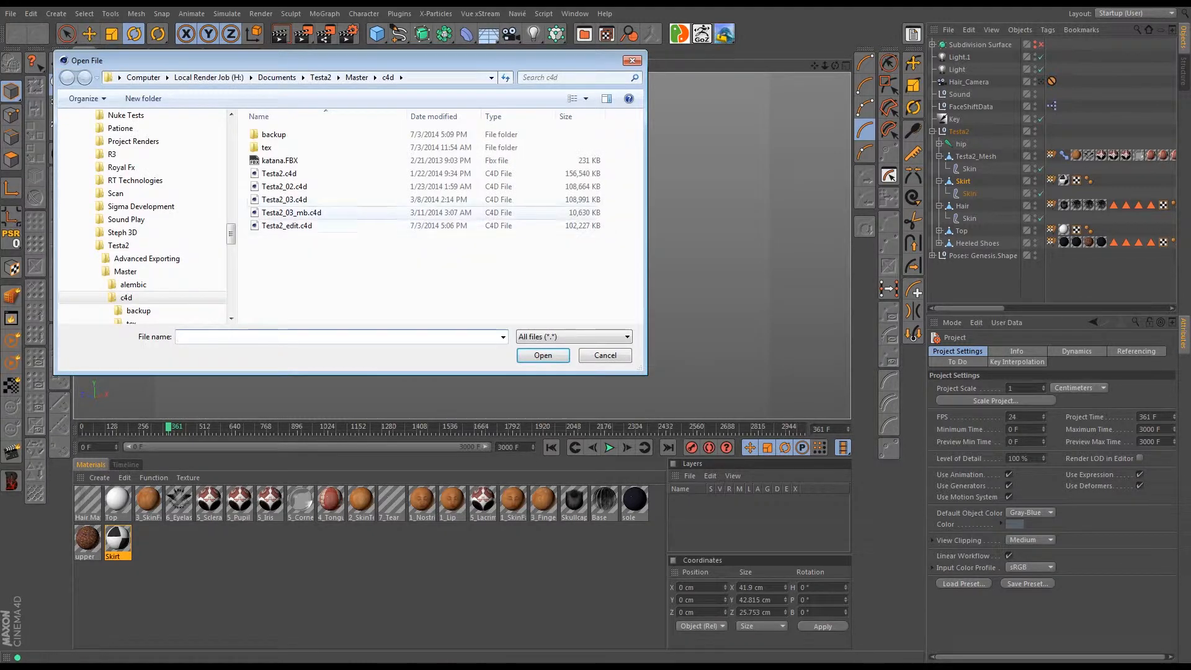
click(284, 186)
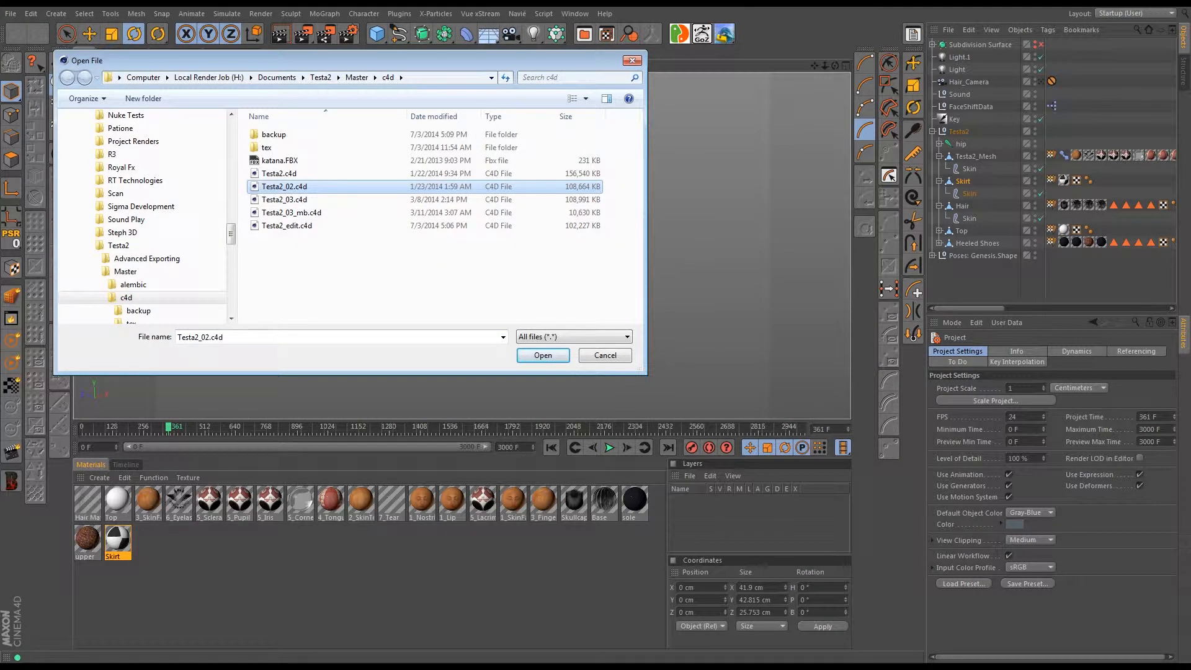
click(292, 212)
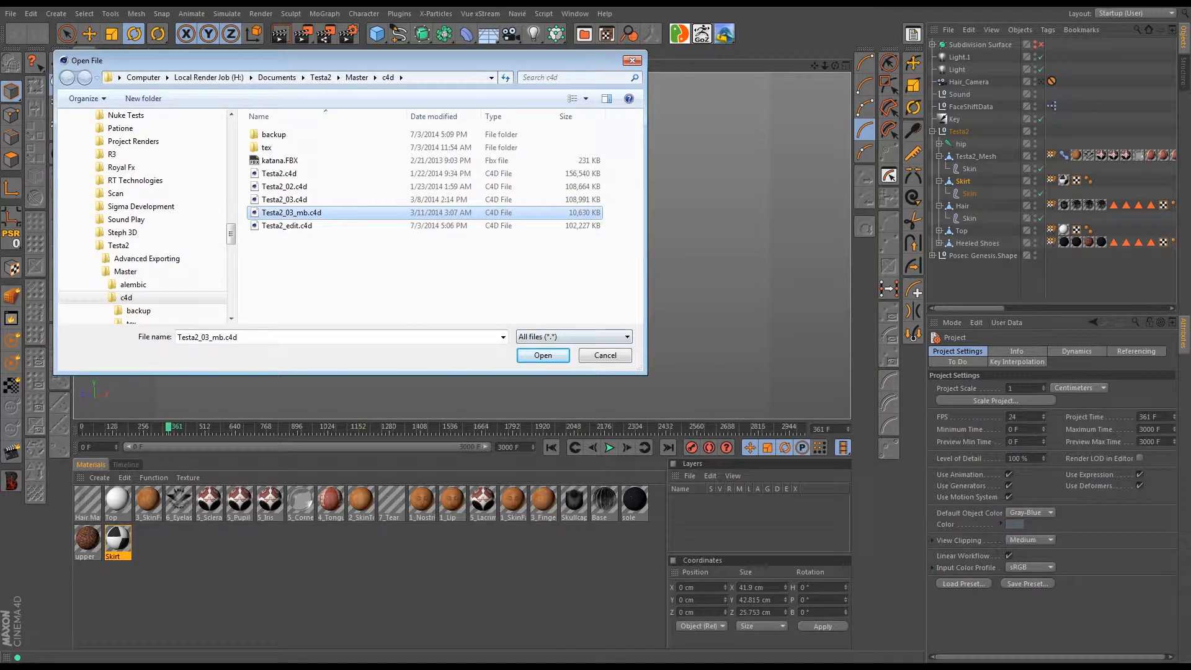
click(543, 355)
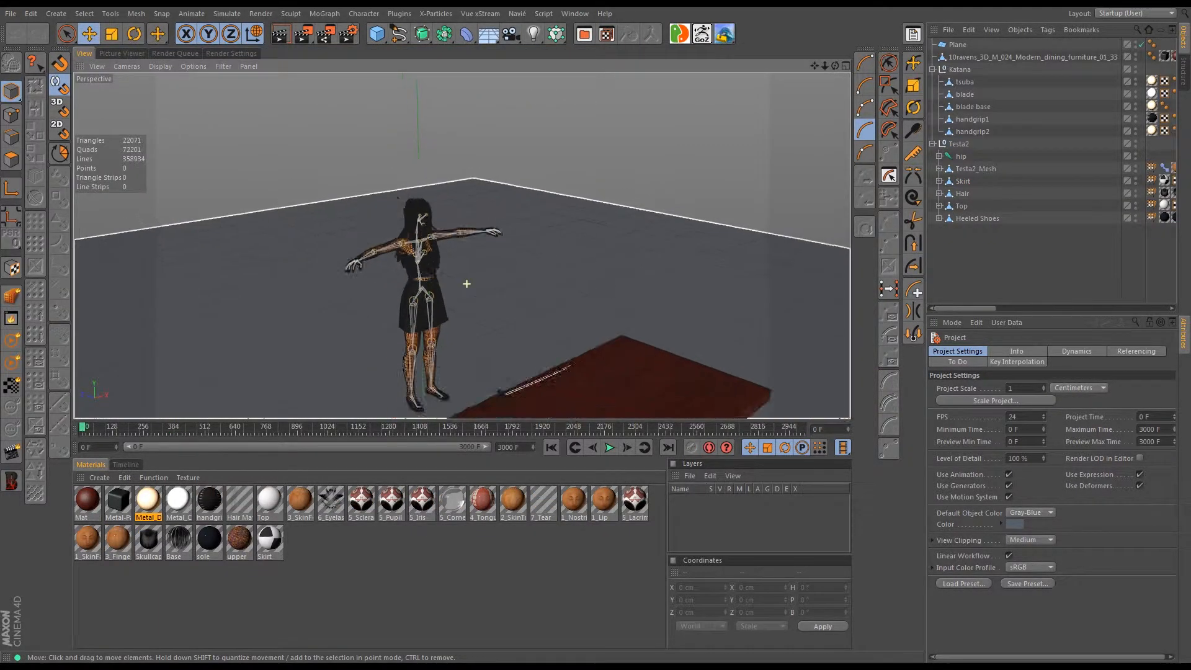
alt+drag(466, 283, 439, 297)
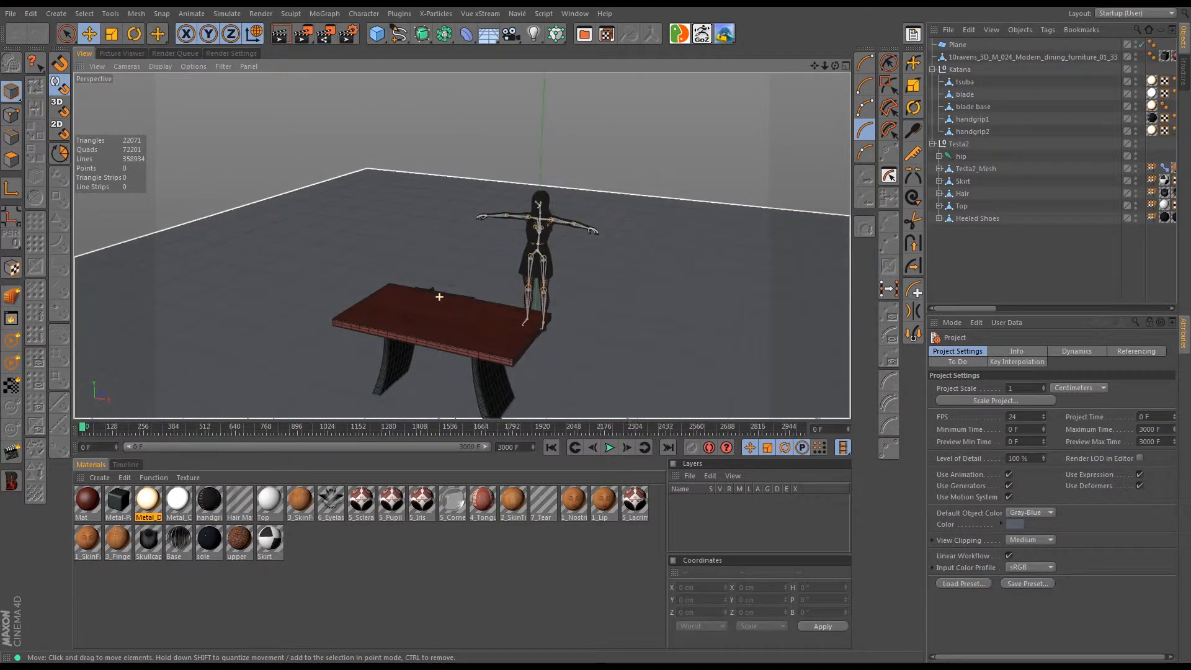
drag(83, 427, 137, 427)
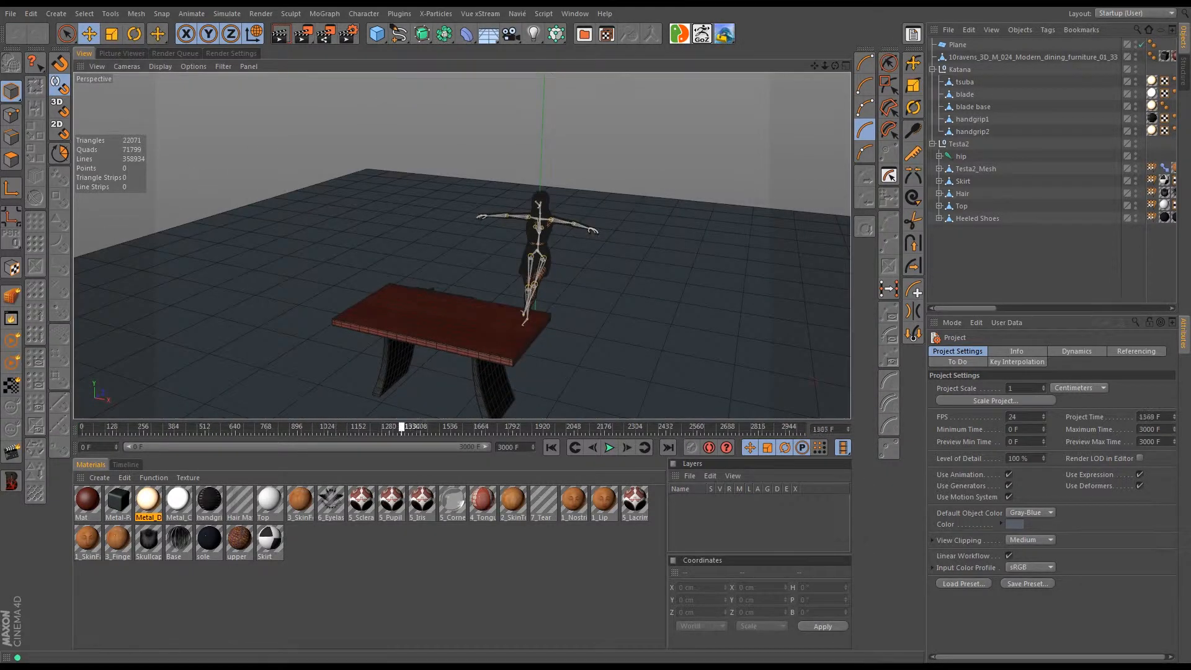
drag(338, 426, 82, 427)
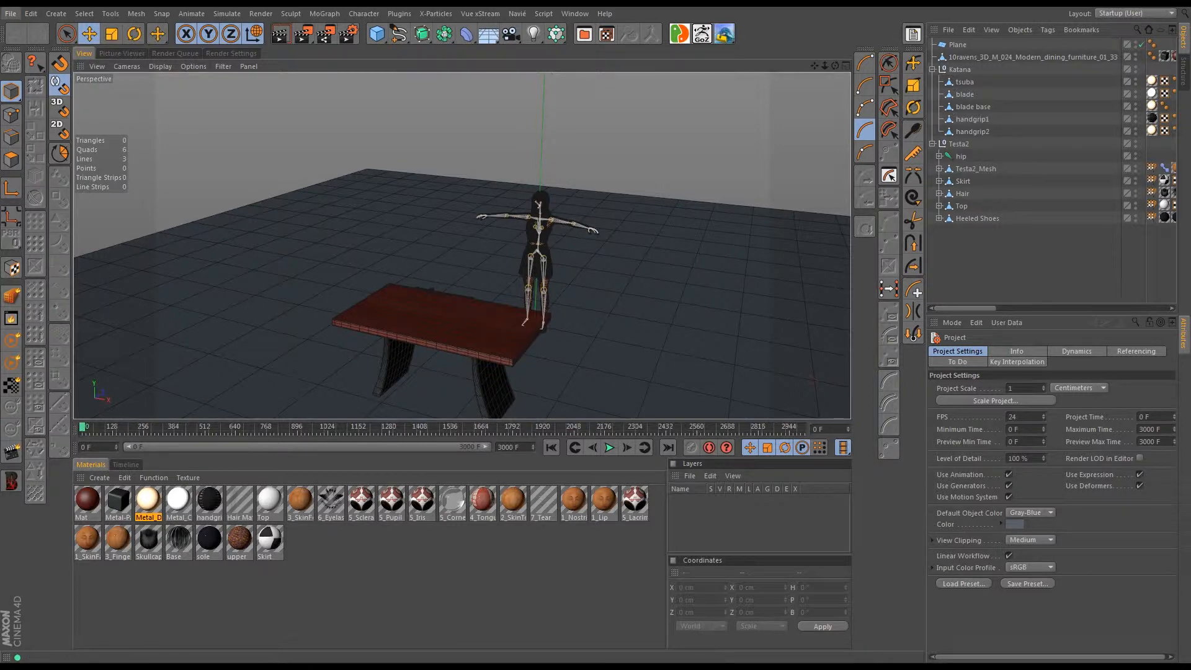
- Save the scene as testa_animation.c4d in the c4d folder of Testa Animation, replacing the existing file
click(10, 13)
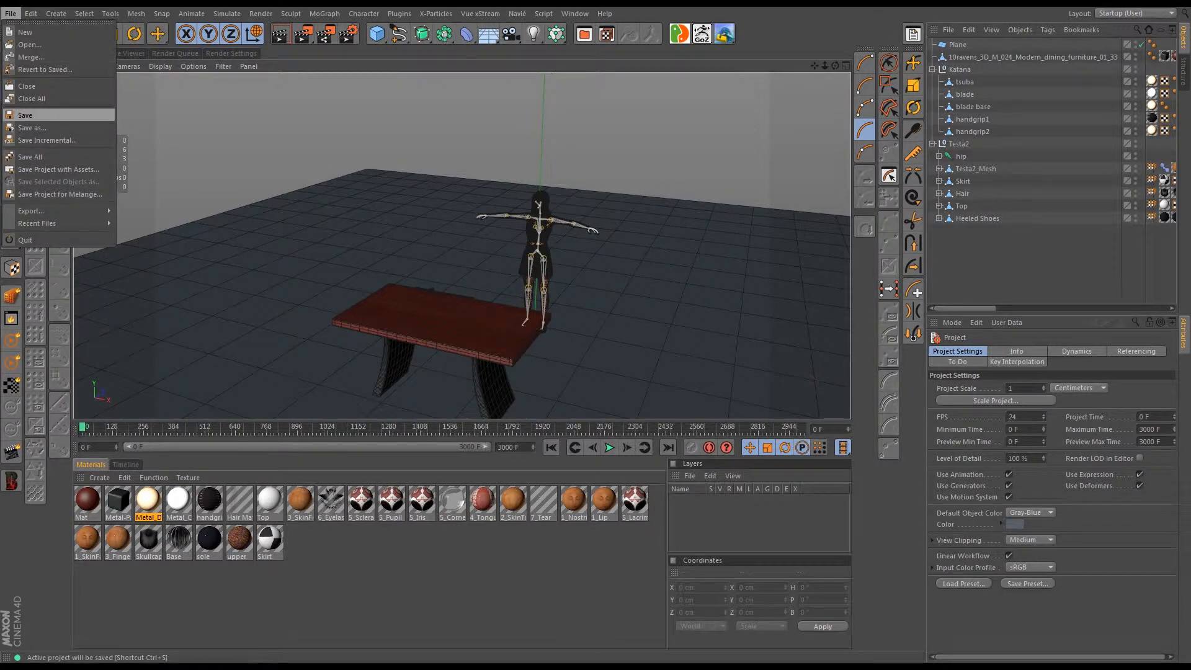
click(31, 128)
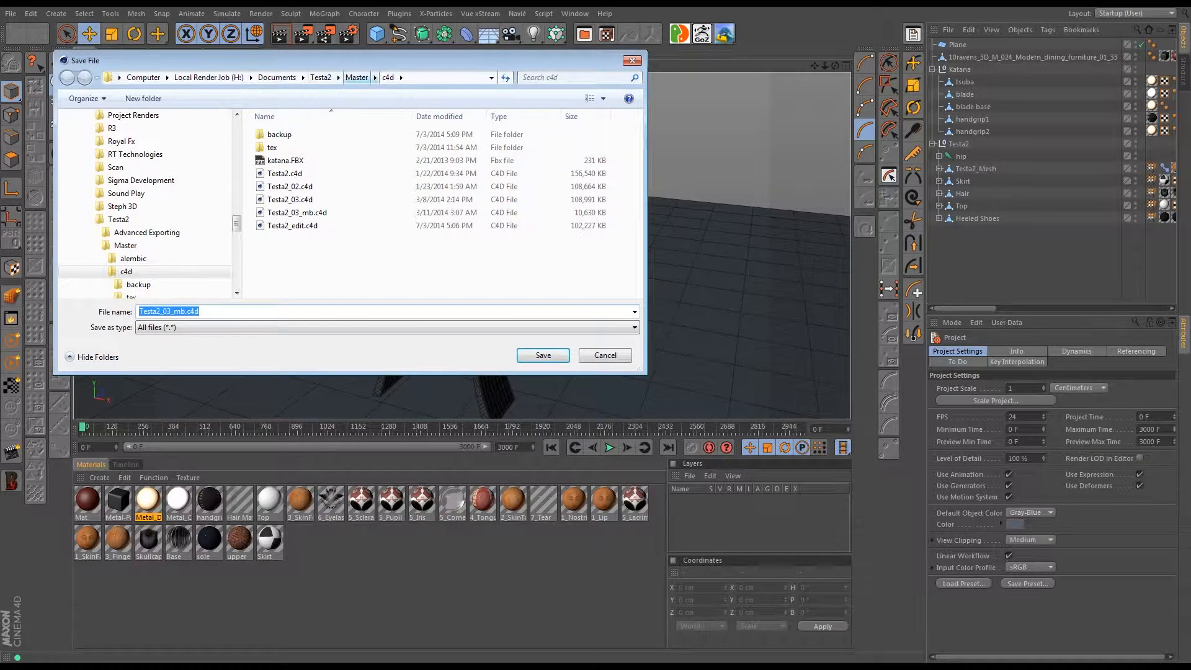
click(320, 77)
double_click(292, 160)
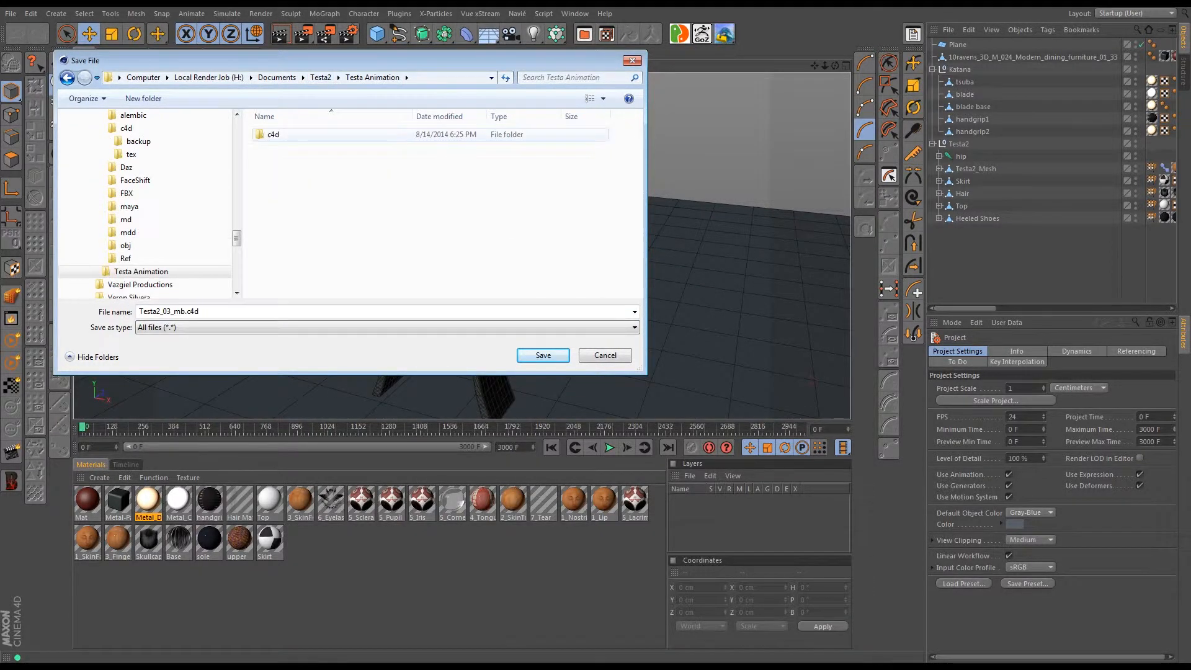
double_click(286, 134)
click(298, 148)
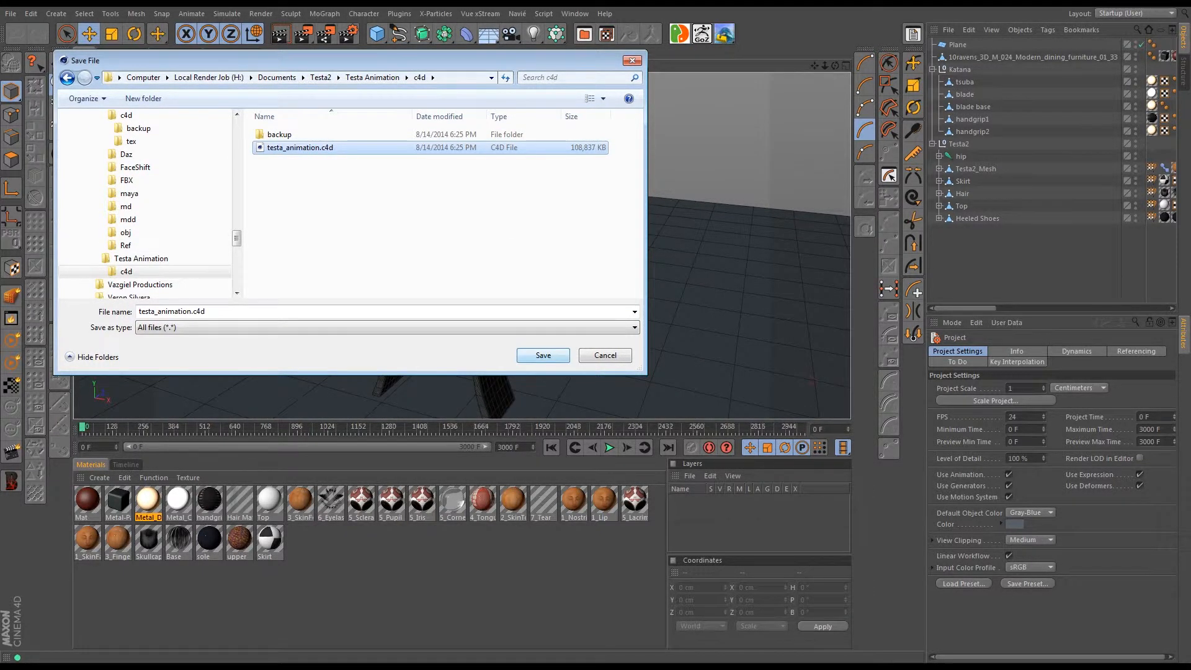
click(543, 355)
key(Return)
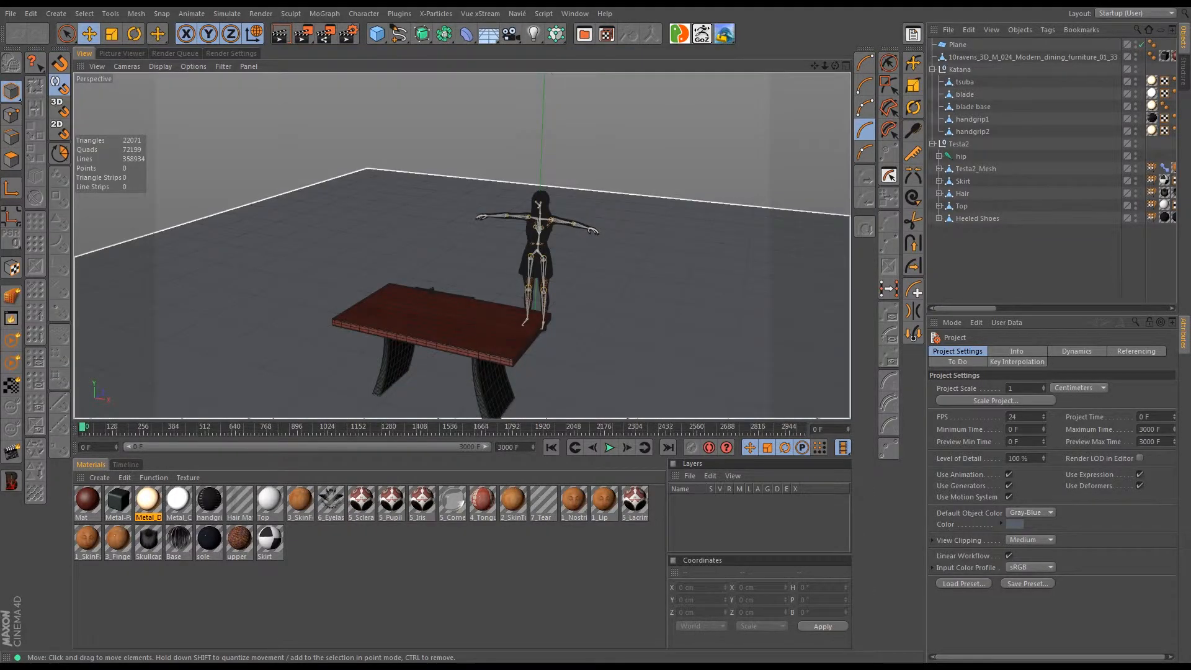
- Try deleting the original Katana null and pasting in the copied Testa2 skeleton and animated Katana
click(932, 144)
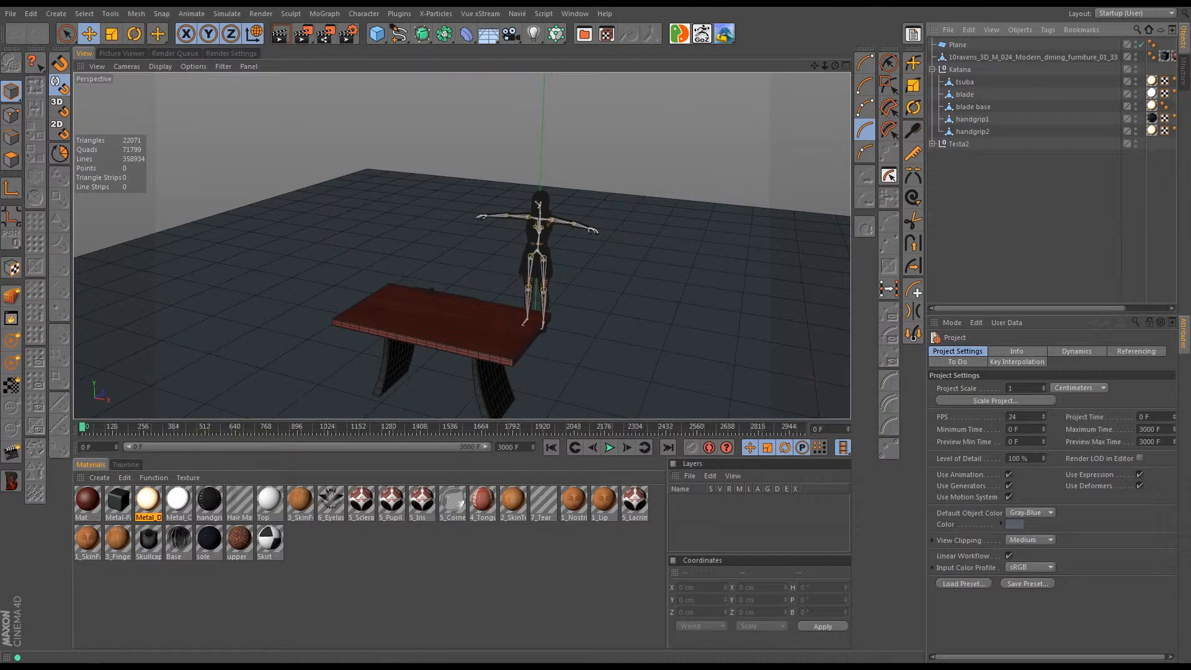
click(932, 70)
click(960, 70)
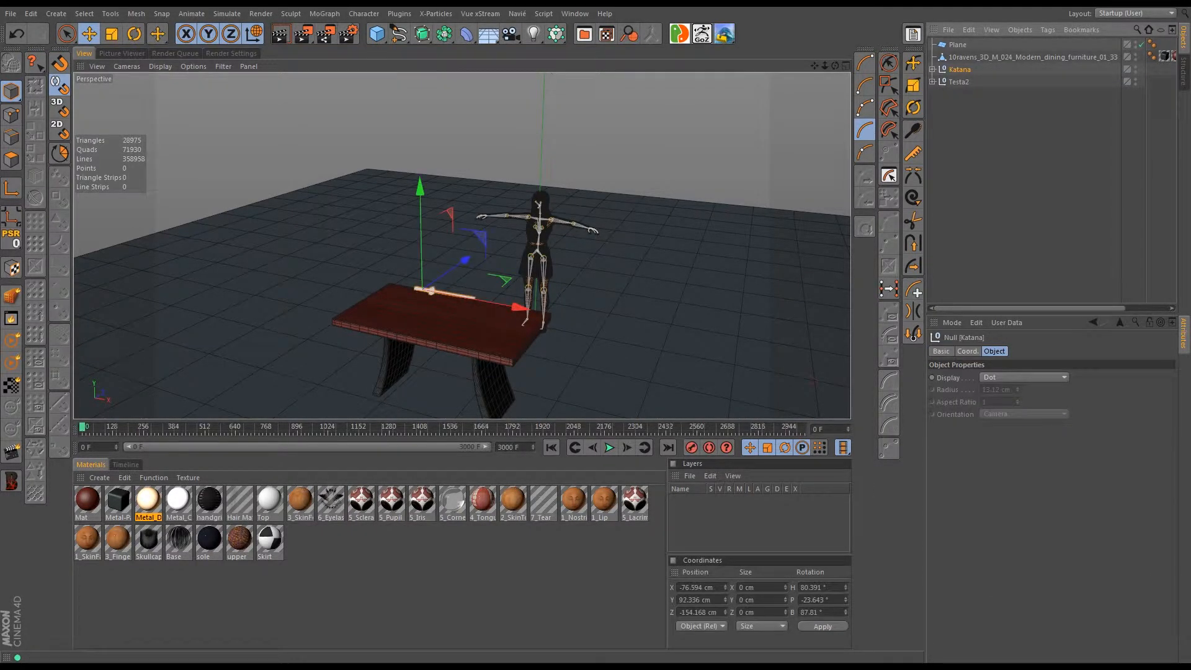
key(Delete)
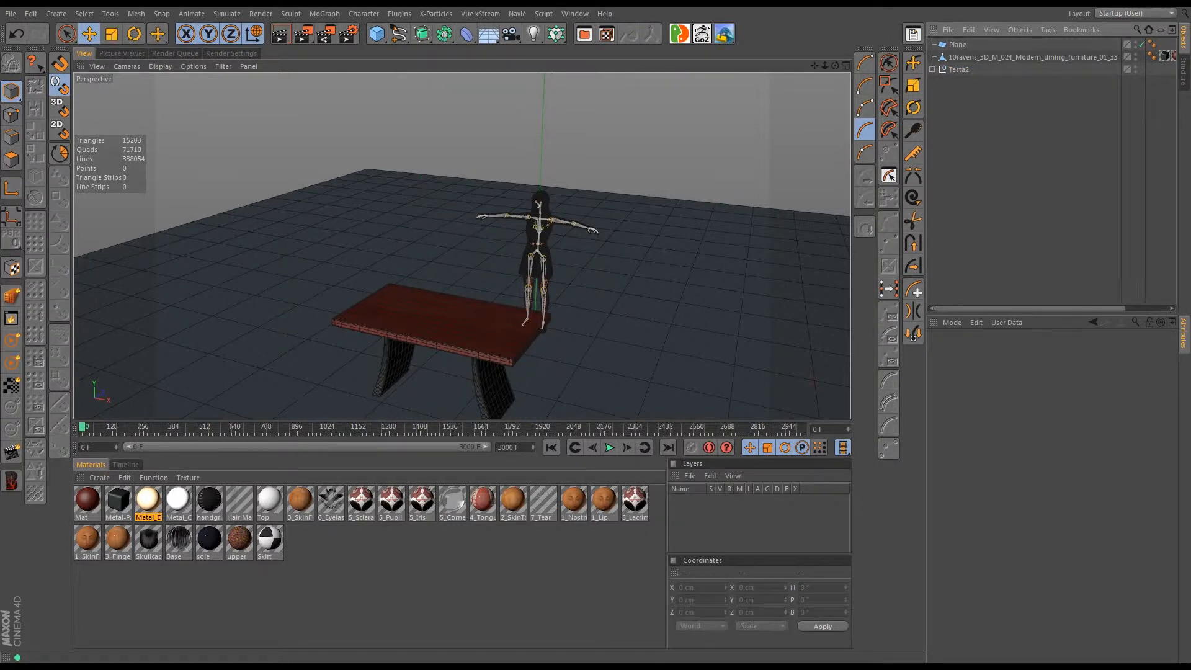
key(ctrl+v)
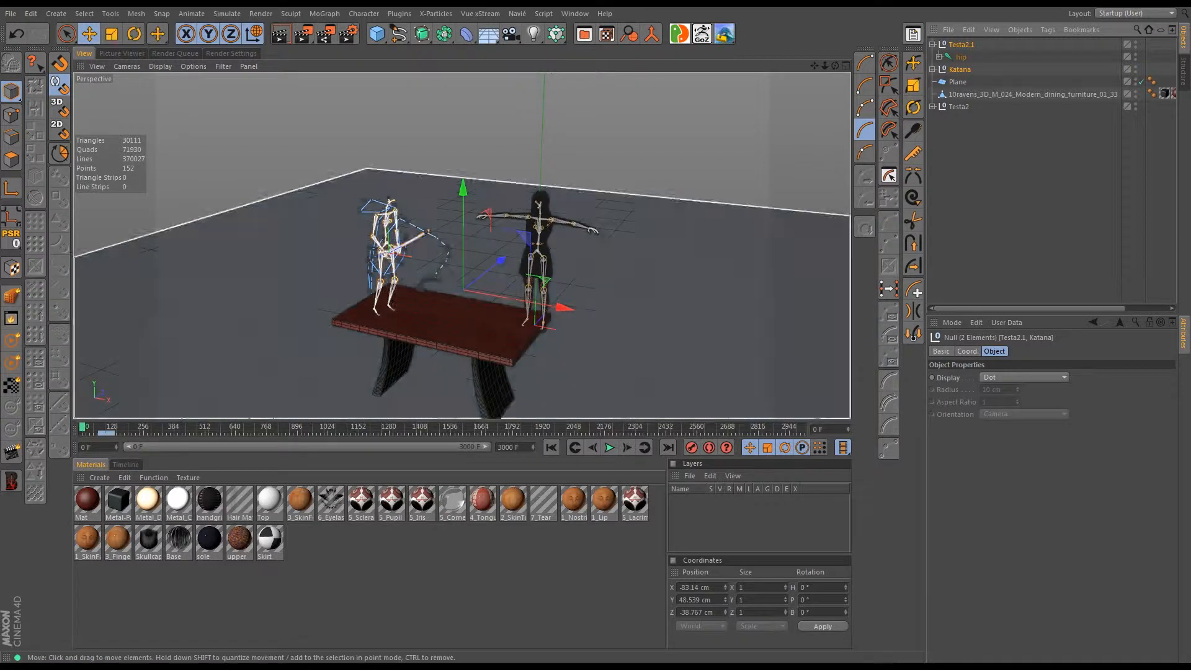
alt+drag(462, 238, 434, 242)
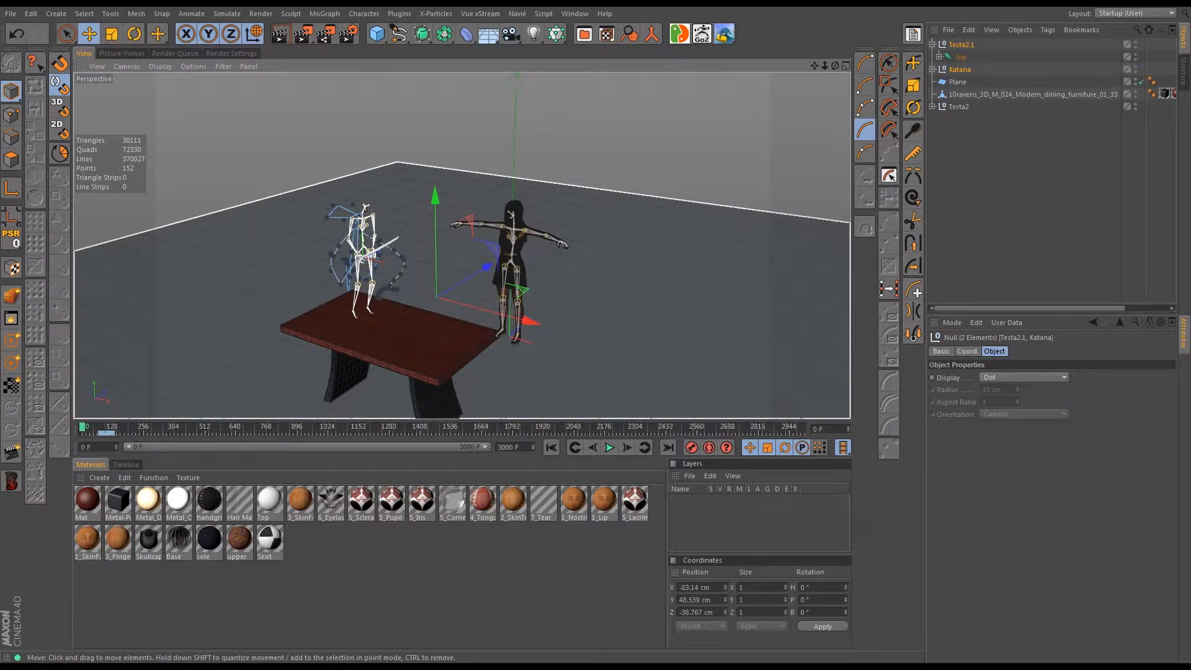
key(ctrl+z)
click(1017, 179)
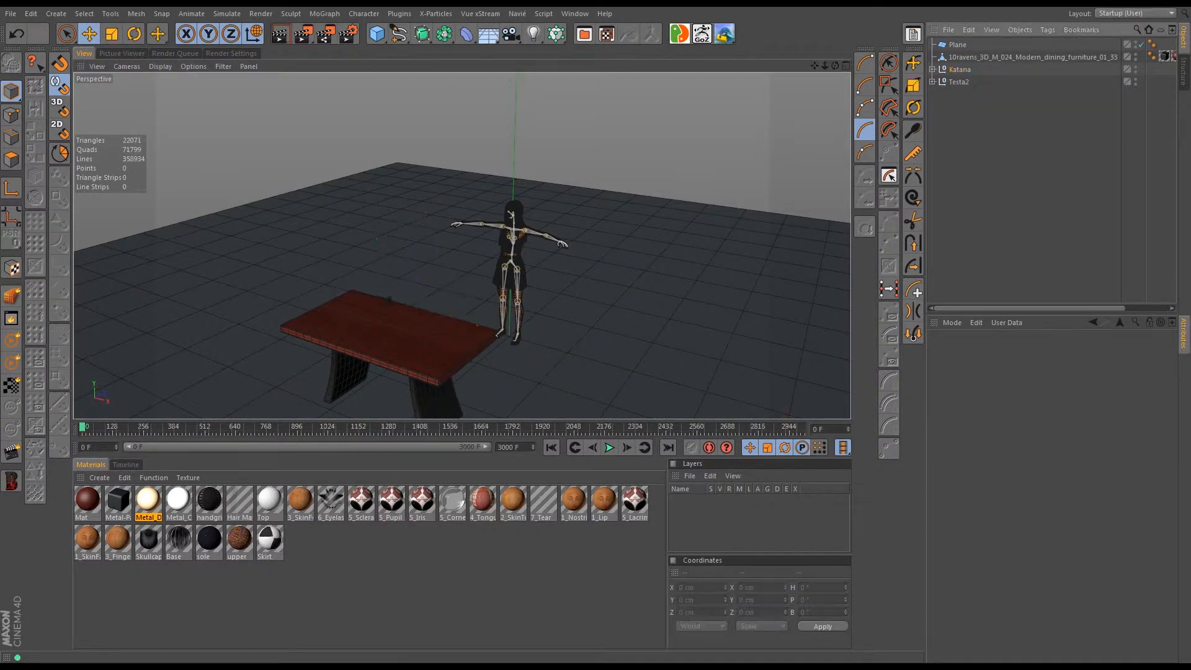
- Paste the copied Testa2 skeleton and Katana alongside the originals and inspect both characters around frame 534
key(ctrl+v)
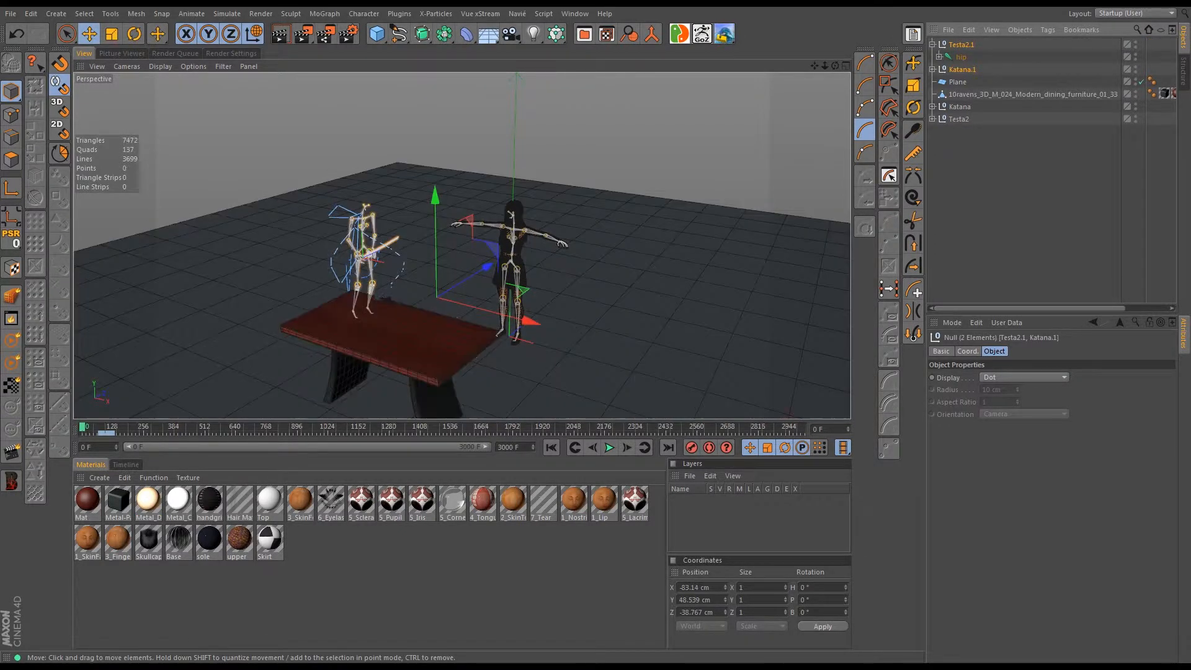
drag(83, 427, 123, 427)
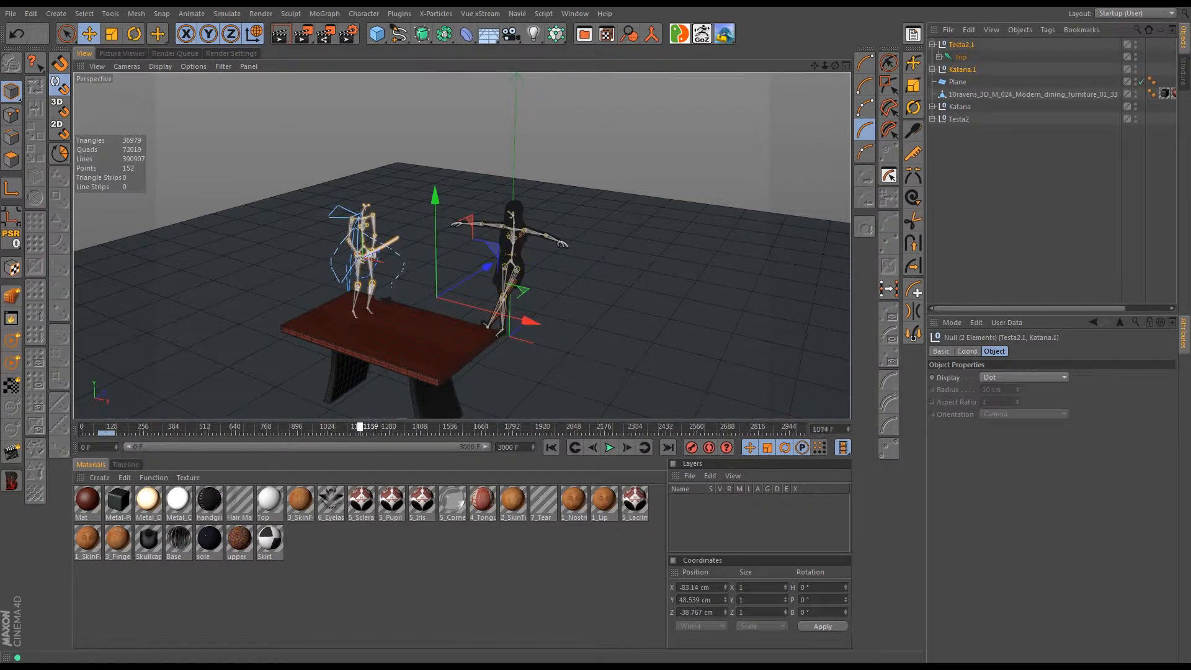
drag(360, 426, 146, 427)
scroll(428, 197, down, 2)
scroll(427, 197, up, 4)
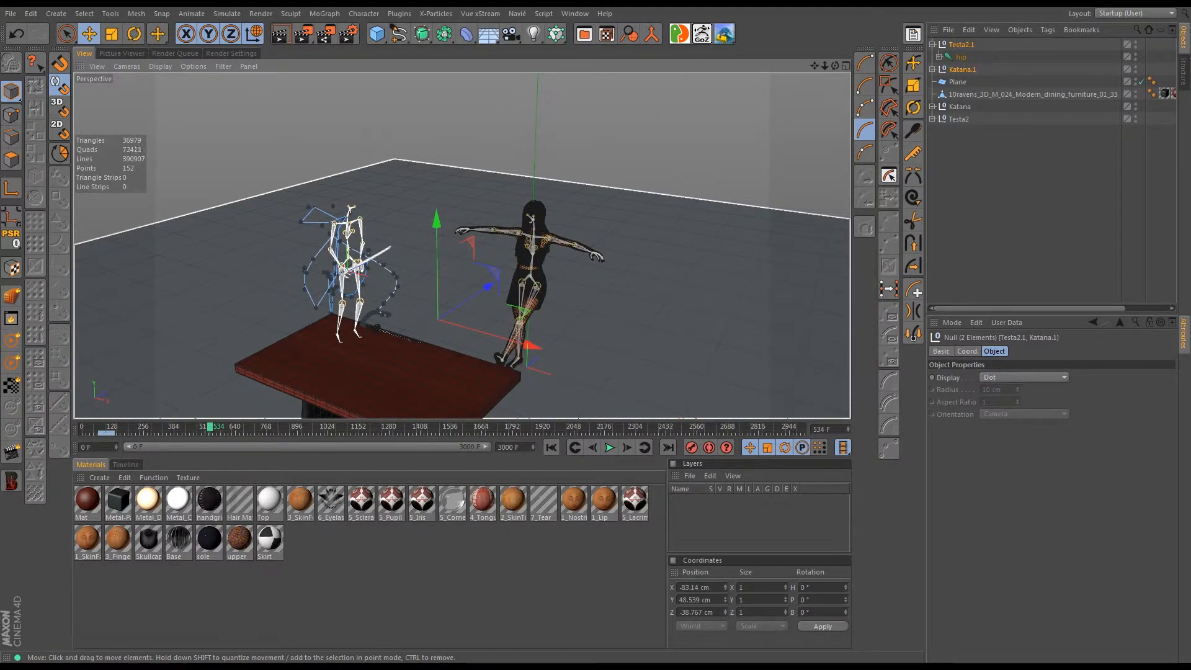
scroll(379, 334, up, 5)
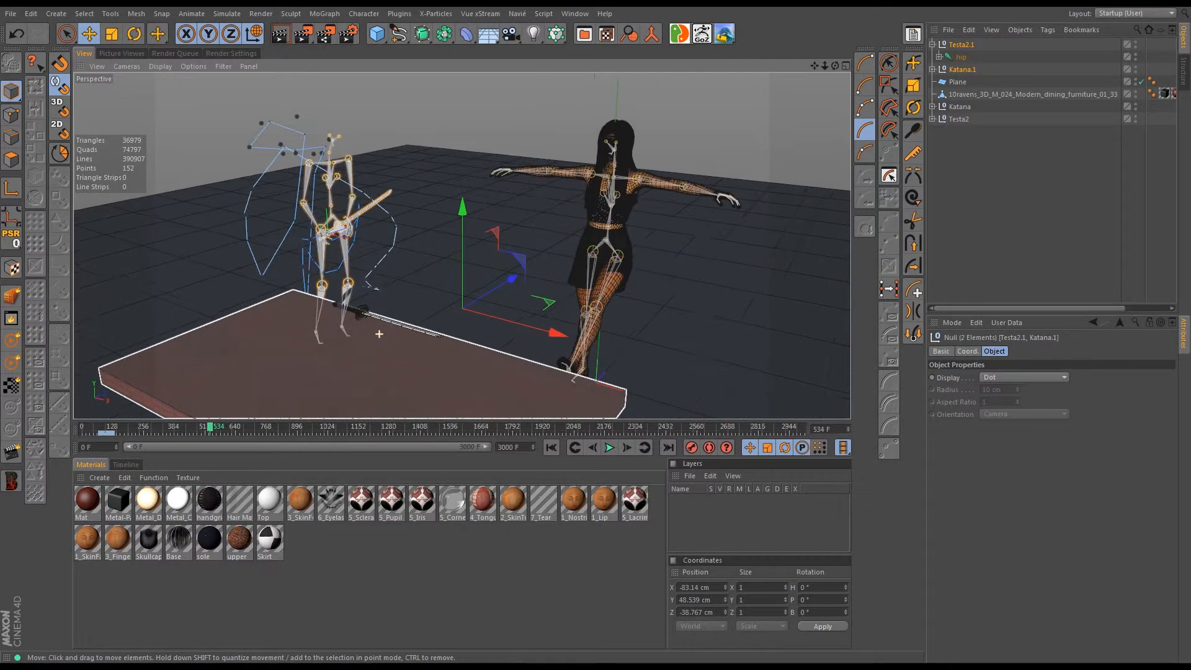
- Examine the pasted skeleton and katana against the original character, table and sword from several angles
alt+middle_drag(379, 334, 505, 305)
mouse_move(505, 305)
alt+mouse_down()
mouse_move(626, 341)
mouse_move(564, 288)
mouse_move(506, 305)
alt+mouse_up()
alt+drag(505, 305, 393, 342)
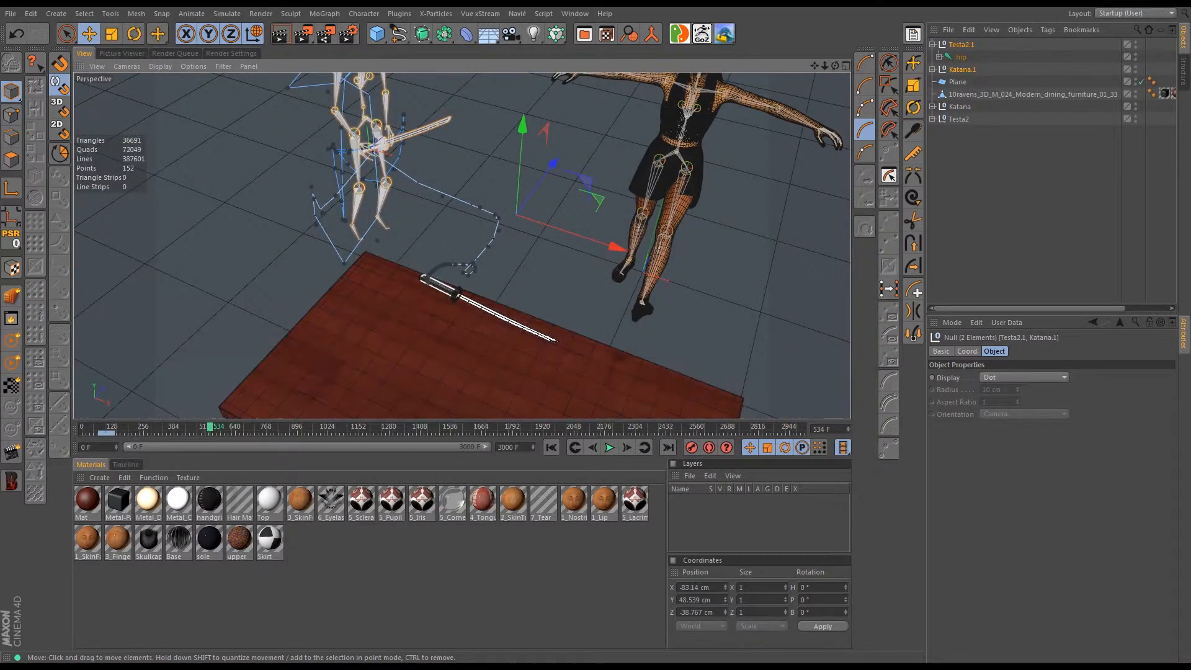
alt+drag(415, 295, 456, 291)
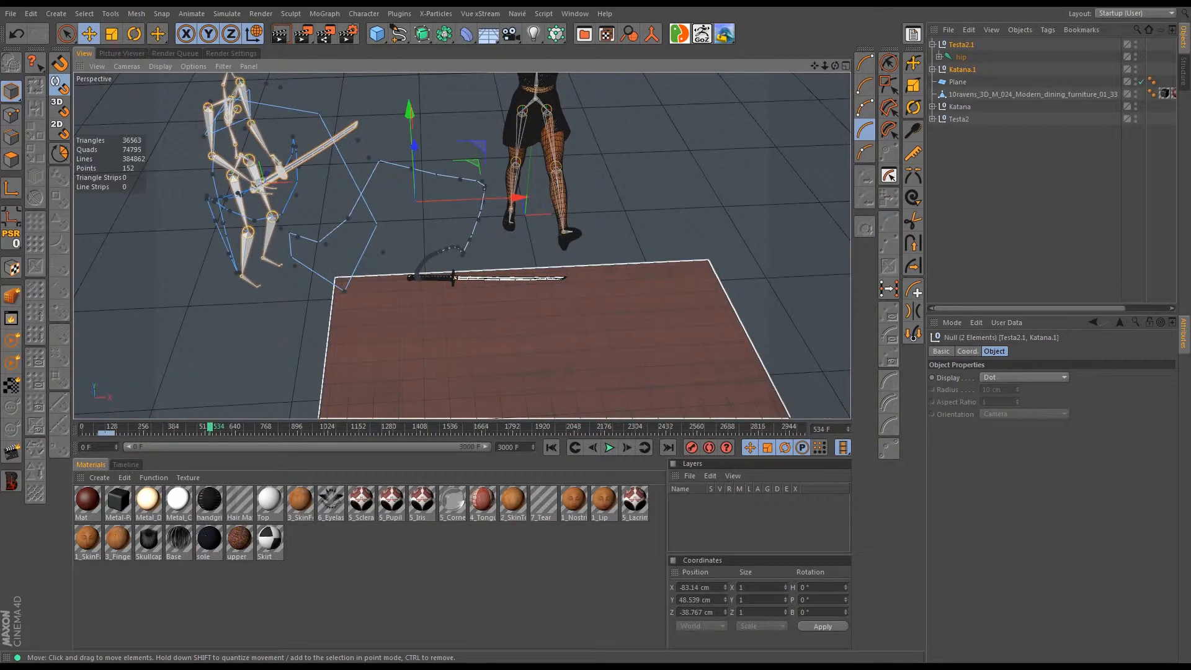
alt+drag(484, 310, 426, 289)
alt+middle_drag(396, 155, 459, 244)
alt+drag(459, 244, 441, 224)
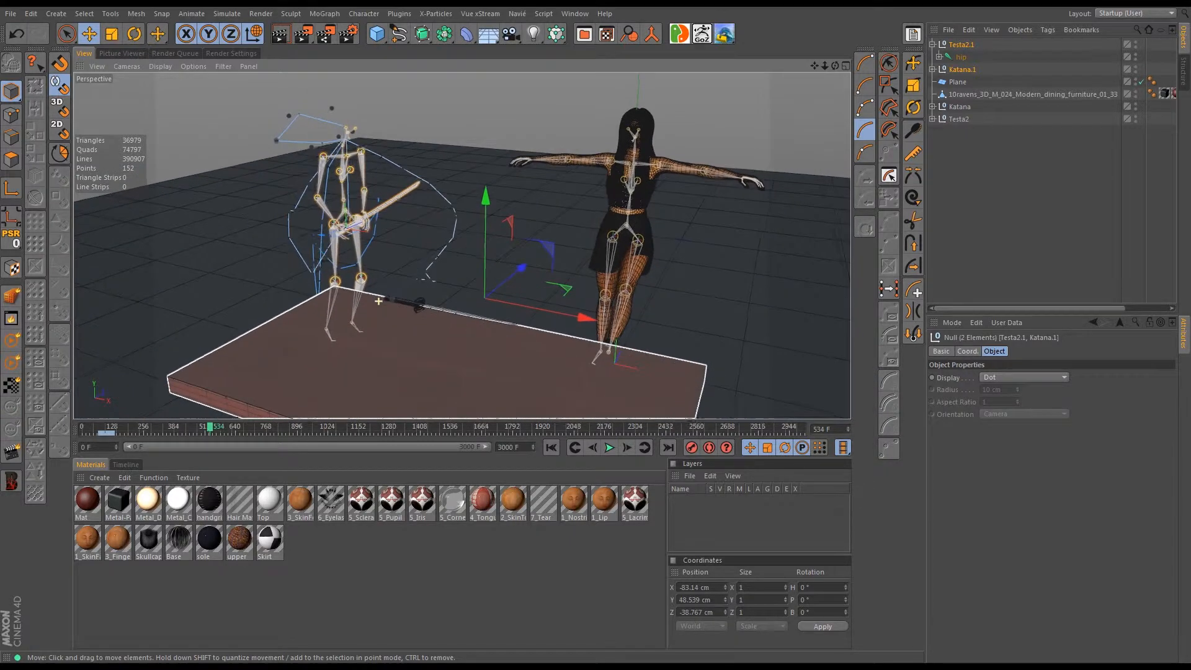
alt+middle_drag(390, 312, 396, 298)
alt+drag(396, 299, 388, 289)
alt+middle_drag(396, 299, 423, 314)
alt+drag(460, 244, 431, 233)
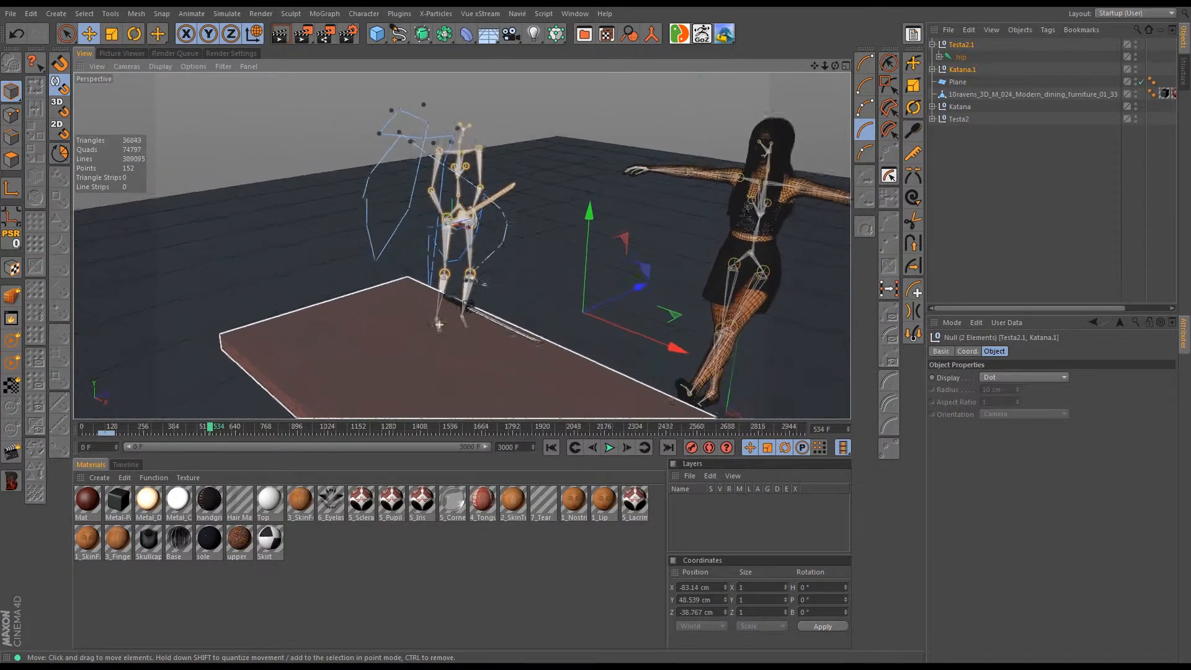
alt+middle_drag(431, 234, 465, 250)
alt+drag(443, 310, 518, 348)
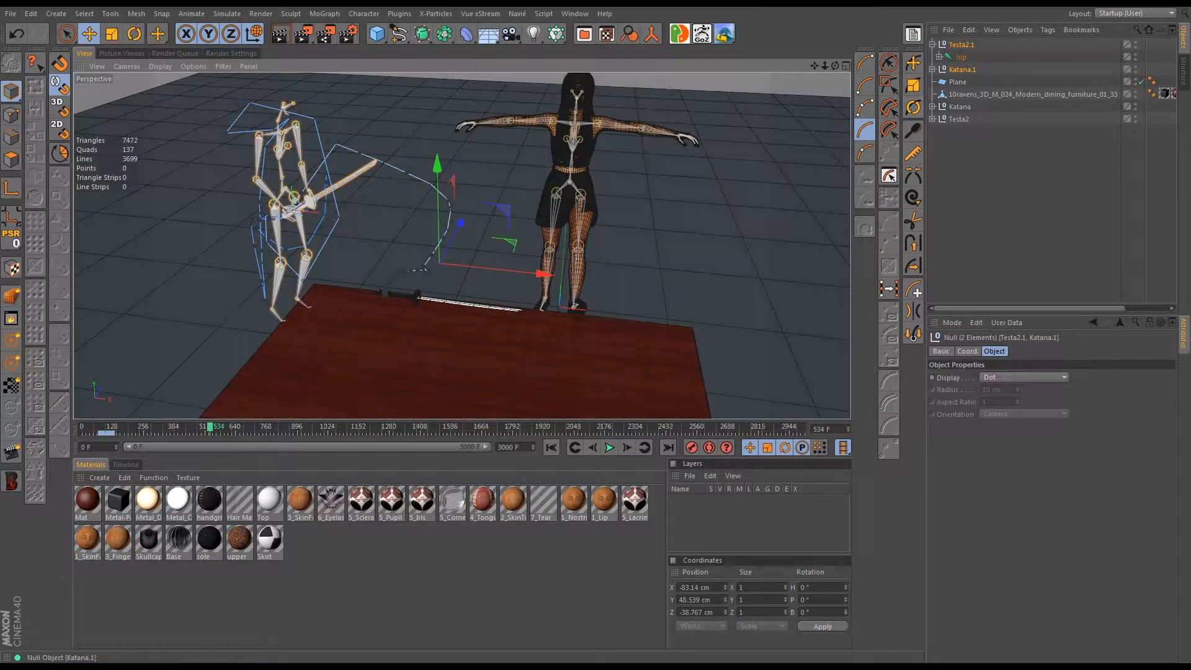
- Add a Retarget tag to the original Katana null, with Katana.1 as source and Katana as target
click(962, 69)
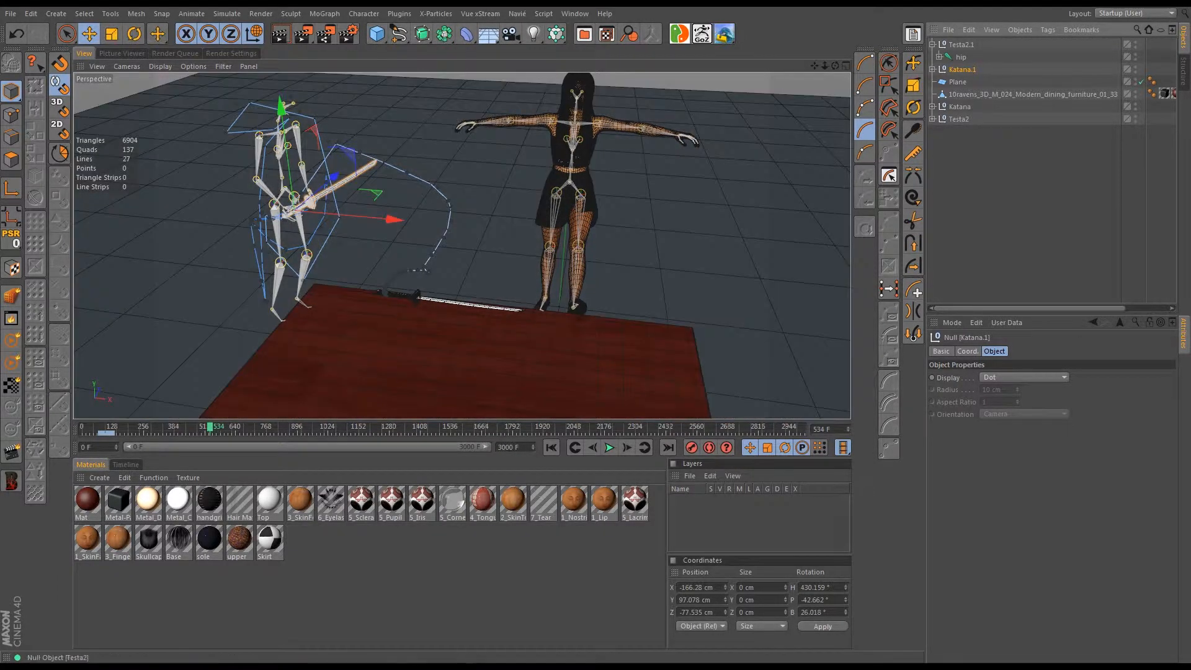
click(959, 107)
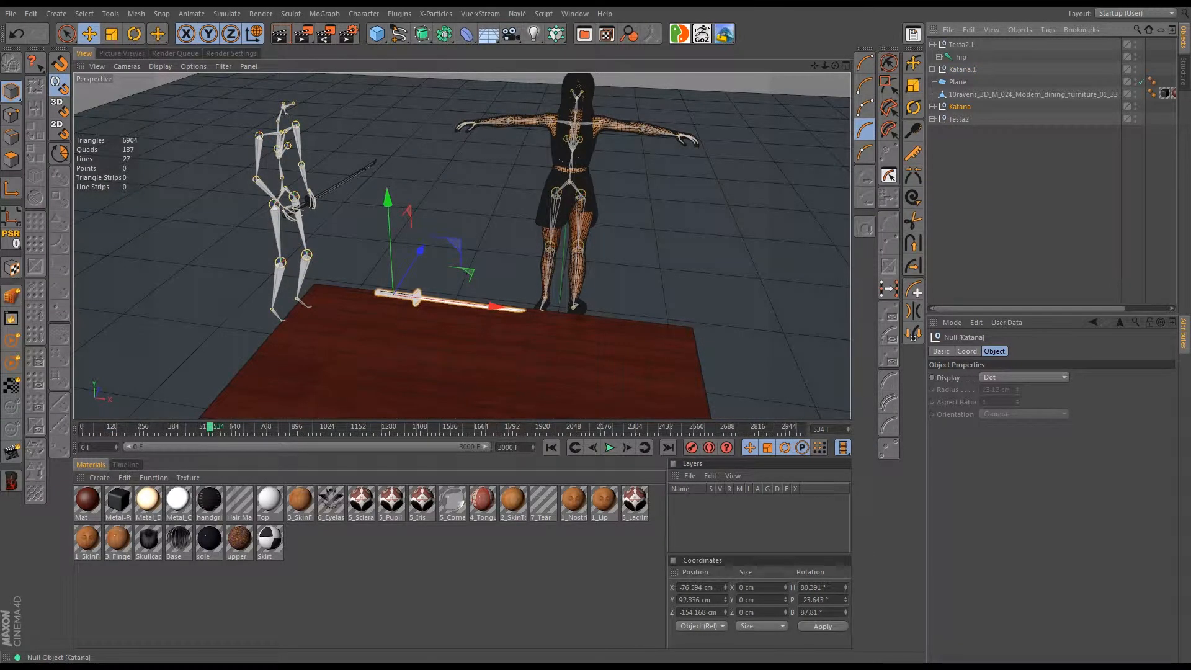
right_click(962, 108)
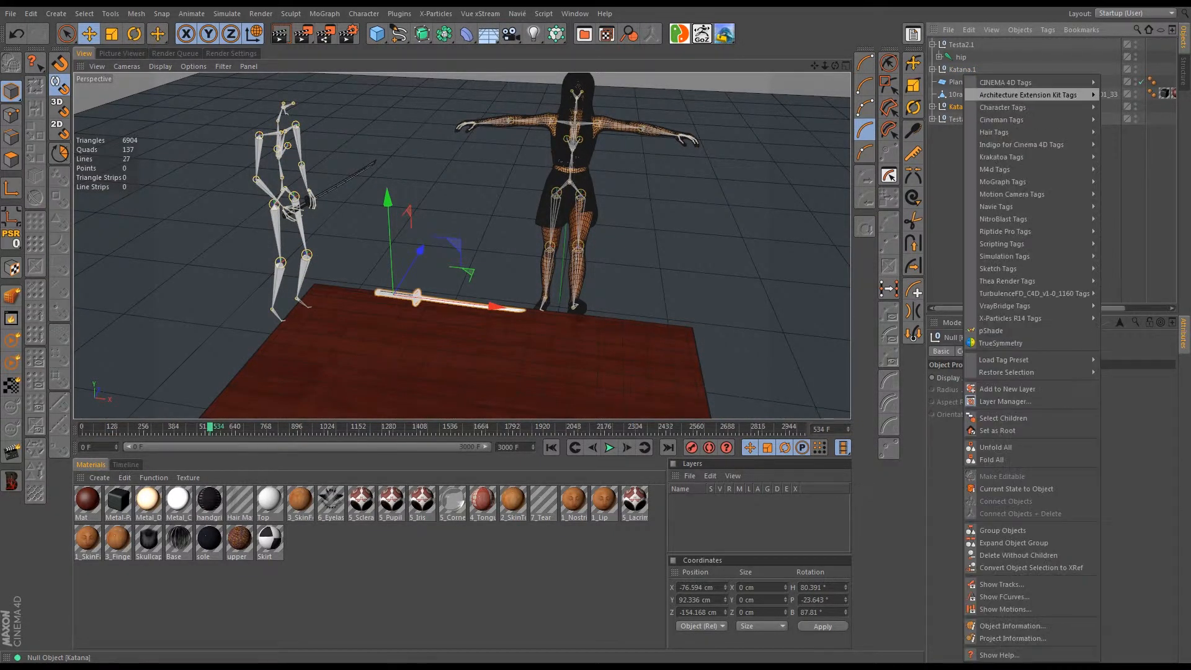
mouse_move(1005, 83)
mouse_move(1017, 107)
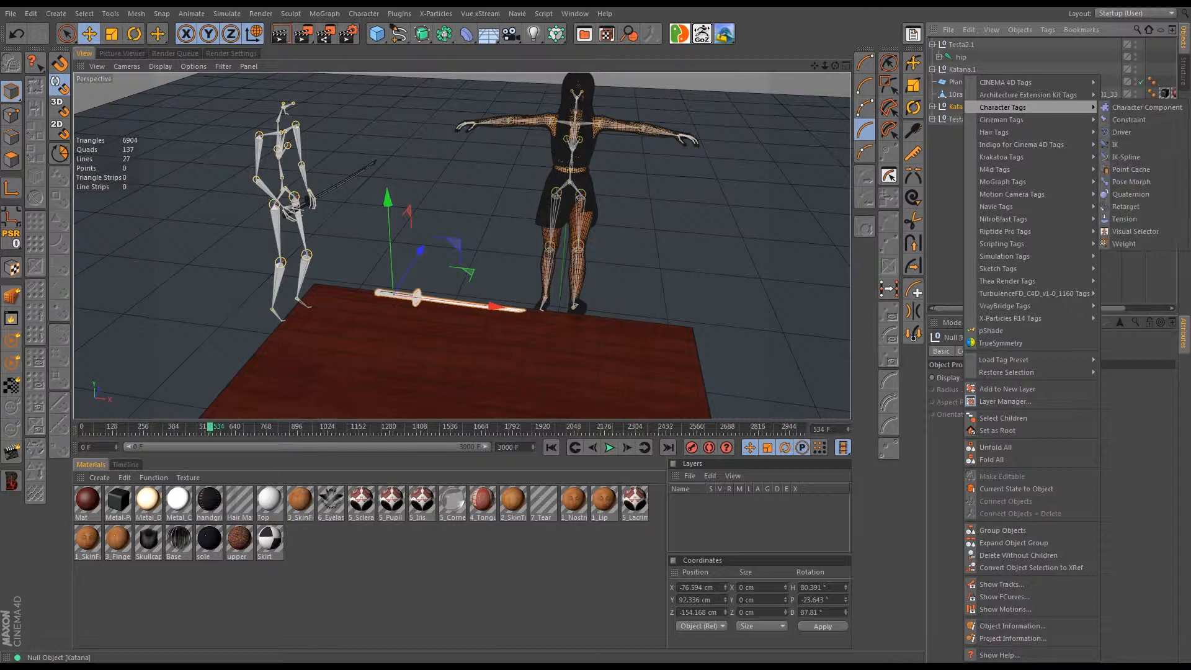
click(1125, 206)
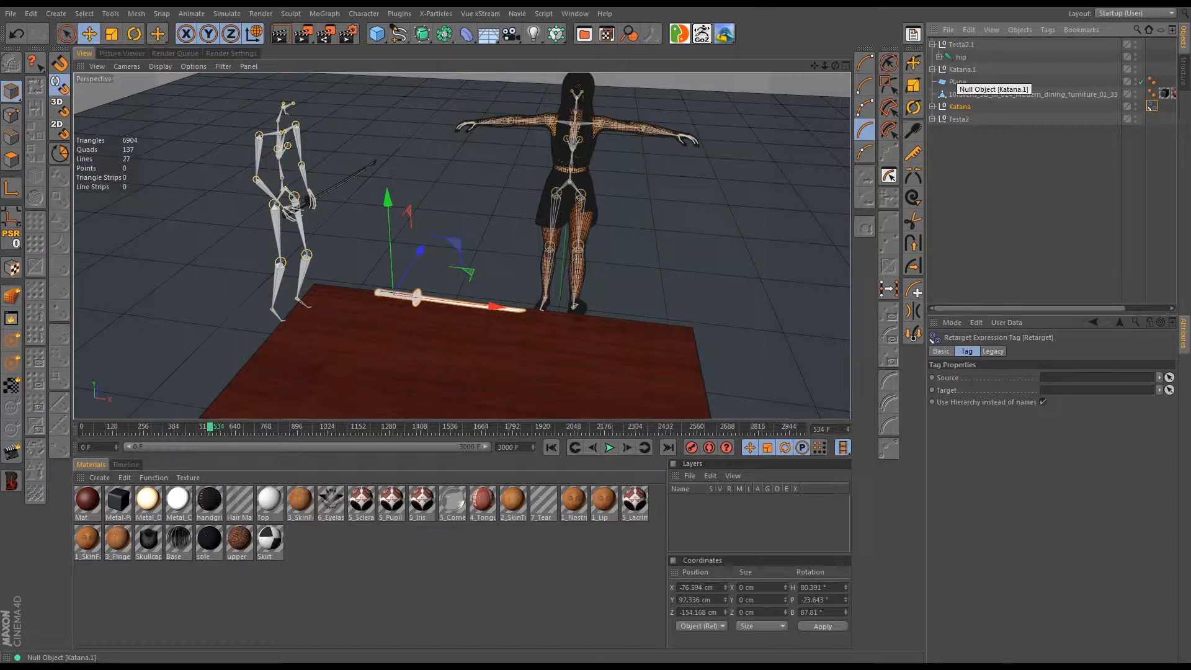
click(958, 70)
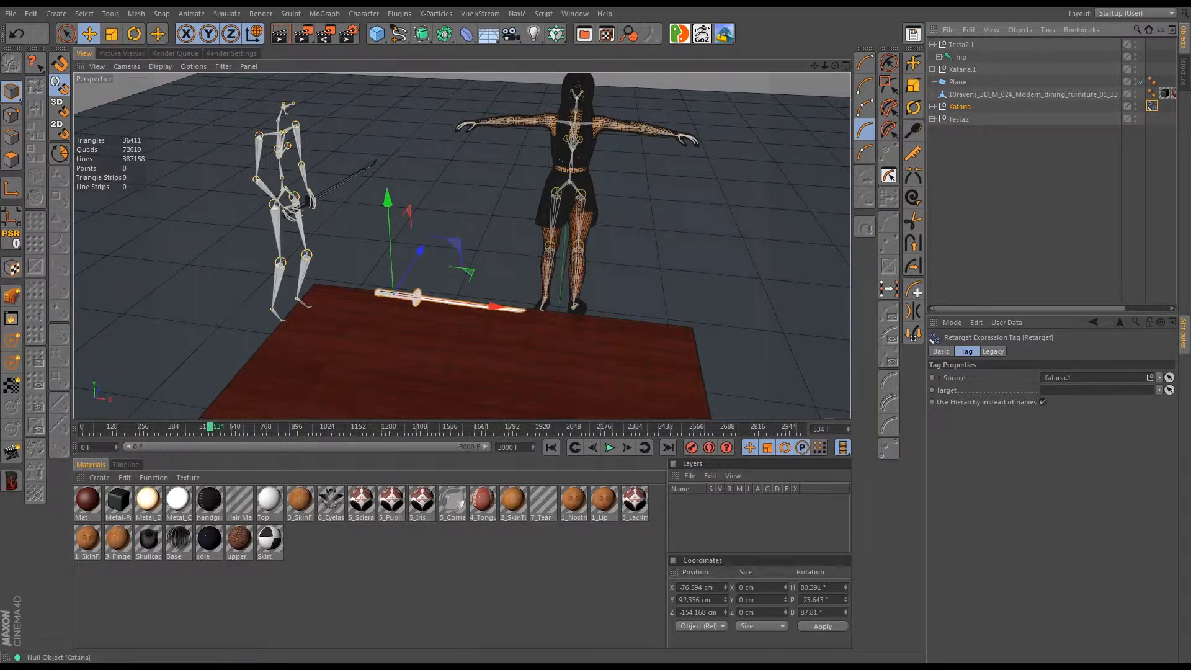
drag(959, 107, 1079, 390)
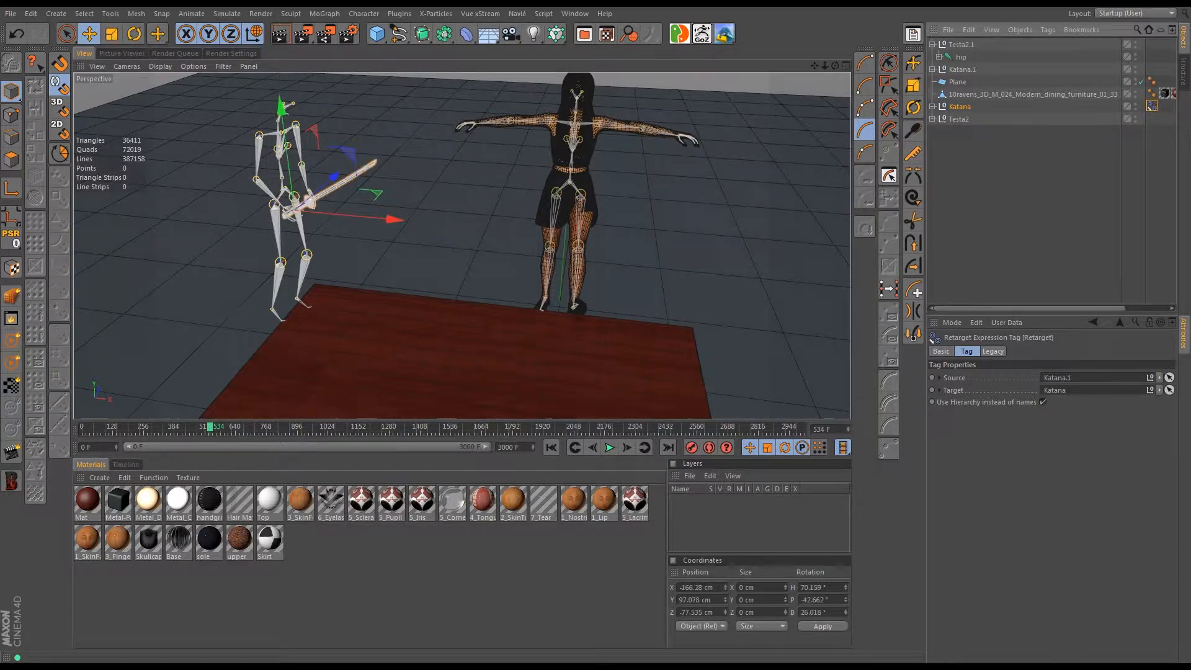
- Check the retargeted katana's motion along the timeline and set the project's end to frame 134
drag(209, 426, 172, 427)
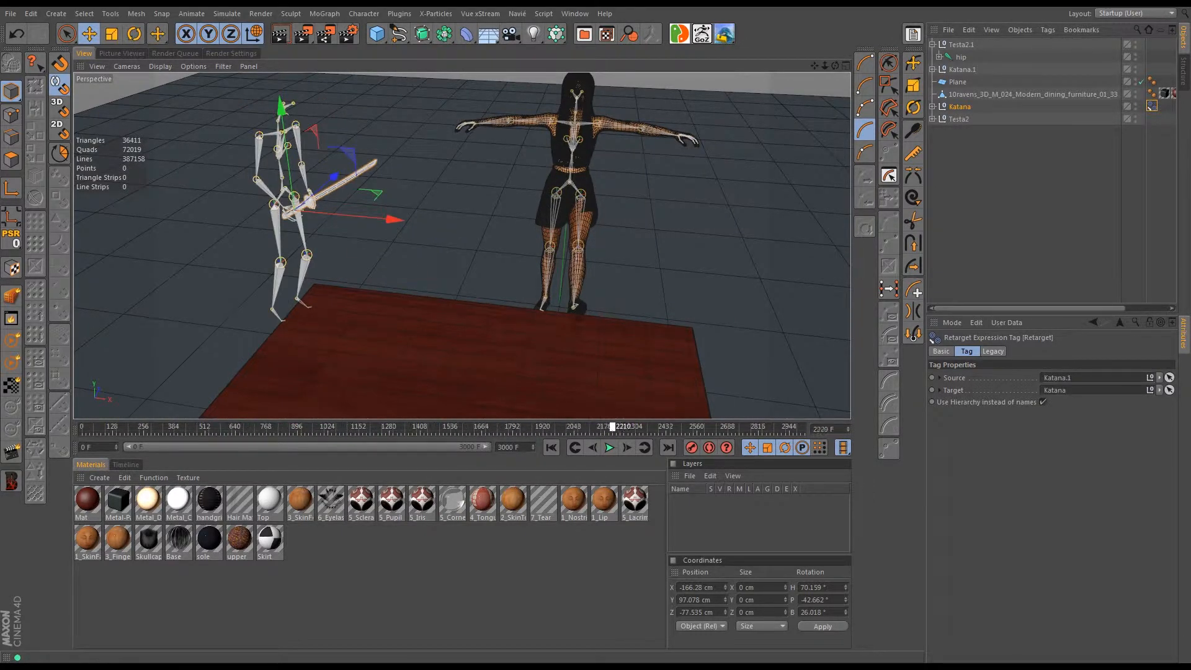
drag(335, 426, 82, 426)
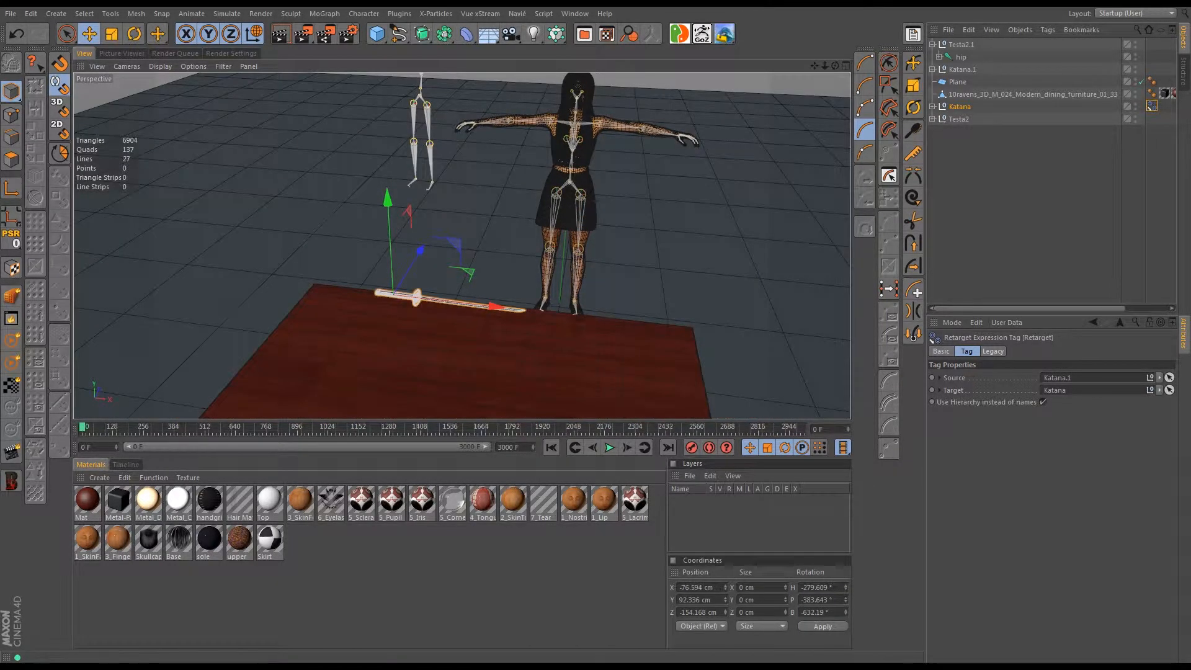
drag(83, 426, 113, 427)
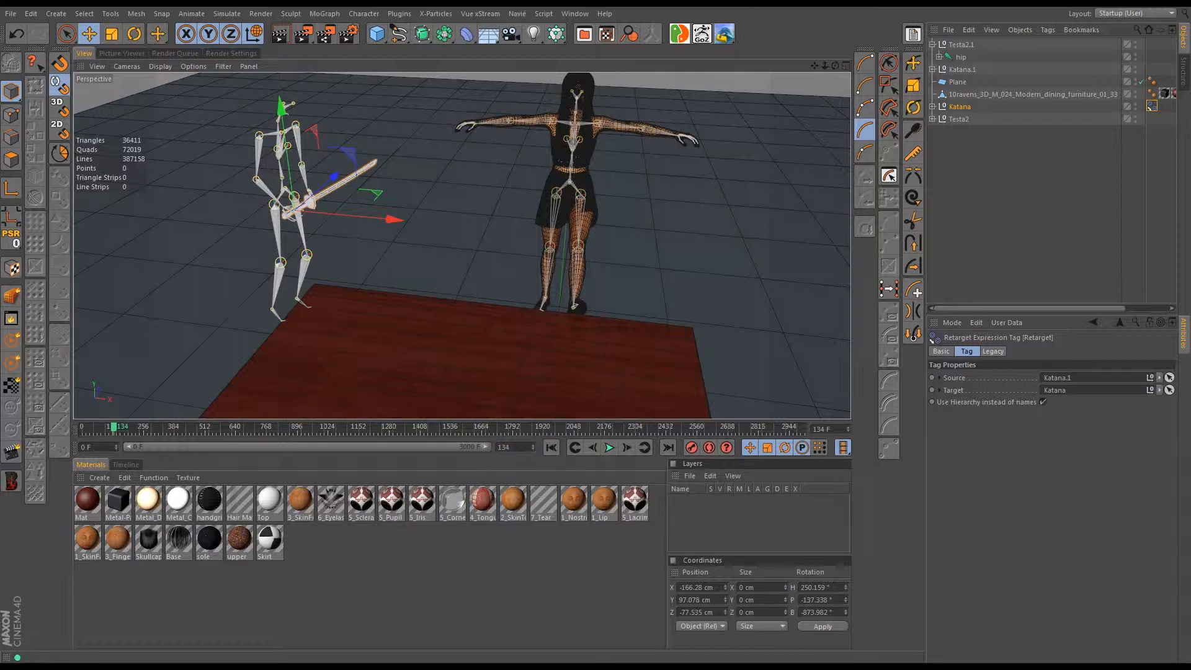
key(Return)
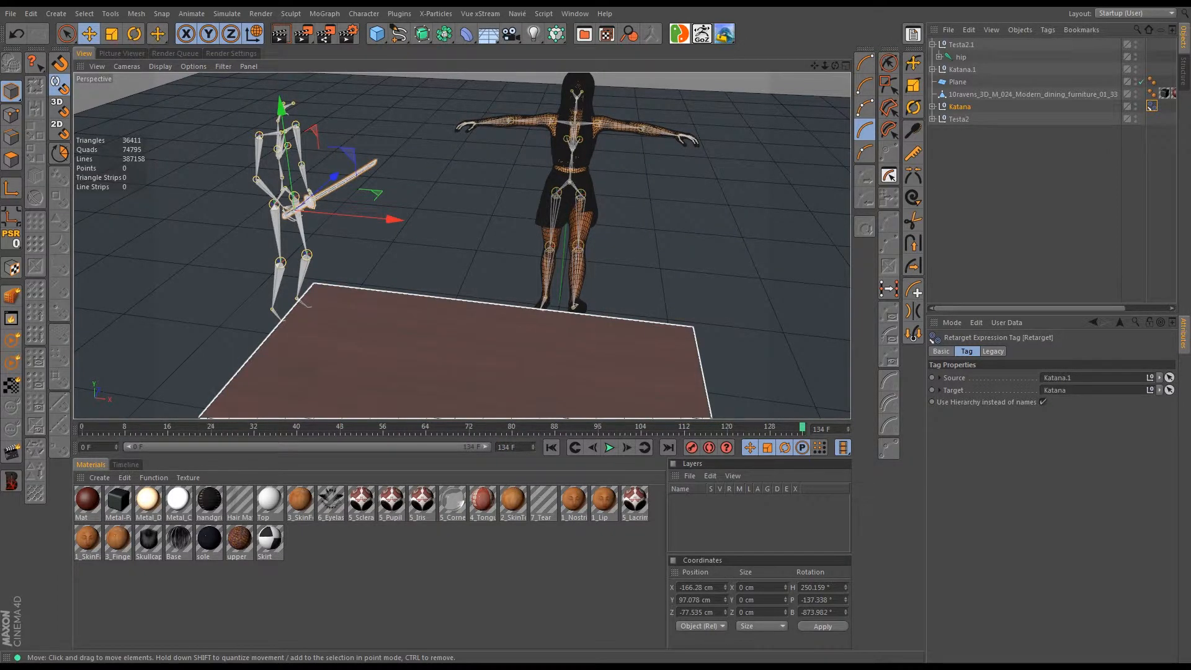
mouse_move(801, 428)
mouse_down()
mouse_move(98, 428)
mouse_move(802, 427)
mouse_up()
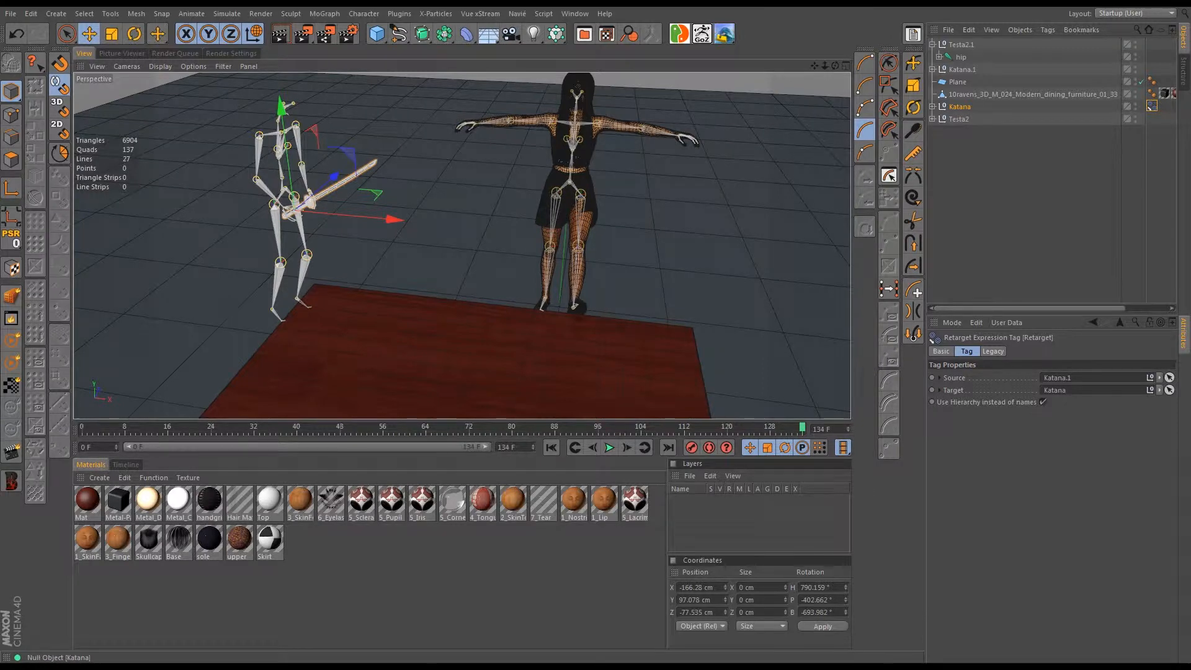
- Expand the original Testa2 hierarchy and rename the pasted Testa2.1 null as Testa2_mb
click(932, 119)
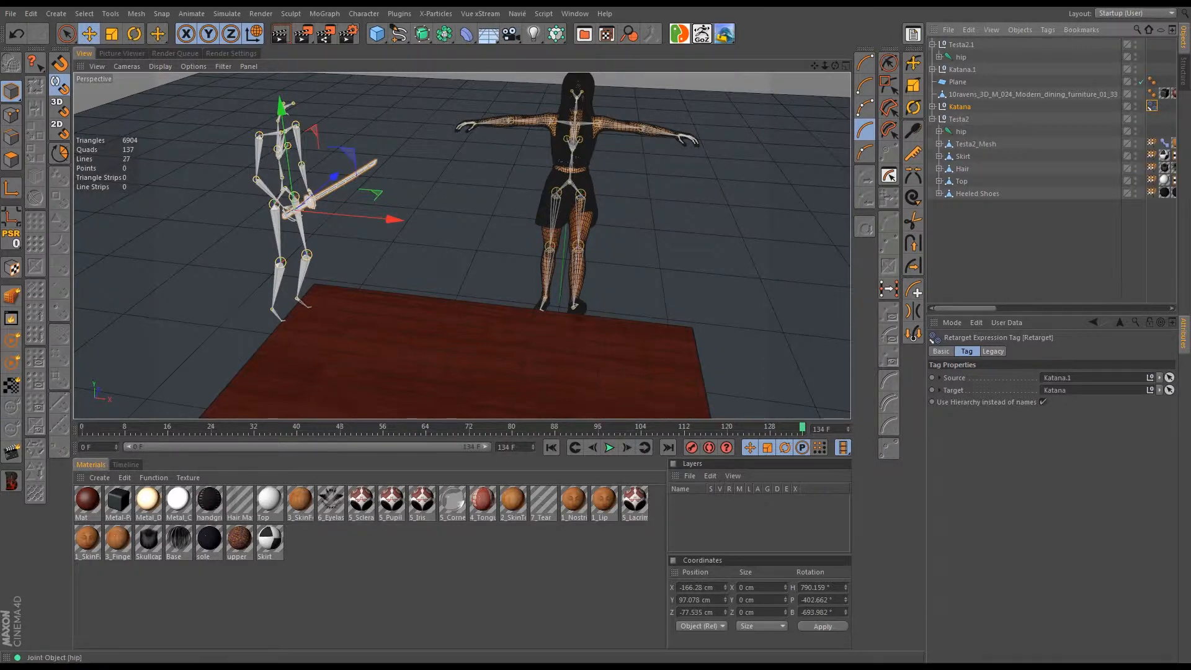
double_click(961, 45)
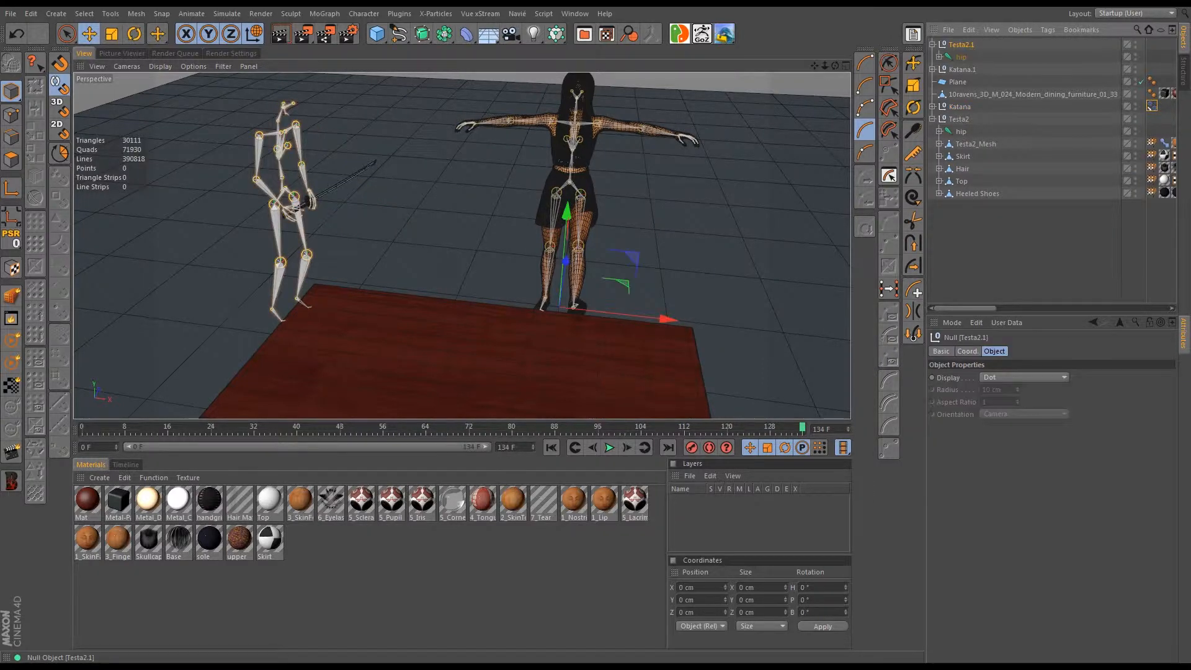
key(BackSpace)
key(BackSpace)
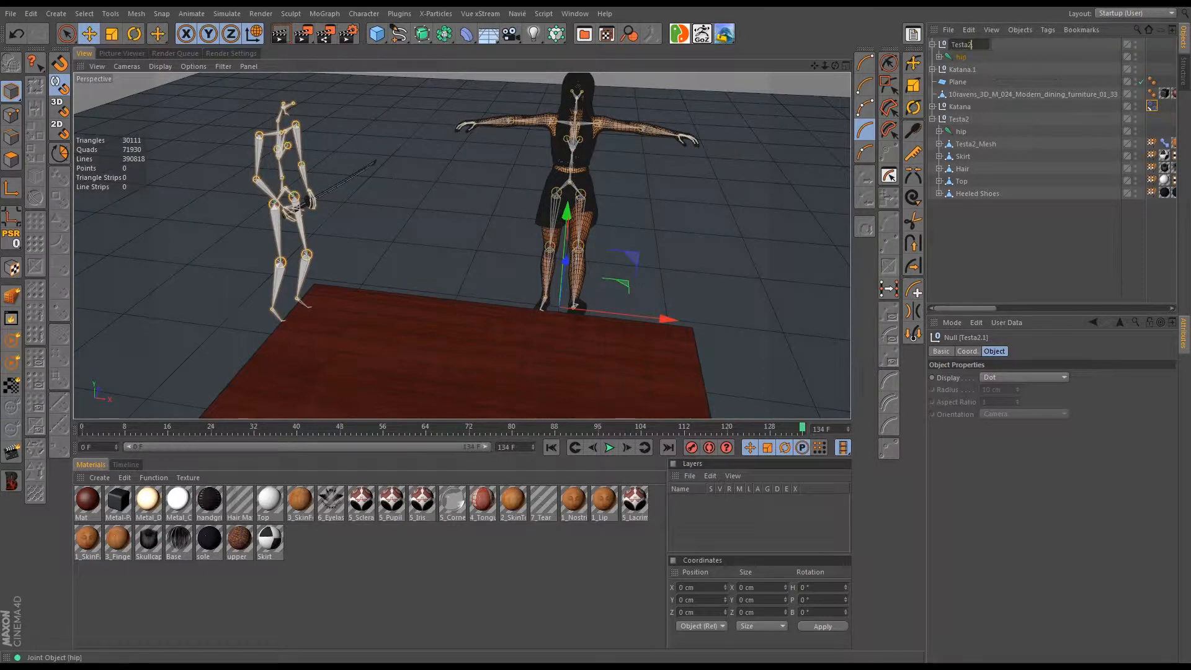
text(_)
text(mo)
text(2)
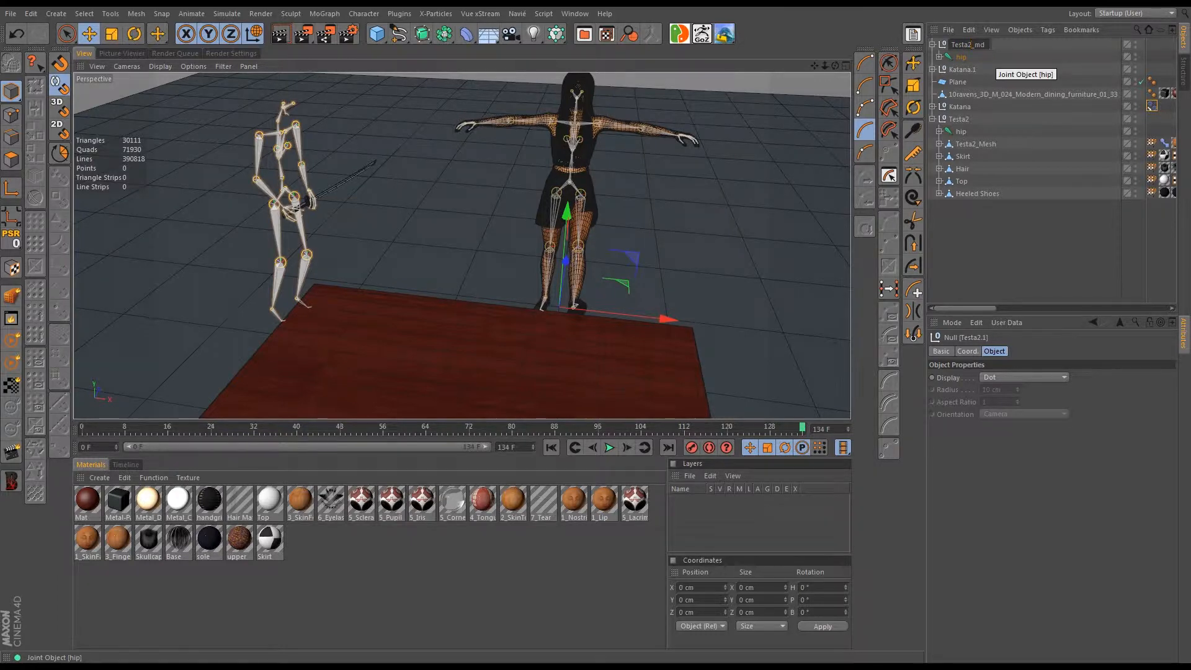
click(984, 45)
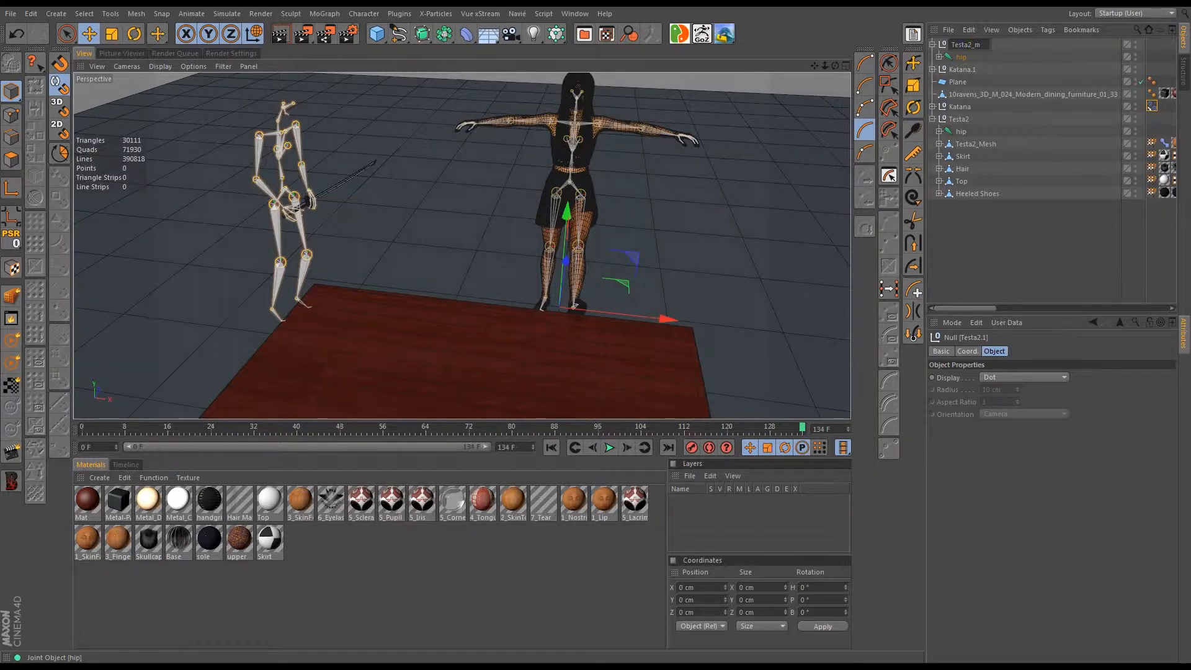
text(b)
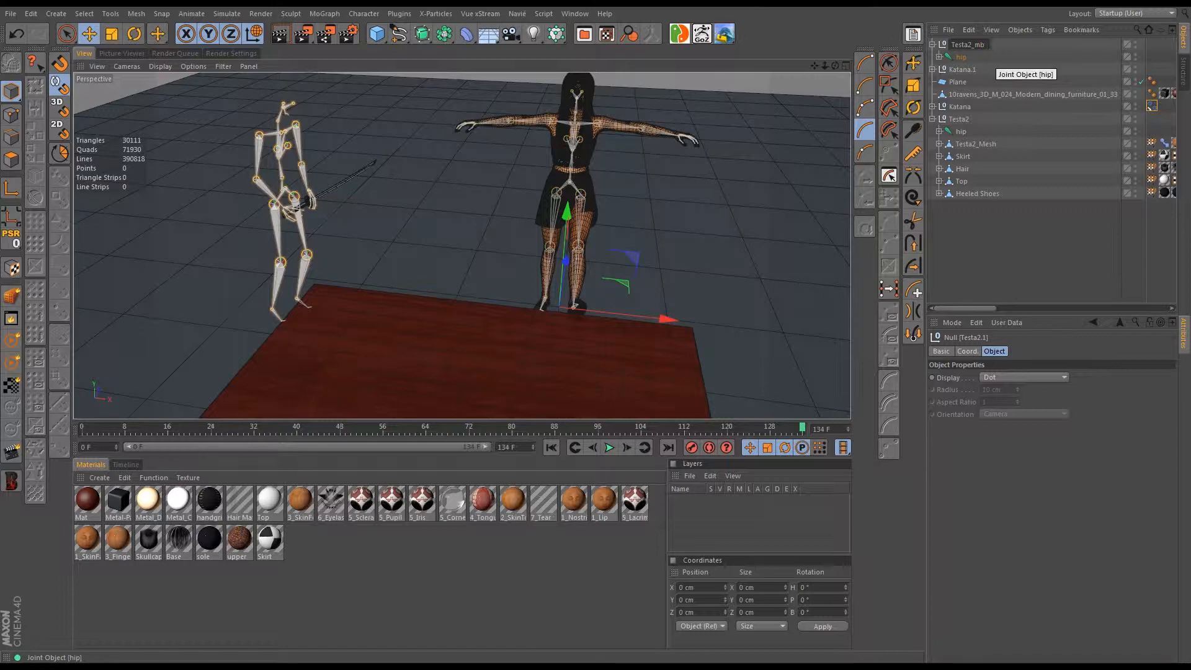
key(Return)
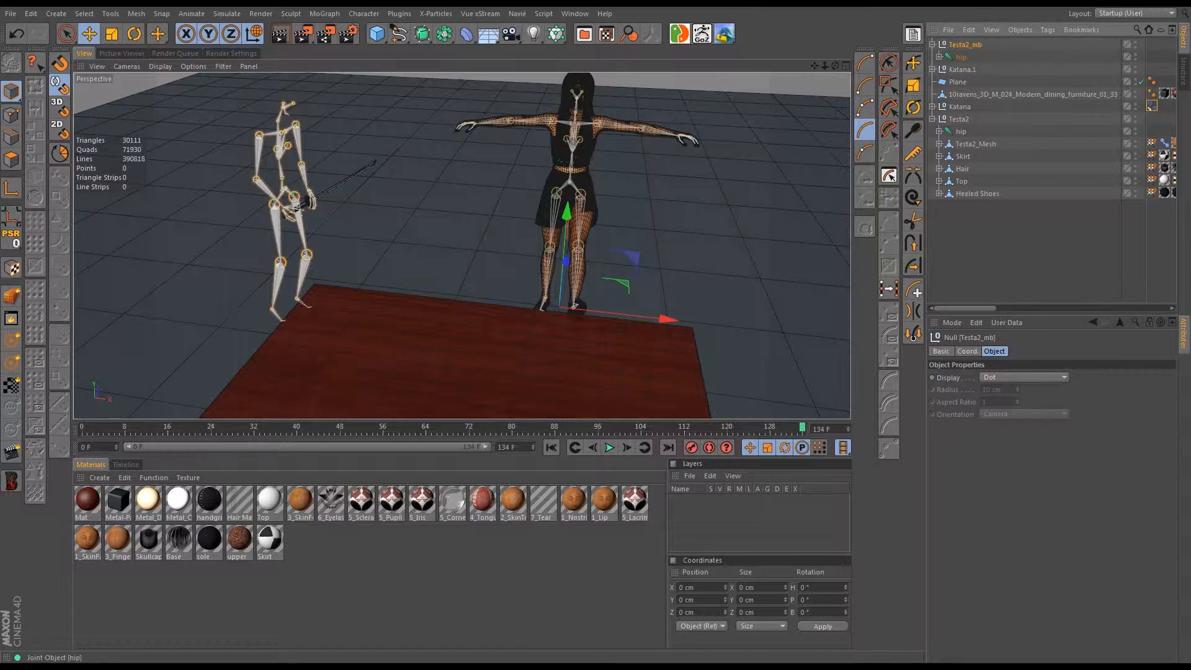
- Add a Retarget tag to Testa2's hip joint, with Testa2_mb's hip as source and Testa2's hip as target
click(961, 132)
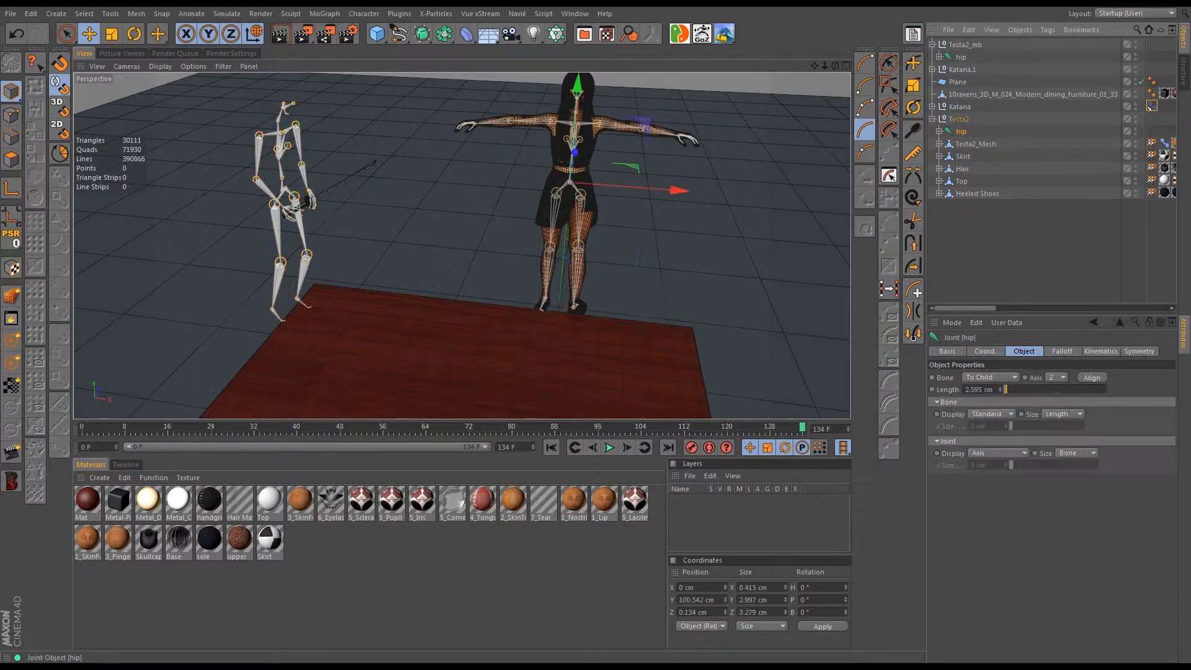
right_click(961, 132)
mouse_move(1017, 108)
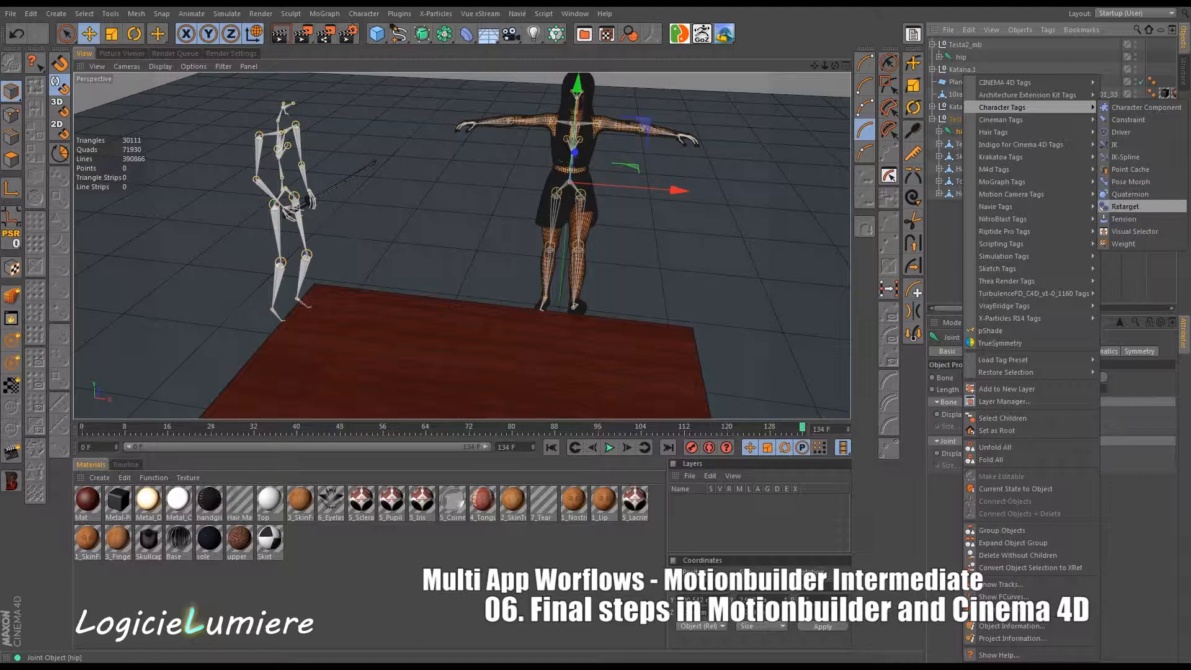
click(1124, 206)
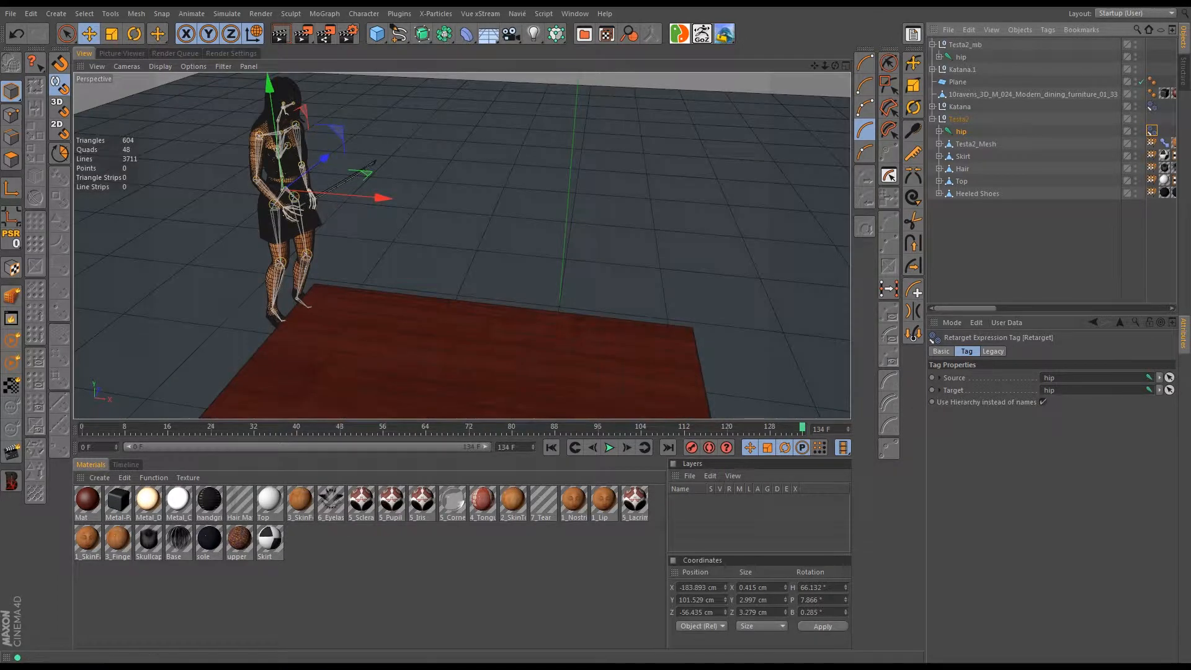
- Review the retargeted character and katana from several angles between about frames 116 and 134, and inspect Testa2_mb's hip joint hierarchy
drag(802, 427, 733, 427)
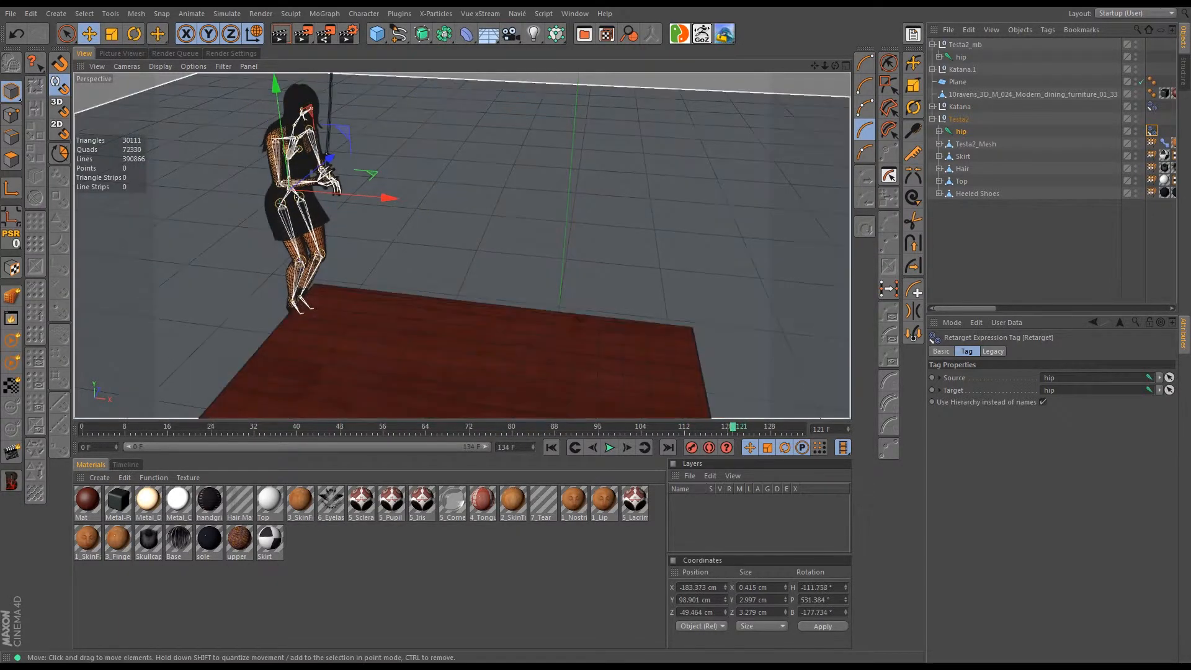
alt+drag(462, 245, 464, 221)
alt+drag(351, 289, 349, 290)
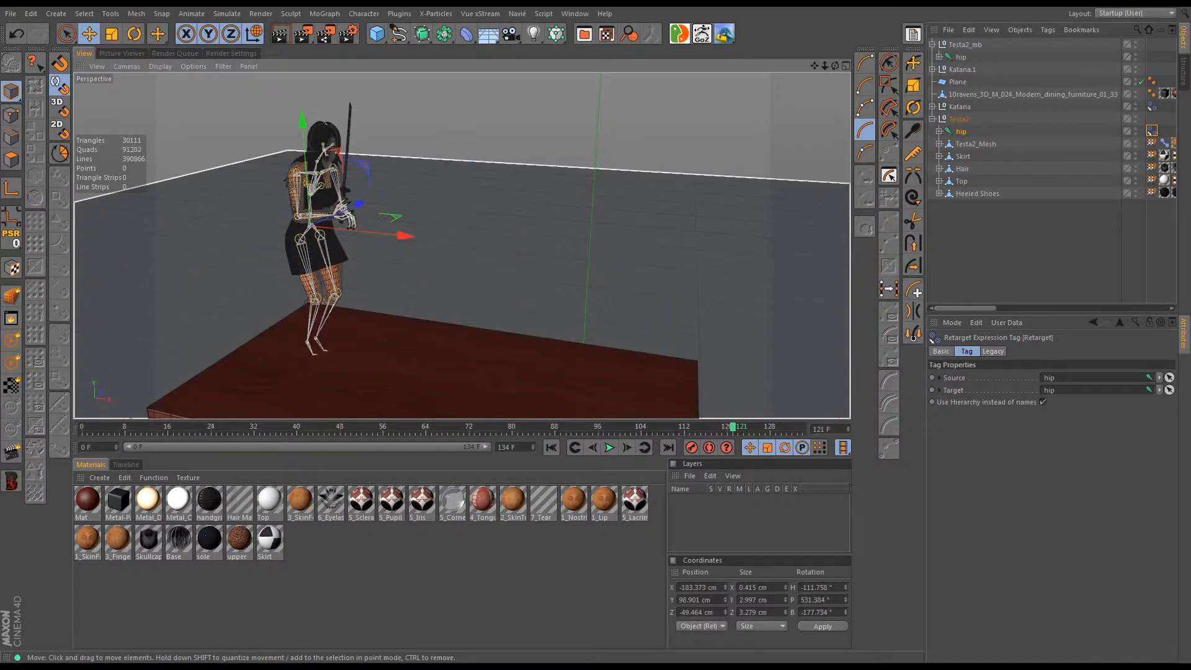
alt+drag(316, 287, 301, 307)
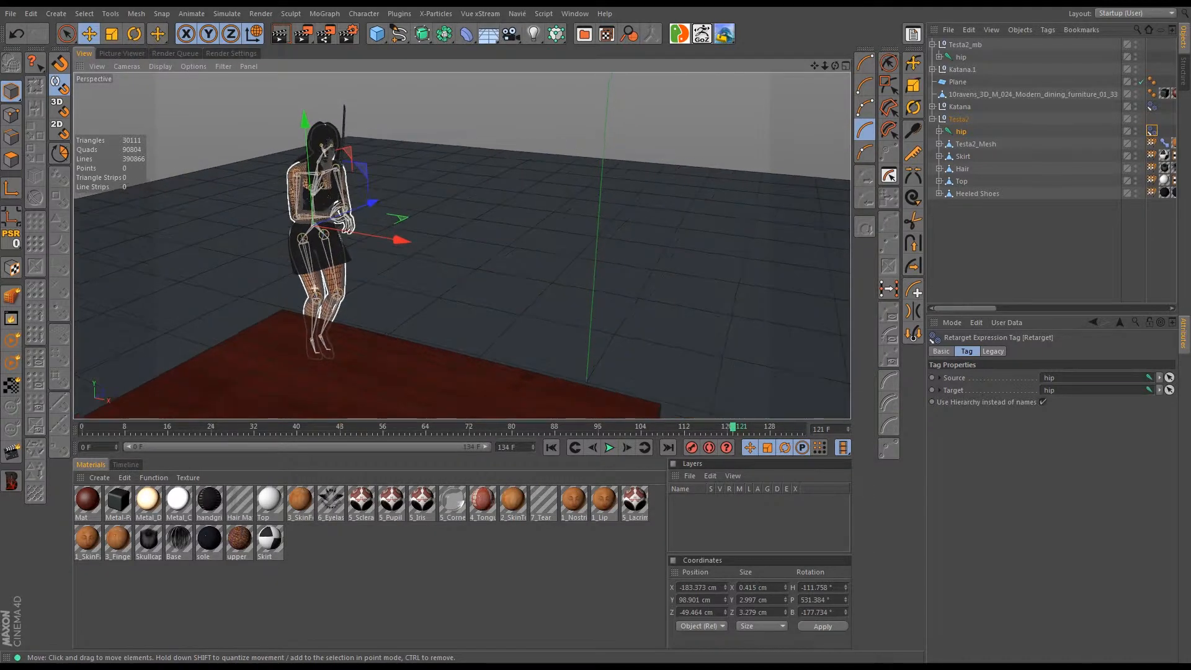
alt+middle_drag(411, 267, 462, 246)
alt+drag(370, 288, 451, 271)
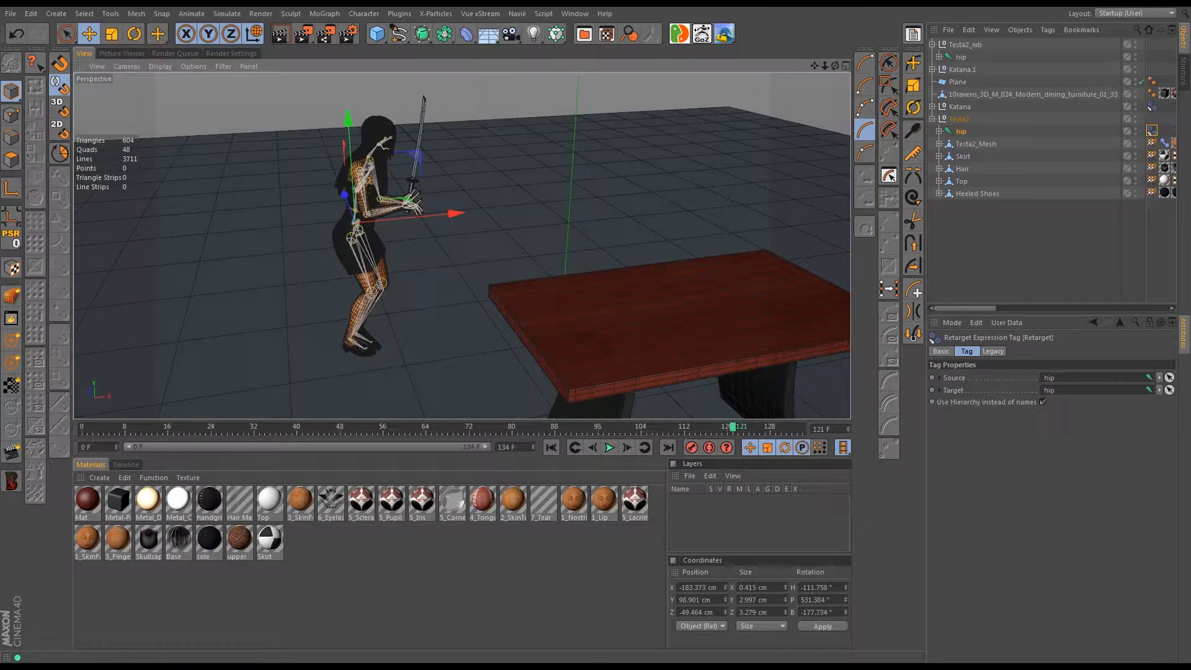
mouse_move(733, 427)
mouse_down()
mouse_move(797, 427)
mouse_move(193, 427)
mouse_move(754, 427)
mouse_up()
click(960, 57)
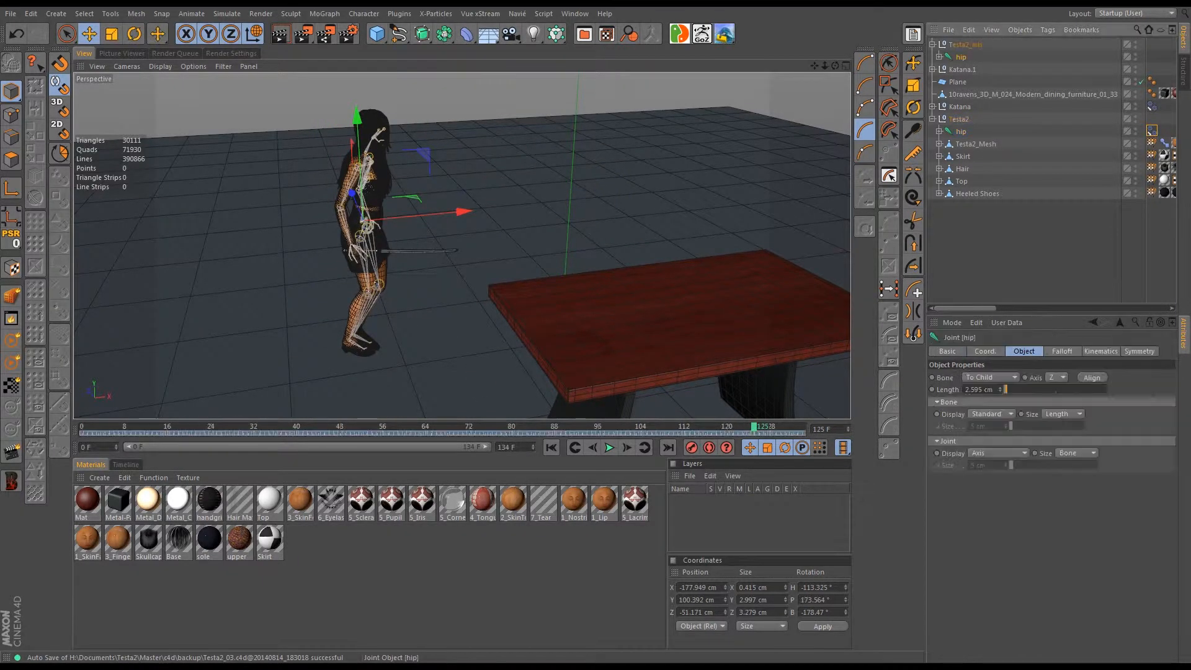
click(939, 57)
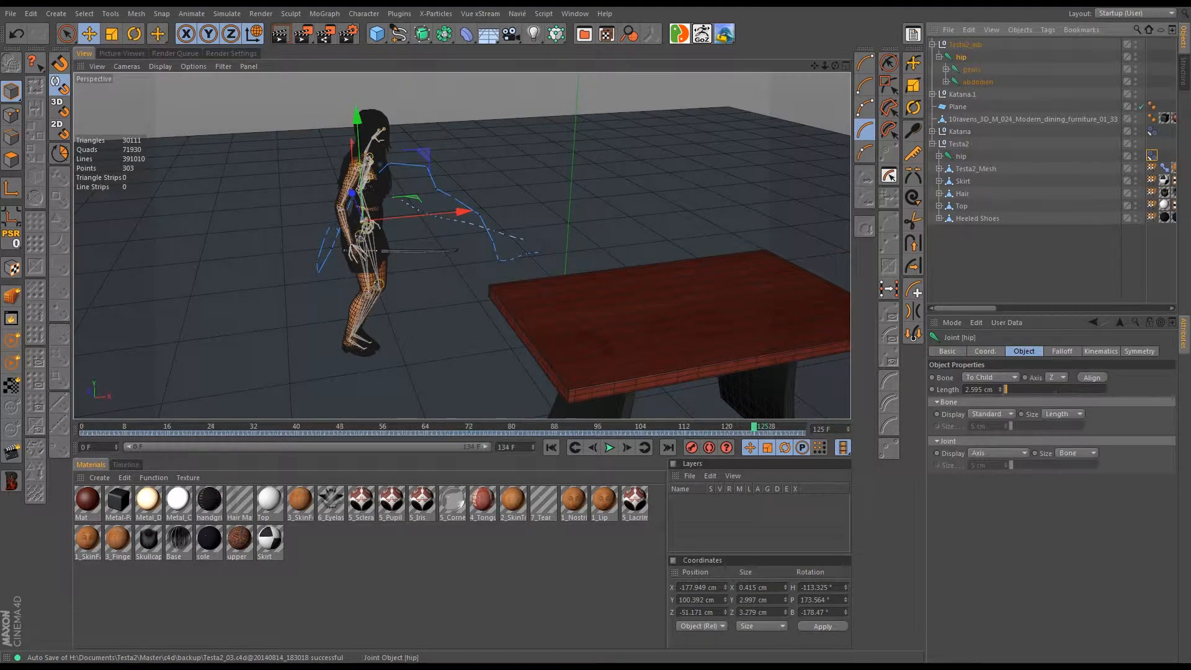
click(939, 57)
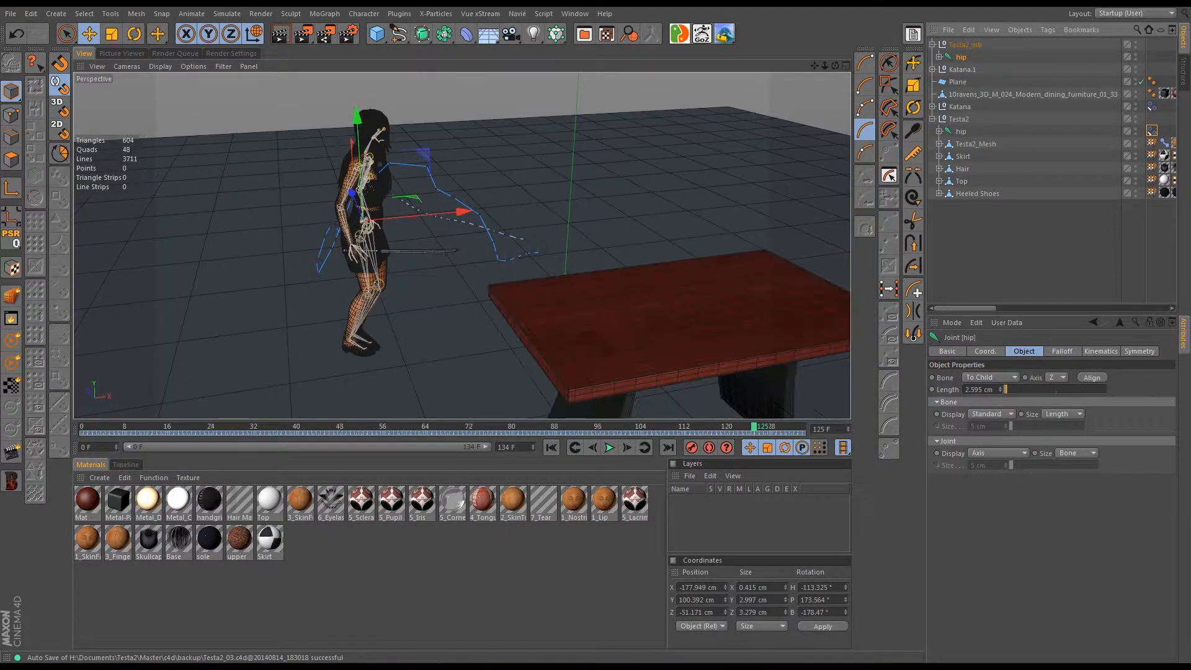
drag(754, 427, 716, 426)
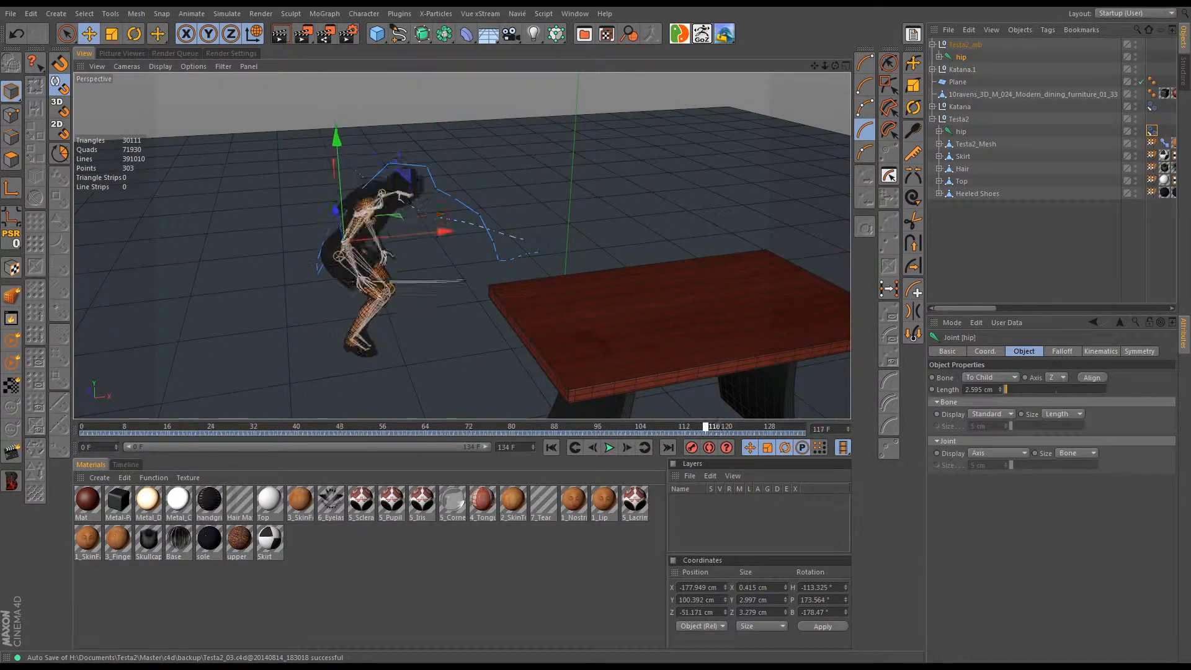
- Check the character and katana around frame 39, and rename the pasted Katana.1 null as Katana.mb
alt+drag(457, 317, 273, 288)
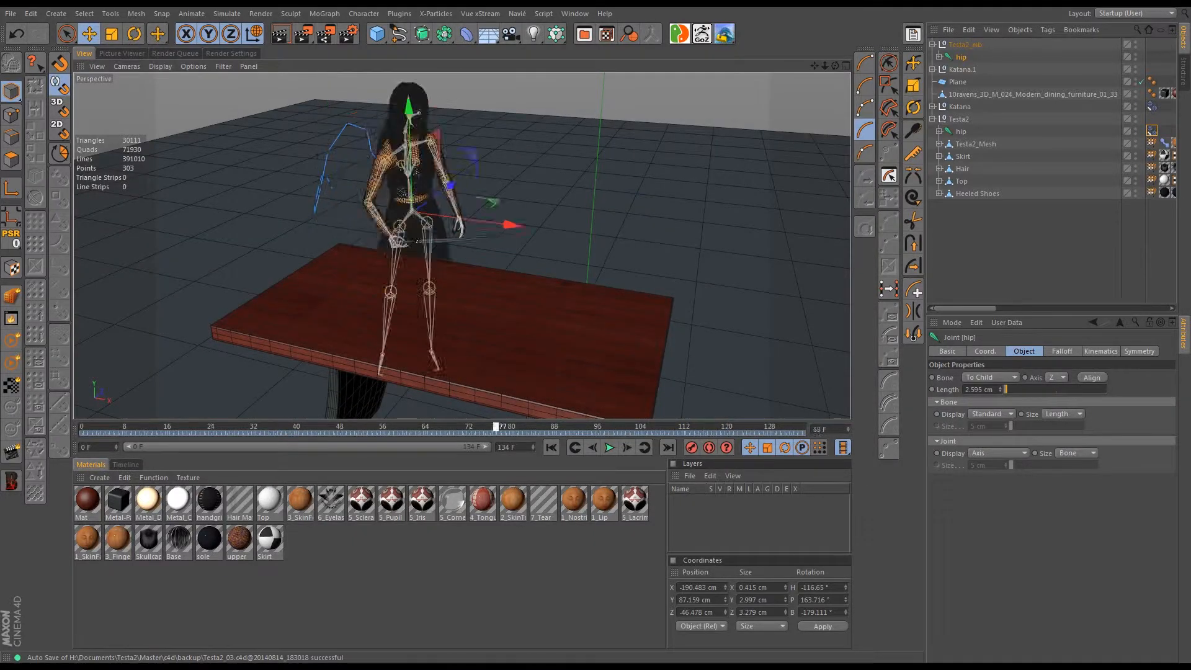
drag(496, 427, 292, 427)
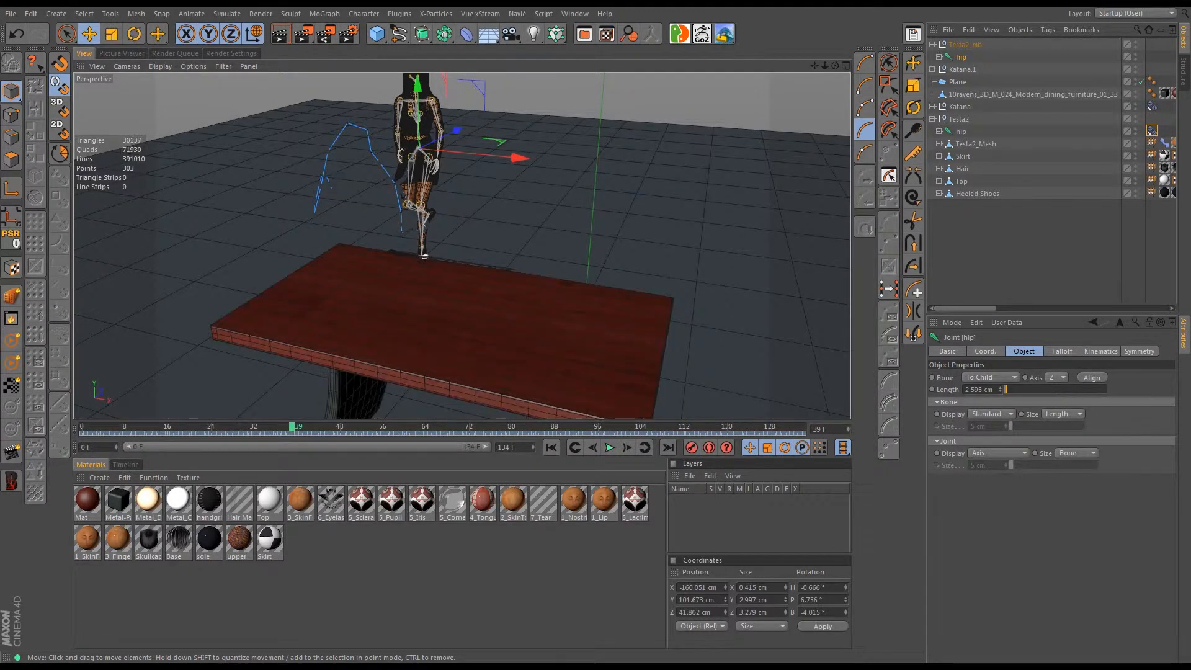
alt+middle_drag(424, 255, 444, 269)
alt+drag(444, 270, 444, 273)
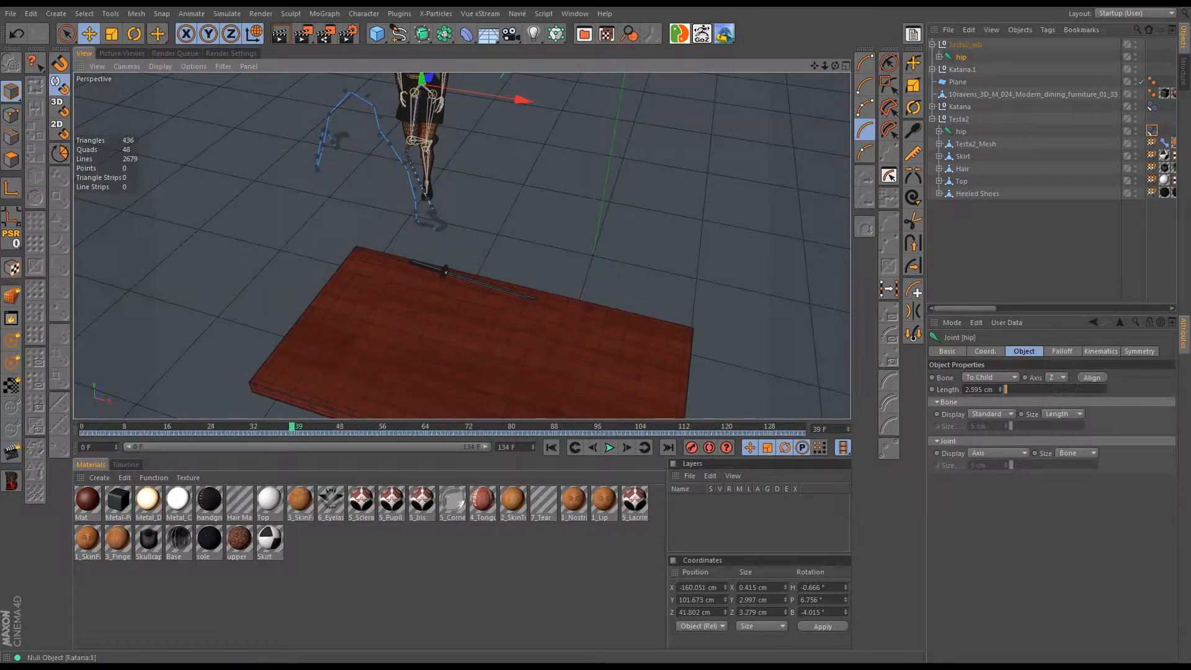
click(963, 69)
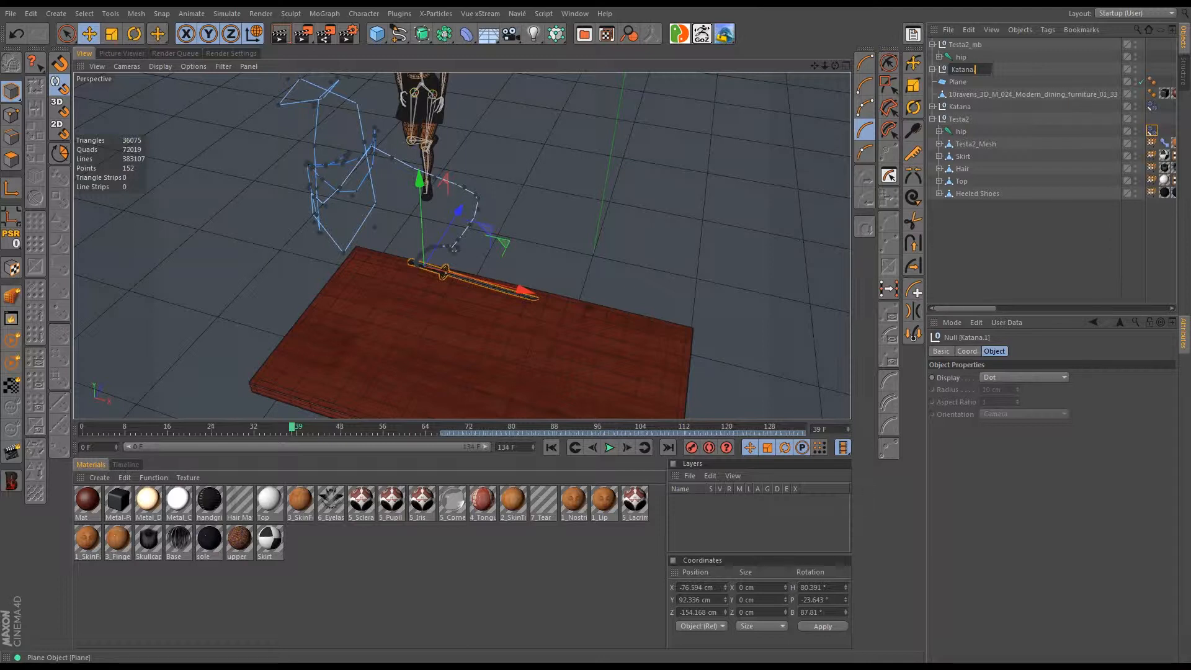
text(.mb)
key(Return)
- Select and expand the textured Katana null, show the animation Timeline, and set the current frame to 0
click(959, 106)
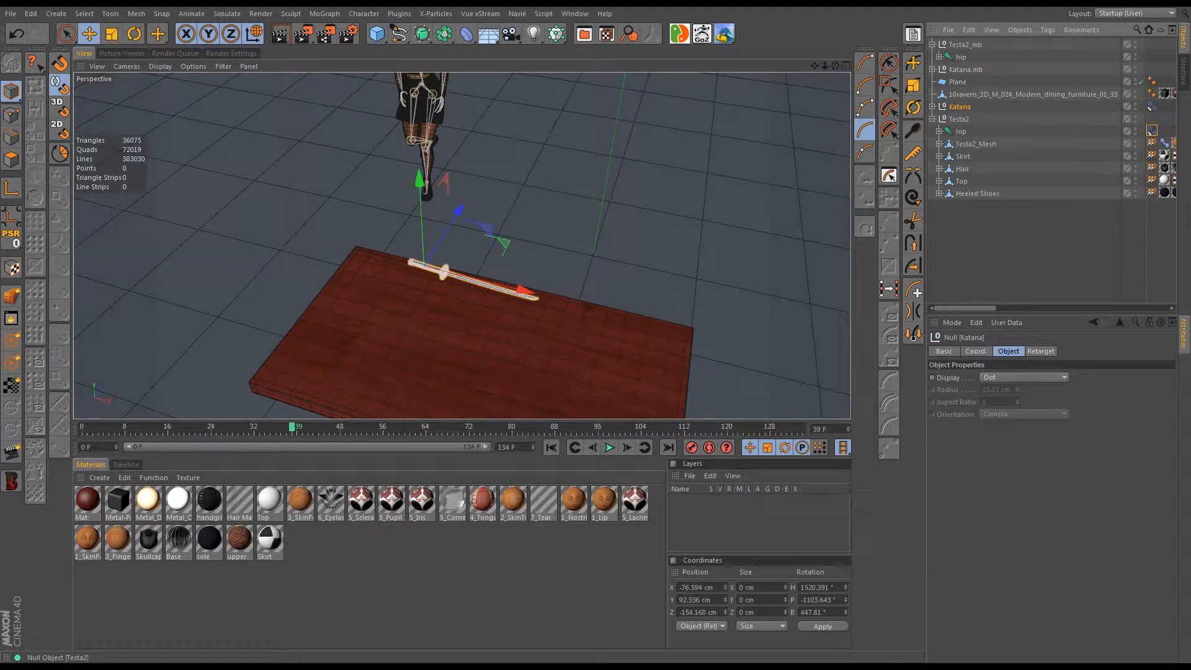
click(932, 107)
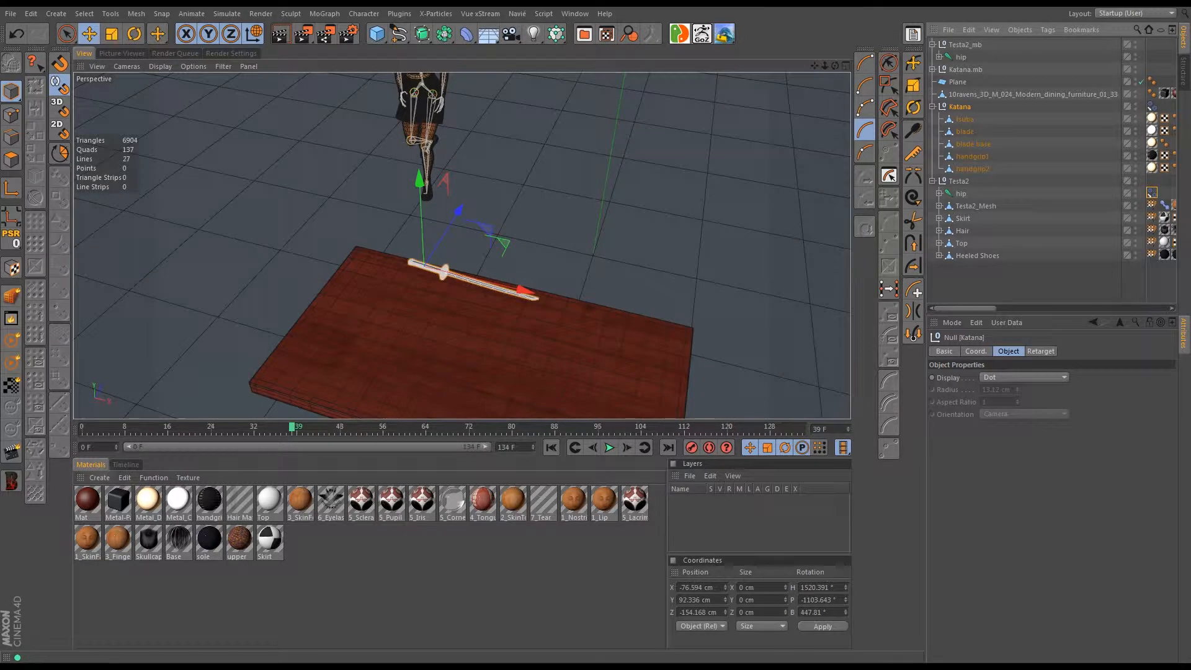
click(125, 464)
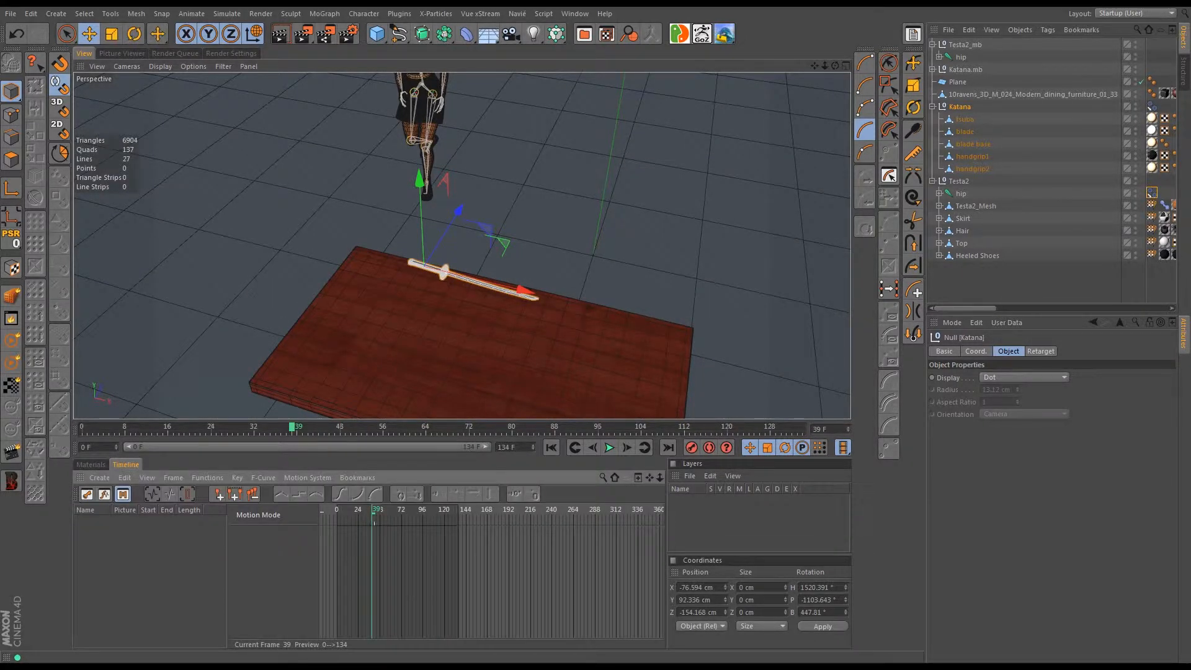
drag(374, 523, 337, 521)
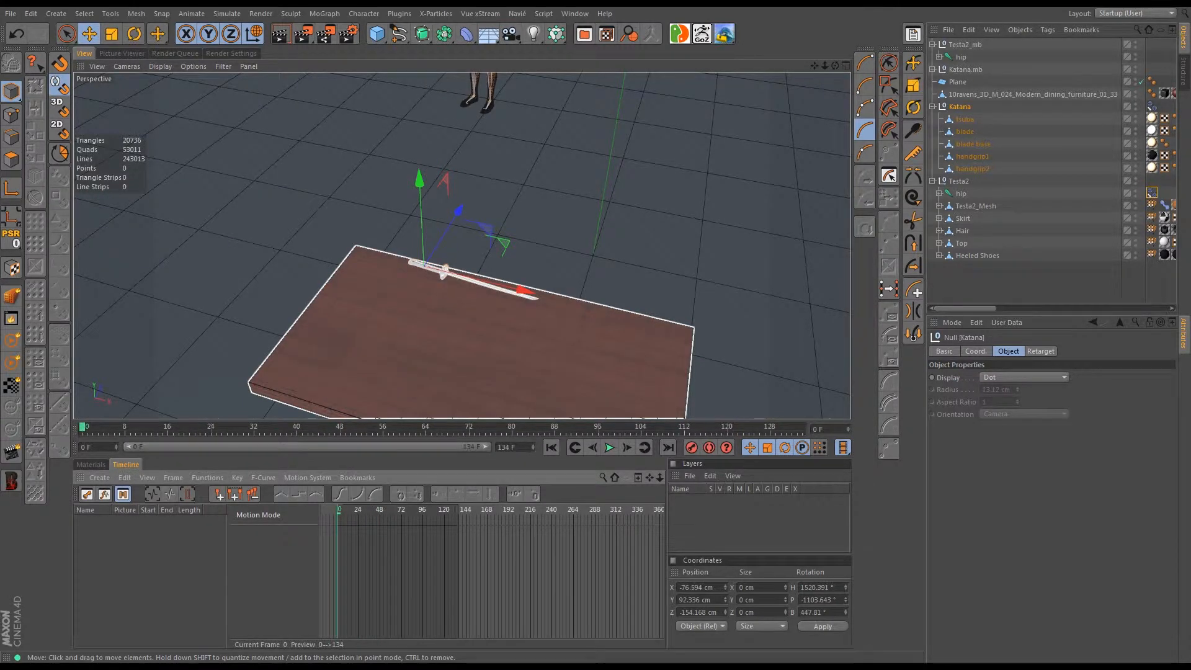
alt+drag(369, 264, 372, 213)
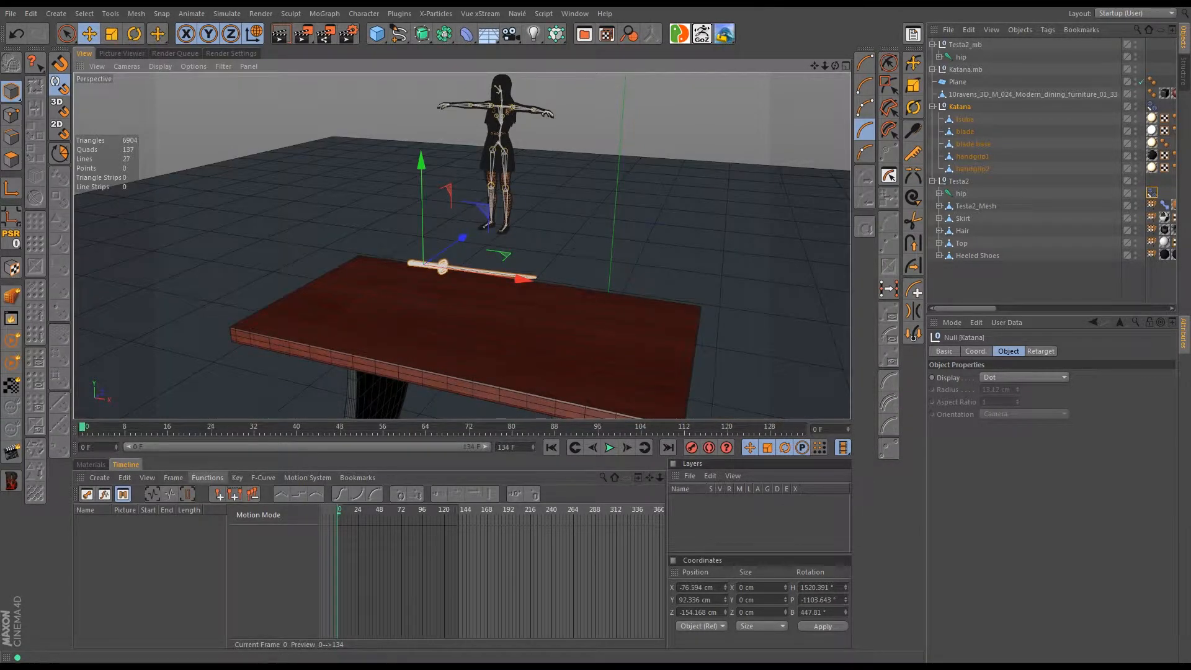
- Switch the Timeline to Key Mode and select the textured Katana in its object list
click(207, 478)
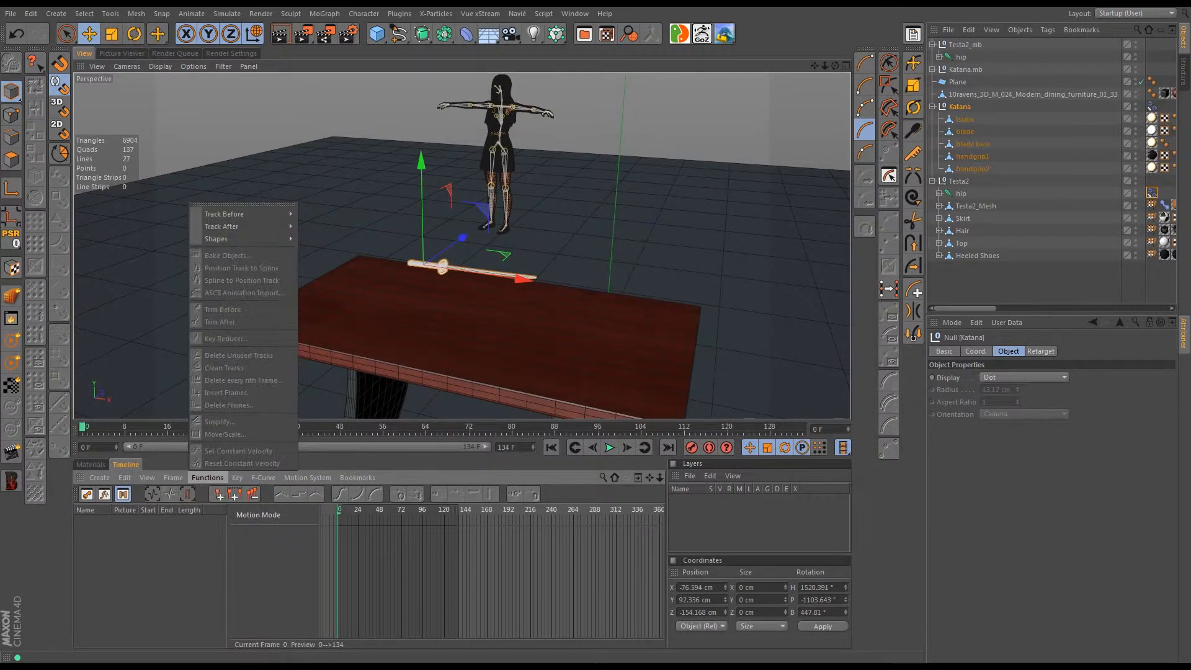
mouse_move(147, 478)
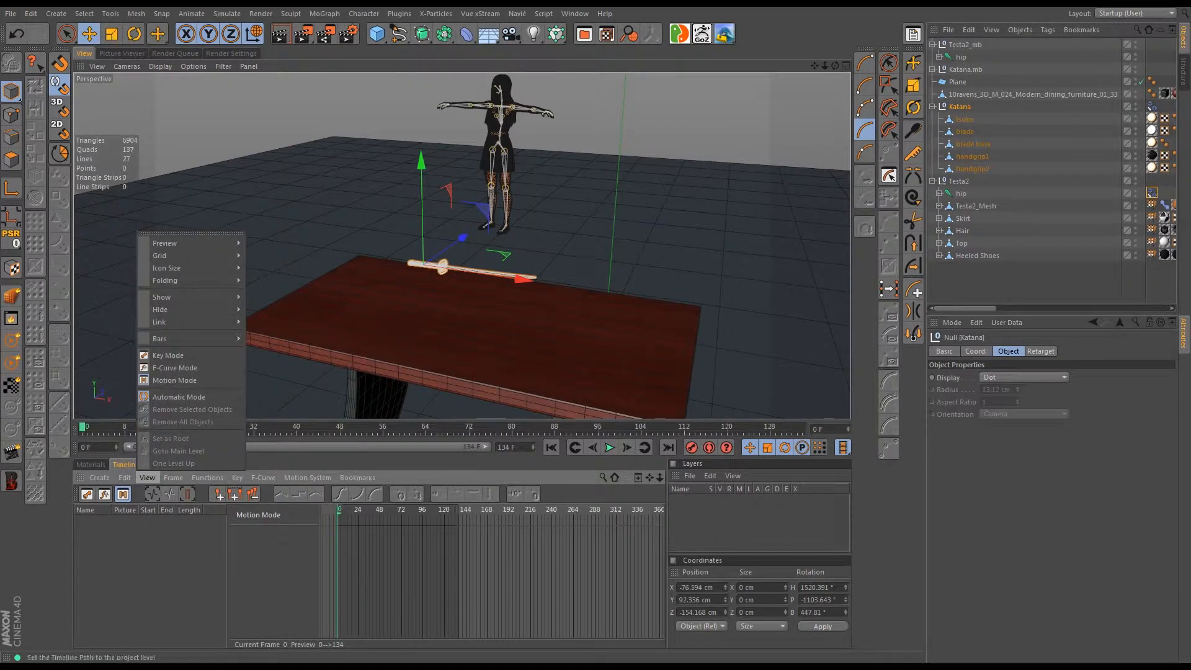
mouse_move(186, 310)
click(99, 477)
click(87, 494)
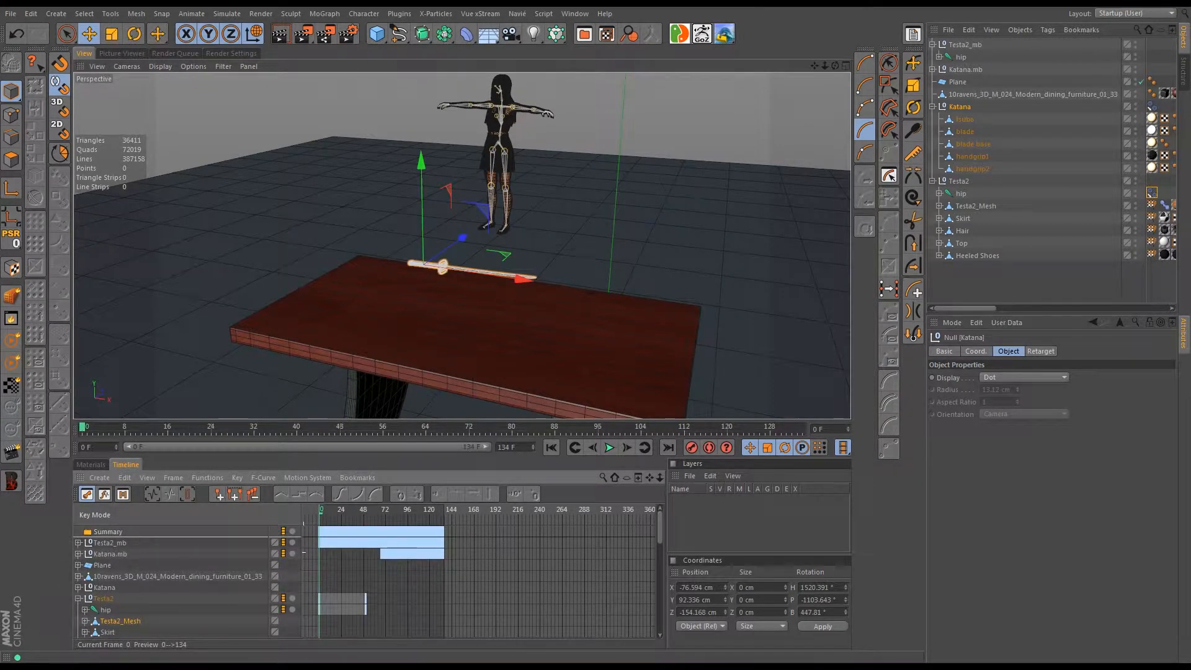
click(110, 554)
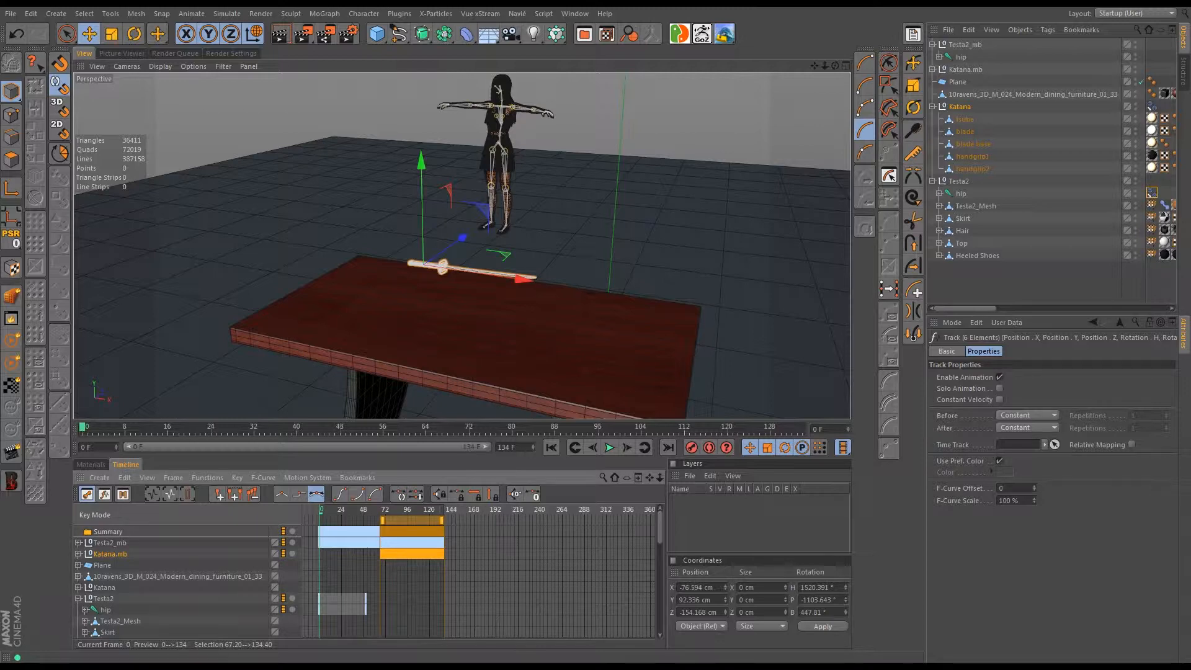
click(104, 587)
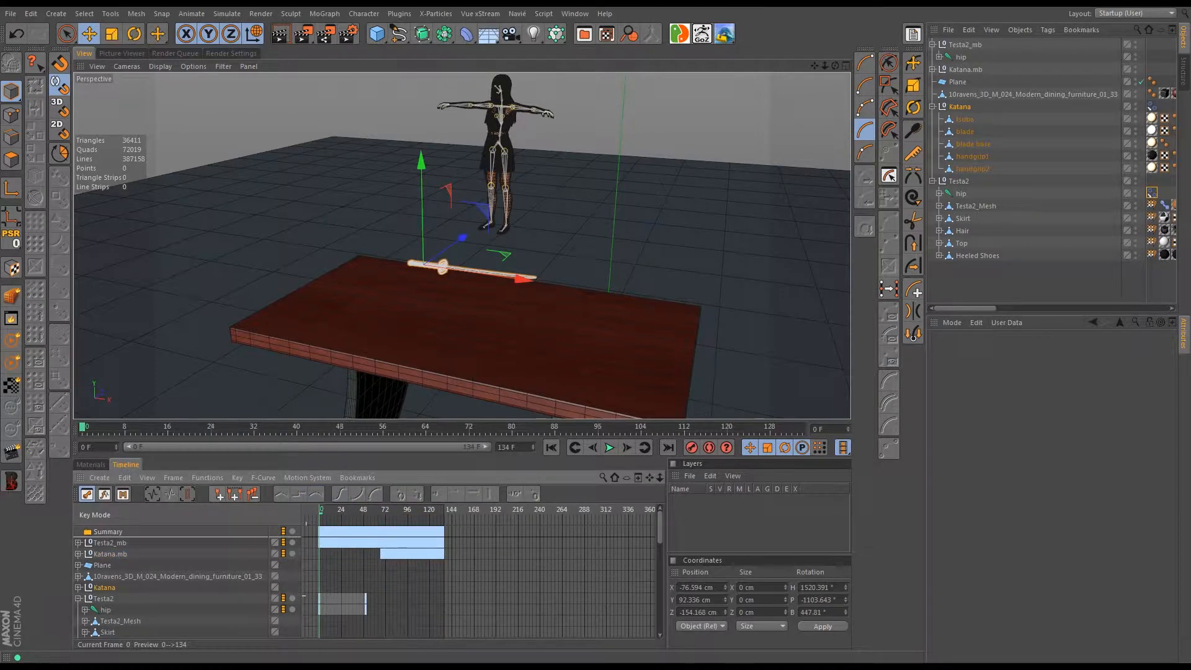
- Try baking Katana's motion over frames 0 to 134 with Create Copy on, check it at frame 124, and remove the copy
click(207, 477)
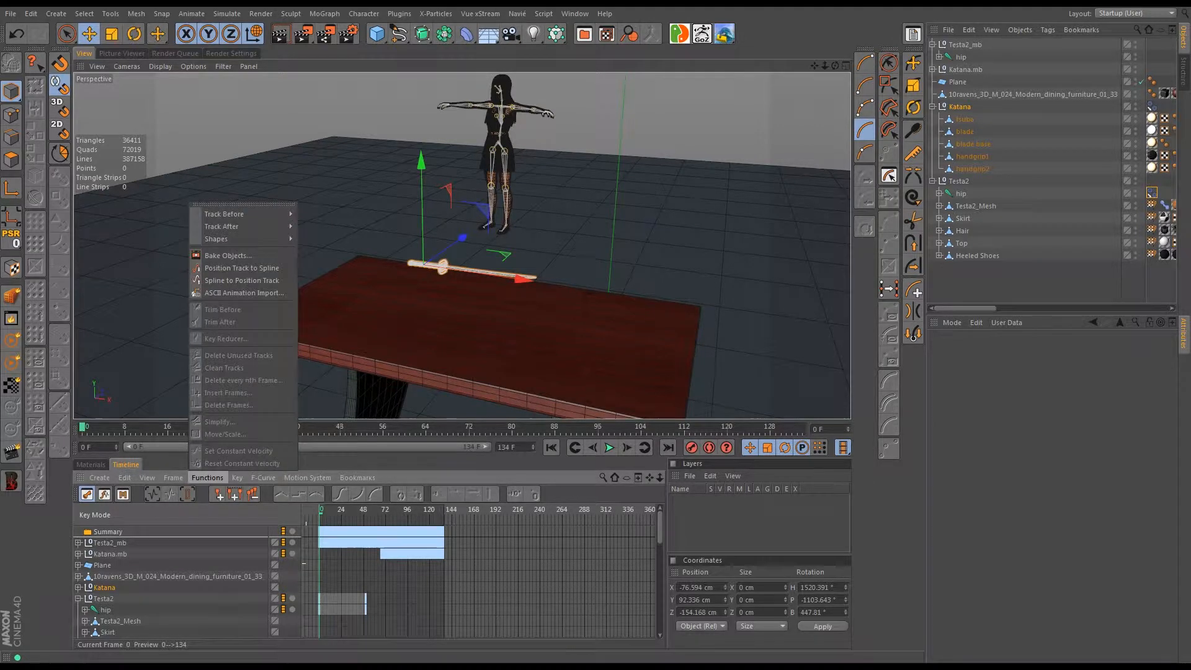
click(228, 255)
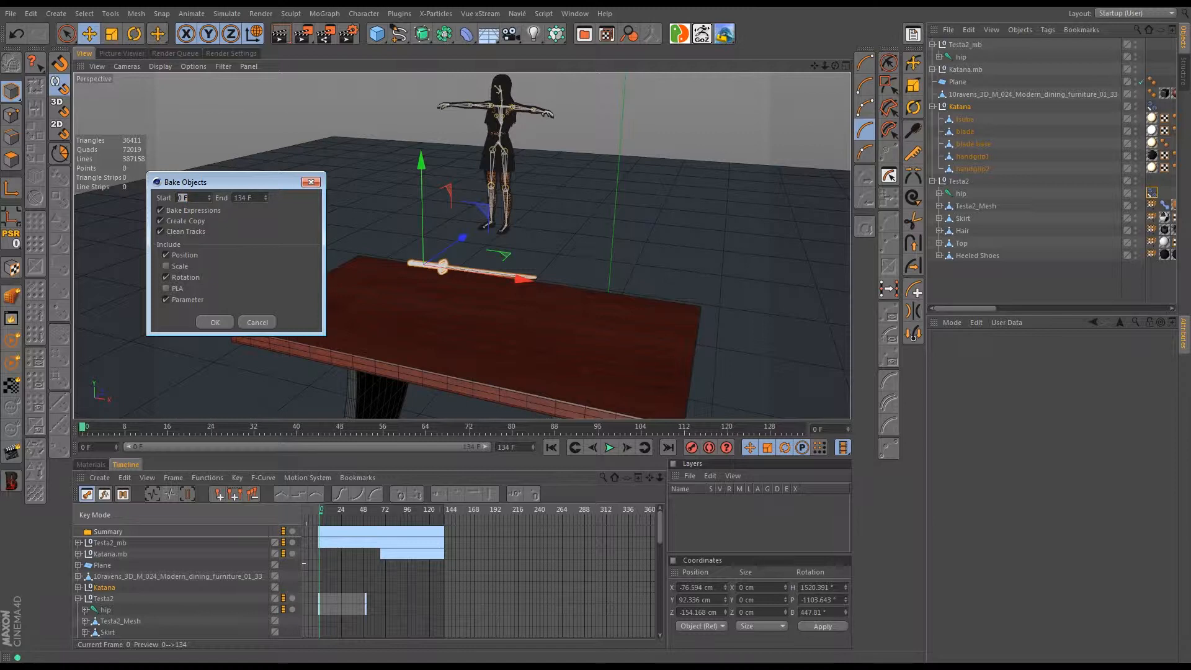
click(215, 322)
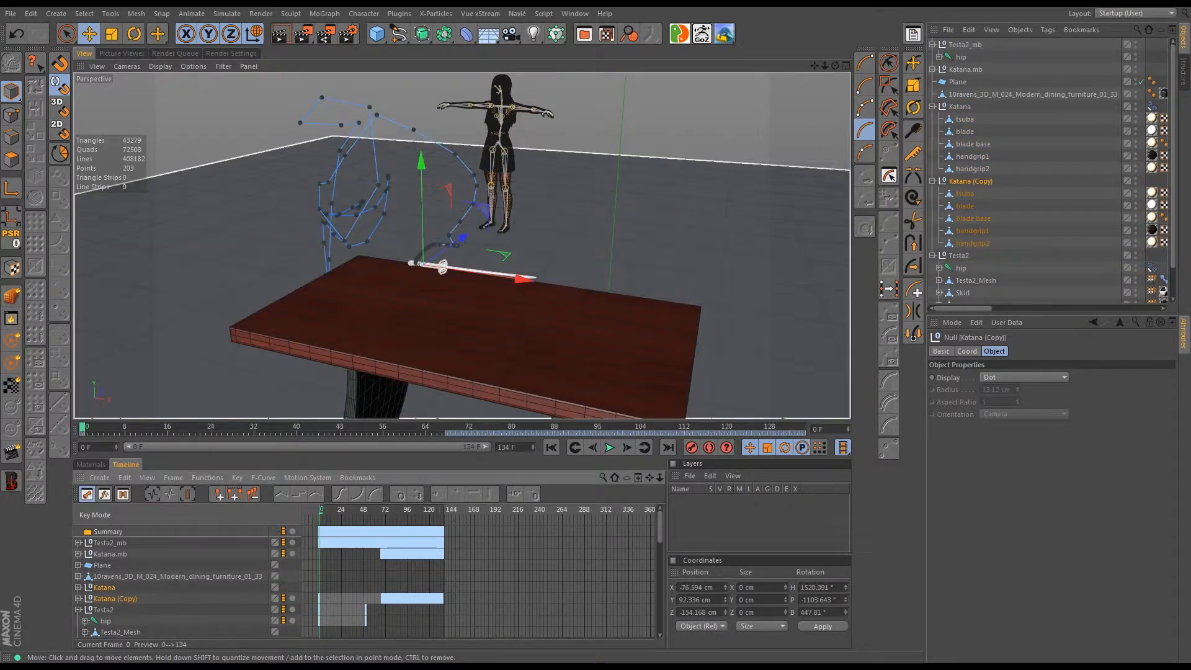
drag(322, 523, 433, 523)
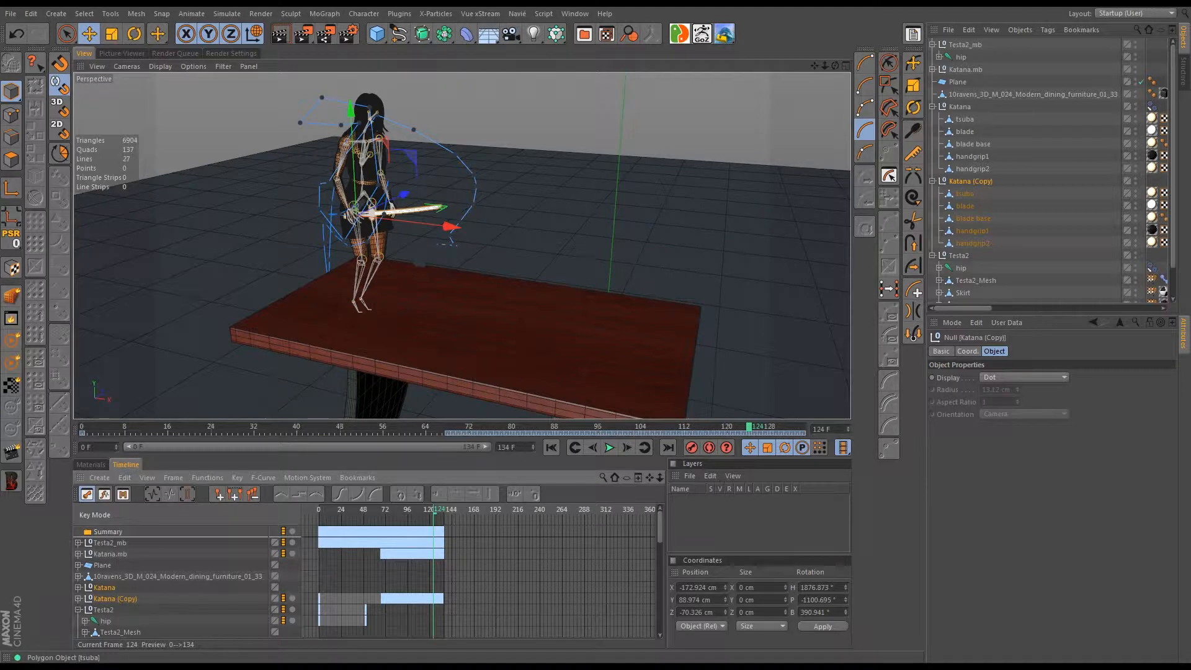
key(Delete)
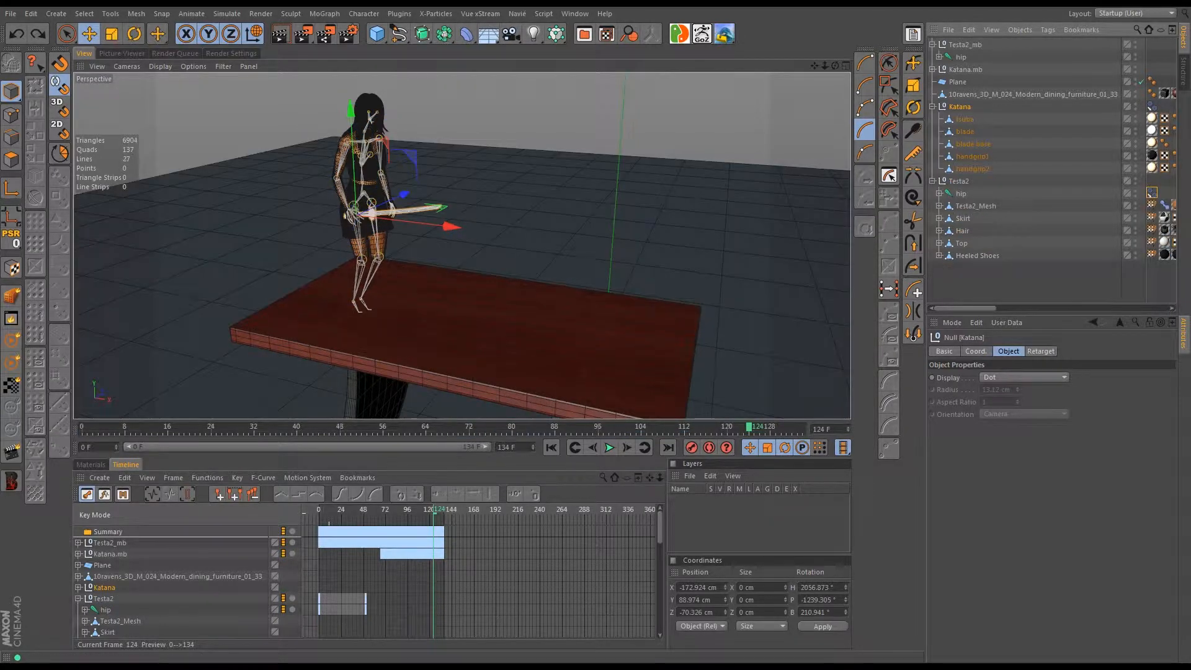
- Bake the Katana itself over frames 0 to 134 with Create Copy off and Bake Expressions, Clean Tracks, Position, Rotation and Parameter on
click(207, 477)
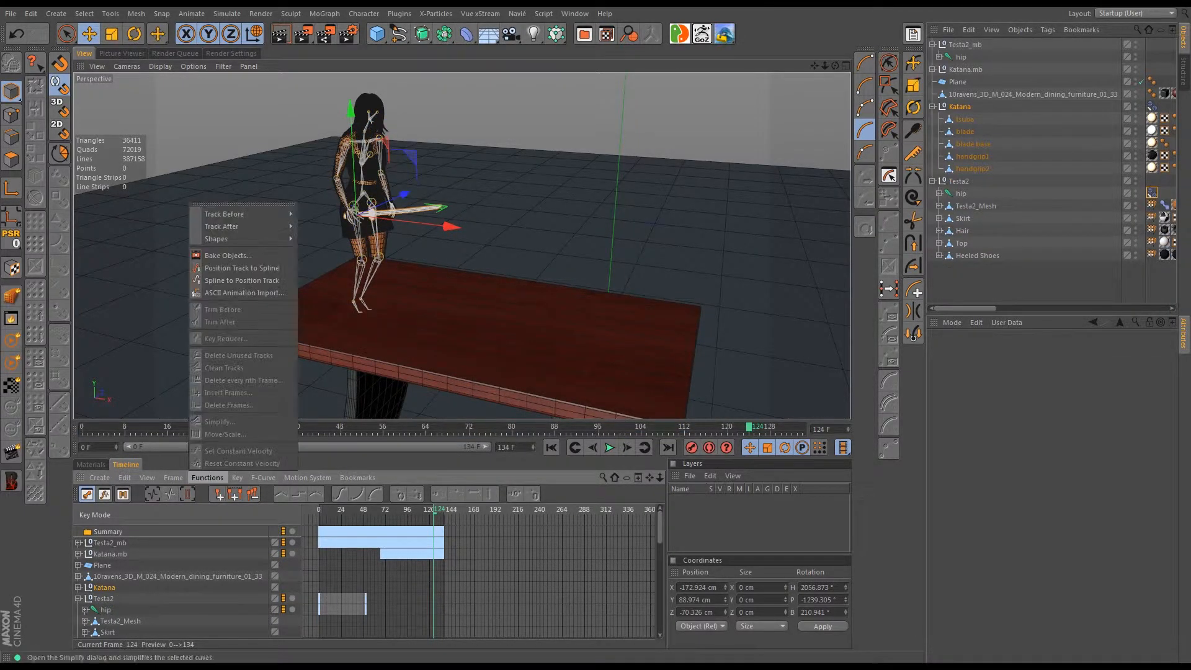
click(228, 256)
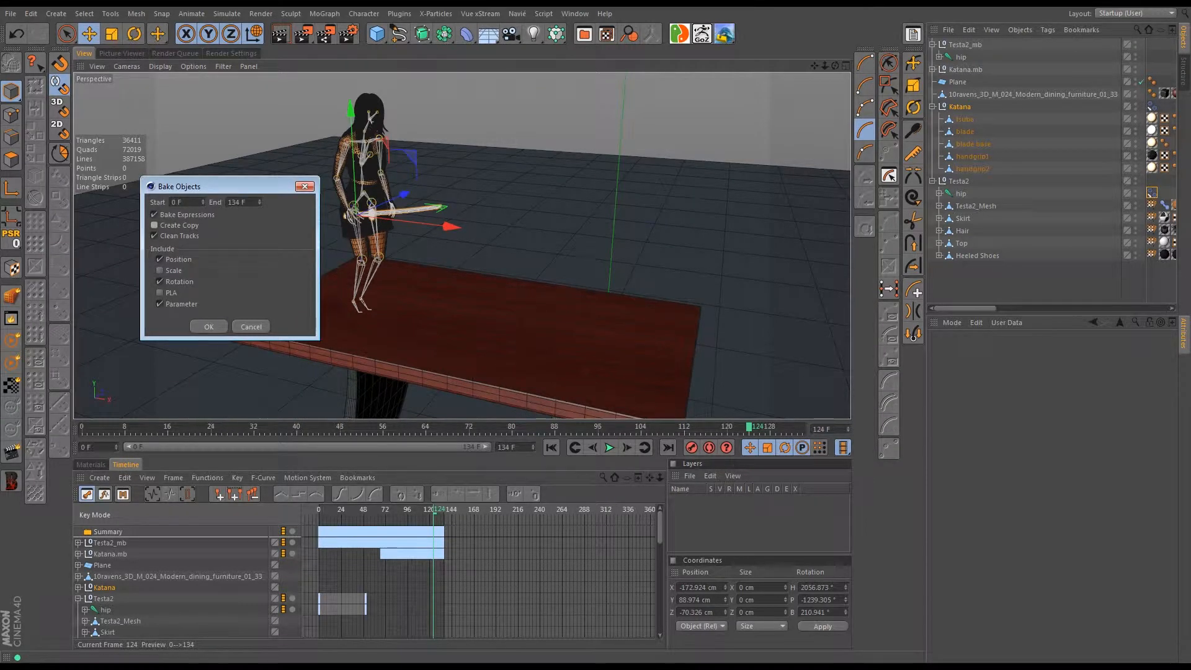
key(Return)
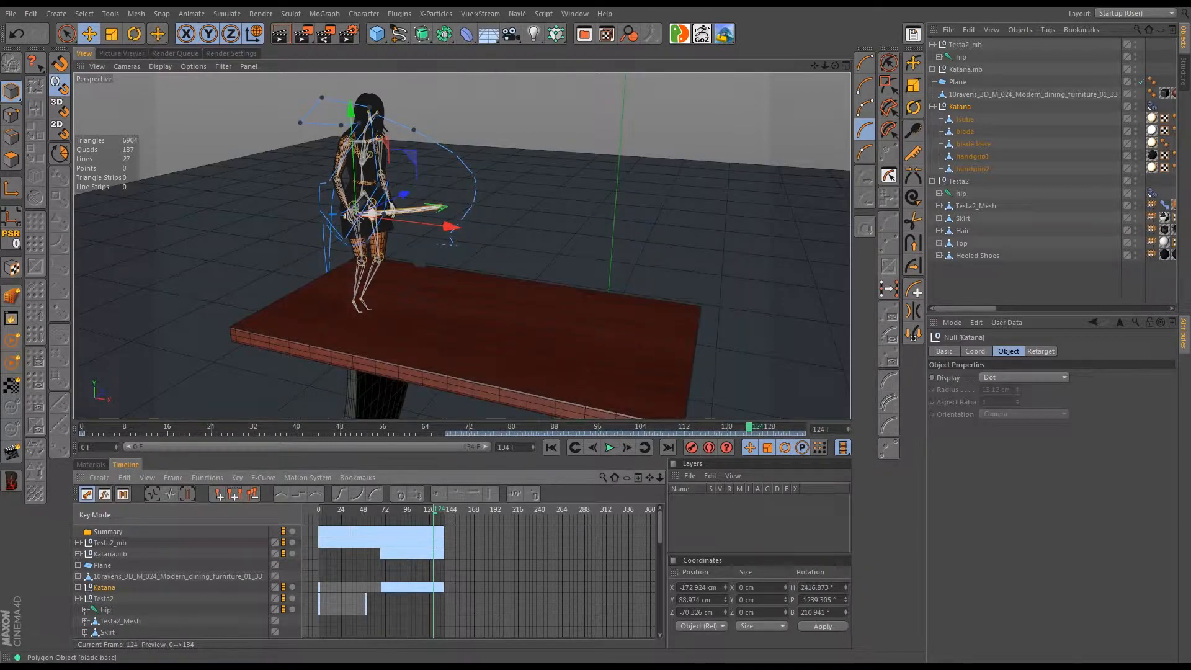
- Delete the Katana.mb null and the baked Katana's Retarget tag, and check the katana's motion back to frame 103
click(965, 70)
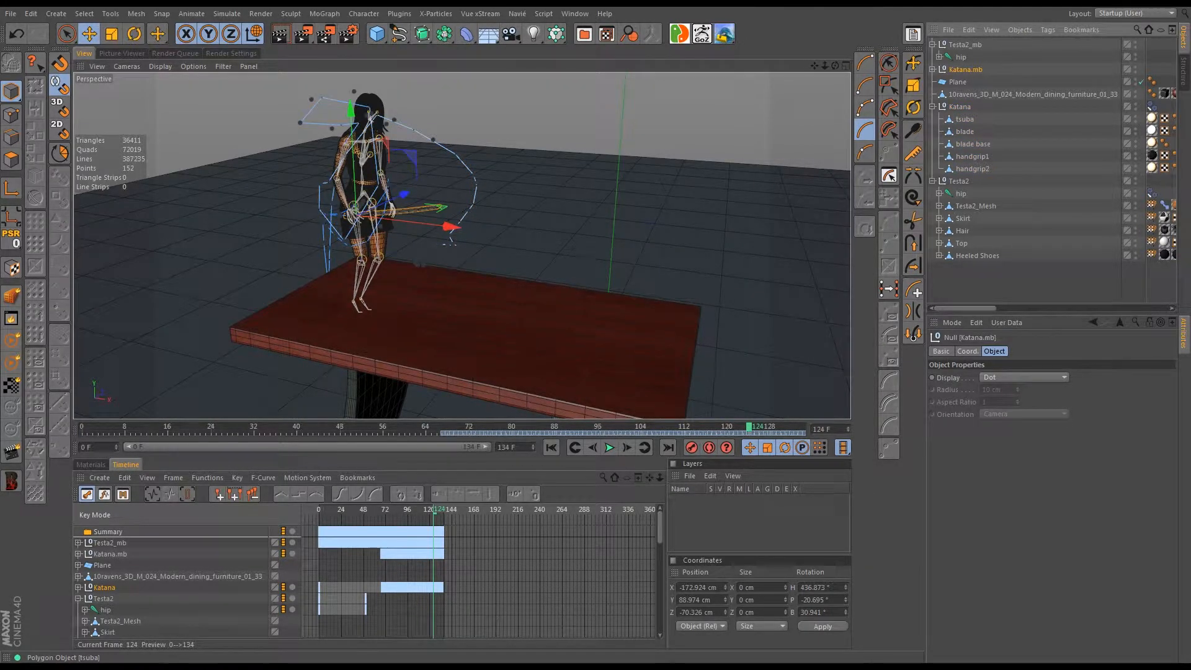
key(Delete)
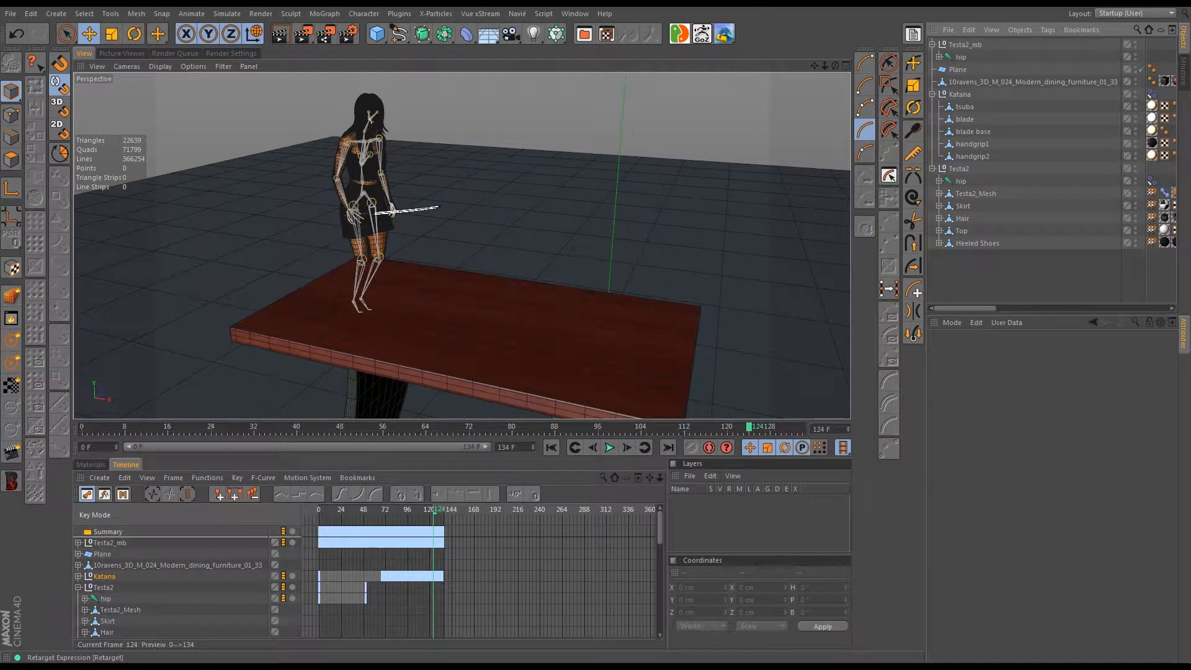
click(1151, 94)
key(Delete)
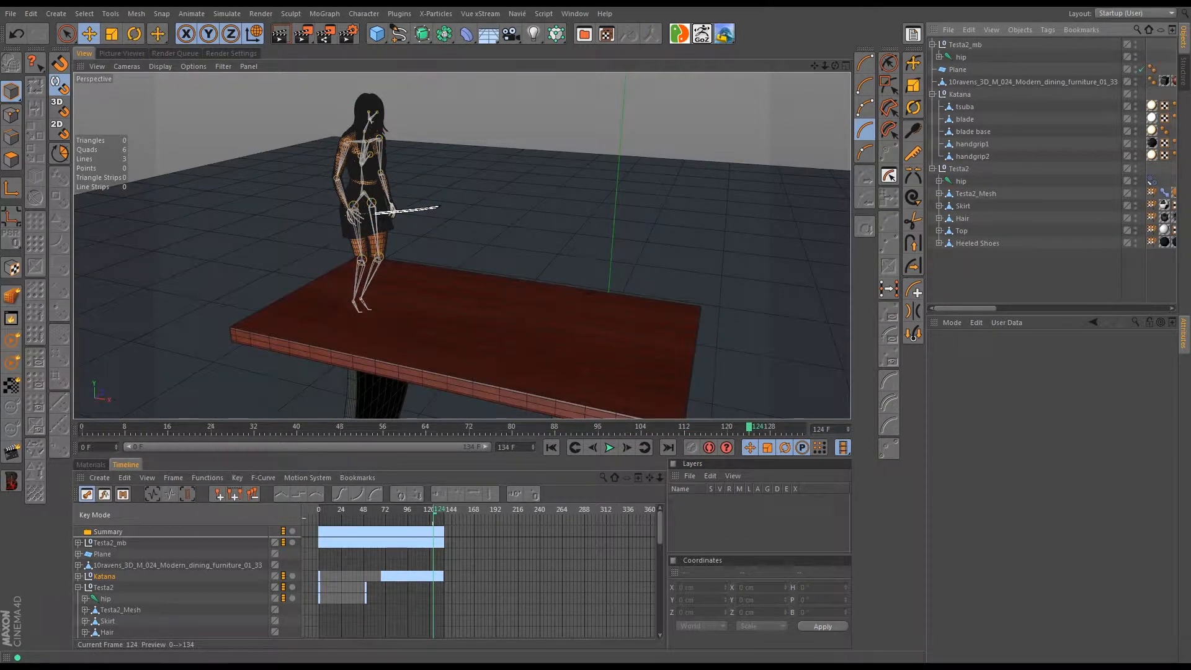
mouse_move(433, 510)
mouse_down()
mouse_move(319, 510)
mouse_move(444, 510)
mouse_move(400, 510)
mouse_move(413, 510)
mouse_up()
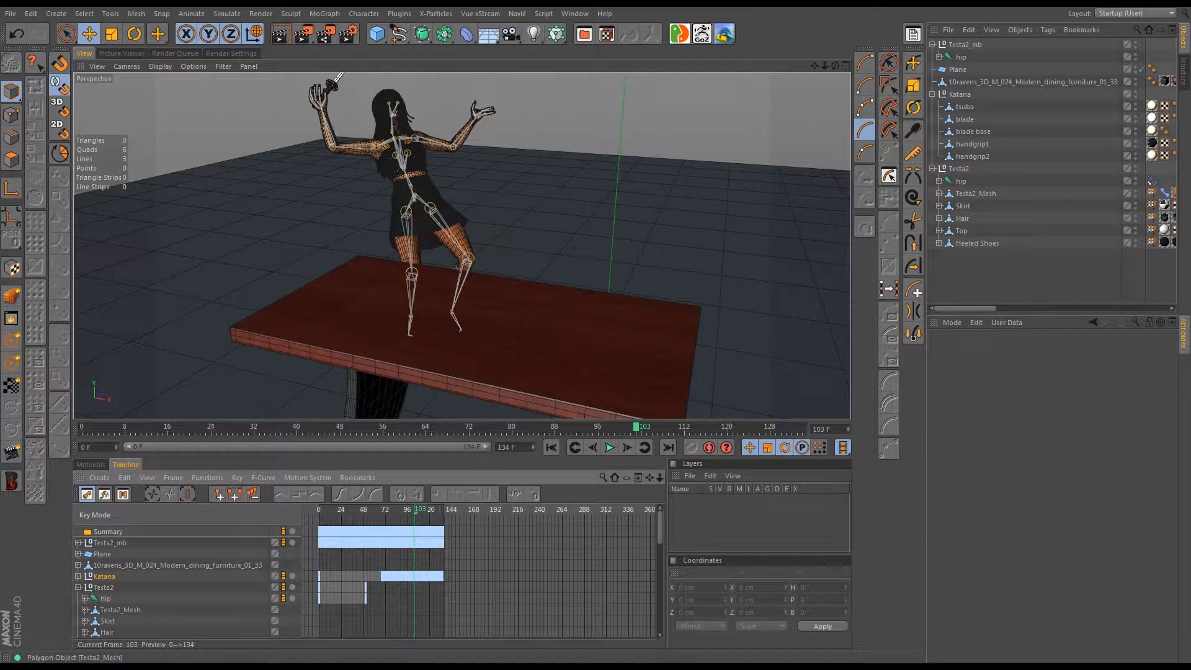
- Select Testa2's hip joint, including its animation tracks in the Timeline, and expand its hierarchy there
click(961, 181)
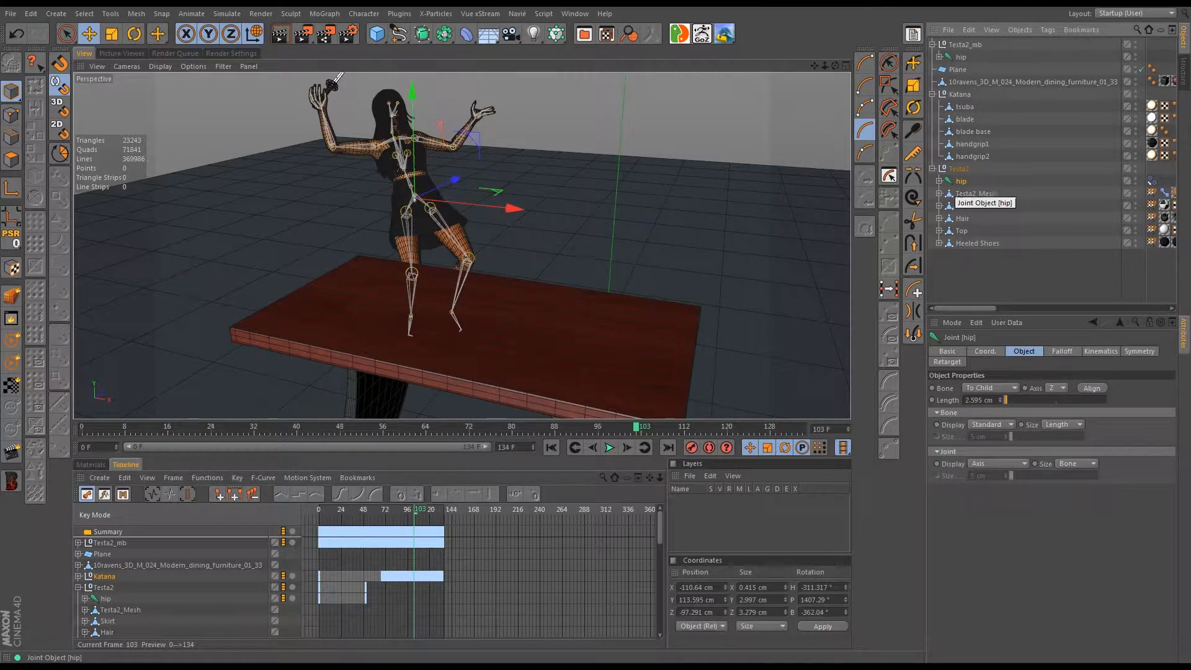
click(938, 181)
click(938, 181)
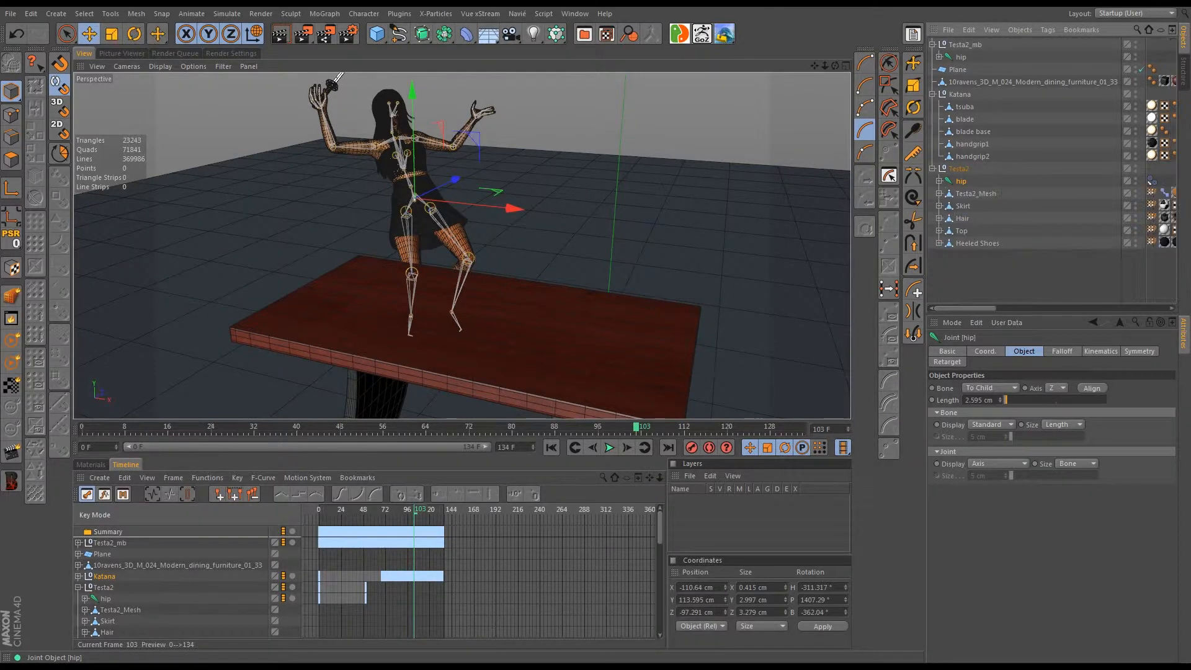
click(105, 598)
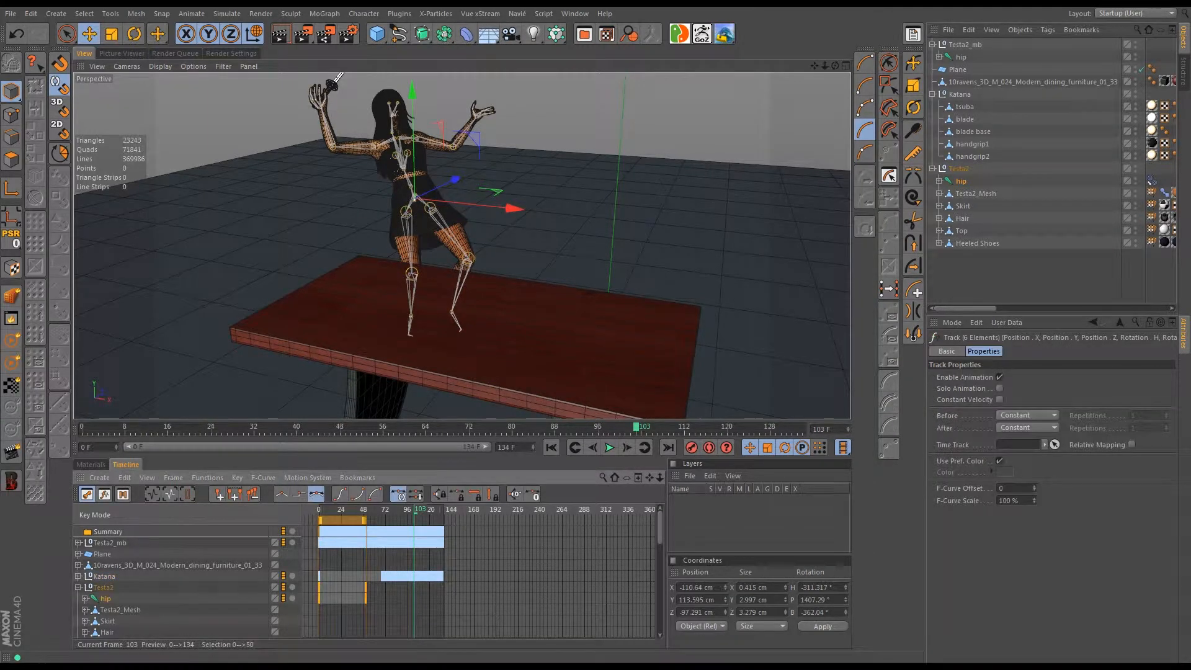
click(85, 598)
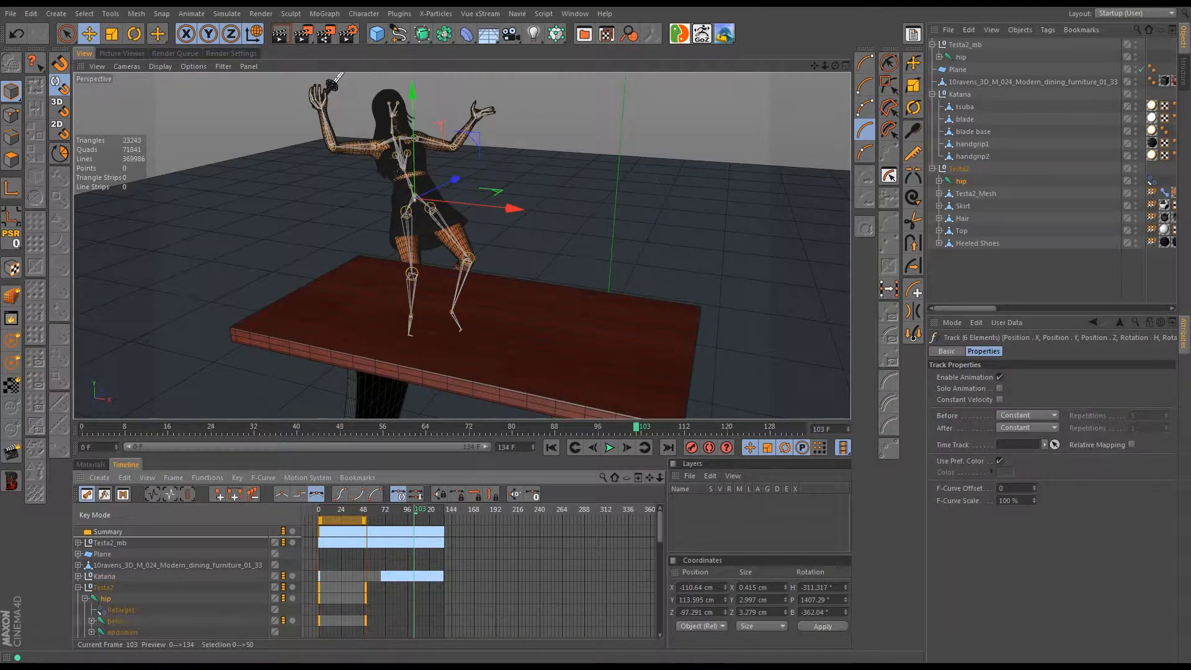
scroll(173, 583, down, 3)
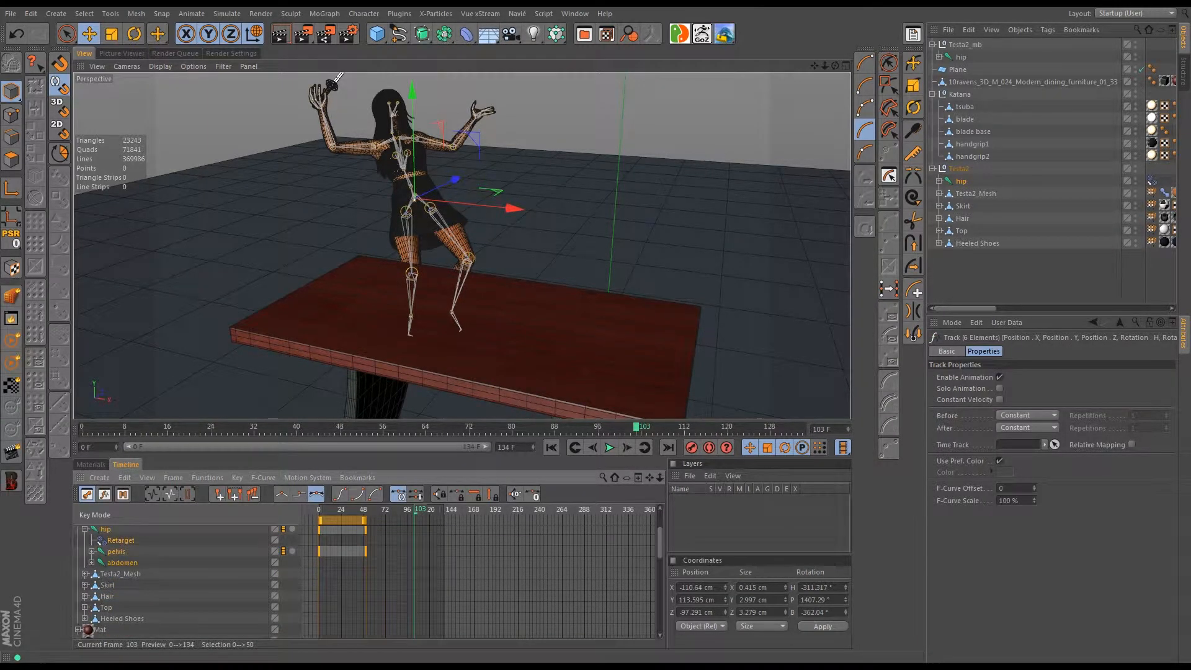
scroll(174, 582, up, 3)
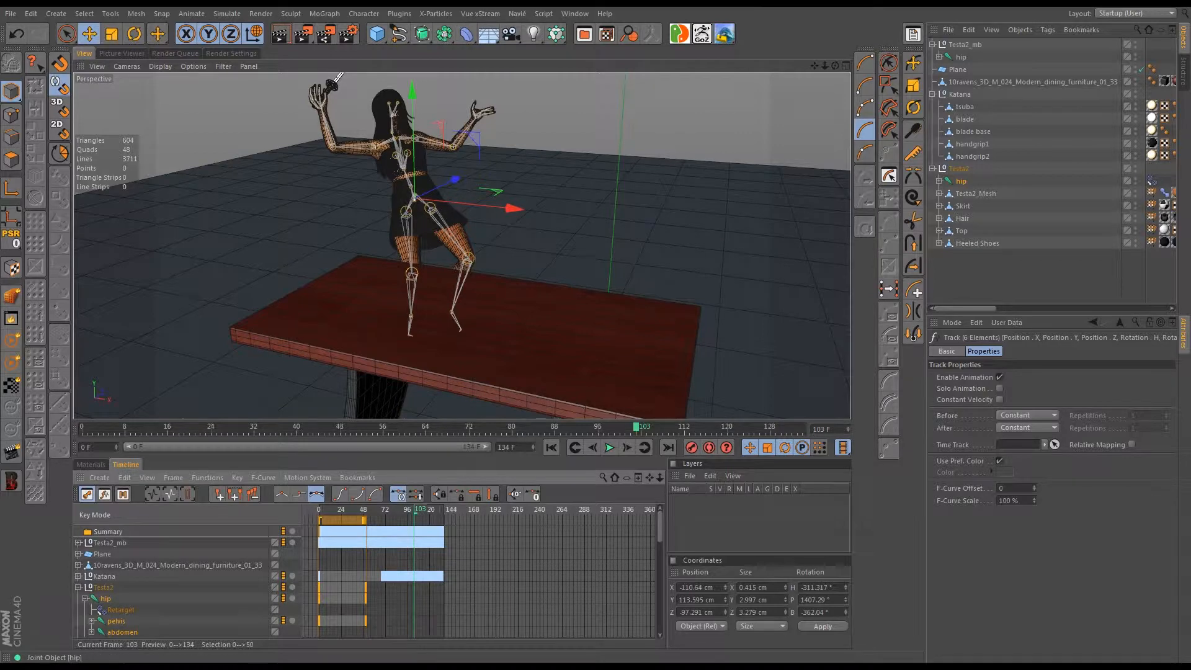
- Select Testa2_mb's hip joint and examine the character with the katana at frame 75 from several angles
click(960, 57)
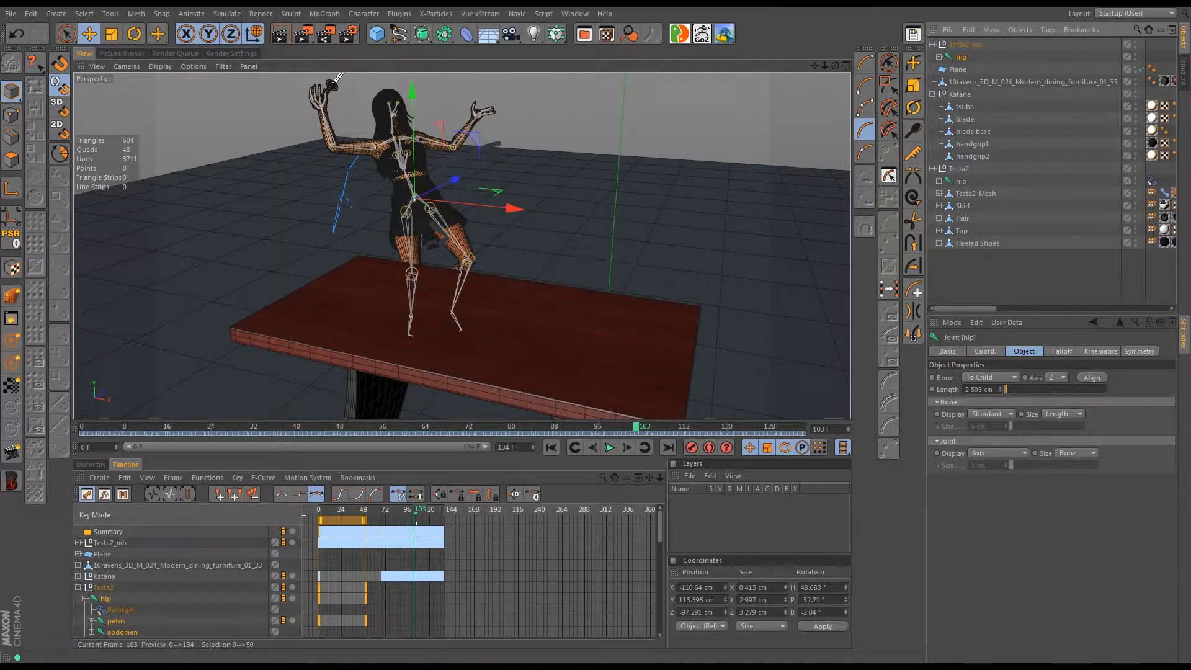
drag(416, 523, 389, 523)
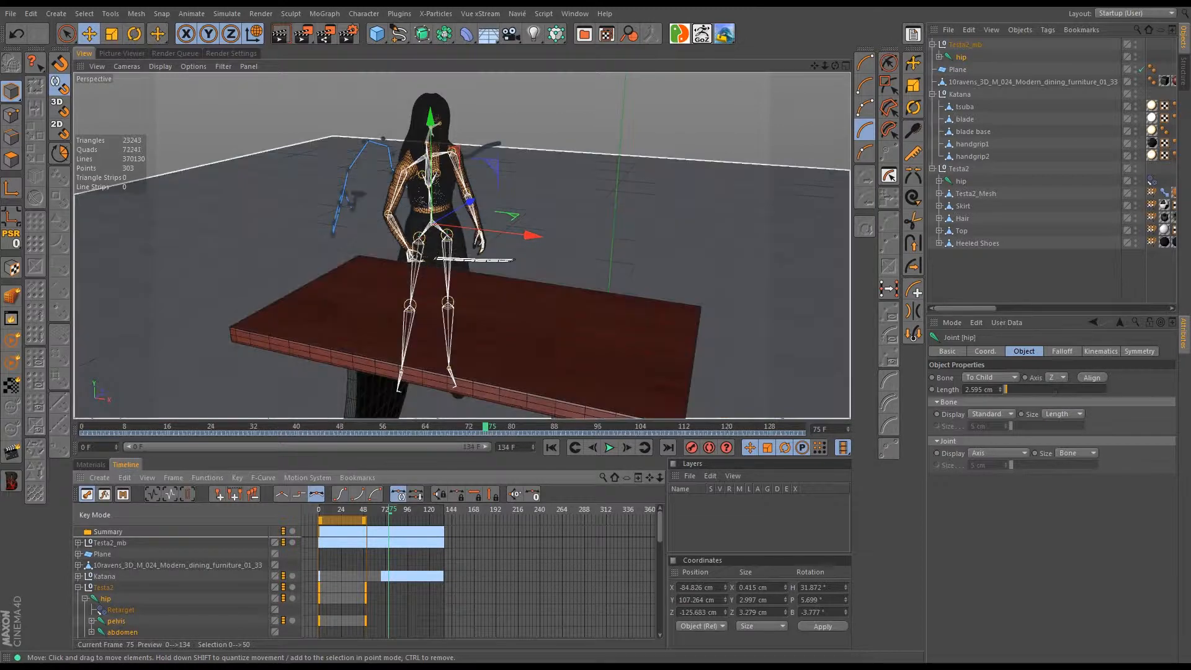
alt+drag(505, 246, 465, 257)
alt+drag(412, 315, 462, 247)
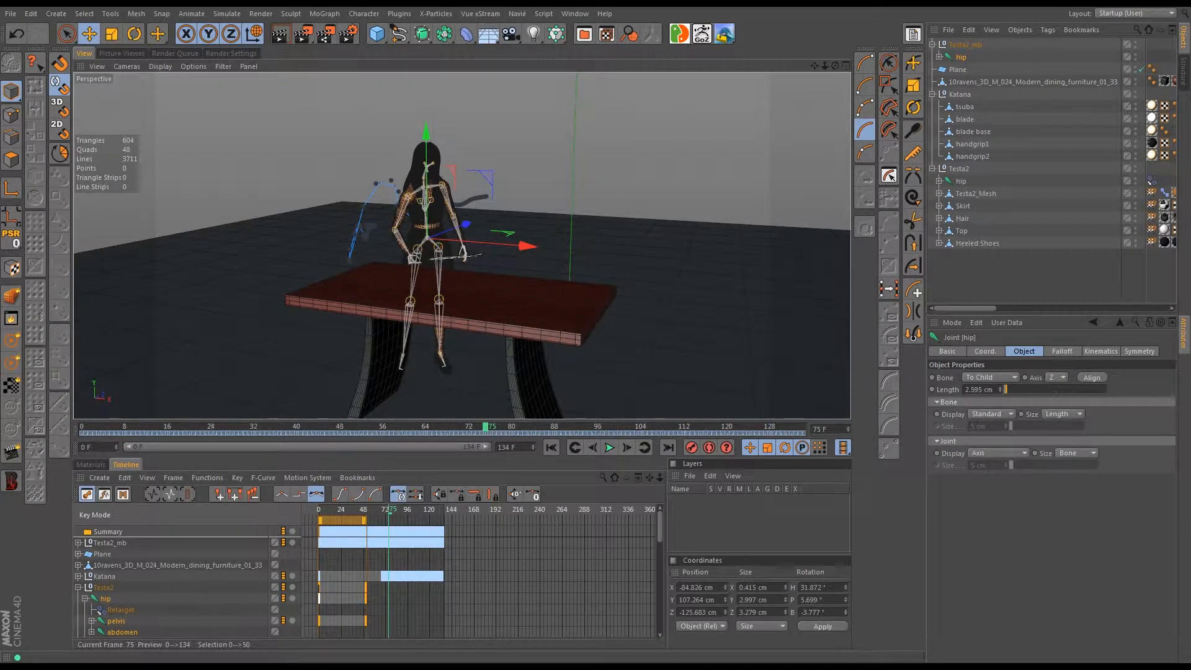
- Switch to Windows Explorer, review the contents of the Testa2 project folder and its Master subfolder, and return to Cinema 4D
key(alt+Tab)
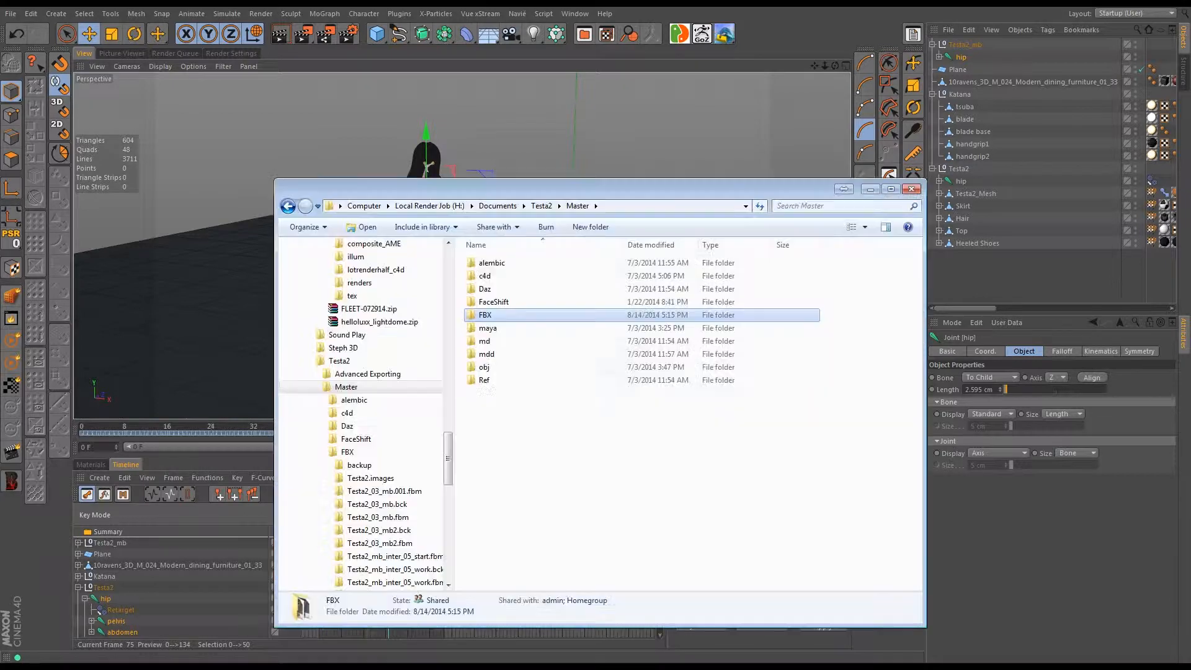
drag(558, 189, 457, 189)
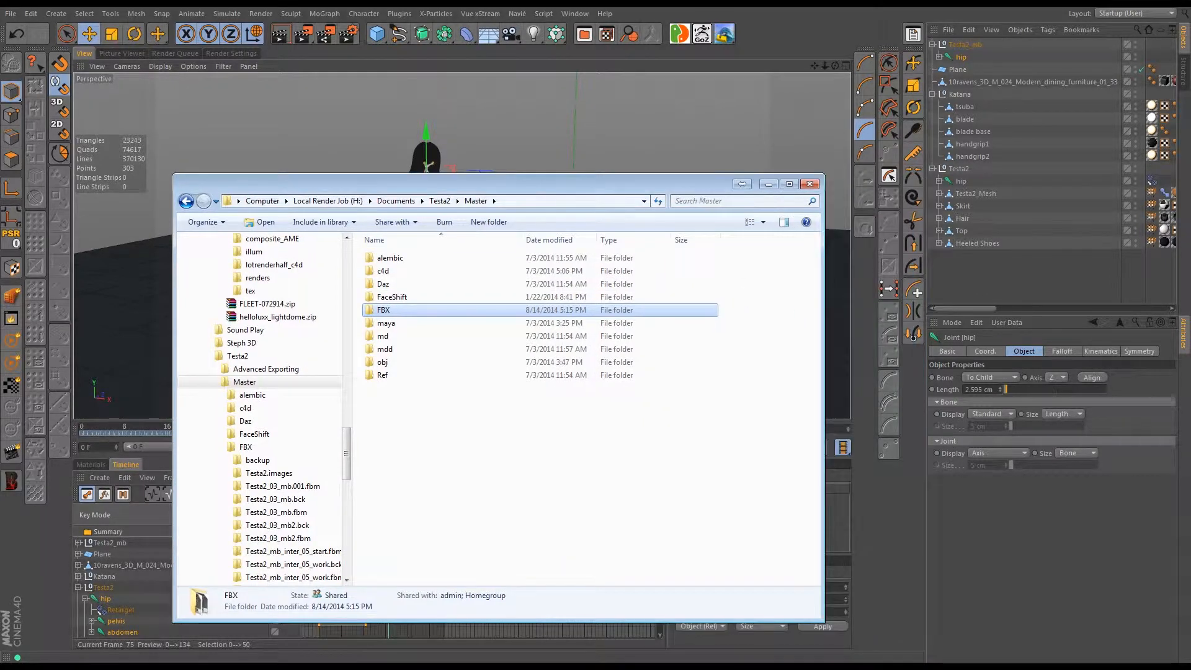
click(439, 200)
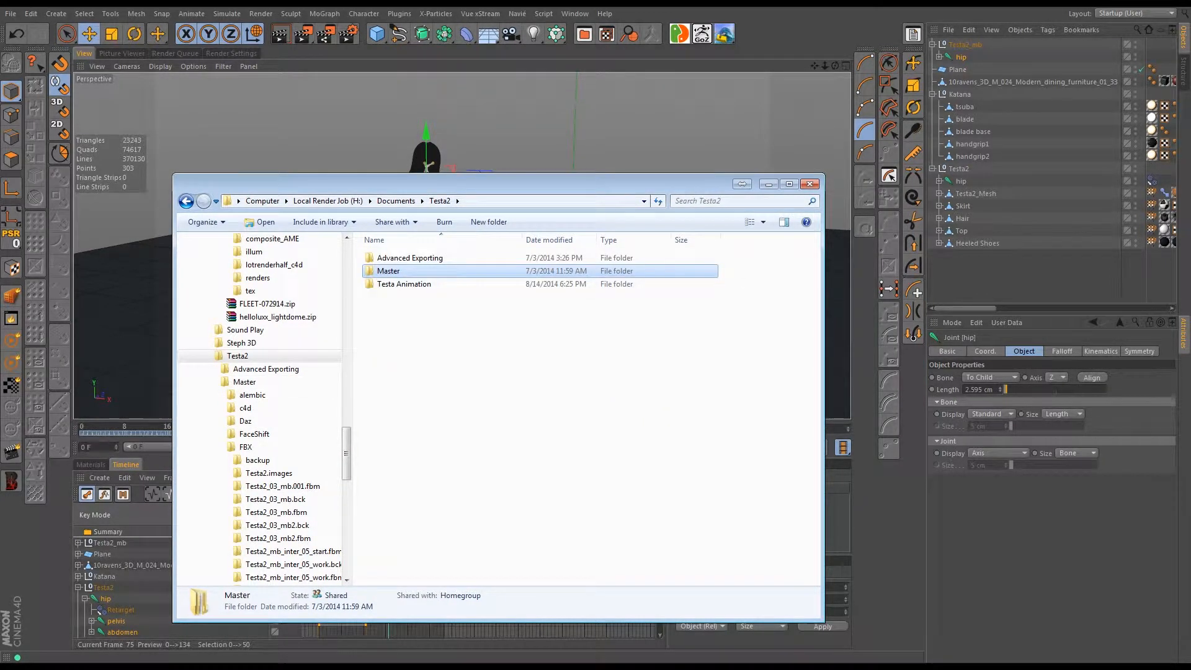
double_click(391, 270)
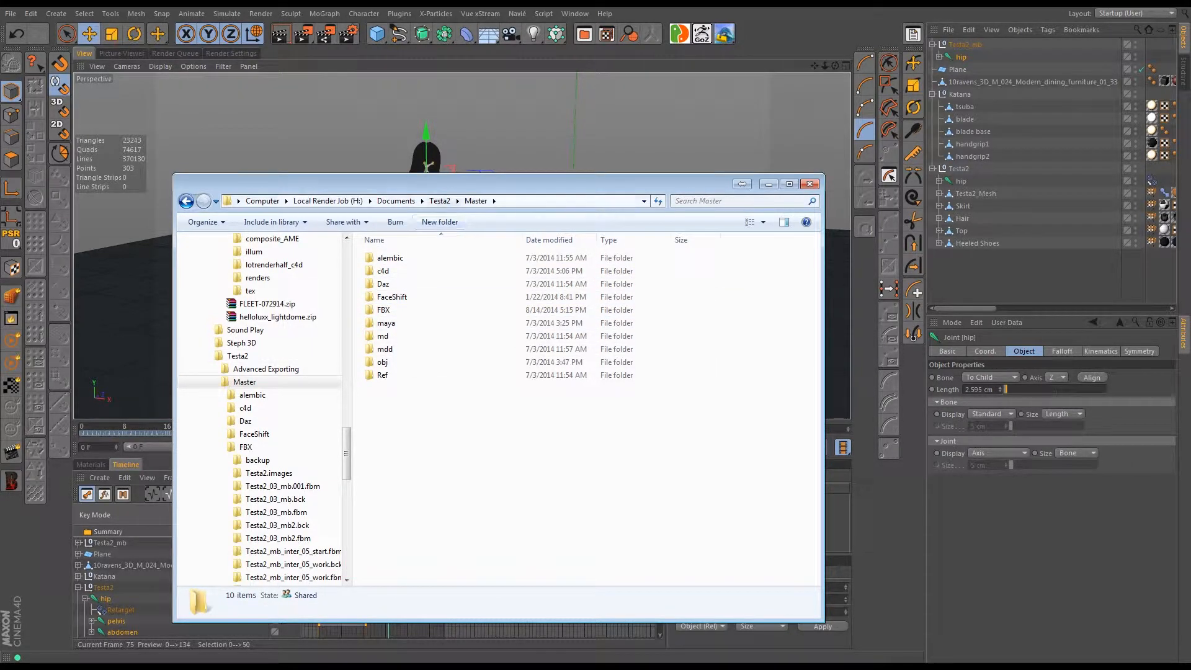
click(439, 201)
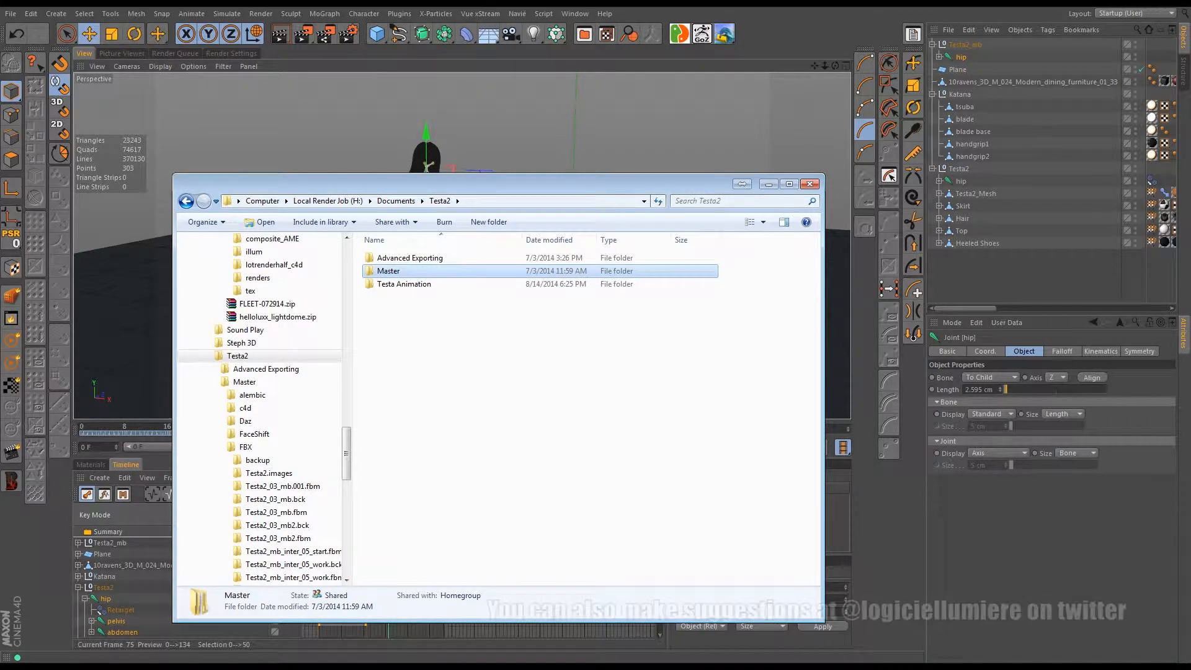
click(769, 184)
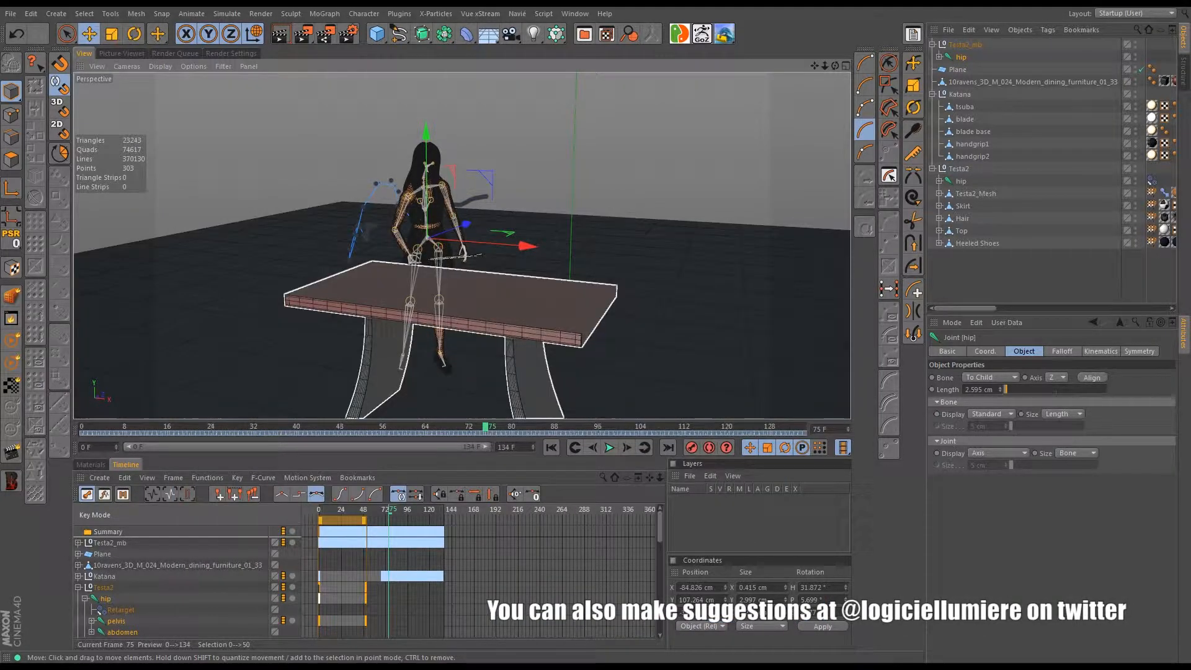
alt+drag(462, 255, 485, 279)
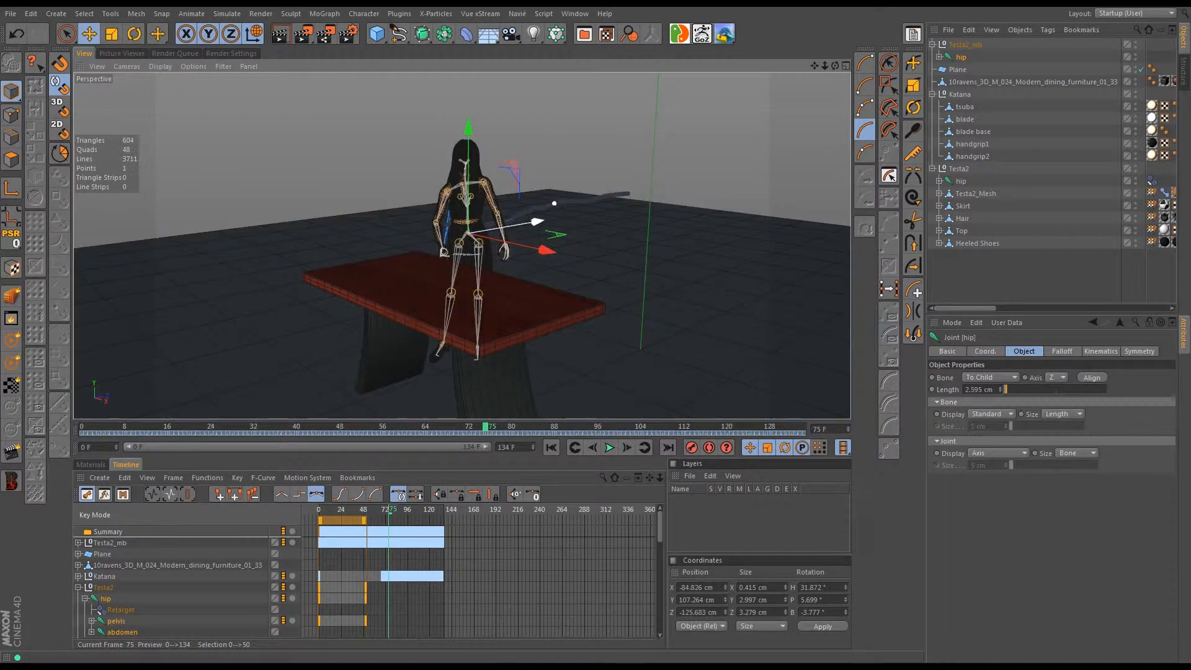
alt+drag(551, 204, 611, 208)
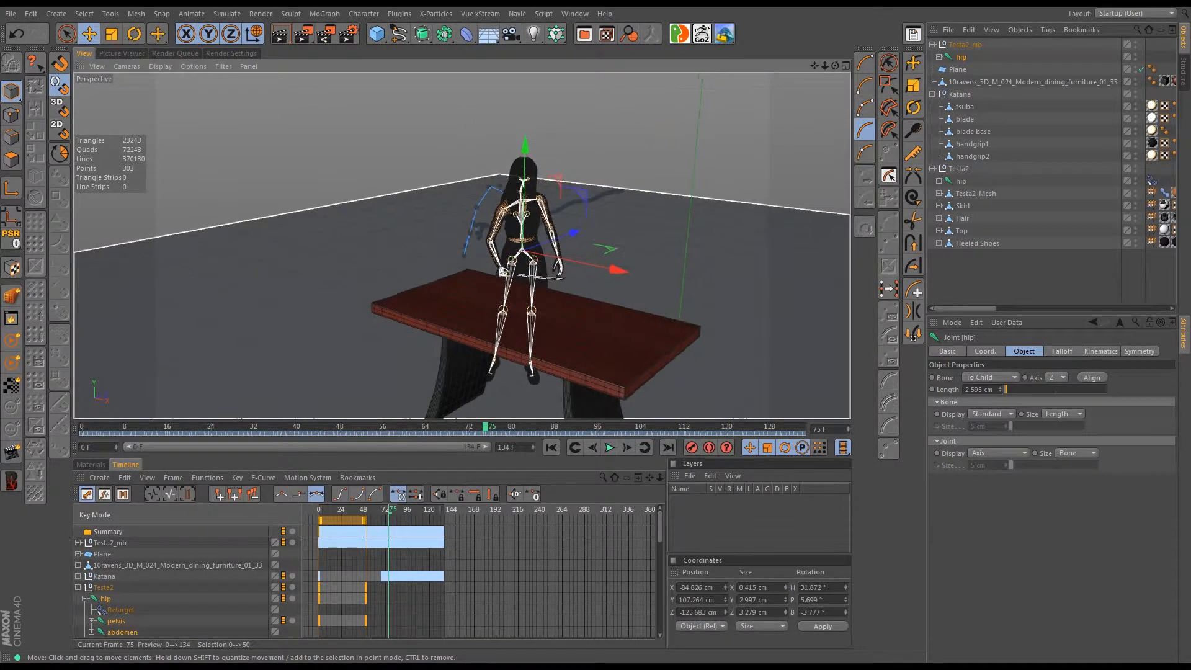
alt+drag(523, 256, 555, 257)
alt+middle_drag(608, 255, 568, 256)
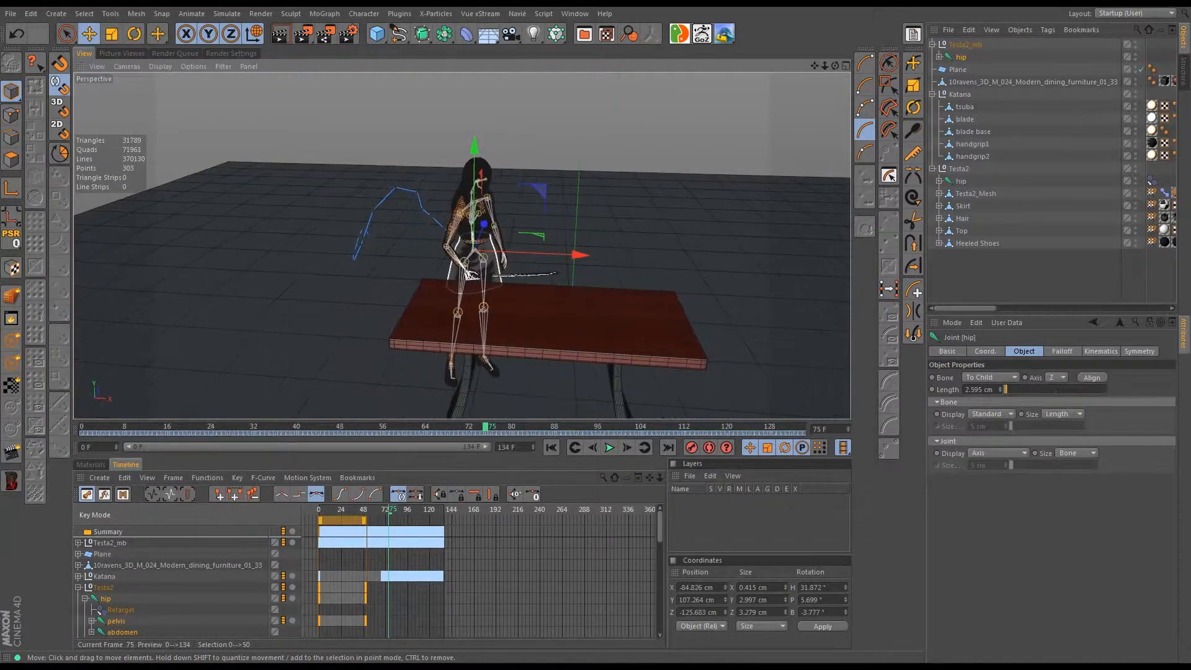
alt+drag(578, 257, 477, 263)
scroll(485, 252, up, 5)
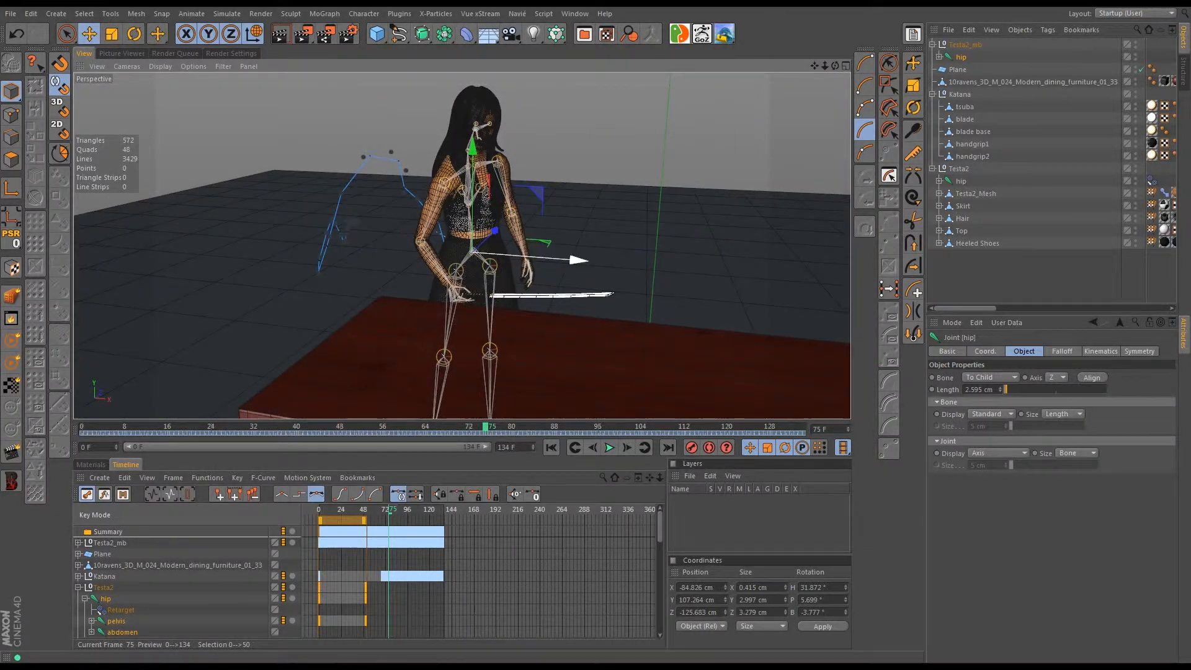